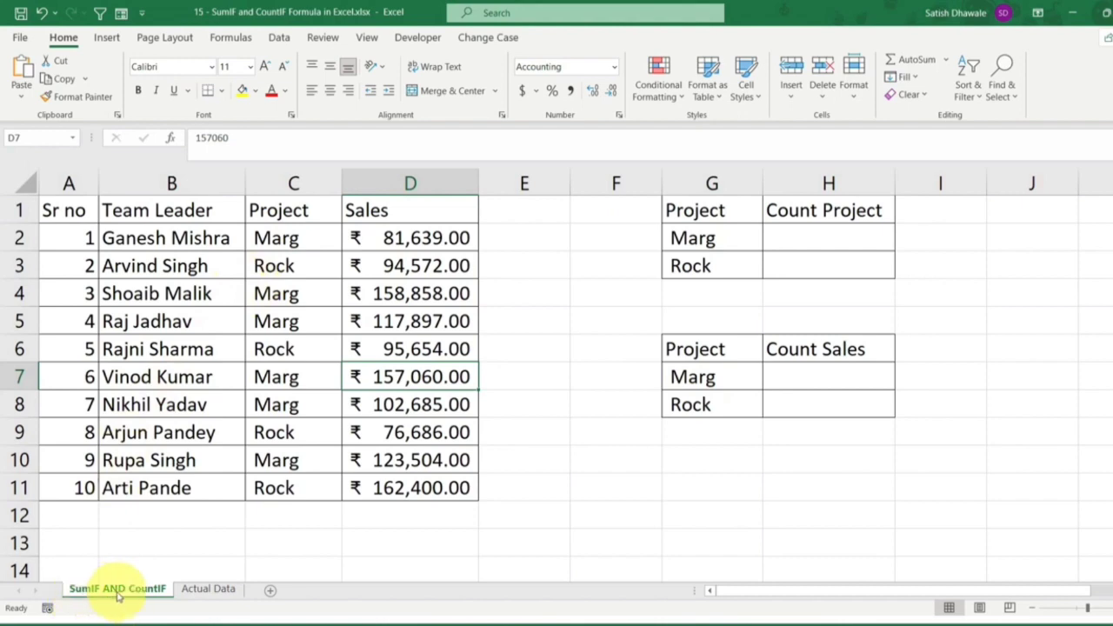
Step: View the Actual Data sheet and the Sr no, Team Leader, Project and Sales columns of the SumIF AND CountIF sheet
{"action": "left_click", "coordinate": [207, 588]}
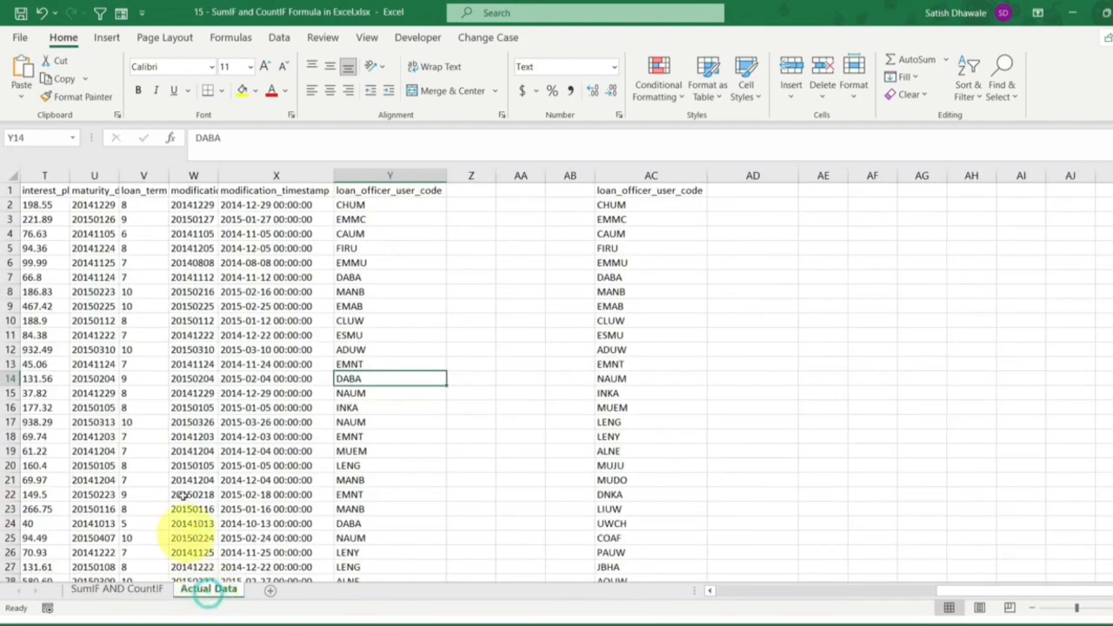
{"action": "left_click", "coordinate": [115, 588]}
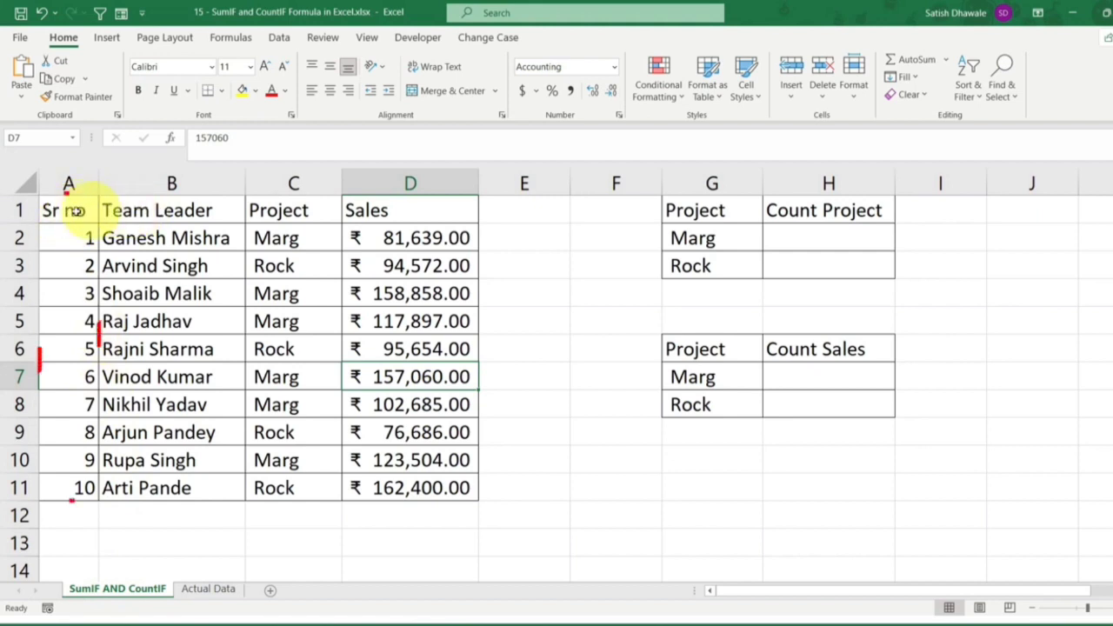
{"action": "left_click_drag", "start_coordinate": [75, 210], "coordinate": [70, 433]}
{"action": "left_click", "coordinate": [171, 209]}
{"action": "mouse_move", "coordinate": [293, 211]}
{"action": "left_mouse_down"}
{"action": "mouse_move", "coordinate": [308, 462]}
{"action": "mouse_move", "coordinate": [296, 490]}
{"action": "left_mouse_up"}
{"action": "left_click", "coordinate": [311, 250]}
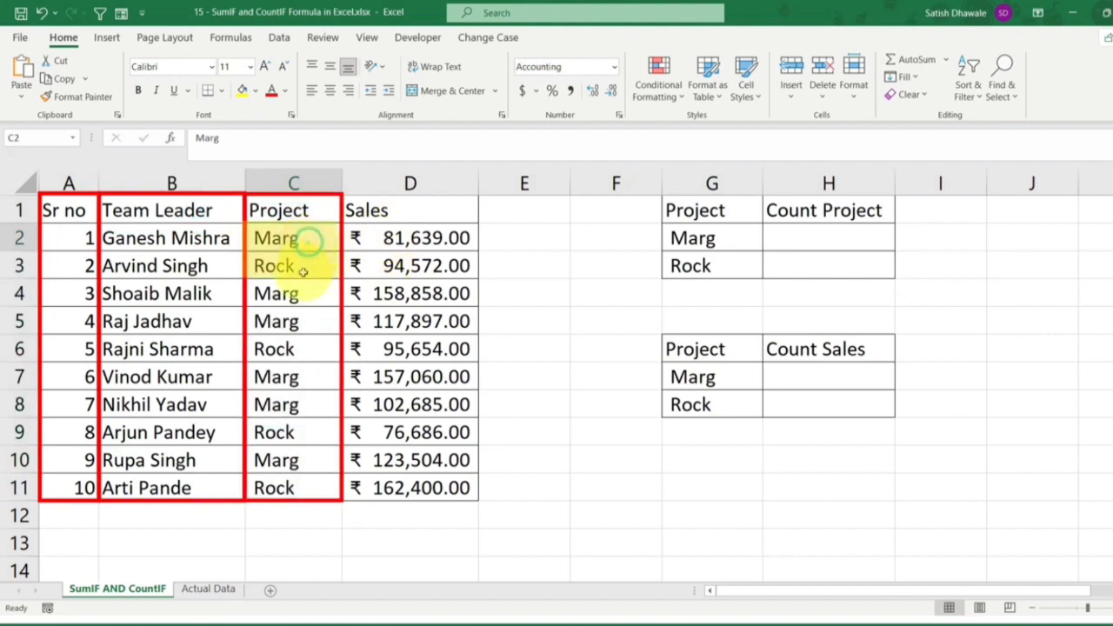
{"action": "left_click", "coordinate": [298, 266]}
{"action": "left_click_drag", "start_coordinate": [416, 209], "coordinate": [394, 474]}
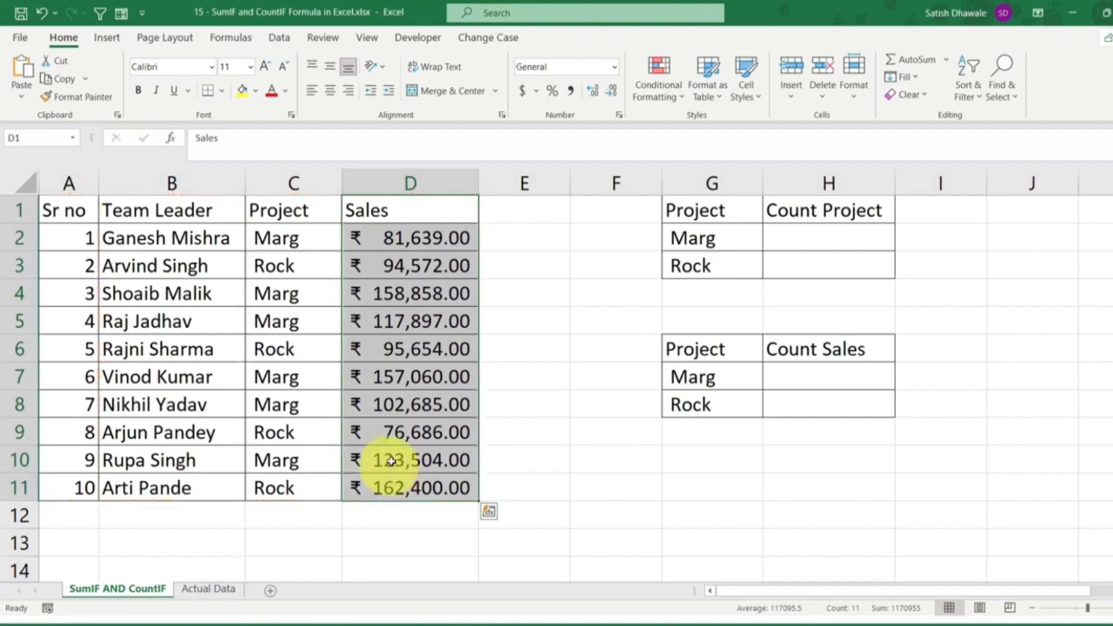
Step: Examine the Count Project and Count Sales summary tables beside the team leader data
{"action": "left_click", "coordinate": [824, 212]}
{"action": "left_click_drag", "start_coordinate": [815, 238], "coordinate": [733, 261]}
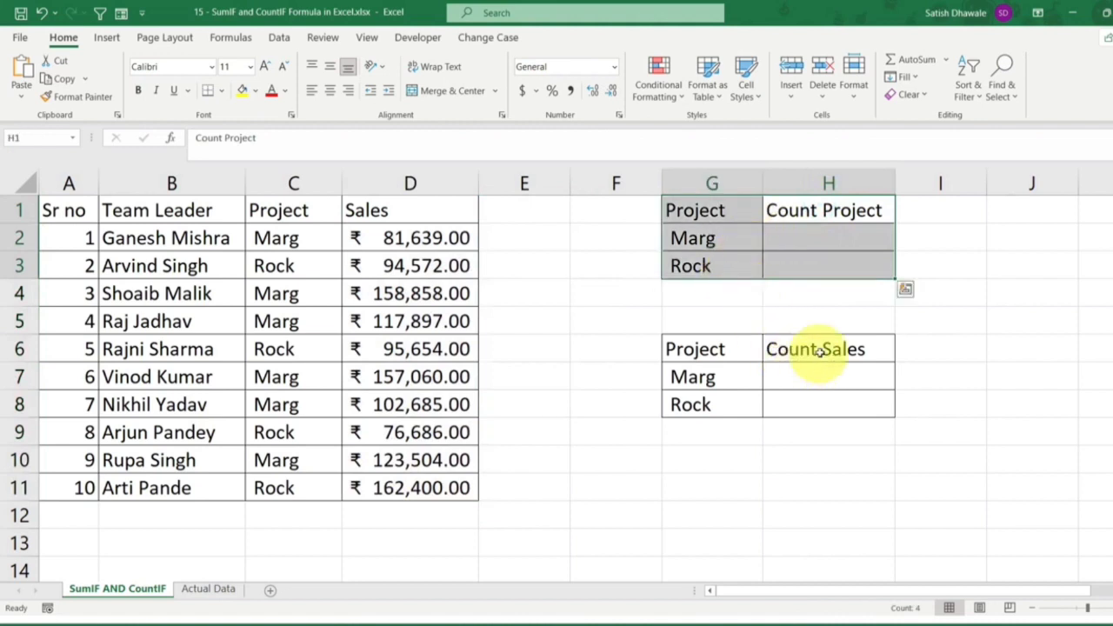
{"action": "left_click_drag", "start_coordinate": [816, 349], "coordinate": [718, 405]}
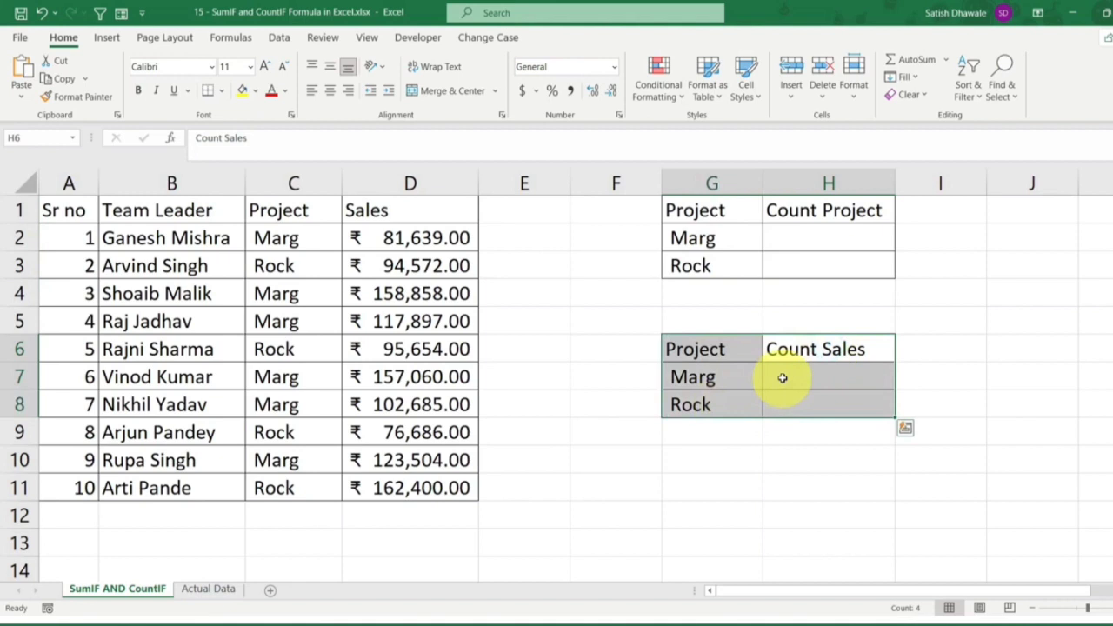
{"action": "left_click_drag", "start_coordinate": [809, 213], "coordinate": [738, 272]}
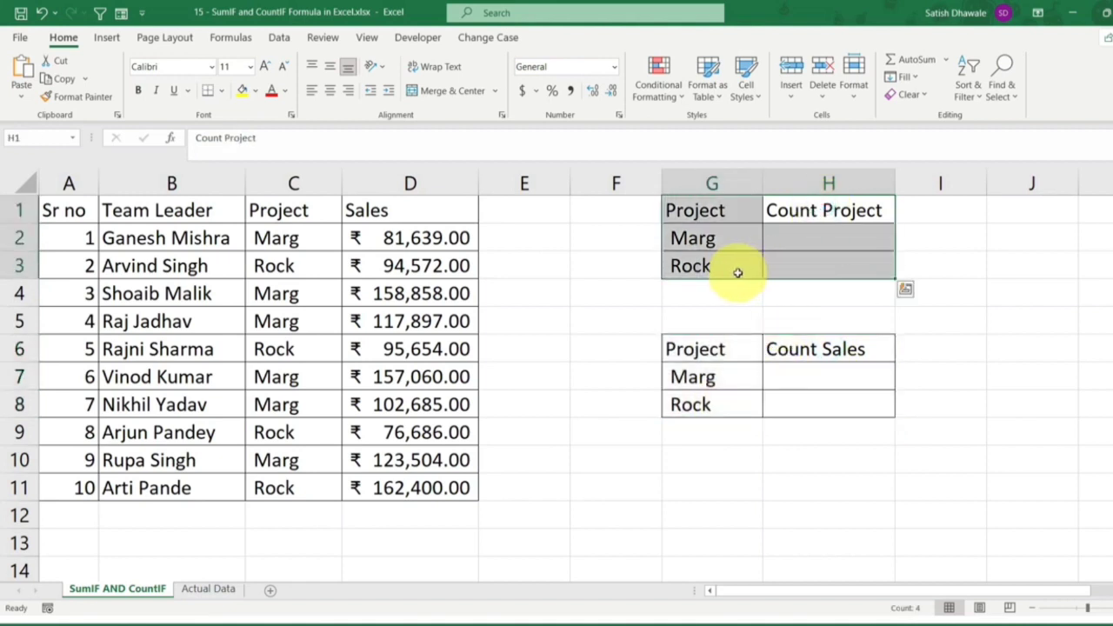
{"action": "left_click_drag", "start_coordinate": [787, 352], "coordinate": [715, 410]}
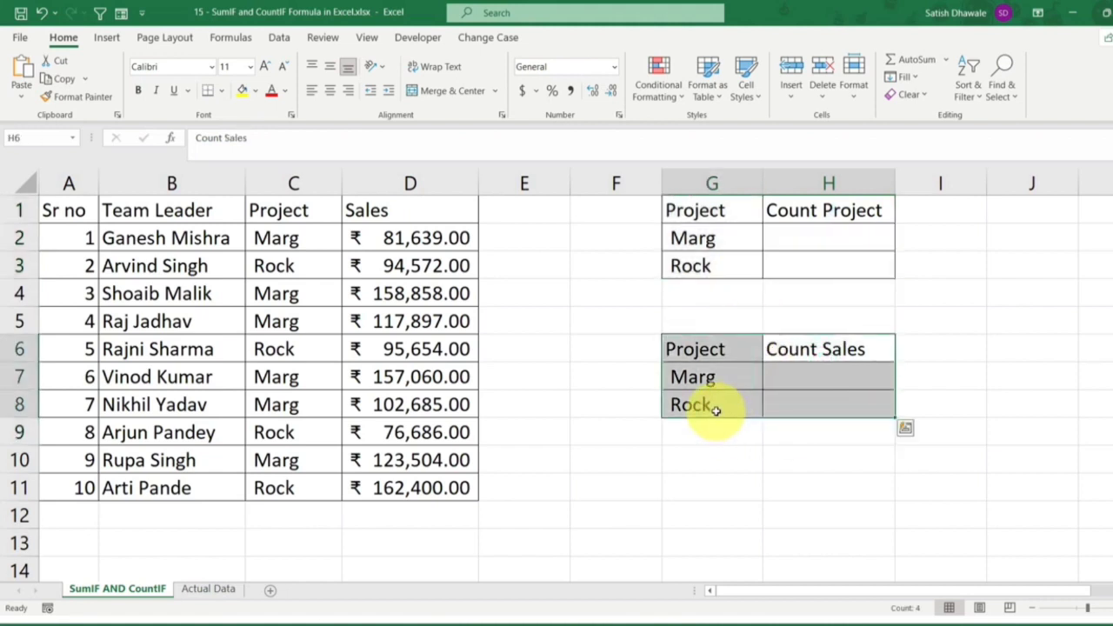
Step: Compare the Project and Sales data in columns C and D with the Marg and Rock rows of the Count Sales table
{"action": "left_click_drag", "start_coordinate": [416, 238], "coordinate": [409, 485]}
{"action": "left_click", "coordinate": [721, 382]}
{"action": "left_click", "coordinate": [708, 411]}
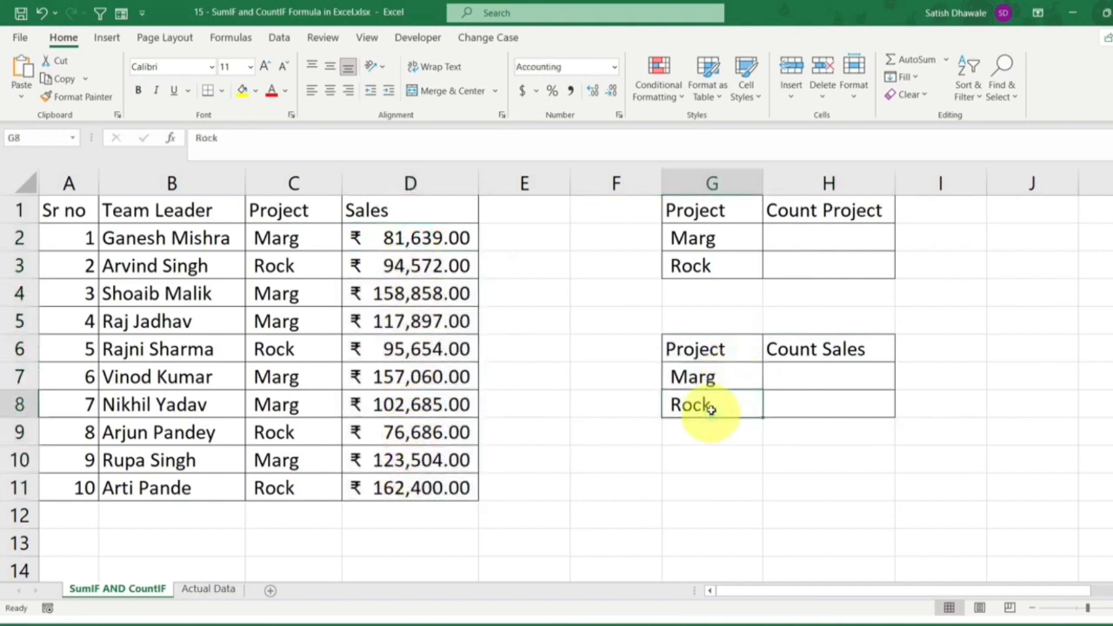
{"action": "left_click", "coordinate": [721, 378]}
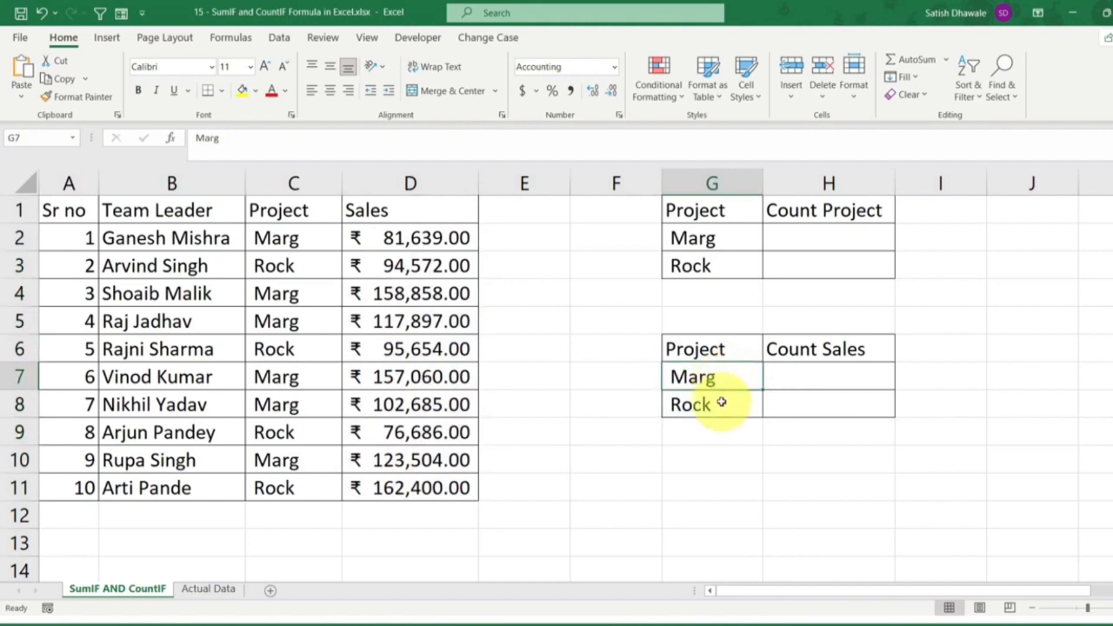
{"action": "left_click", "coordinate": [721, 400]}
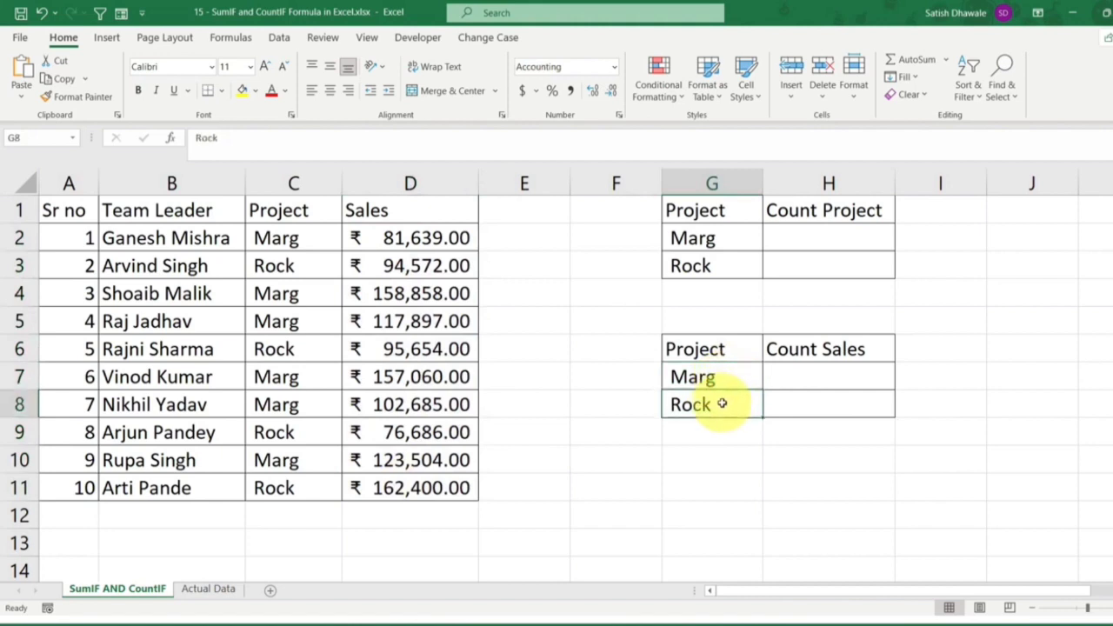
{"action": "left_click", "coordinate": [405, 240]}
{"action": "left_click", "coordinate": [815, 375]}
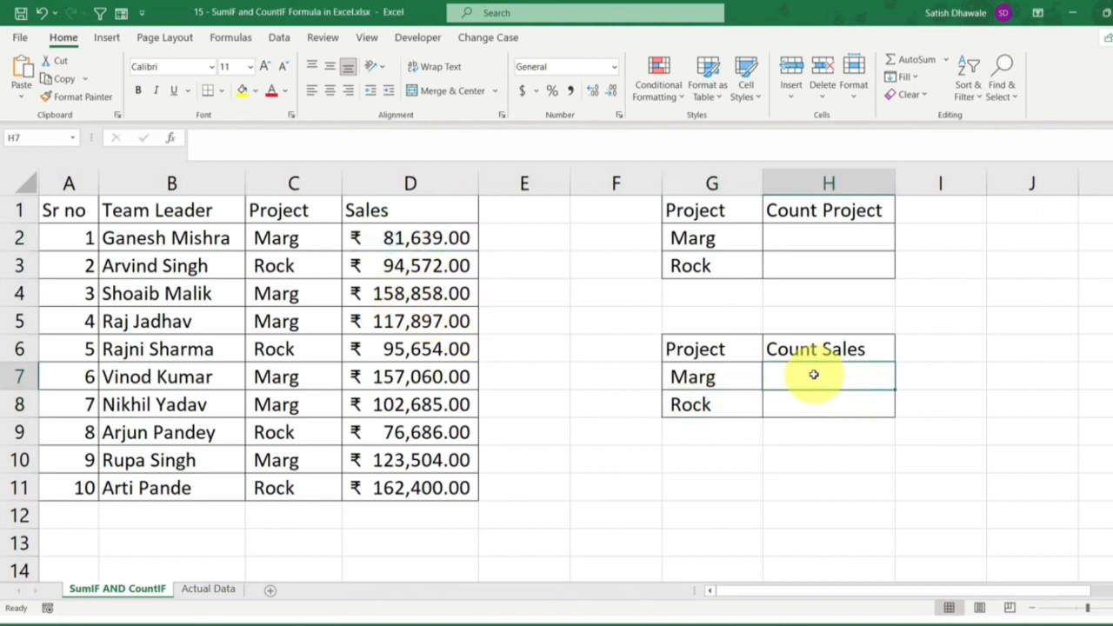
{"action": "left_click", "coordinate": [725, 377]}
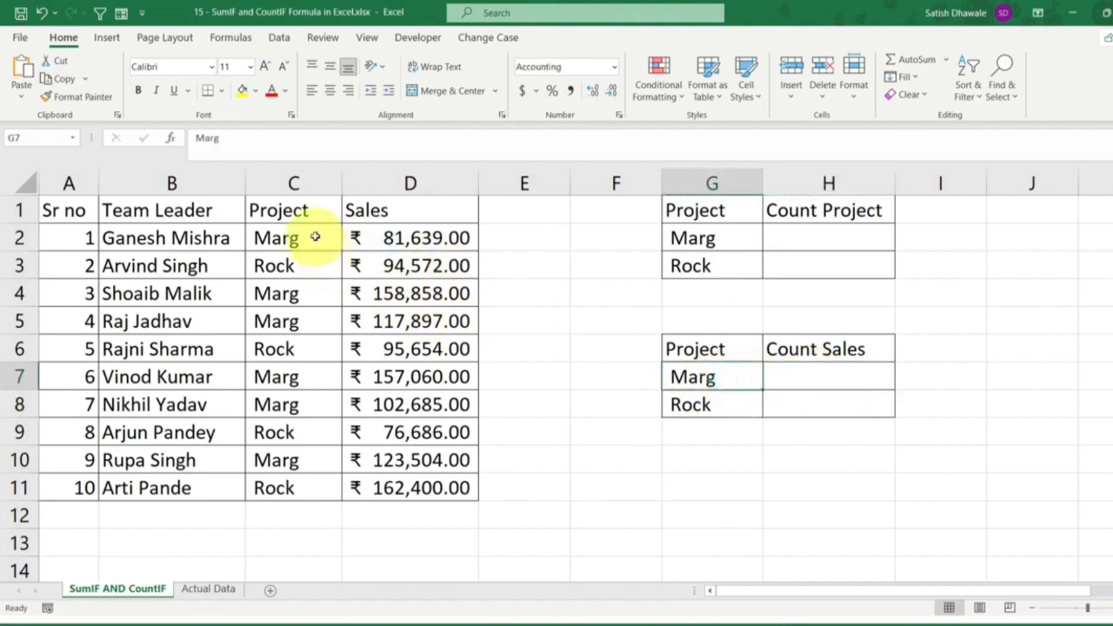
{"action": "left_click_drag", "start_coordinate": [315, 238], "coordinate": [397, 484]}
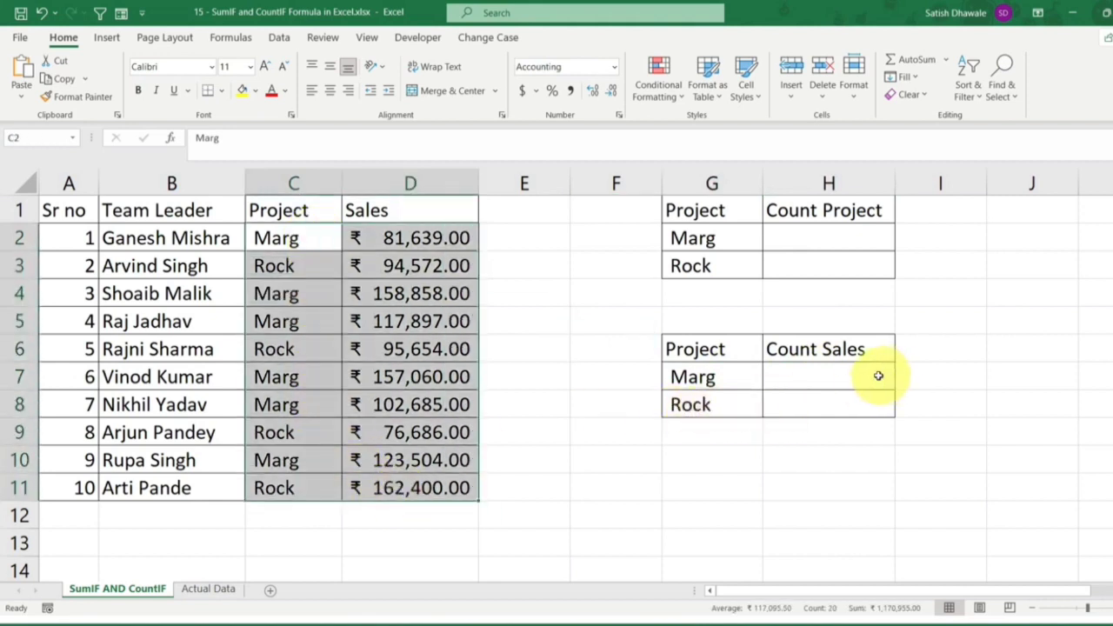
{"action": "left_click", "coordinate": [879, 376]}
{"action": "left_click_drag", "start_coordinate": [296, 237], "coordinate": [400, 487]}
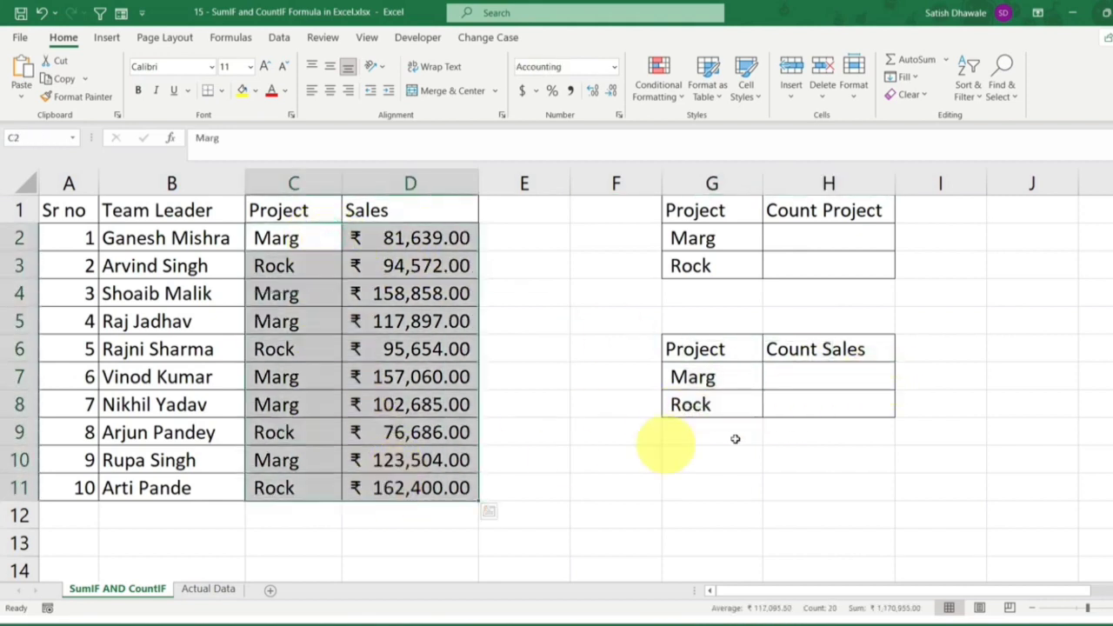
{"action": "left_click", "coordinate": [808, 404]}
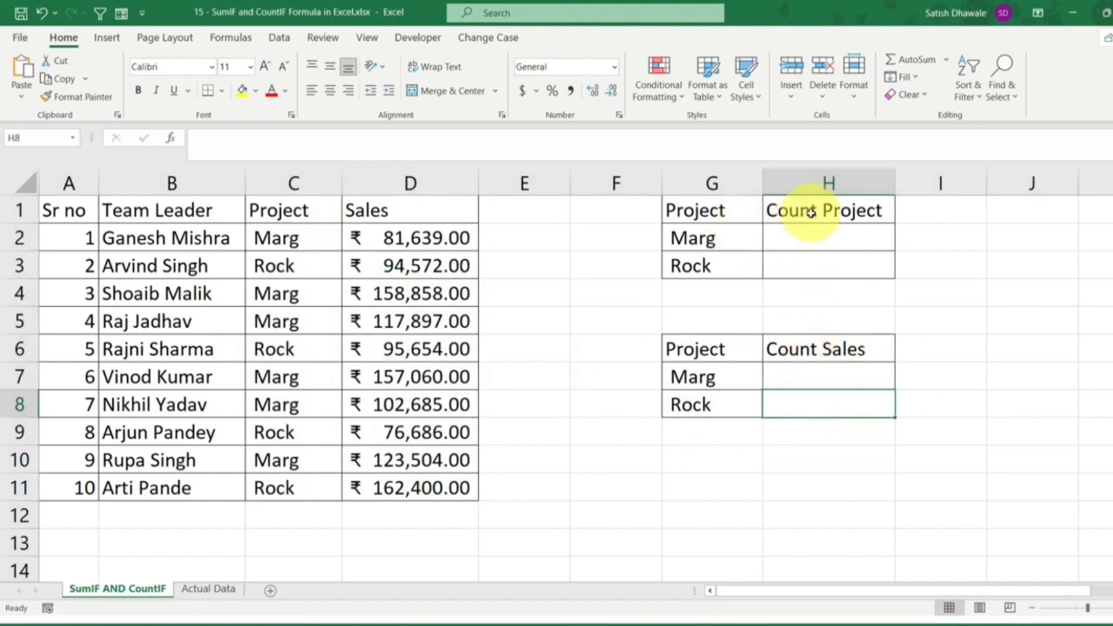
Step: Compare the Project column entries with the Marg and Rock rows of the Count Project table
{"action": "left_click", "coordinate": [728, 238]}
{"action": "left_click_drag", "start_coordinate": [279, 210], "coordinate": [279, 487]}
{"action": "left_click_drag", "start_coordinate": [702, 244], "coordinate": [704, 266]}
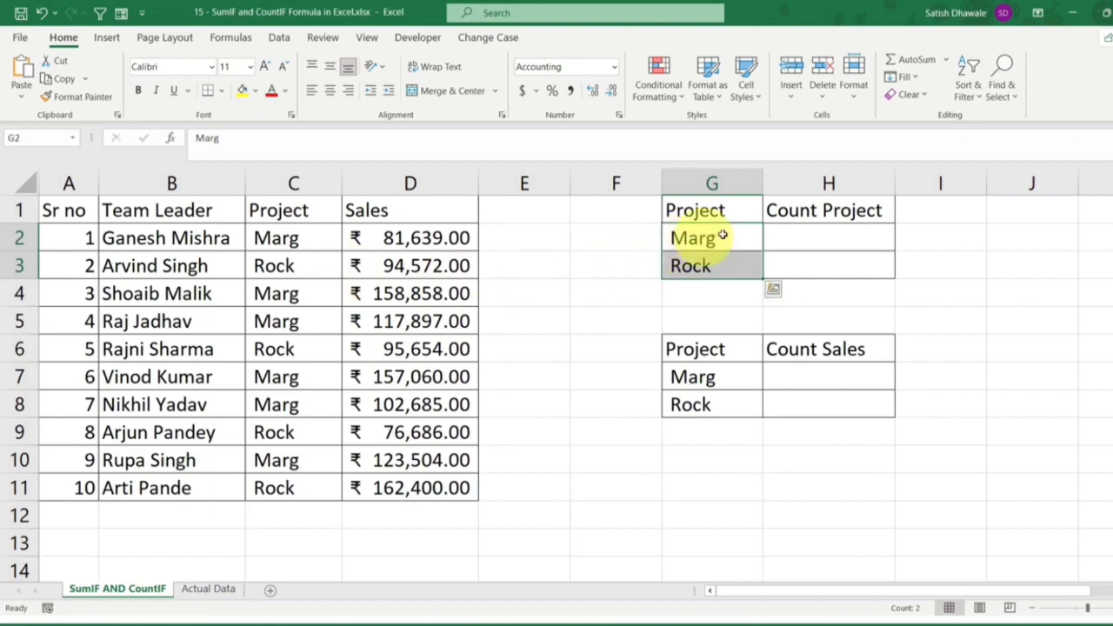
{"action": "left_click", "coordinate": [801, 241]}
{"action": "left_click", "coordinate": [715, 263]}
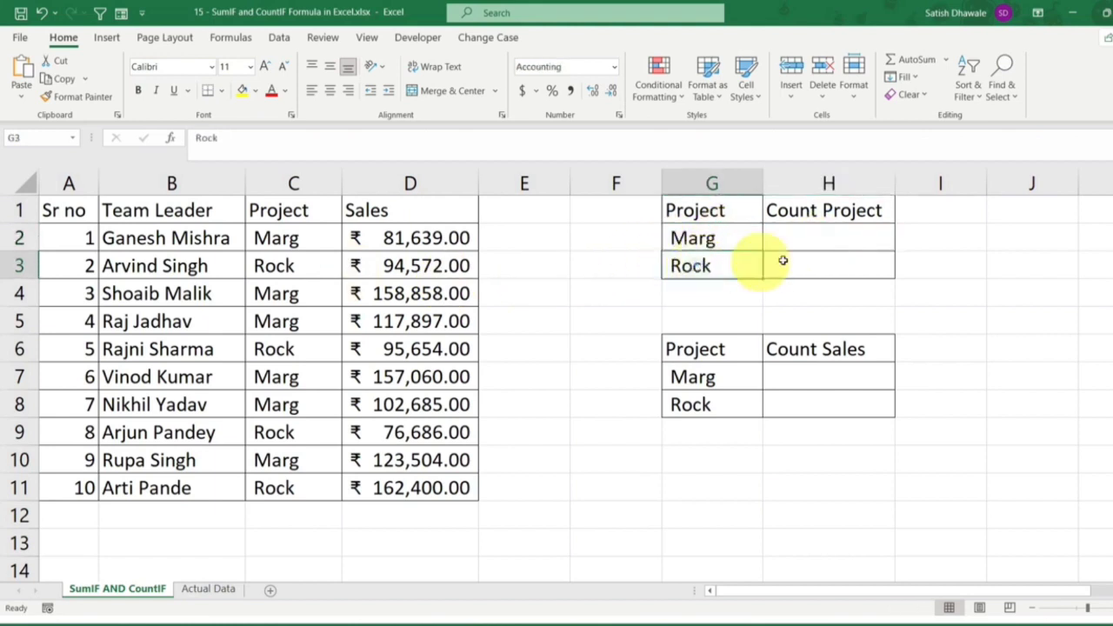
{"action": "left_click", "coordinate": [810, 261]}
Step: Begin a COUNTIF formula in cell H2 for the Marg project count, up to the opening parenthesis
{"action": "left_click", "coordinate": [816, 226]}
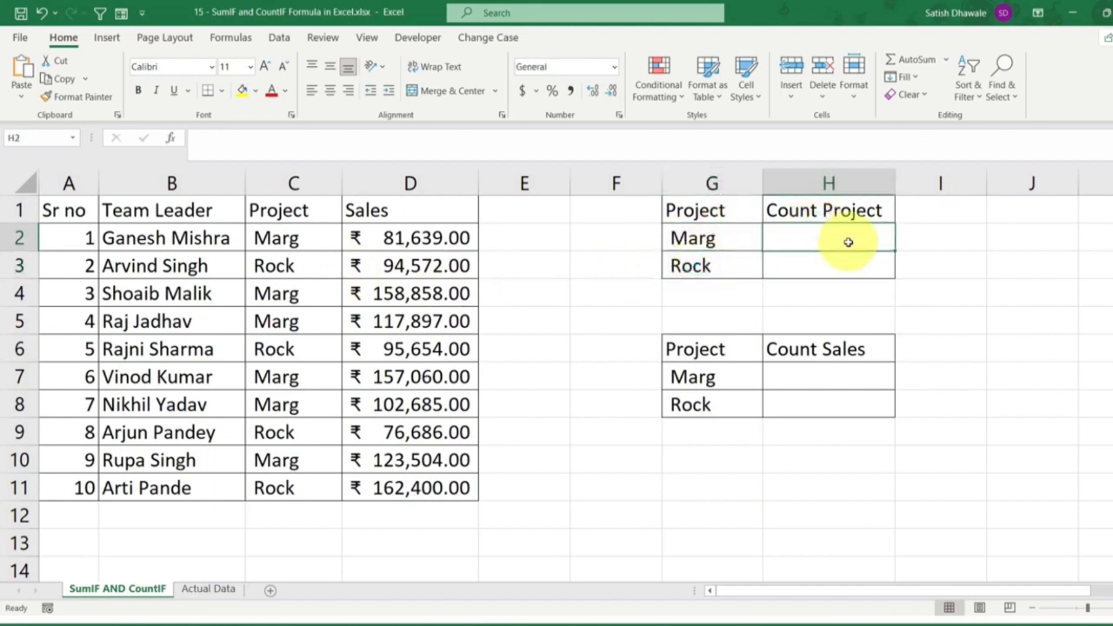
{"action": "type", "text": "="}
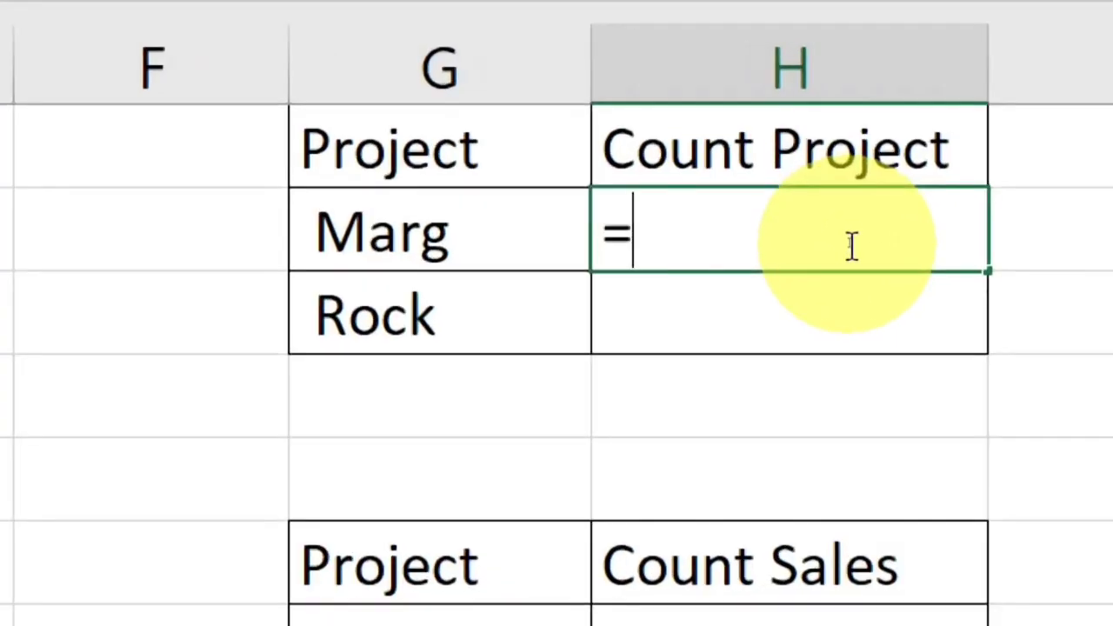
{"action": "type", "text": "COUNTIF"}
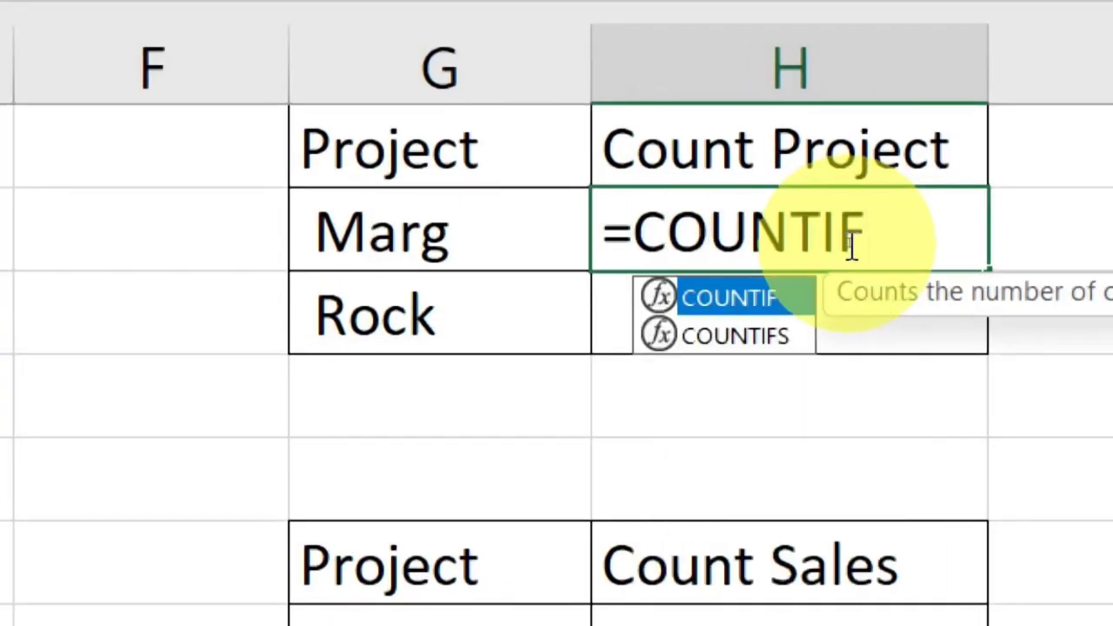
{"action": "type", "text": "("}
{"action": "key", "text": "BackSpace"}
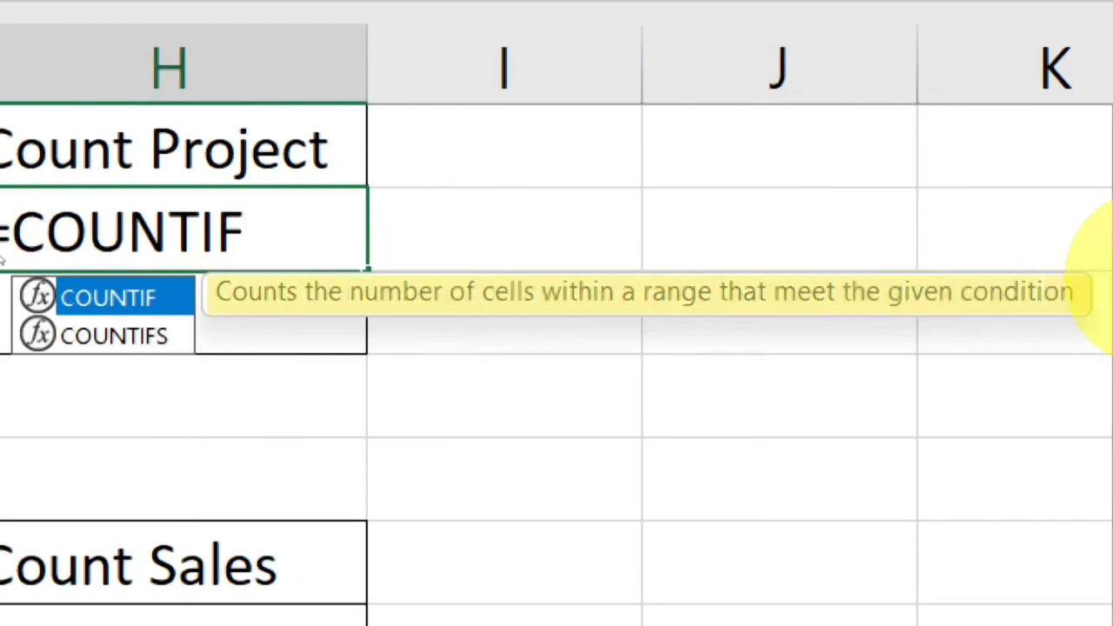
{"action": "key", "text": "Escape"}
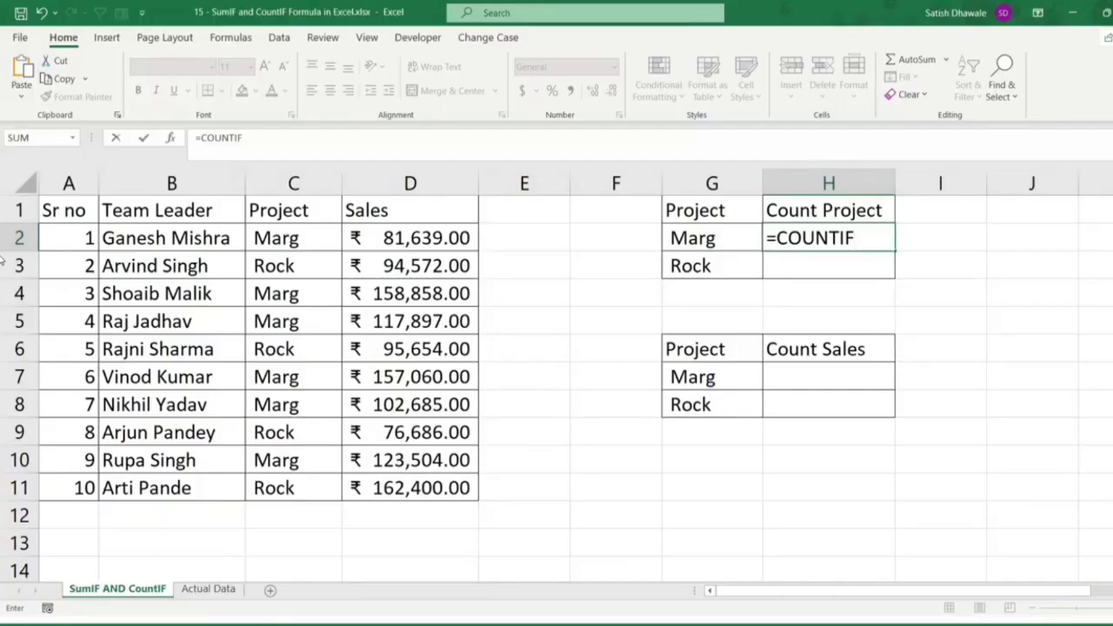
{"action": "type", "text": "("}
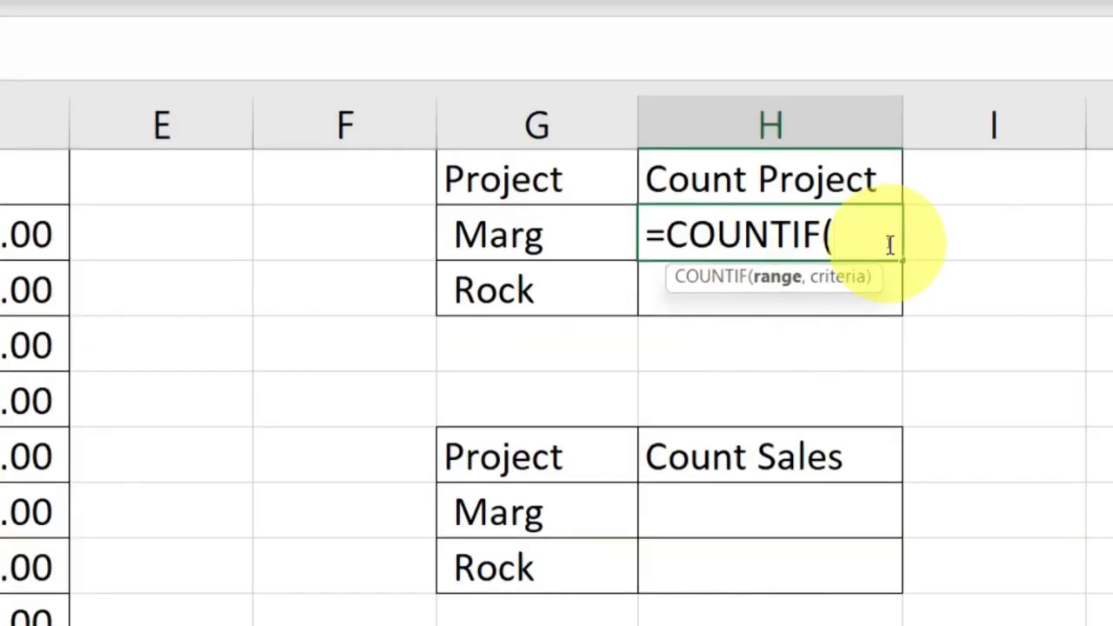
Step: Trim the formula in H2 back to =COU and complete it as COUNTIF from the function suggestions
{"action": "key", "text": "BackSpace"}
{"action": "key", "text": "BackSpace"}
{"action": "key", "text": "BackSpace"}
{"action": "key", "text": "BackSpace"}
{"action": "key", "text": "BackSpace"}
{"action": "key", "text": "BackSpace"}
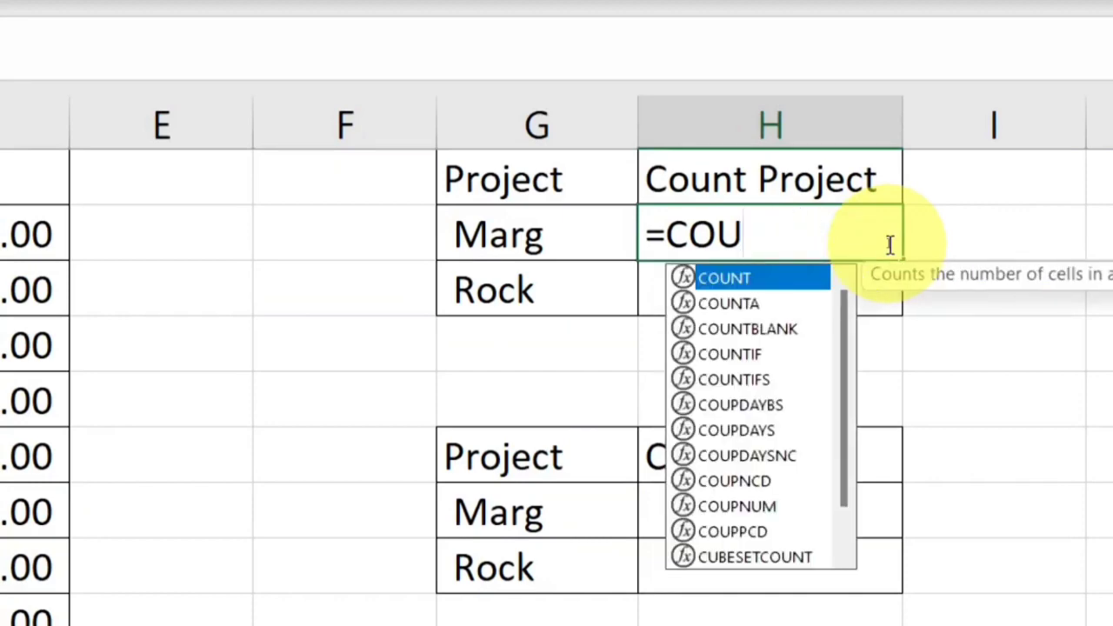
{"action": "key", "text": "Down"}
{"action": "key", "text": "Down"}
{"action": "key", "text": "Down"}
{"action": "key", "text": "Tab"}
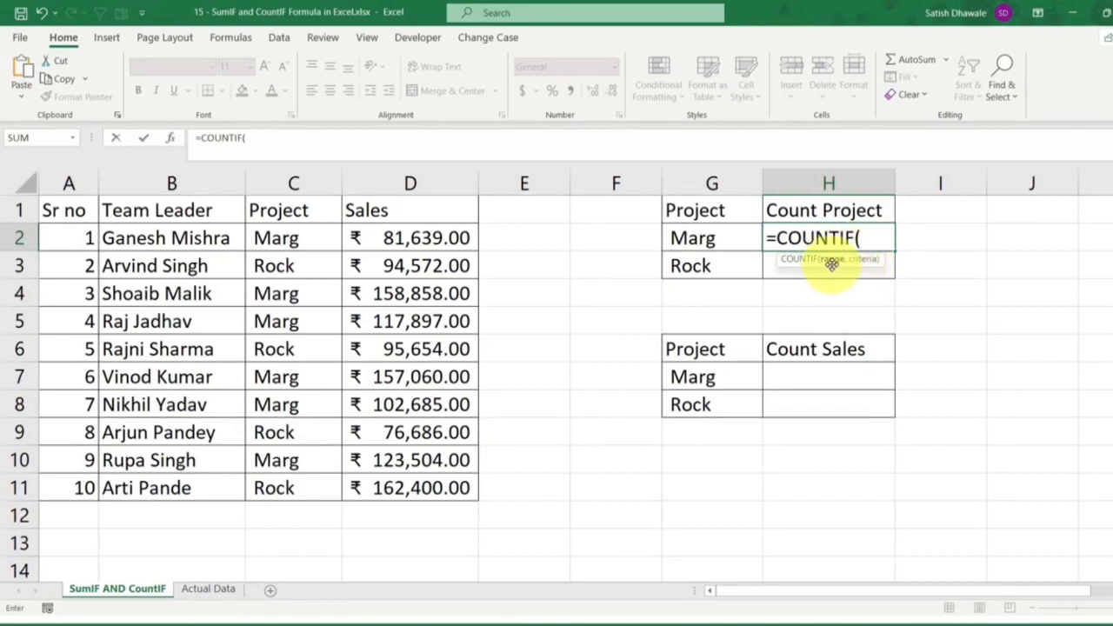
Step: Set the COUNTIF range to the Project cells C1:C11 and add the comma before the criteria argument
{"action": "left_click", "coordinate": [290, 216]}
{"action": "left_click_drag", "start_coordinate": [286, 231], "coordinate": [271, 490]}
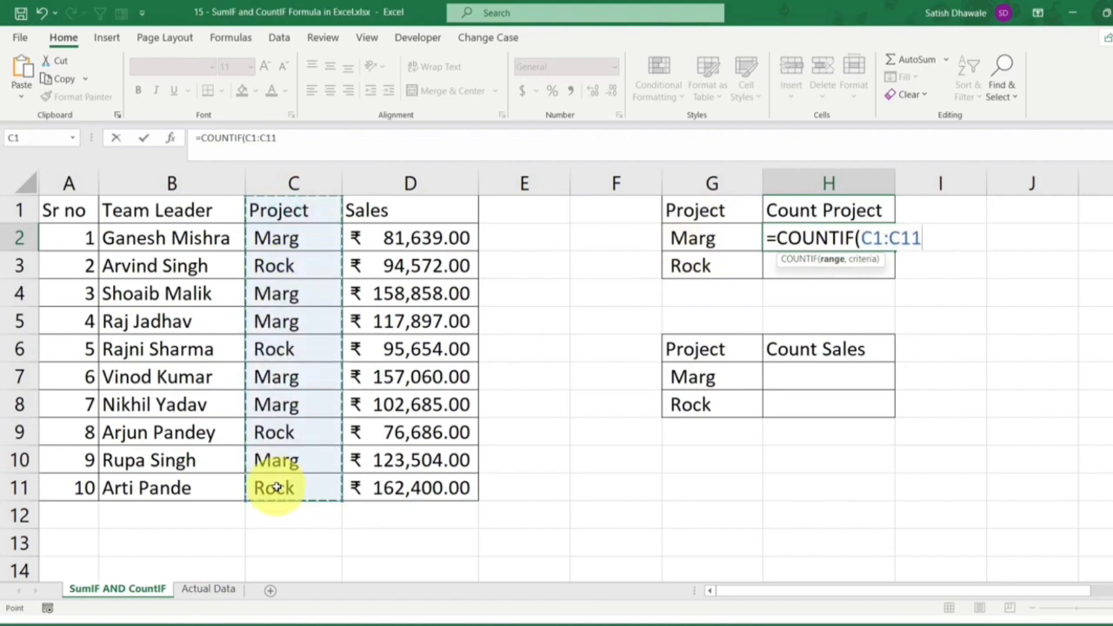
{"action": "left_click", "coordinate": [294, 183]}
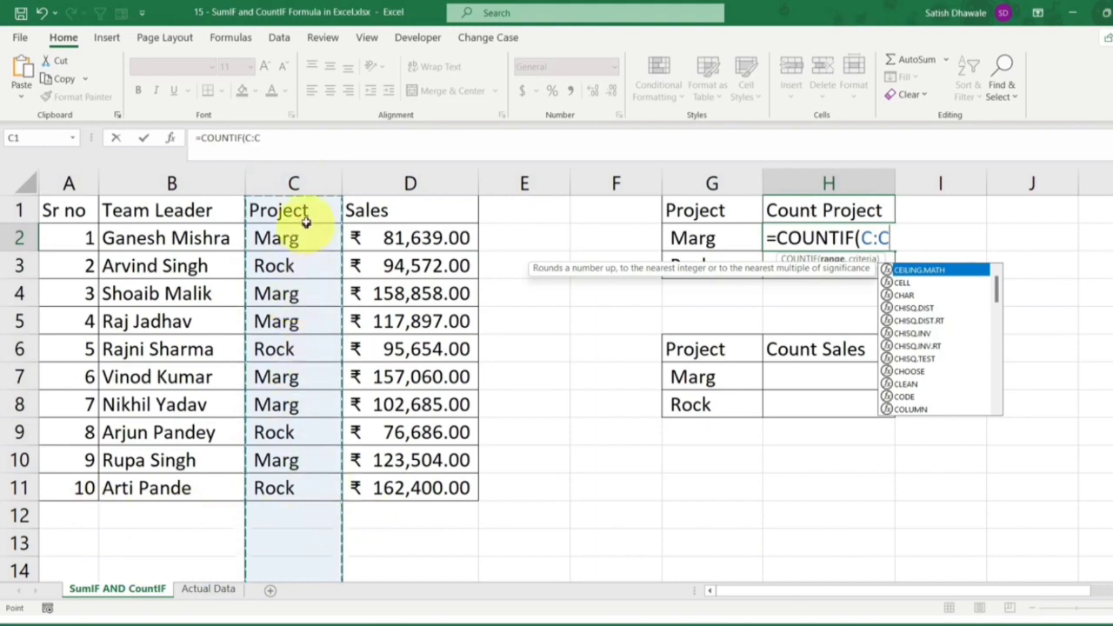
{"action": "left_click_drag", "start_coordinate": [300, 211], "coordinate": [294, 487]}
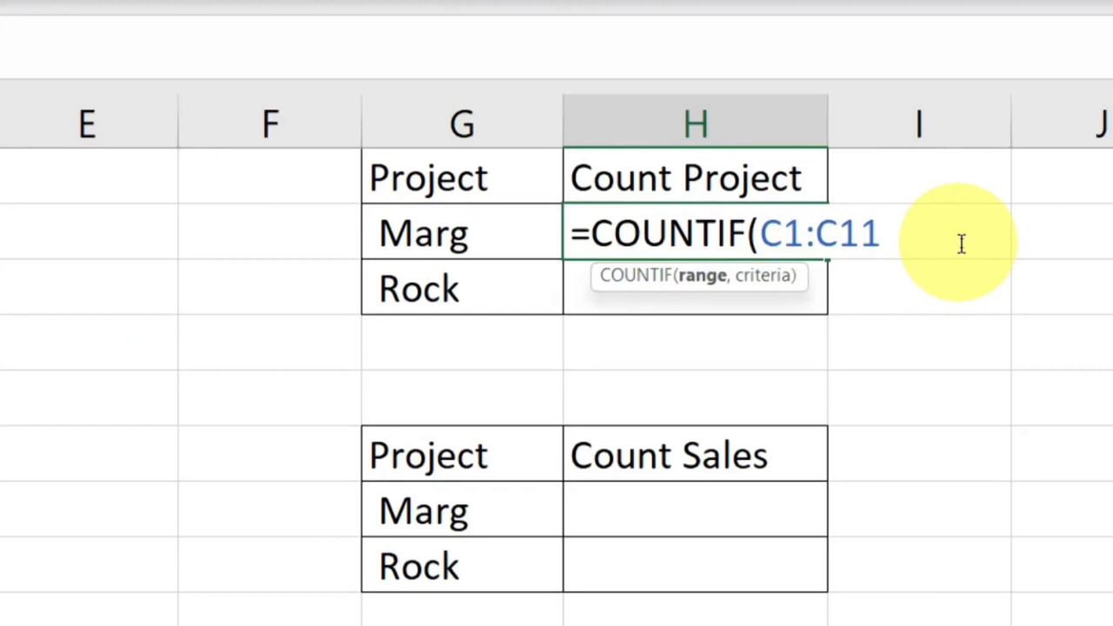
{"action": "type", "text": ","}
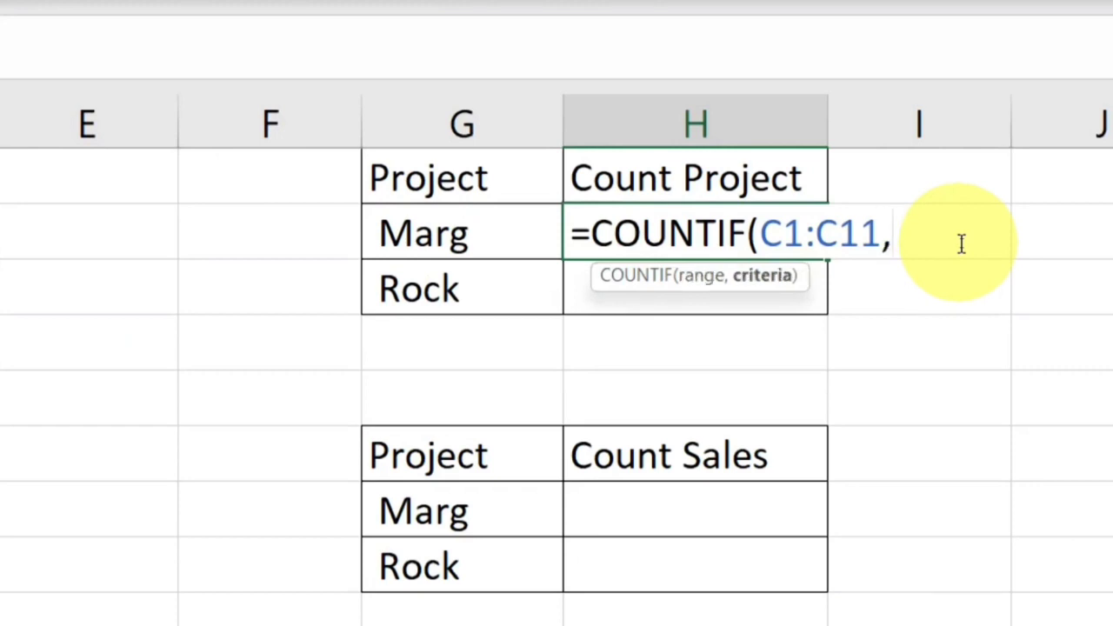
{"action": "key", "text": "BackSpace"}
{"action": "type", "text": ","}
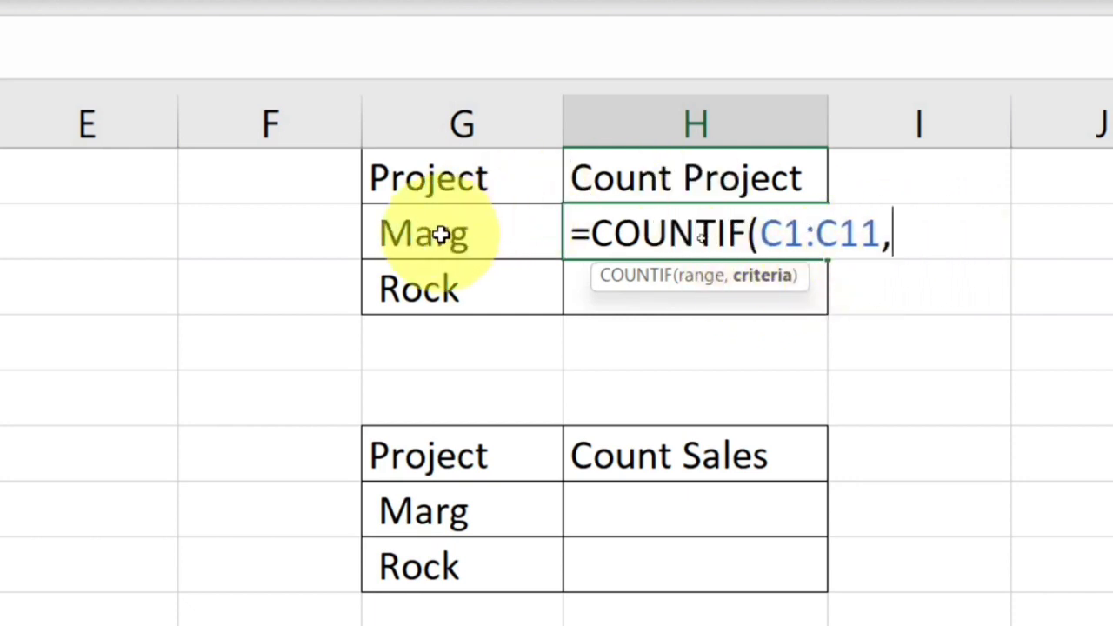
Step: Try cell G2 as the COUNTIF criteria and remove the reference
{"action": "left_click", "coordinate": [442, 235]}
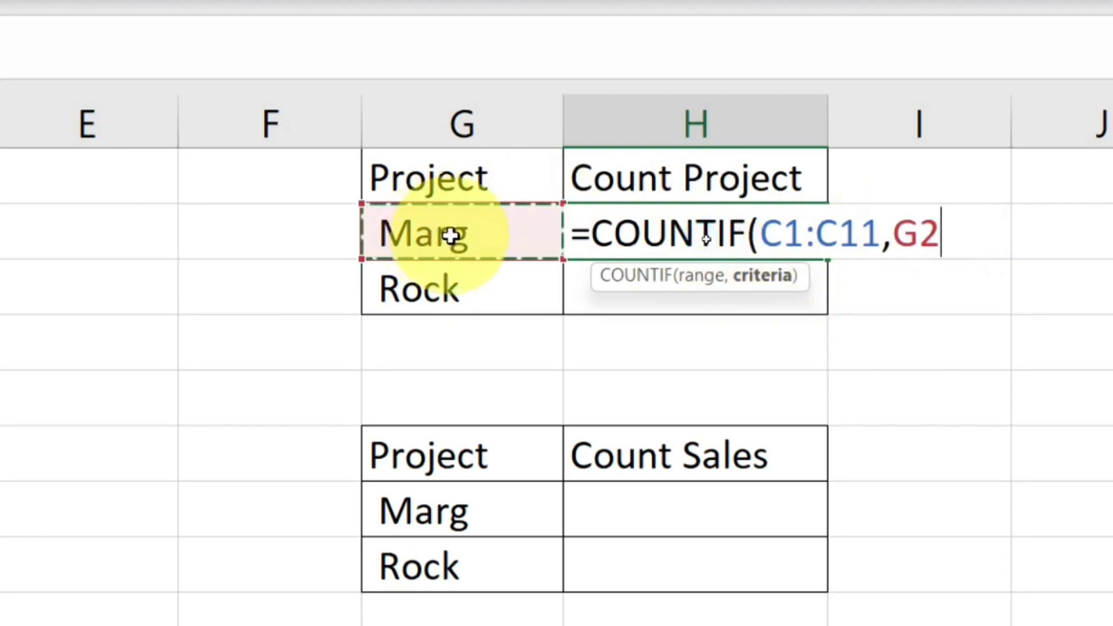
{"action": "key", "text": "BackSpace"}
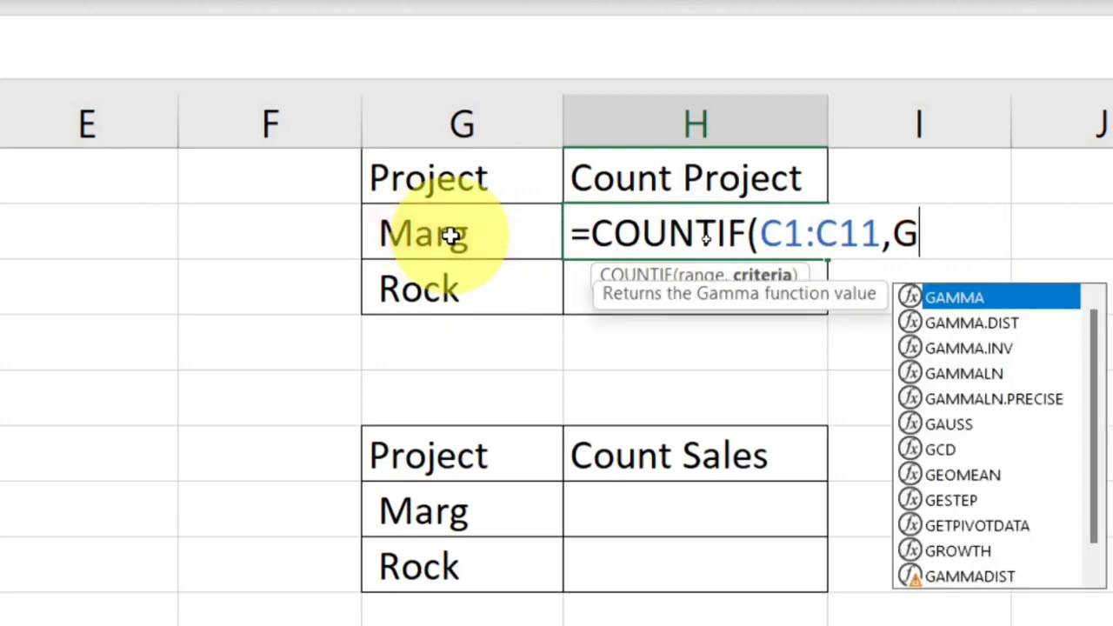
{"action": "key", "text": "BackSpace"}
Step: Try the quoted text "Marg" as the COUNTIF criteria and remove it again
{"action": "type", "text": "\"mA"}
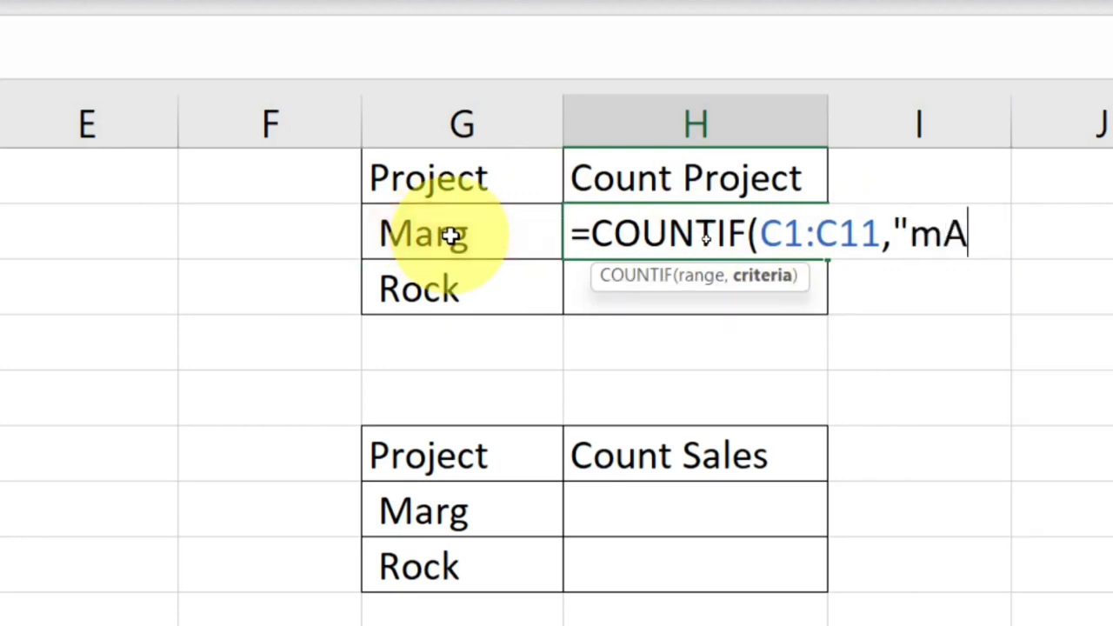
{"action": "key", "text": "BackSpace"}
{"action": "key", "text": "BackSpace"}
{"action": "type", "text": "Mar"}
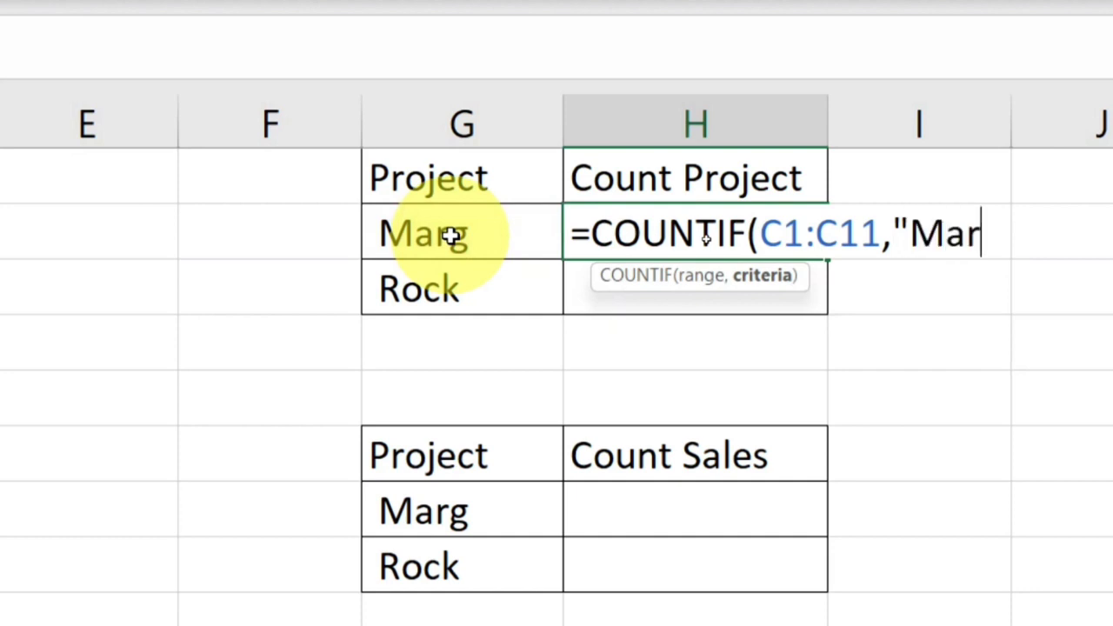
{"action": "type", "text": "g\""}
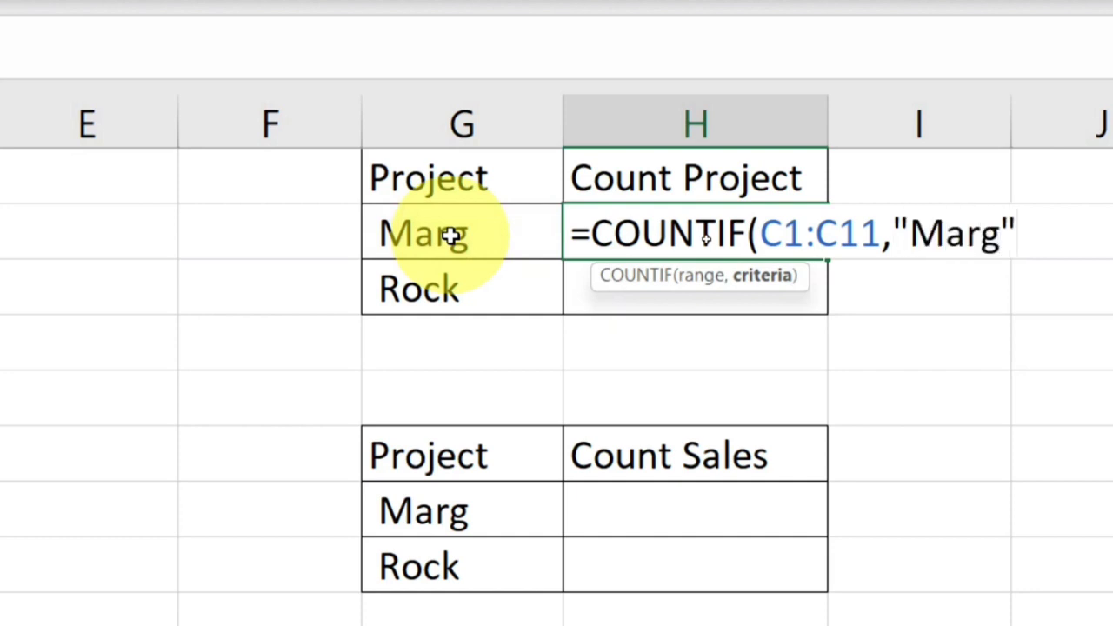
{"action": "key", "text": "BackSpace"}
{"action": "key", "text": "BackSpace"}
{"action": "key", "text": "BackSpace"}
{"action": "key", "text": "BackSpace"}
{"action": "key", "text": "BackSpace"}
{"action": "key", "text": "BackSpace"}
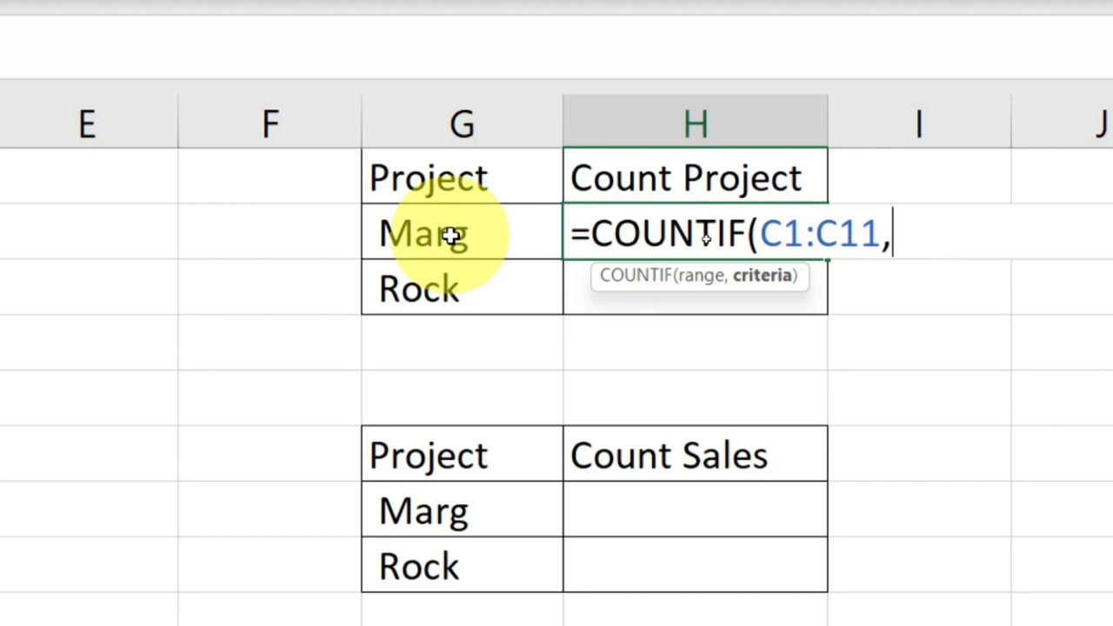
Step: Set cell G2 as the COUNTIF criteria and enter the completed formula in H2
{"action": "left_click", "coordinate": [497, 246]}
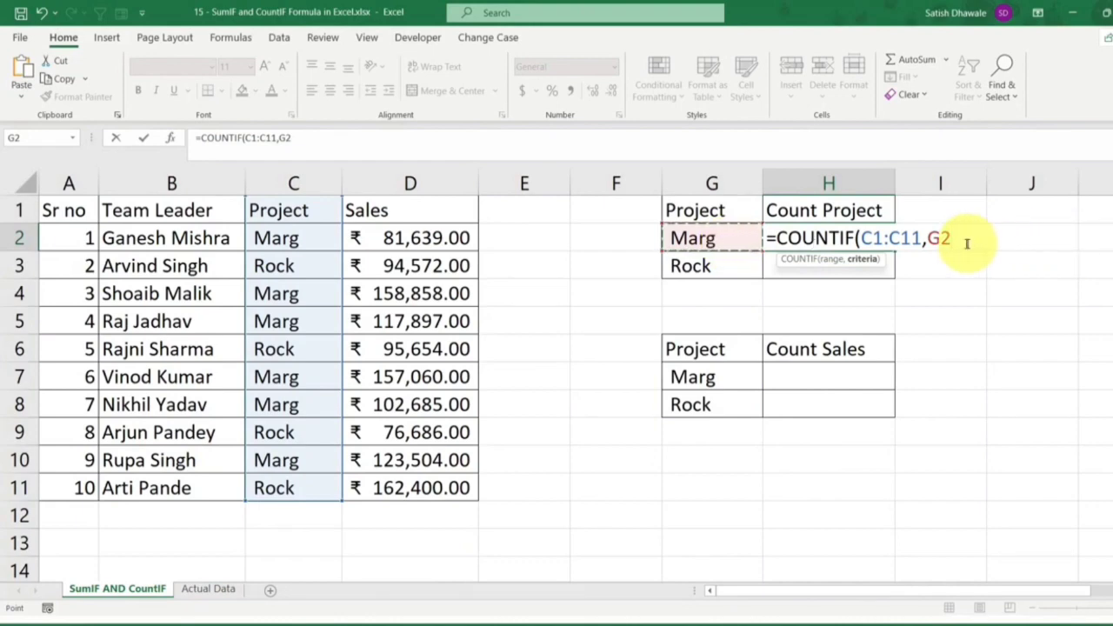
{"action": "key", "text": "Return"}
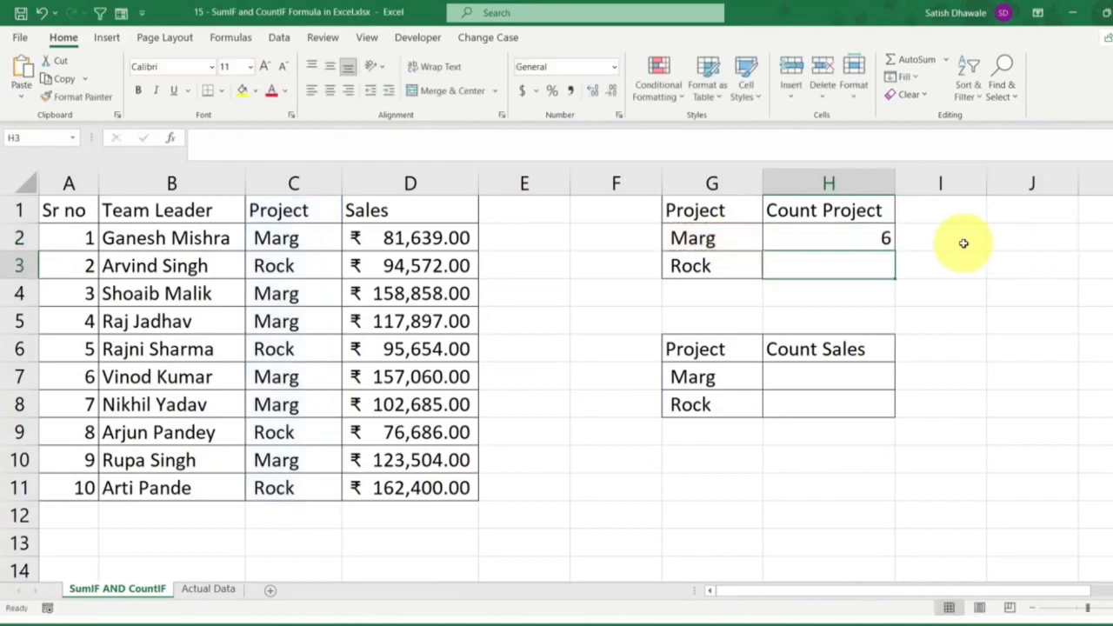
{"action": "left_click", "coordinate": [874, 238]}
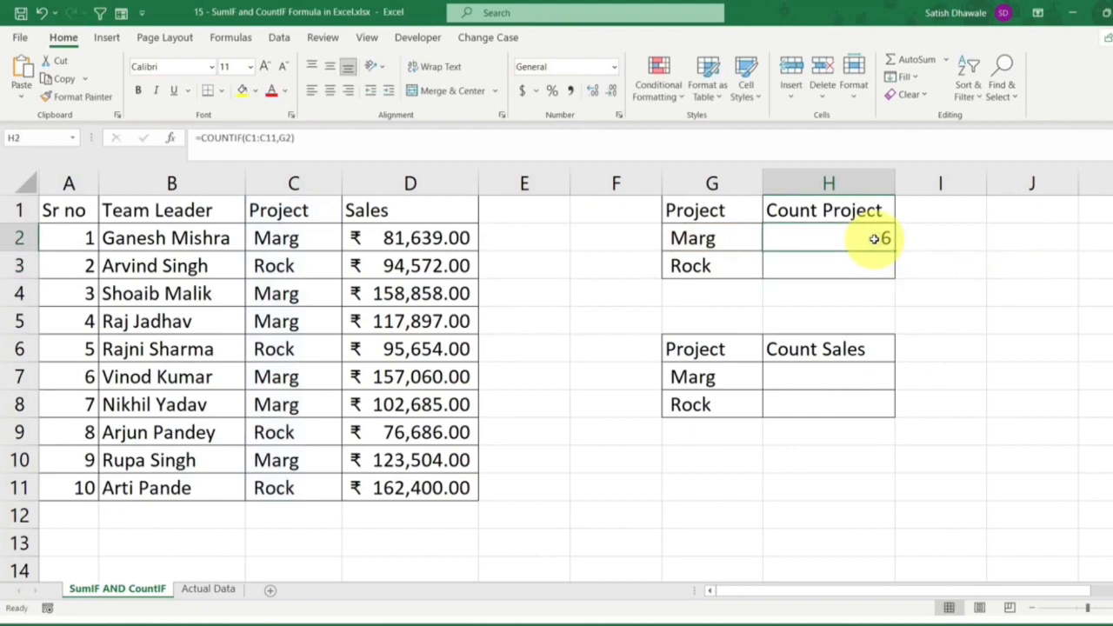
Step: Check each Marg entry in the Project column against the count in H2
{"action": "left_click", "coordinate": [288, 240]}
{"action": "left_click", "coordinate": [287, 294]}
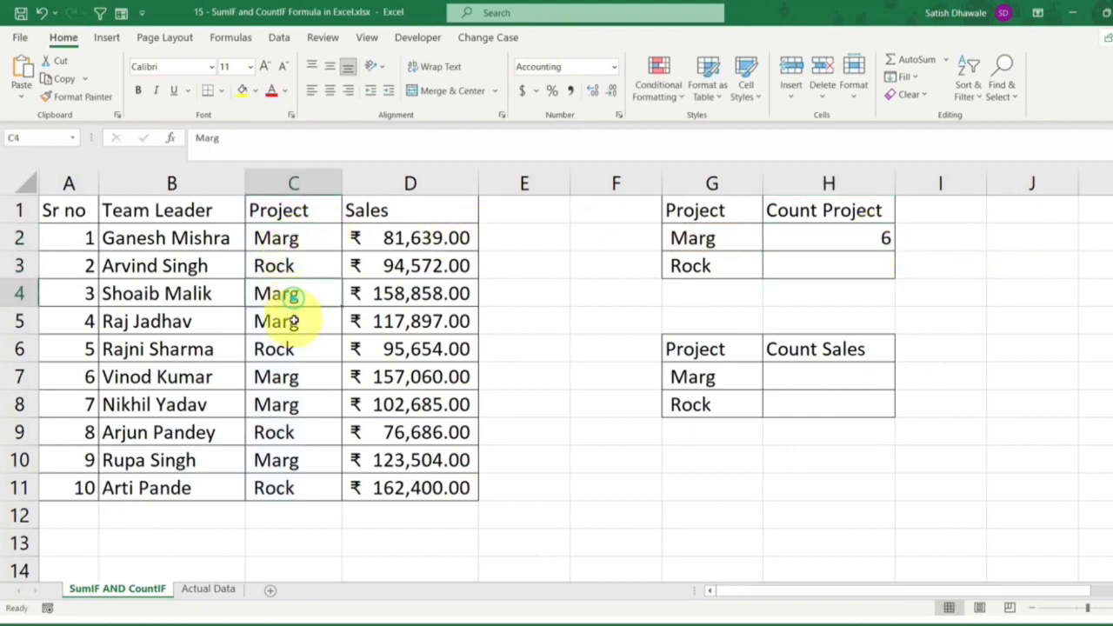
{"action": "left_click", "coordinate": [289, 321]}
{"action": "left_click", "coordinate": [294, 376]}
{"action": "left_click", "coordinate": [294, 405]}
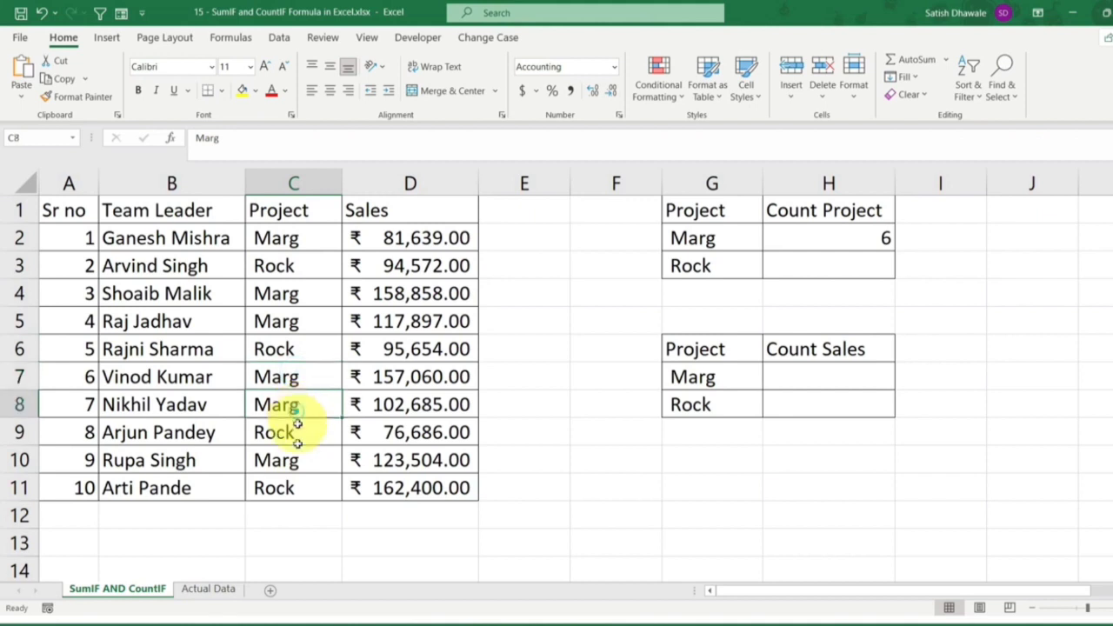
{"action": "left_click", "coordinate": [296, 462]}
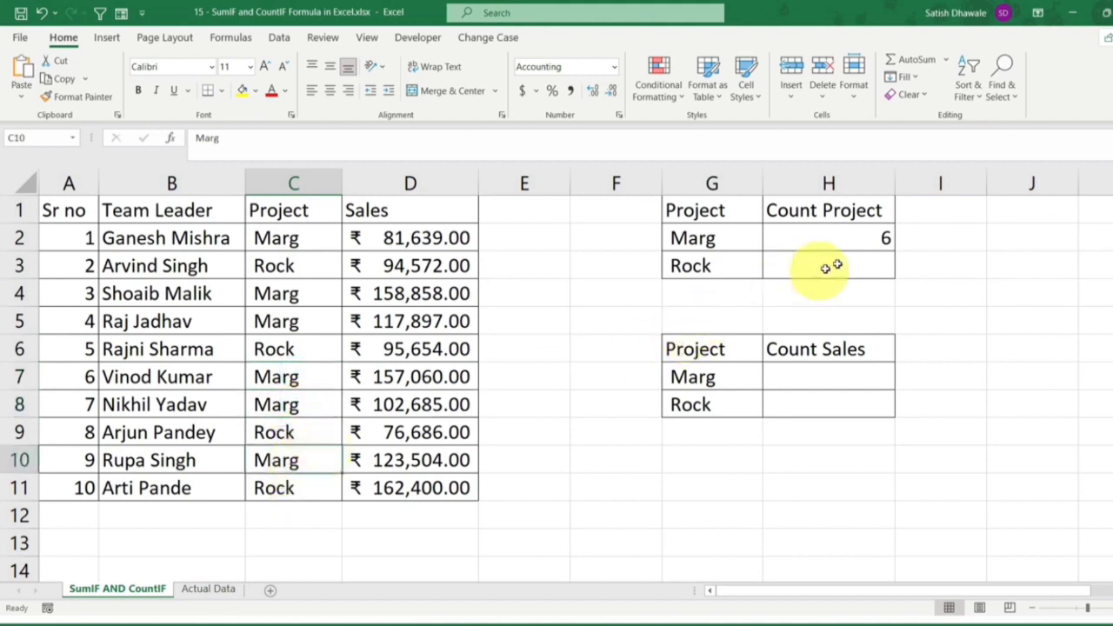
Step: Examine the C1:C11 range argument of the COUNTIF formula in H2 without editing it
{"action": "left_click", "coordinate": [865, 236]}
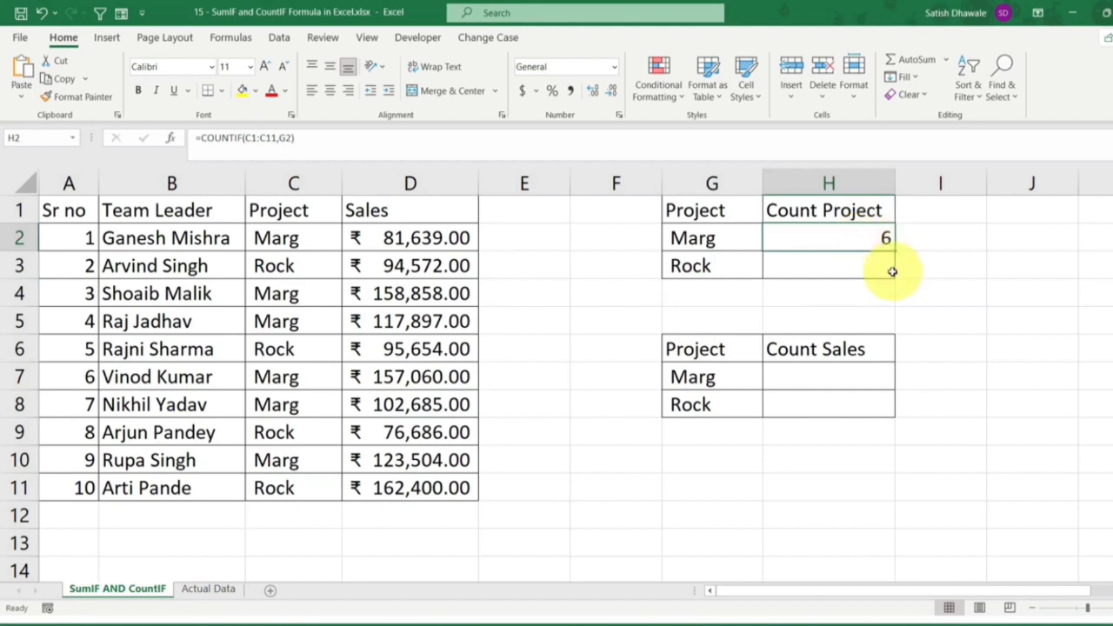
{"action": "double_click", "coordinate": [871, 235]}
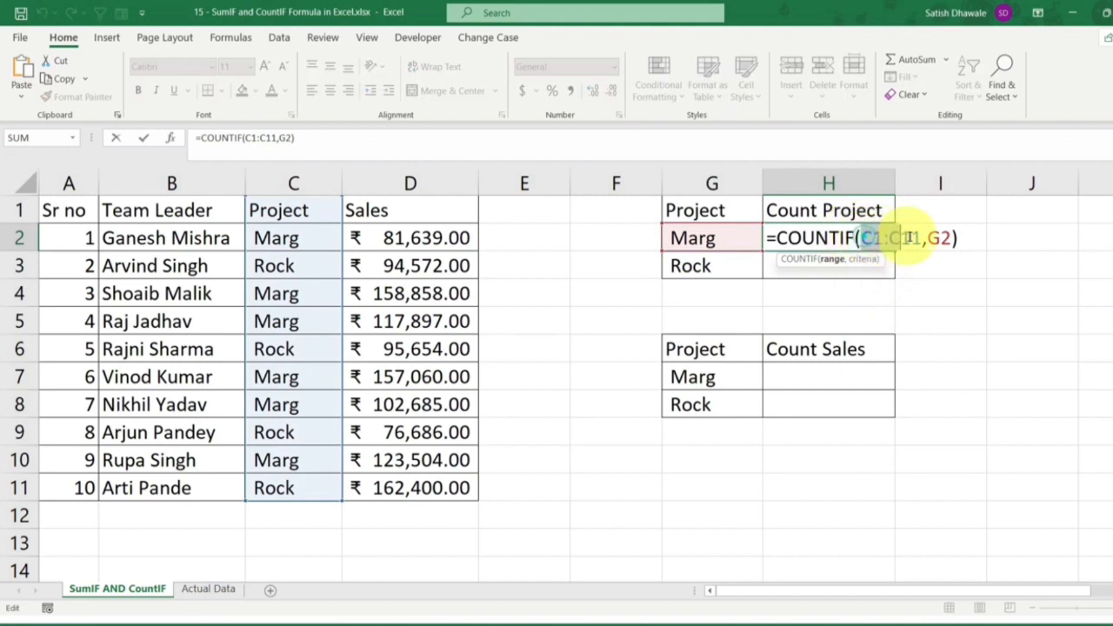
{"action": "left_click_drag", "start_coordinate": [862, 237], "coordinate": [919, 237]}
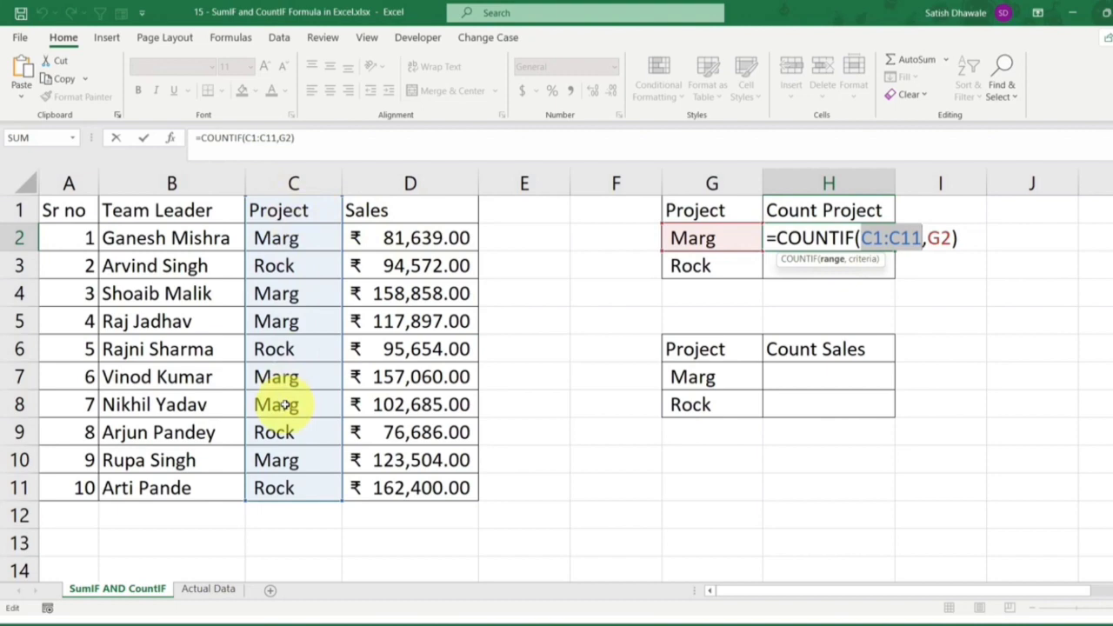
{"action": "key", "text": "Escape"}
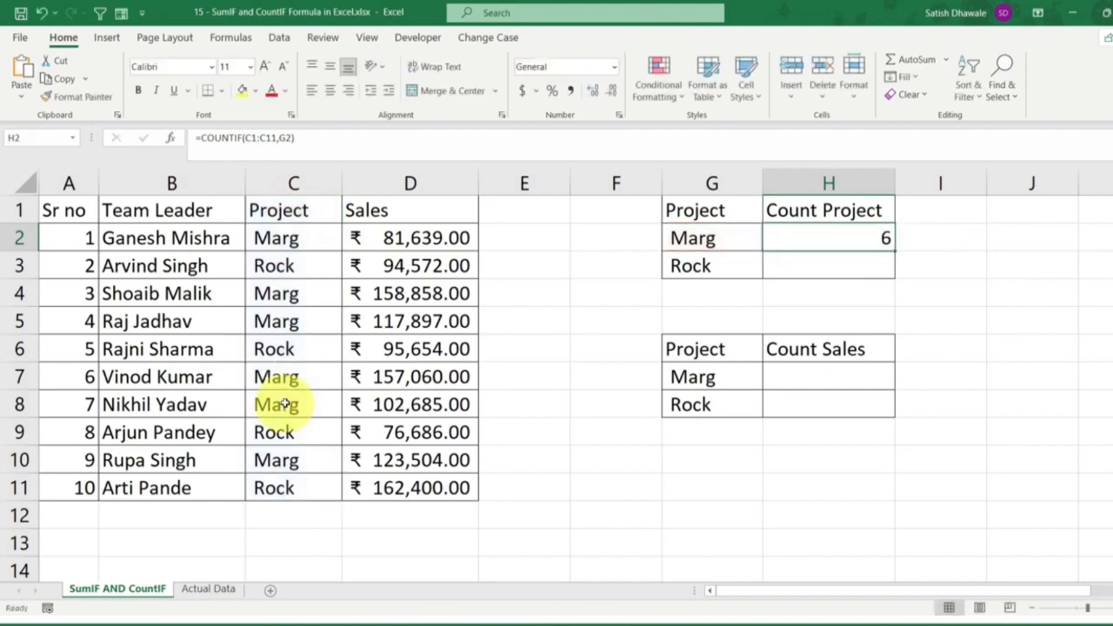
Step: Enter the sample numbers 45, 65 and 56 in cells G11 to G13
{"action": "scroll", "coordinate": [704, 455], "scroll_direction": "down", "scroll_amount": 1}
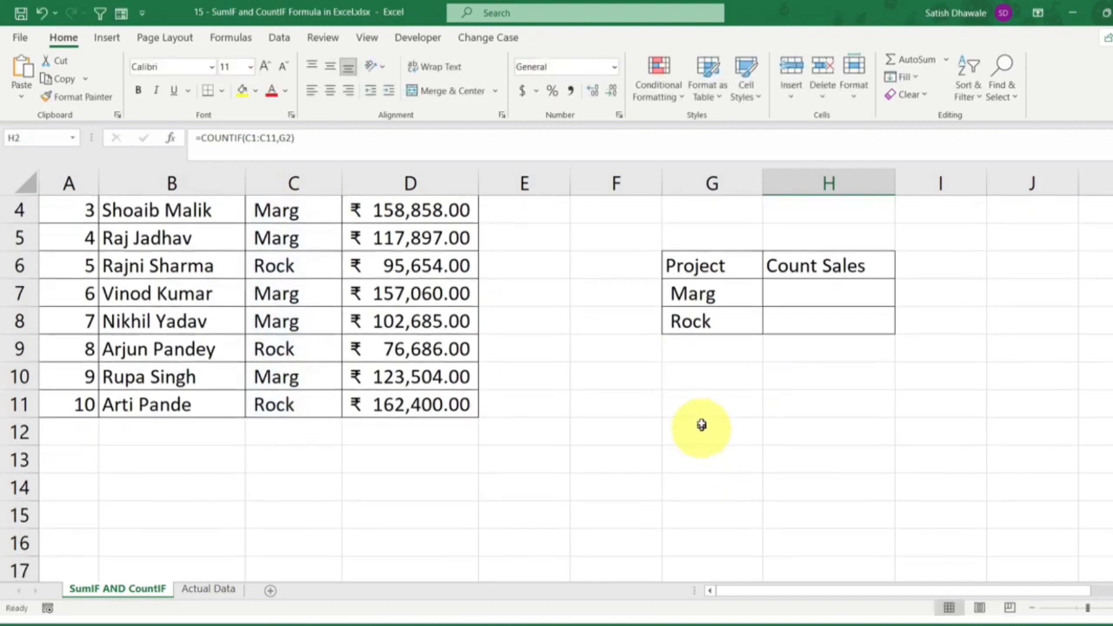
{"action": "left_click", "coordinate": [706, 405]}
{"action": "type", "text": "45"}
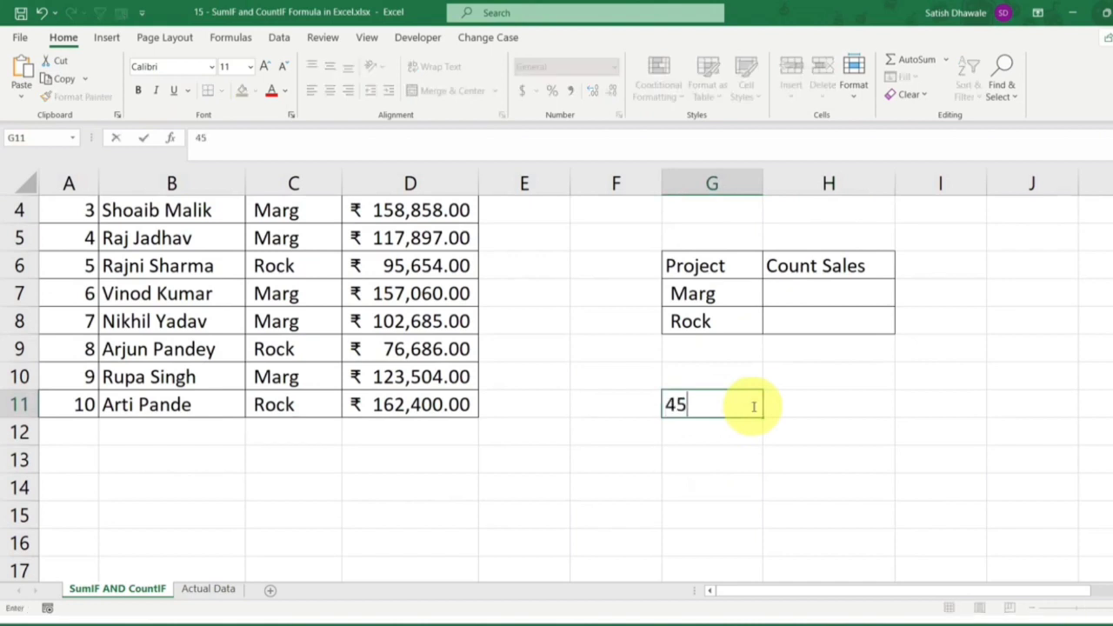
{"action": "key", "text": "Return"}
{"action": "type", "text": "65"}
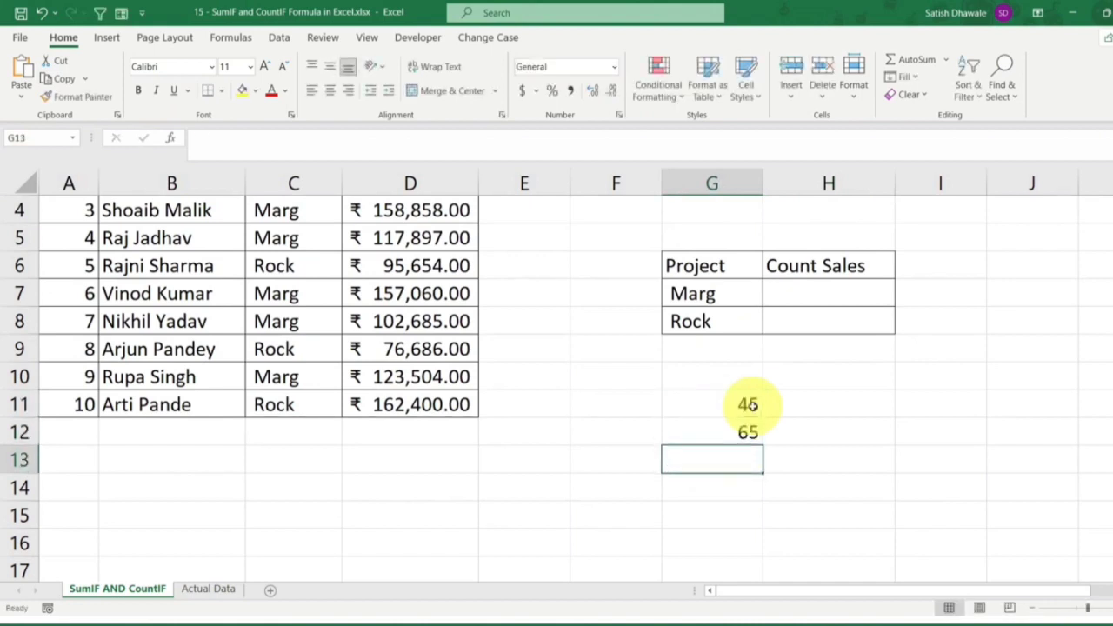
{"action": "type", "text": "56"}
{"action": "key", "text": "Return"}
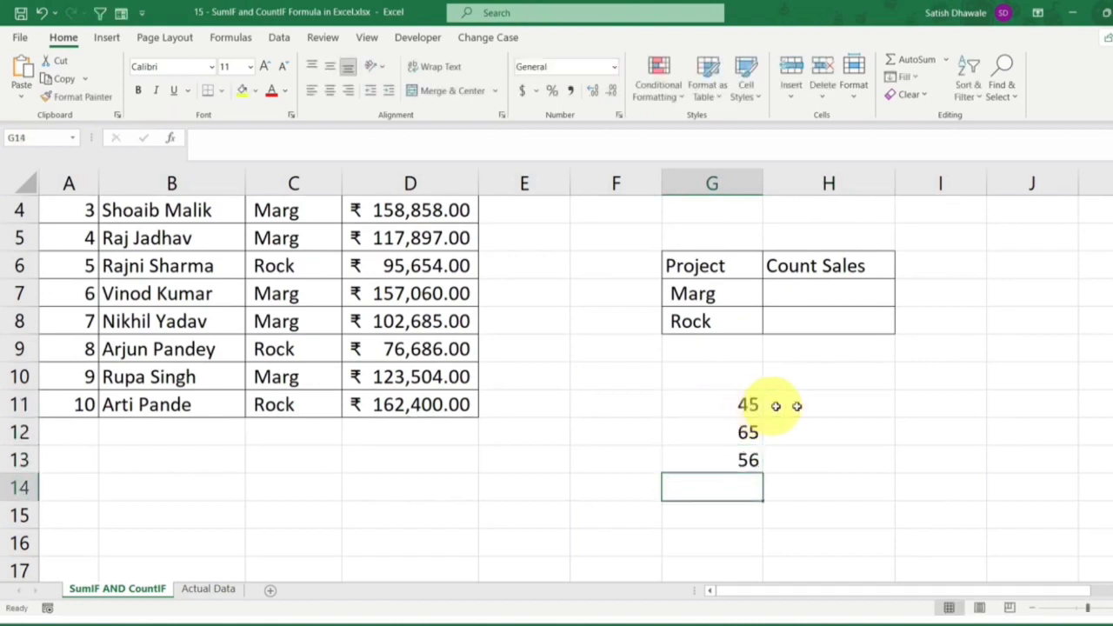
Step: Enter the sample numbers 45, 65 and 98 in cells H11 to H13
{"action": "left_click", "coordinate": [819, 407]}
{"action": "type", "text": "45"}
{"action": "key", "text": "Return"}
{"action": "type", "text": "65"}
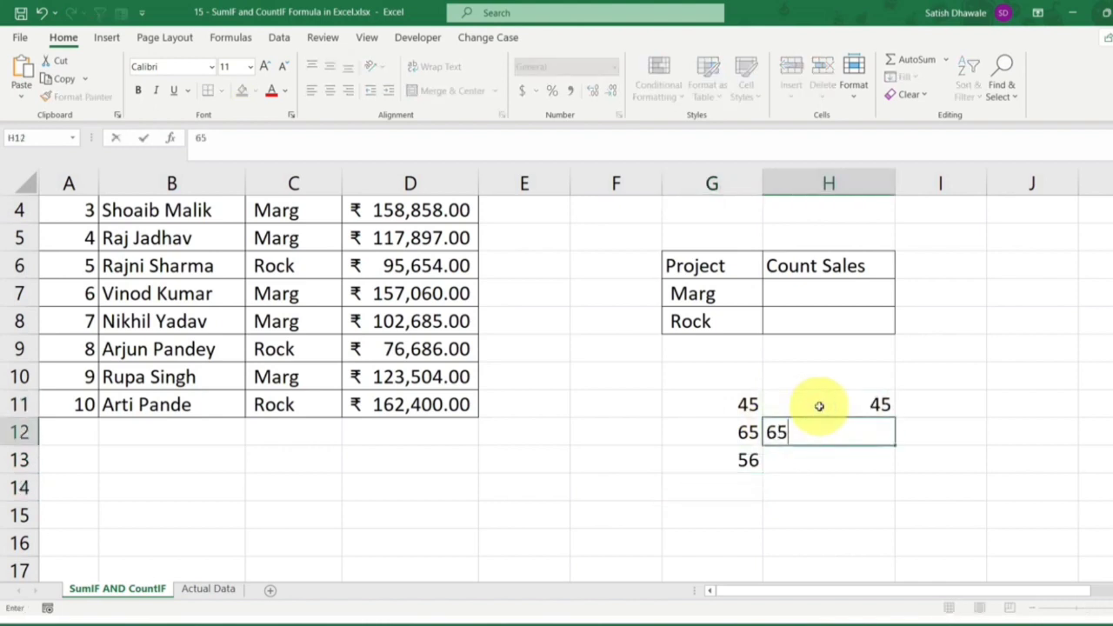
{"action": "key", "text": "Return"}
{"action": "type", "text": "98"}
{"action": "key", "text": "Return"}
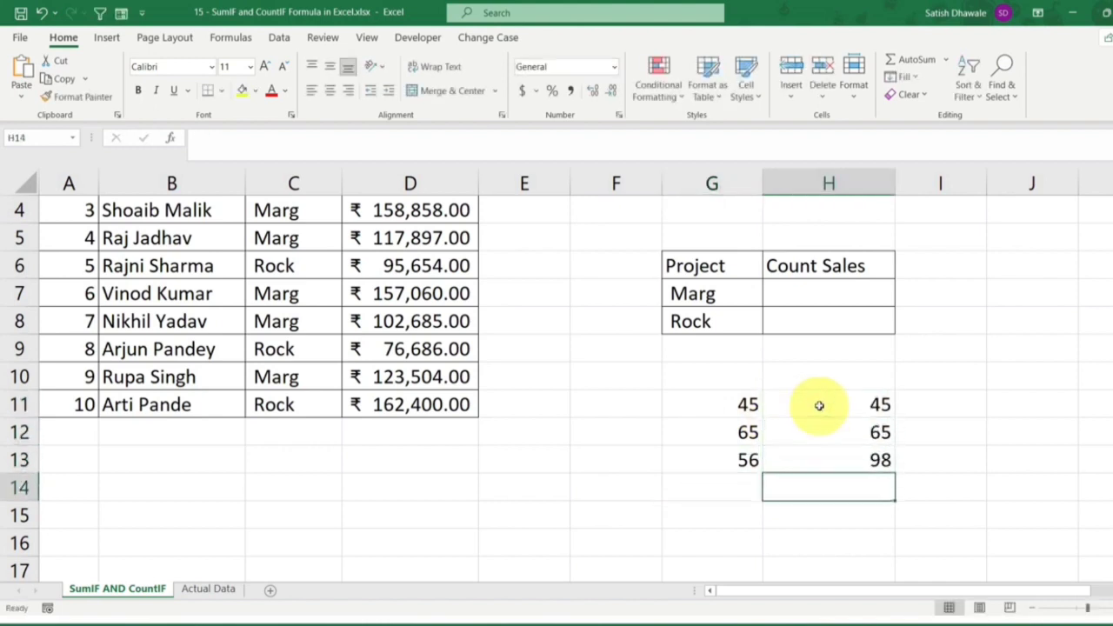
Step: Change the sample value in H11 to 96 and the one in H12 to 35
{"action": "left_click", "coordinate": [912, 403]}
{"action": "left_click", "coordinate": [880, 405]}
{"action": "type", "text": "98"}
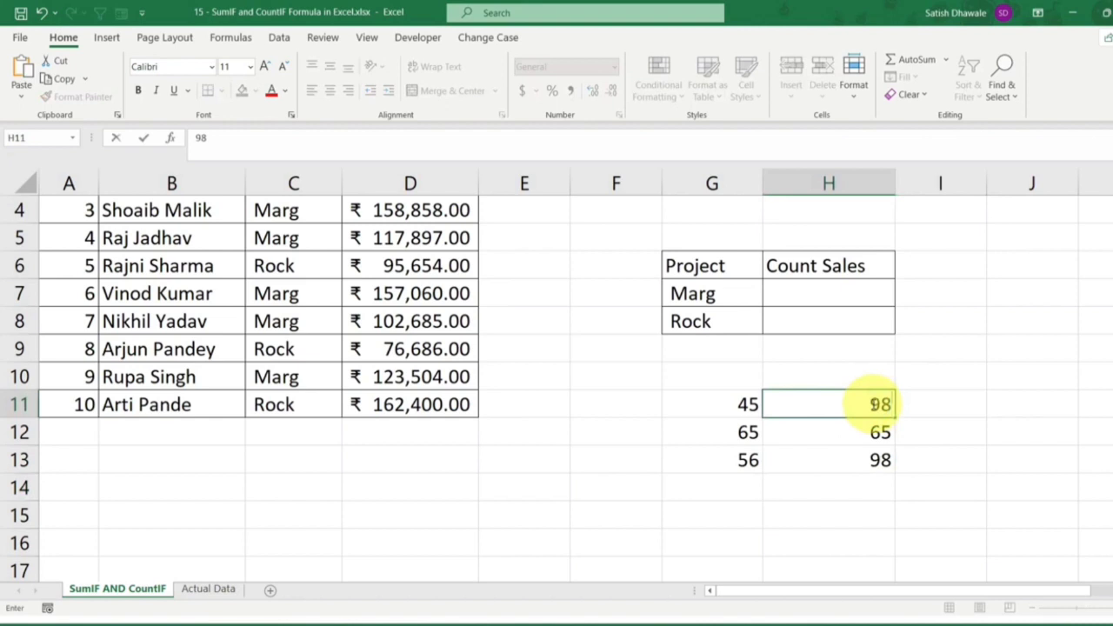
{"action": "key", "text": "Return"}
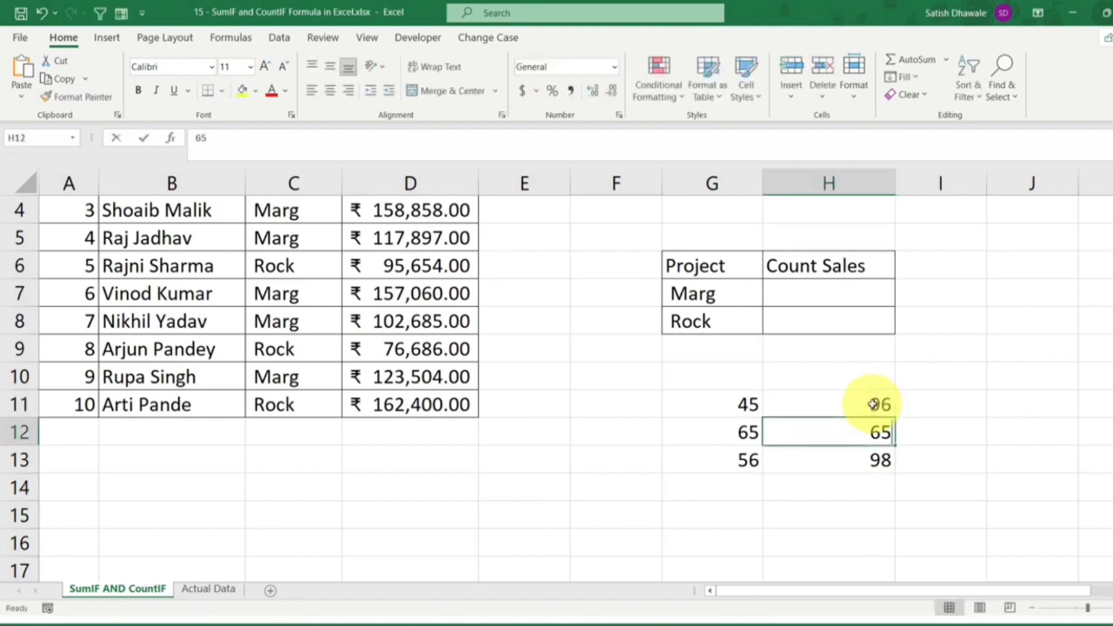
{"action": "type", "text": "35"}
{"action": "key", "text": "Tab"}
Step: Enter the formula =G11+H11 in I11 and fill it down to I13
{"action": "key", "text": "Up"}
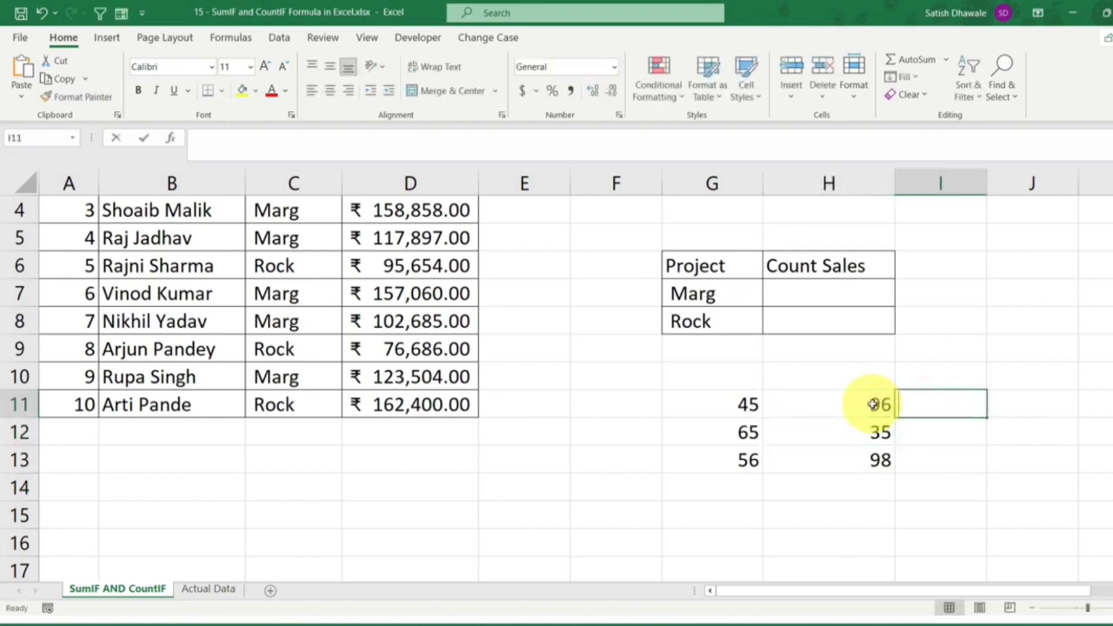
{"action": "type", "text": "="}
{"action": "left_click", "coordinate": [727, 405]}
{"action": "type", "text": "+"}
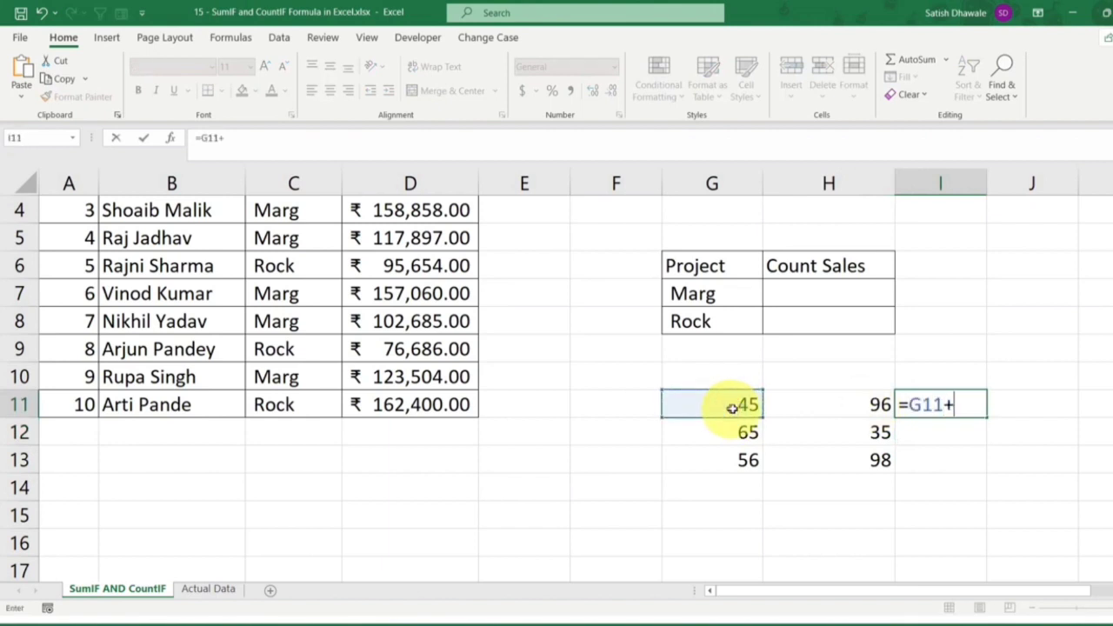
{"action": "left_click", "coordinate": [837, 403]}
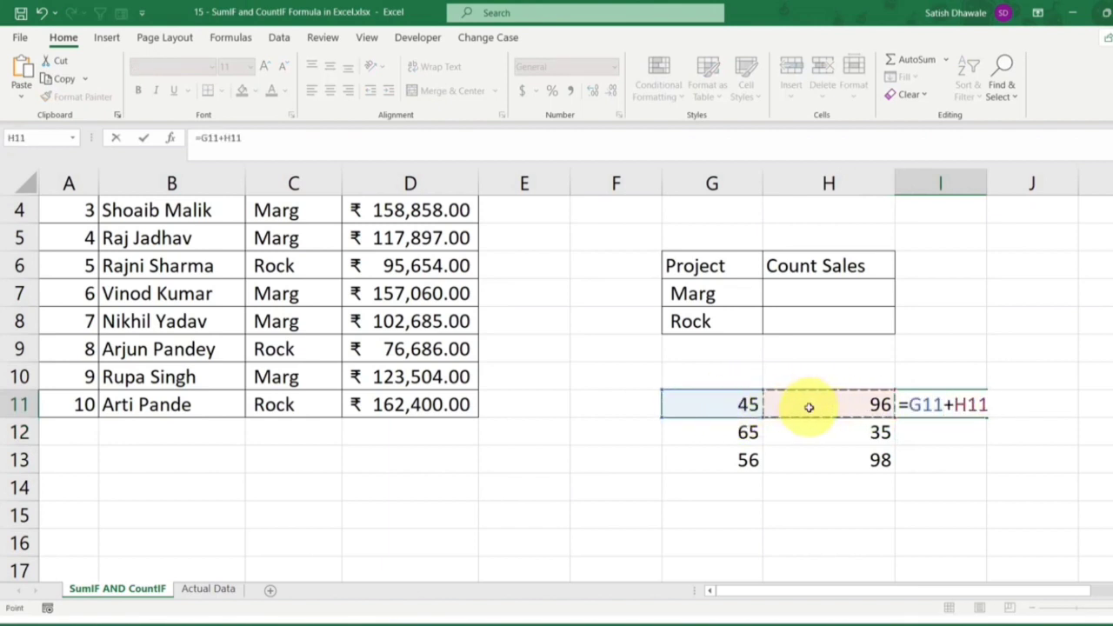
{"action": "key", "text": "Return"}
{"action": "left_click", "coordinate": [957, 405]}
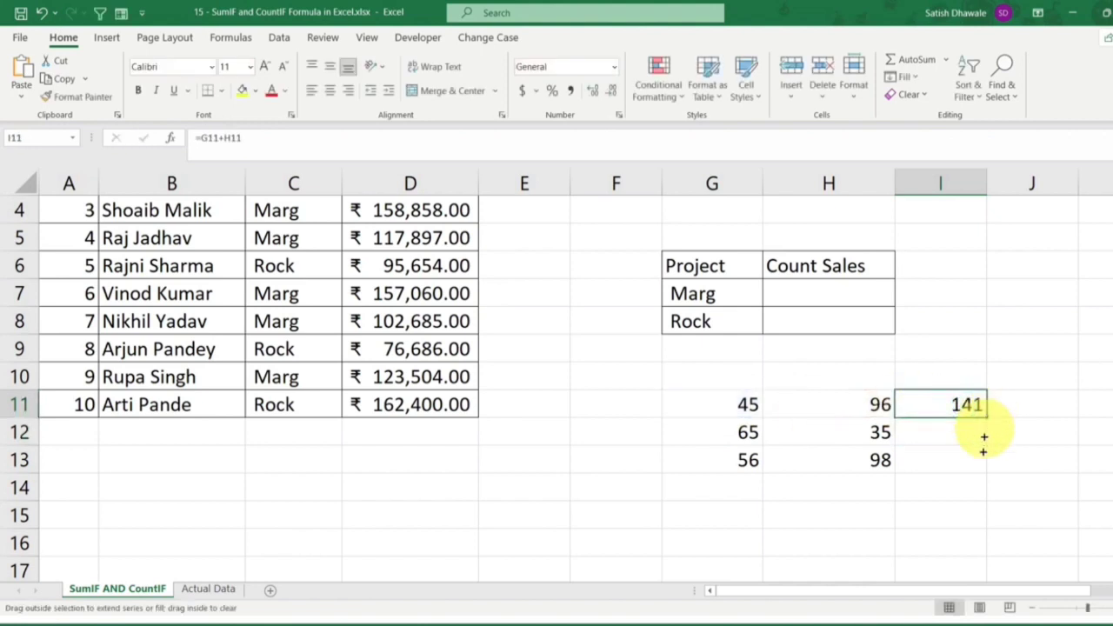
{"action": "left_click_drag", "start_coordinate": [984, 437], "coordinate": [984, 462]}
Step: Examine the cell references in the filled formulas of I12 and I13
{"action": "left_click", "coordinate": [922, 430]}
{"action": "double_click", "coordinate": [922, 431]}
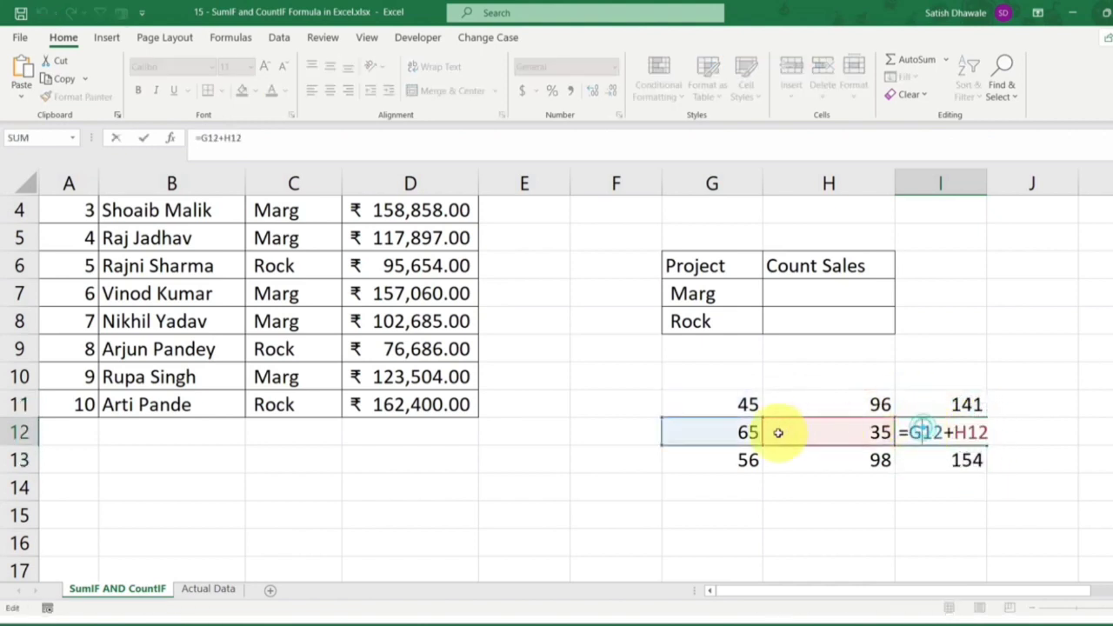
{"action": "left_click", "coordinate": [919, 455]}
{"action": "double_click", "coordinate": [936, 457]}
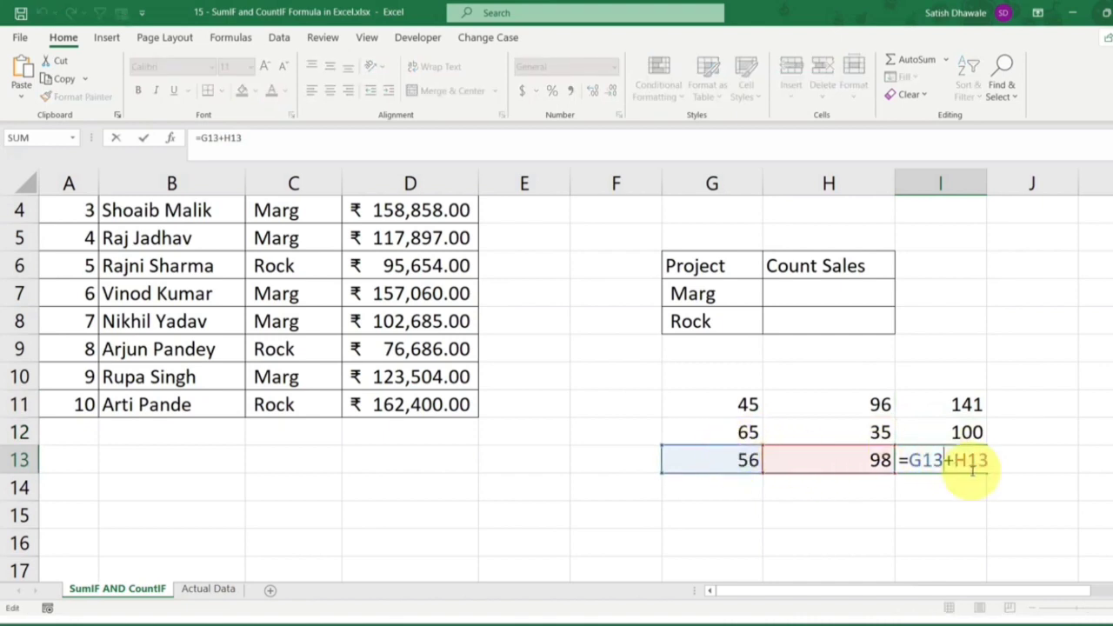
{"action": "key", "text": "Return"}
Step: Clear the sample values in H12:H13, leaving H11 and the column G numbers in place
{"action": "left_click_drag", "start_coordinate": [870, 432], "coordinate": [870, 465]}
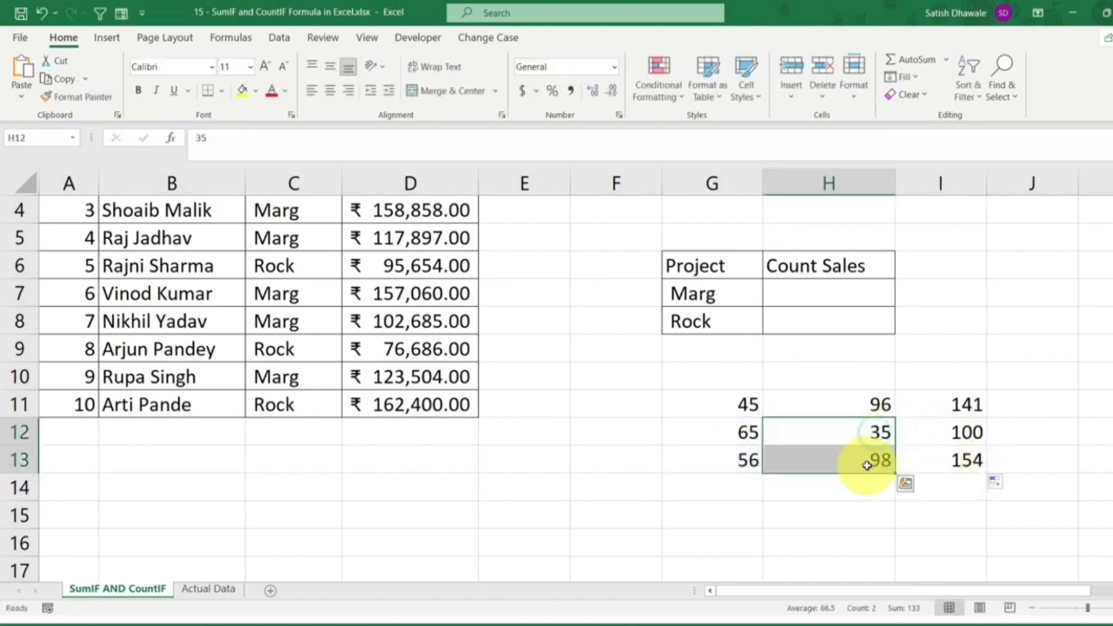
{"action": "key", "text": "Delete"}
{"action": "left_click", "coordinate": [863, 406]}
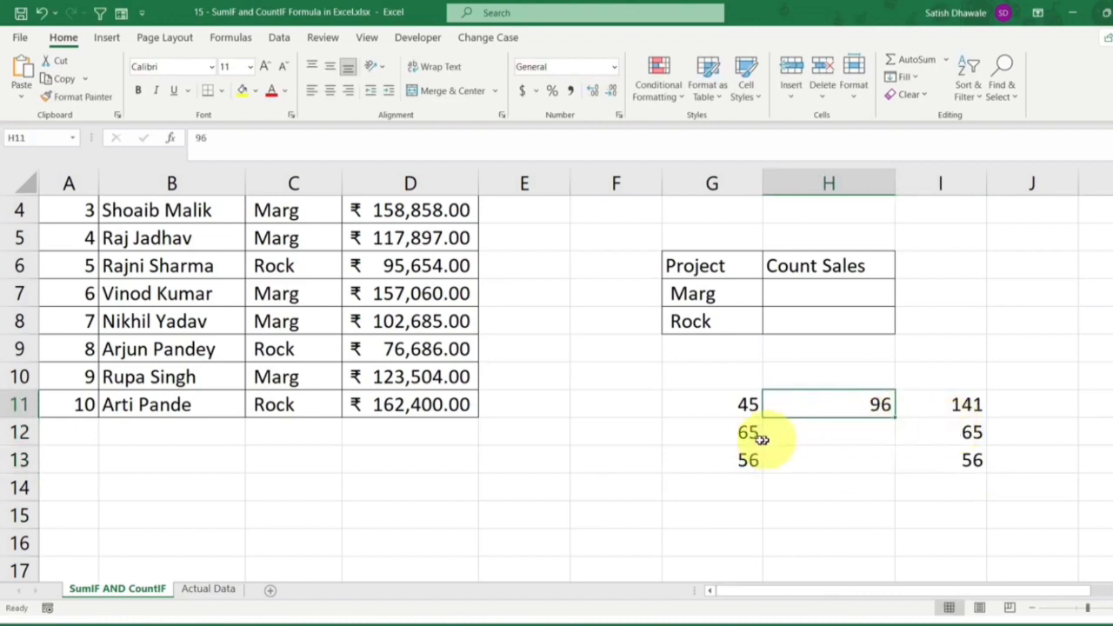
{"action": "left_click_drag", "start_coordinate": [746, 405], "coordinate": [755, 460]}
Step: Examine the cell references in the formulas of I11, I12 and I13, comparing how the column H reference shifts by row
{"action": "double_click", "coordinate": [970, 405]}
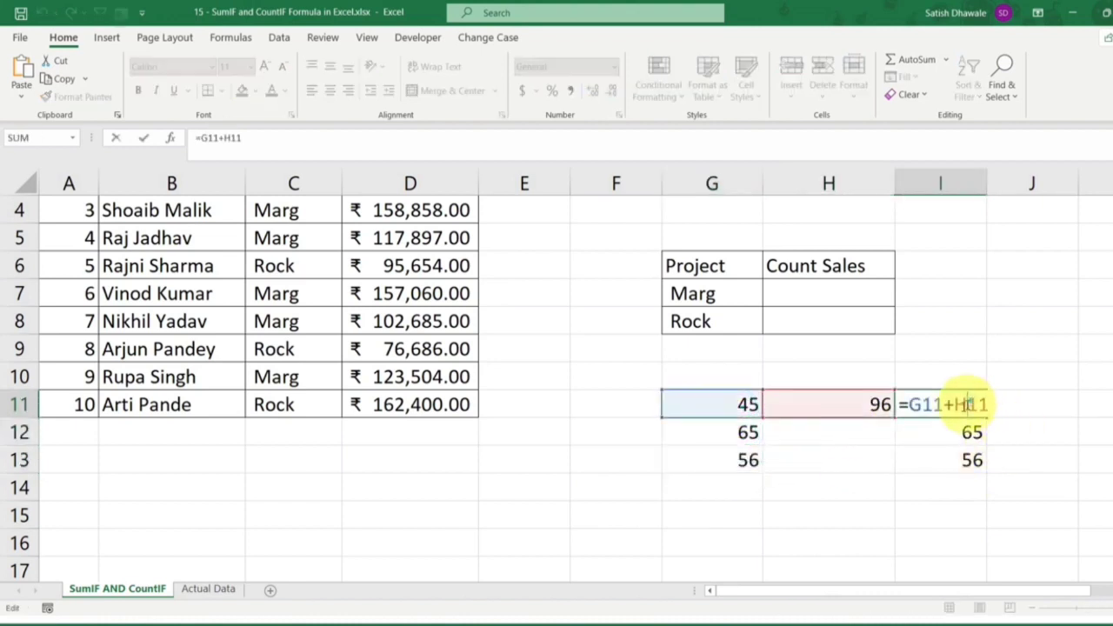
{"action": "key", "text": "Return"}
{"action": "double_click", "coordinate": [939, 426]}
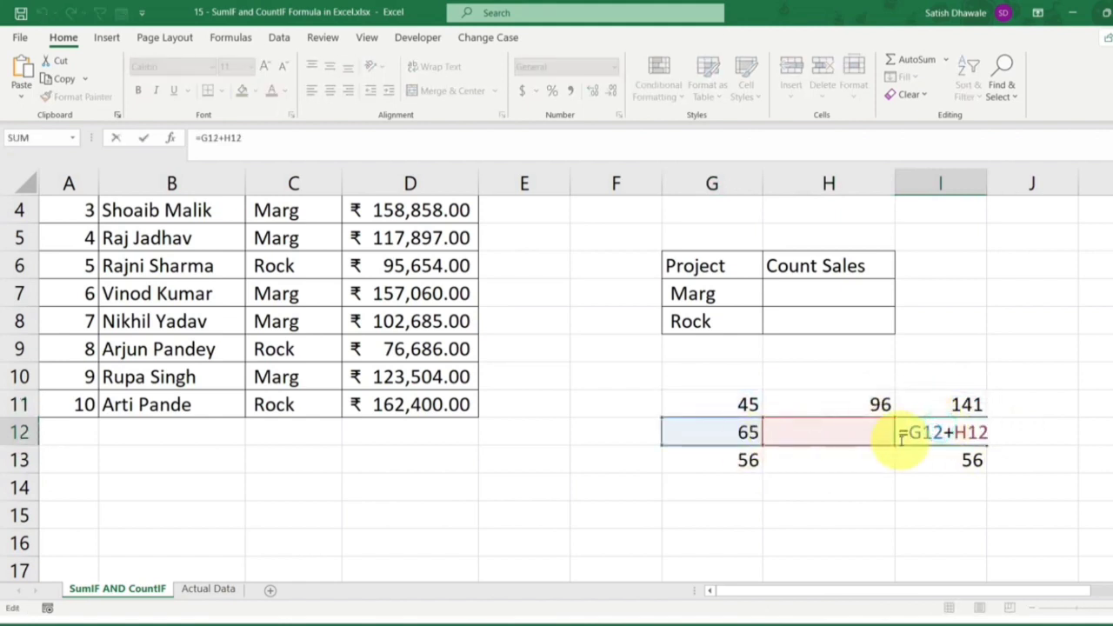
{"action": "key", "text": "Return"}
{"action": "double_click", "coordinate": [937, 457]}
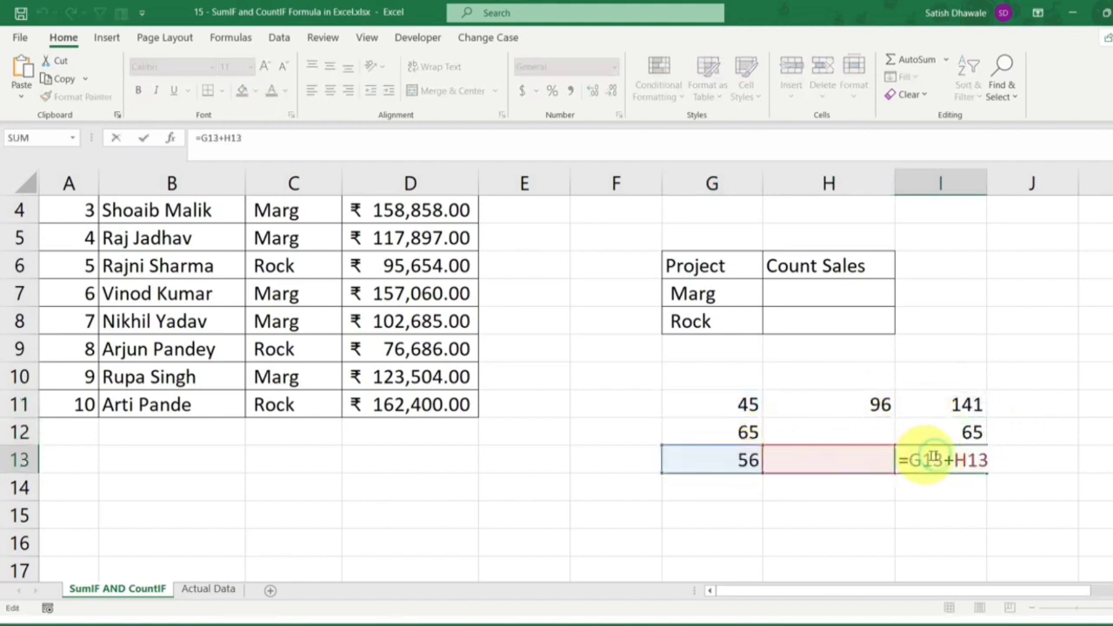
{"action": "key", "text": "Escape"}
{"action": "double_click", "coordinate": [967, 404]}
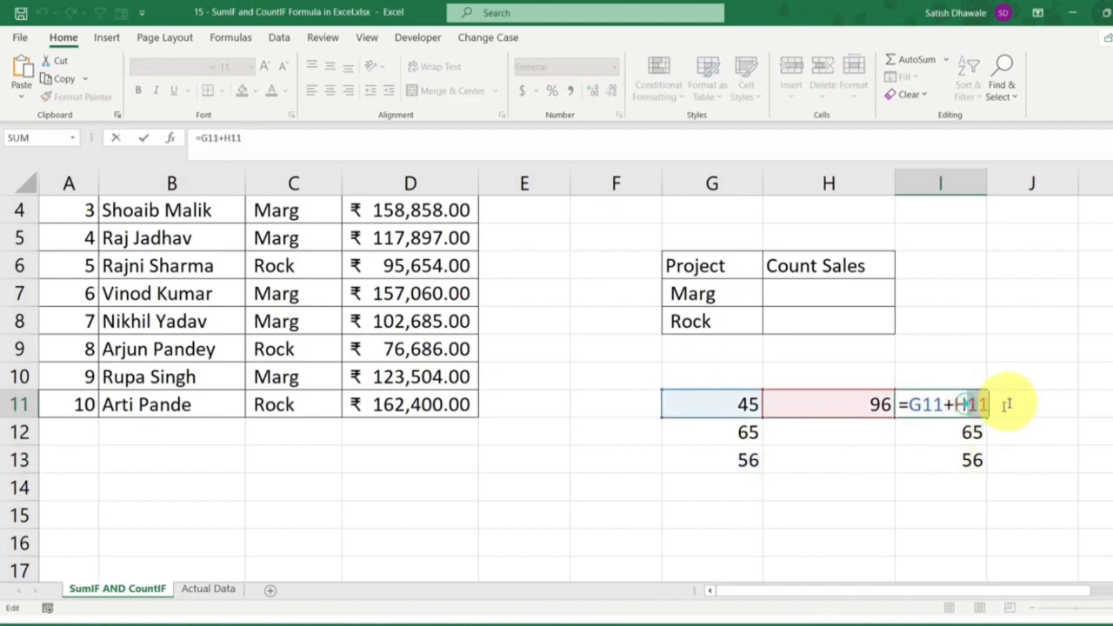
{"action": "key", "text": "Return"}
{"action": "double_click", "coordinate": [950, 434]}
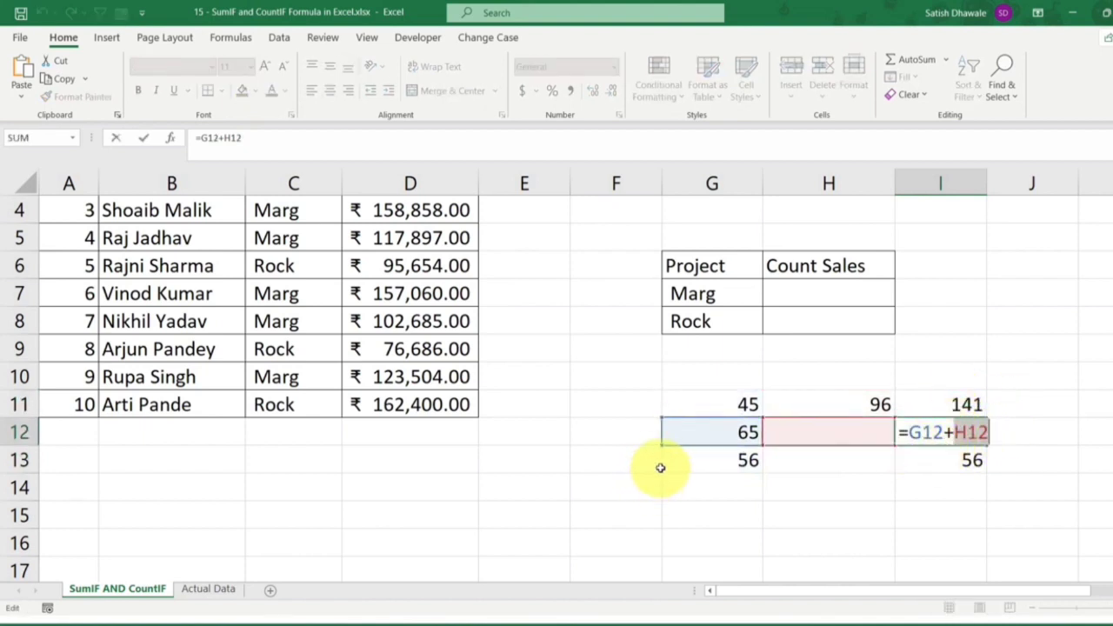
{"action": "key", "text": "Return"}
{"action": "double_click", "coordinate": [957, 457]}
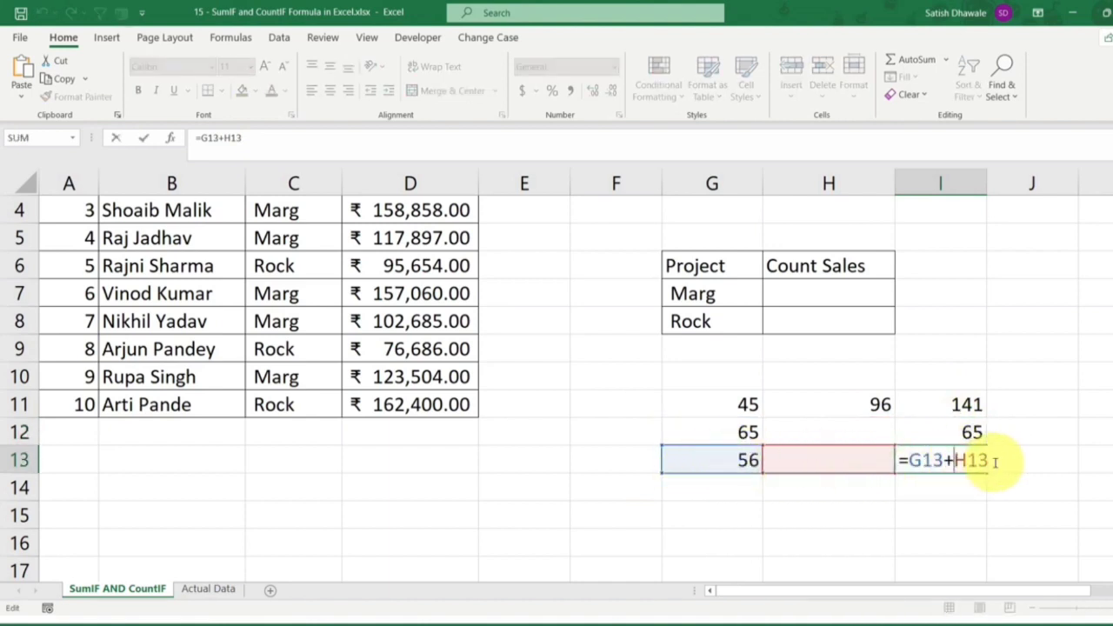
{"action": "key", "text": "Escape"}
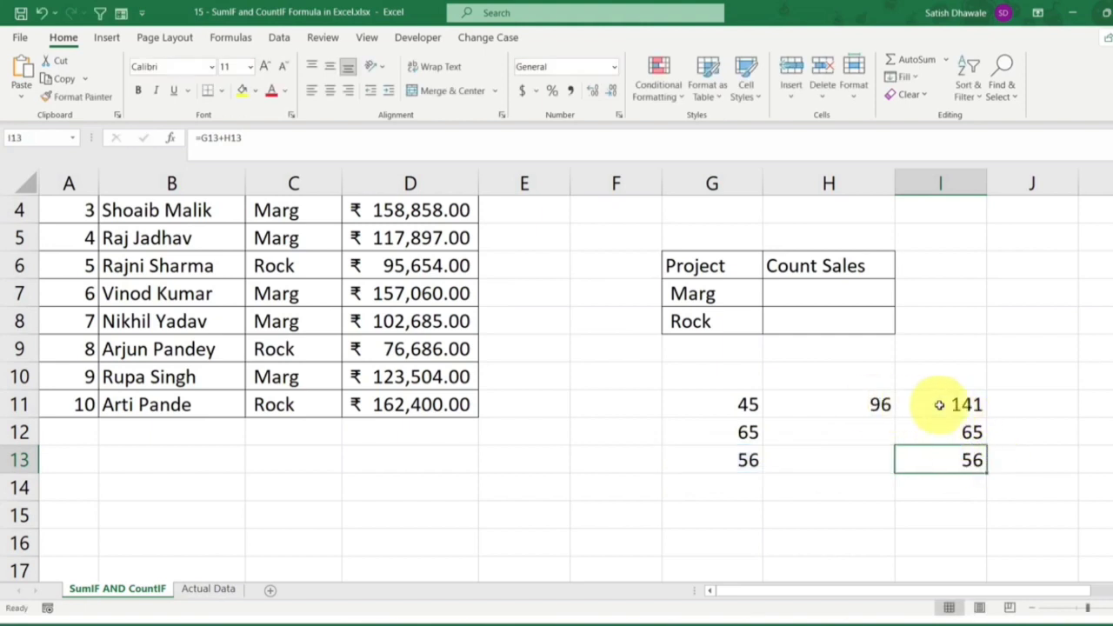
Step: Make the H11 reference absolute in the I11 formula so it reads =G11+$H$11
{"action": "double_click", "coordinate": [941, 403]}
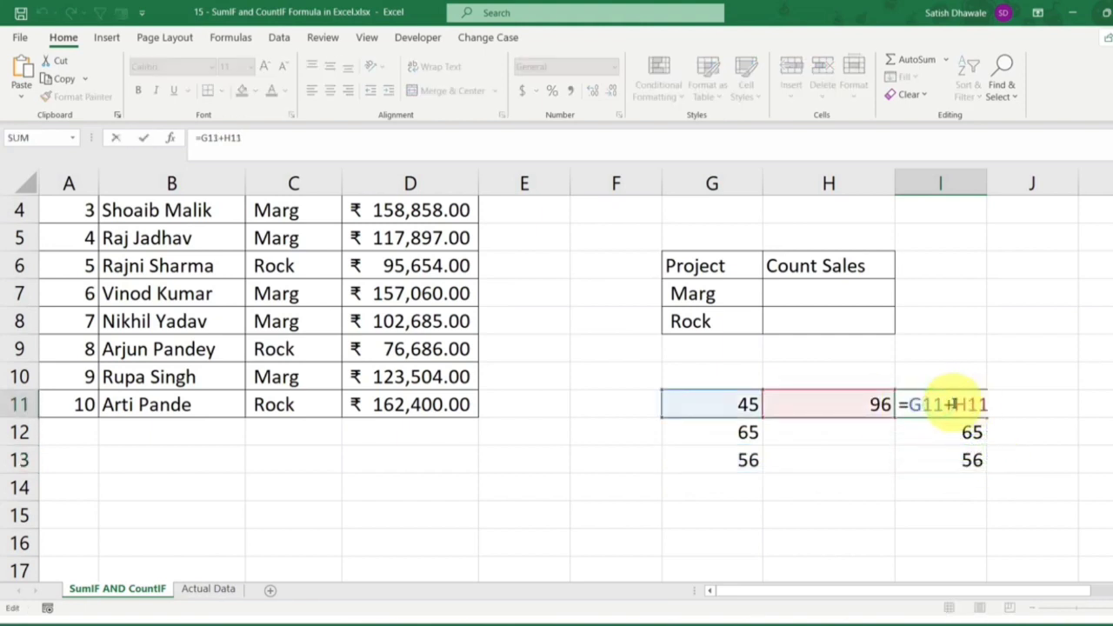
{"action": "left_click_drag", "start_coordinate": [950, 403], "coordinate": [991, 415]}
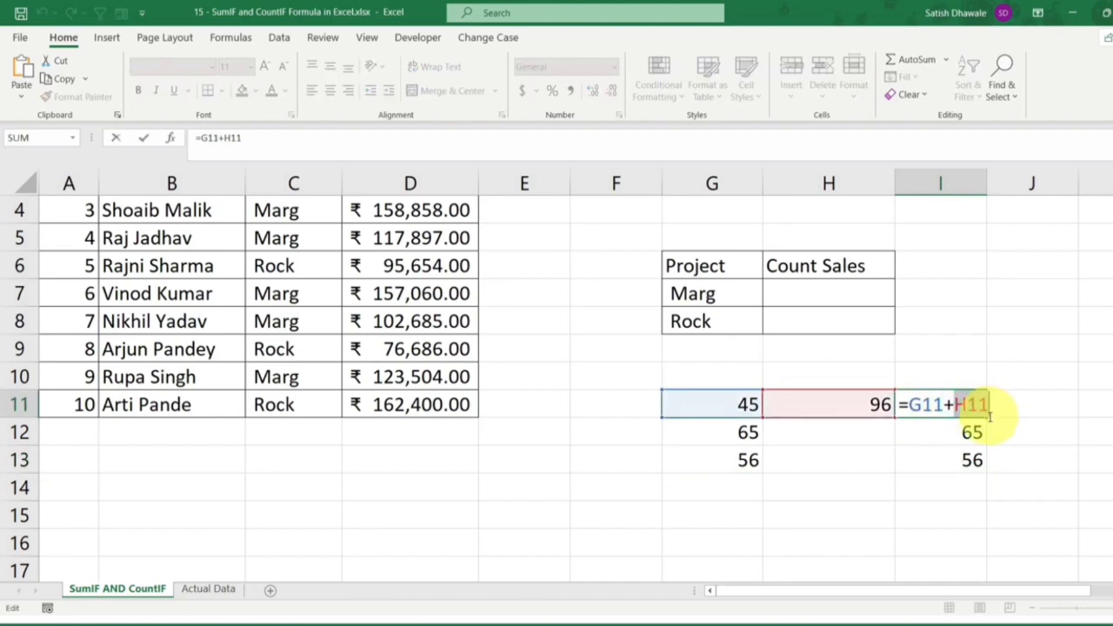
{"action": "key", "text": "F4"}
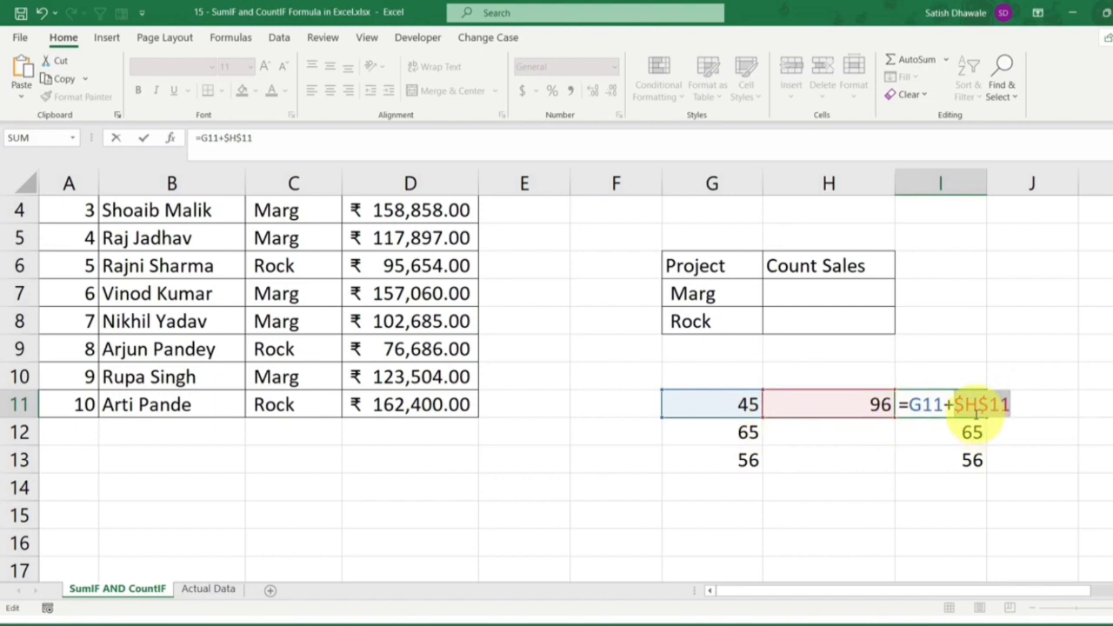
{"action": "key", "text": "Return"}
Step: Fill the I11 formula down to I13 and check the references in the copied formulas
{"action": "left_click", "coordinate": [966, 406]}
{"action": "left_click_drag", "start_coordinate": [986, 419], "coordinate": [988, 472]}
{"action": "key", "text": "Down"}
{"action": "double_click", "coordinate": [981, 441]}
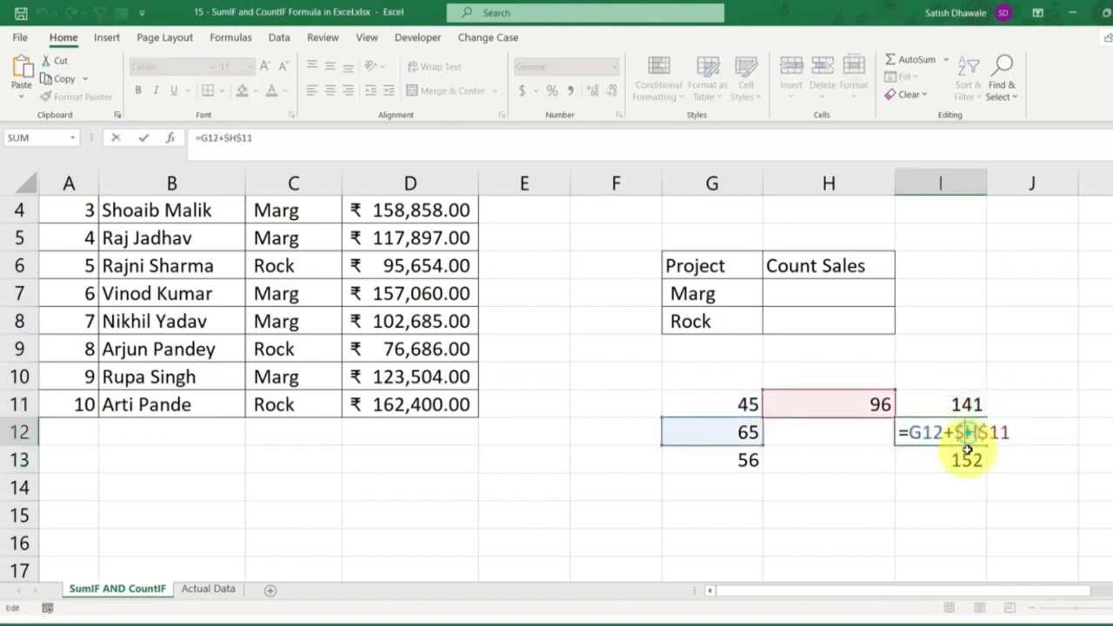
{"action": "key", "text": "Return"}
{"action": "double_click", "coordinate": [961, 461]}
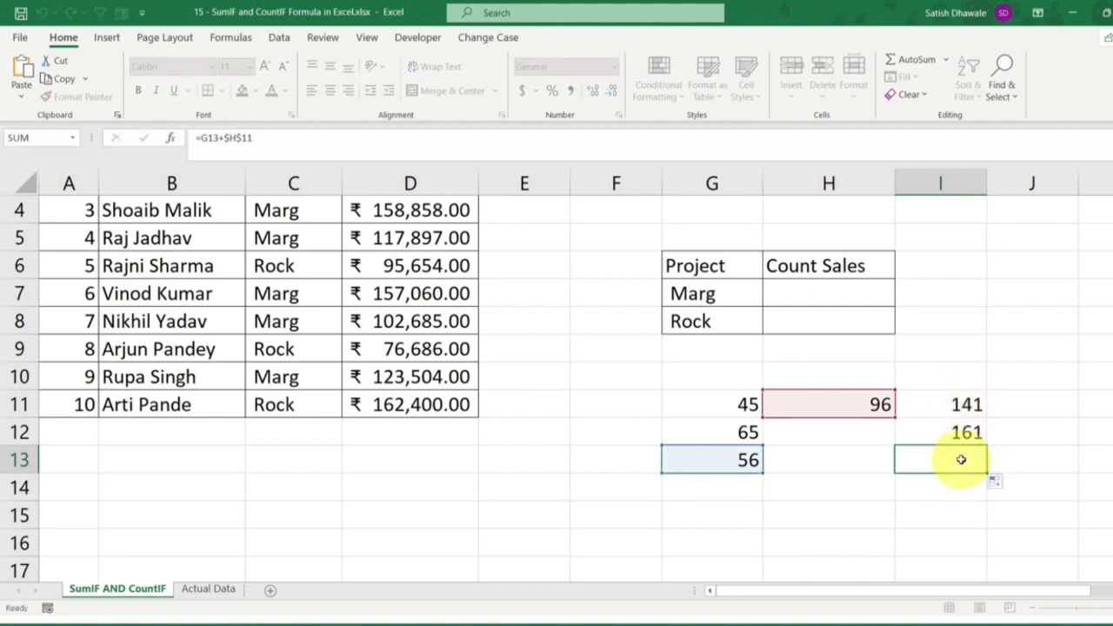
{"action": "key", "text": "Escape"}
Step: Lock the COUNTIF range in H2 as $C$1:$C$11, keeping G2 relative, and fill the formula down to H3
{"action": "scroll", "coordinate": [964, 422], "scroll_direction": "up", "scroll_amount": 1}
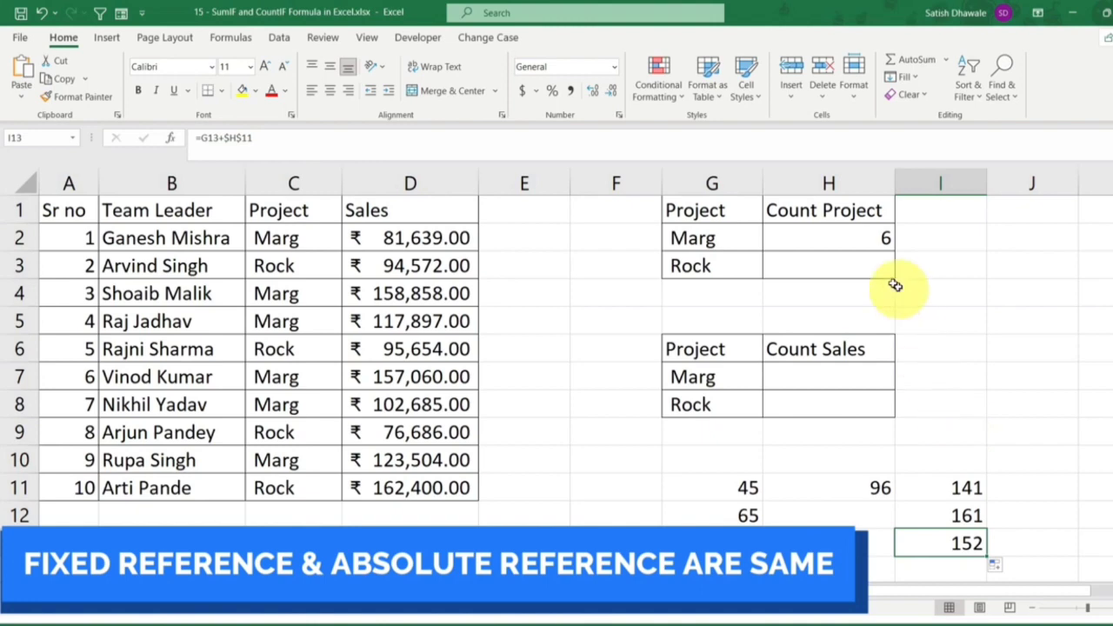
{"action": "left_click", "coordinate": [854, 235]}
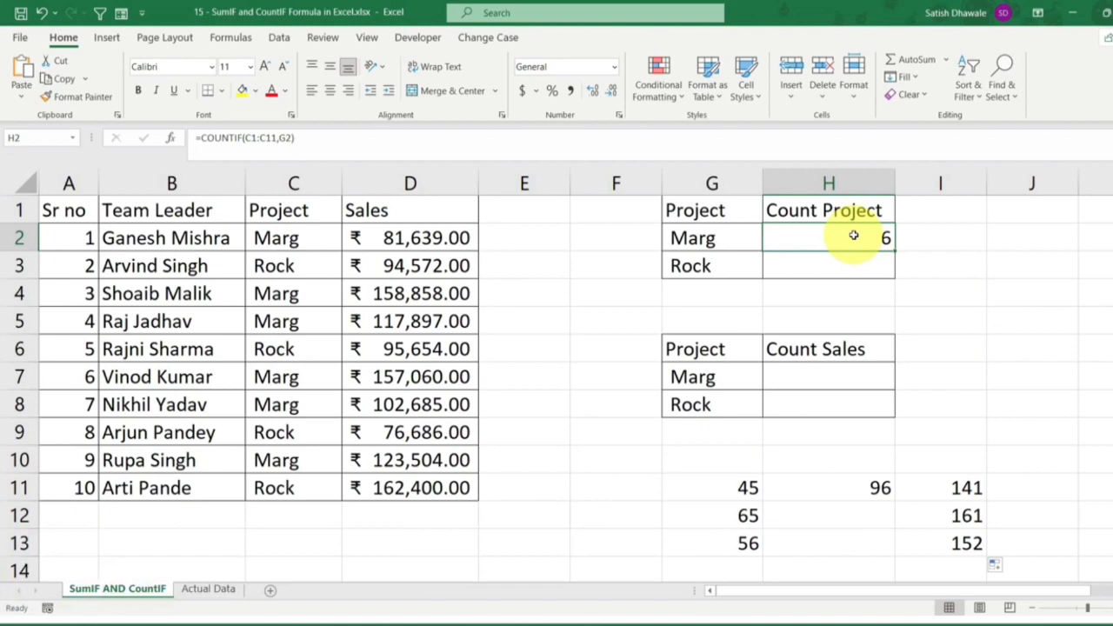
{"action": "double_click", "coordinate": [853, 236]}
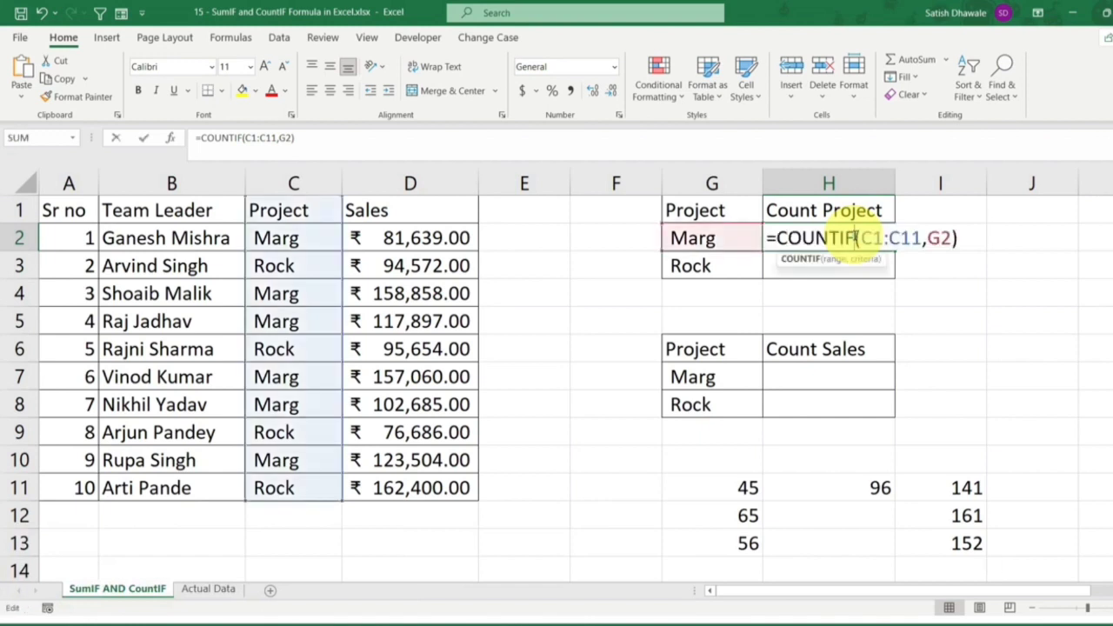
{"action": "left_click_drag", "start_coordinate": [860, 237], "coordinate": [922, 236]}
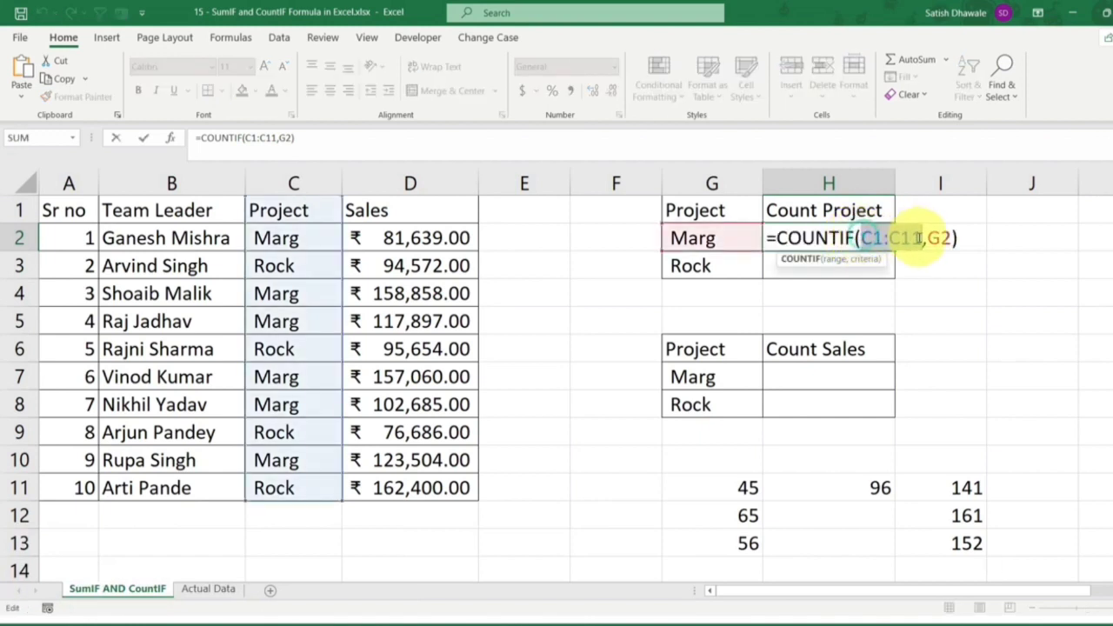
{"action": "key", "text": "F4"}
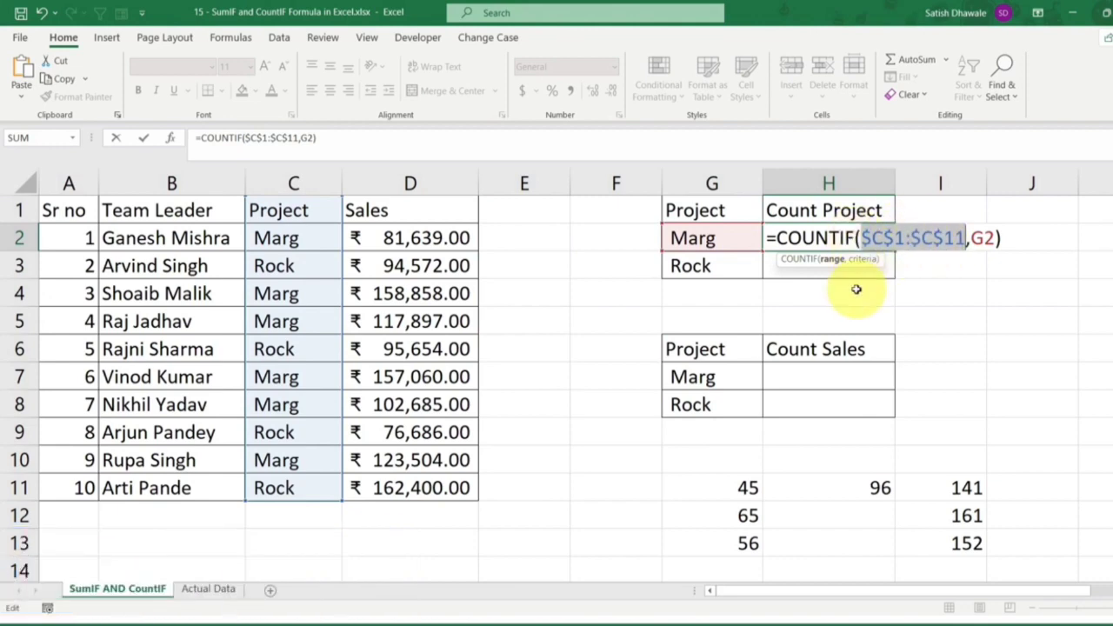
{"action": "left_click_drag", "start_coordinate": [973, 240], "coordinate": [1002, 238]}
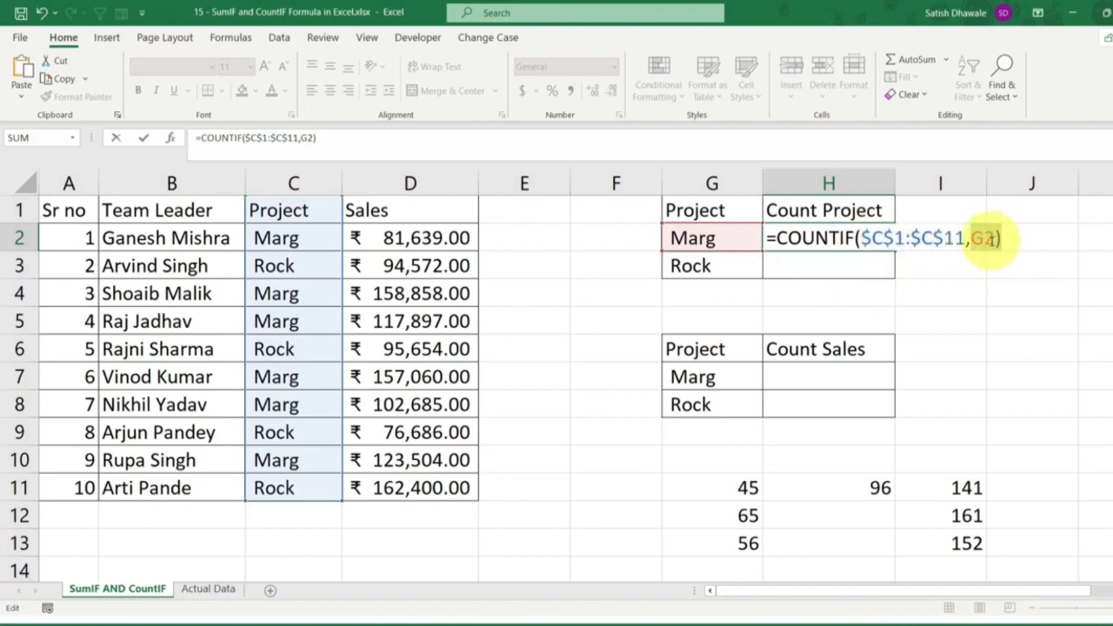
{"action": "left_click", "coordinate": [990, 240]}
{"action": "left_click_drag", "start_coordinate": [972, 240], "coordinate": [992, 240]}
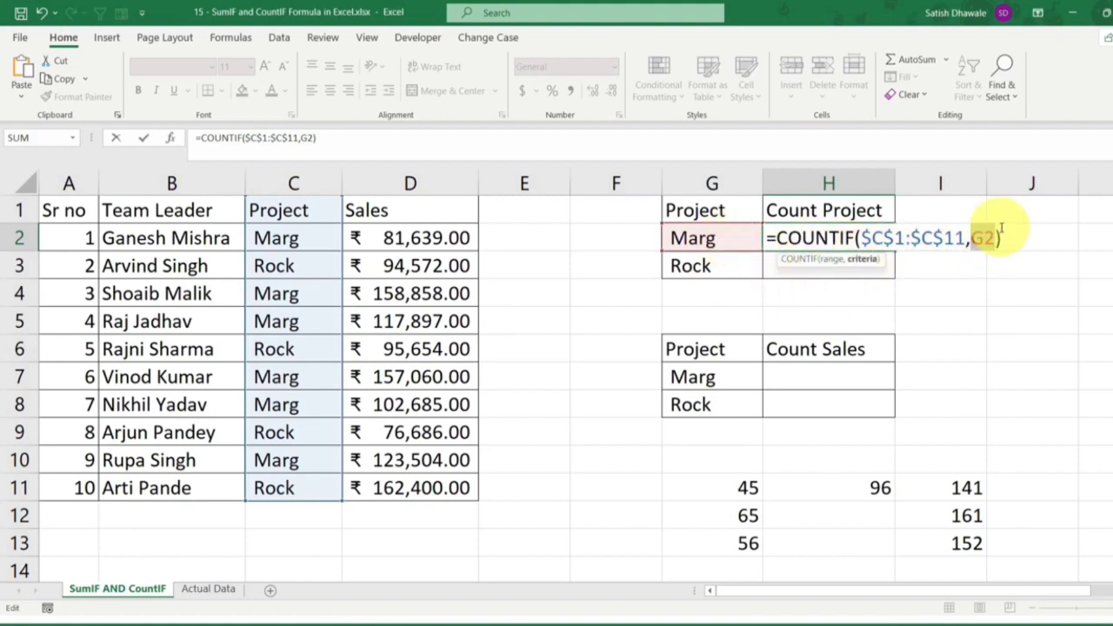
{"action": "key", "text": "ctrl+Return"}
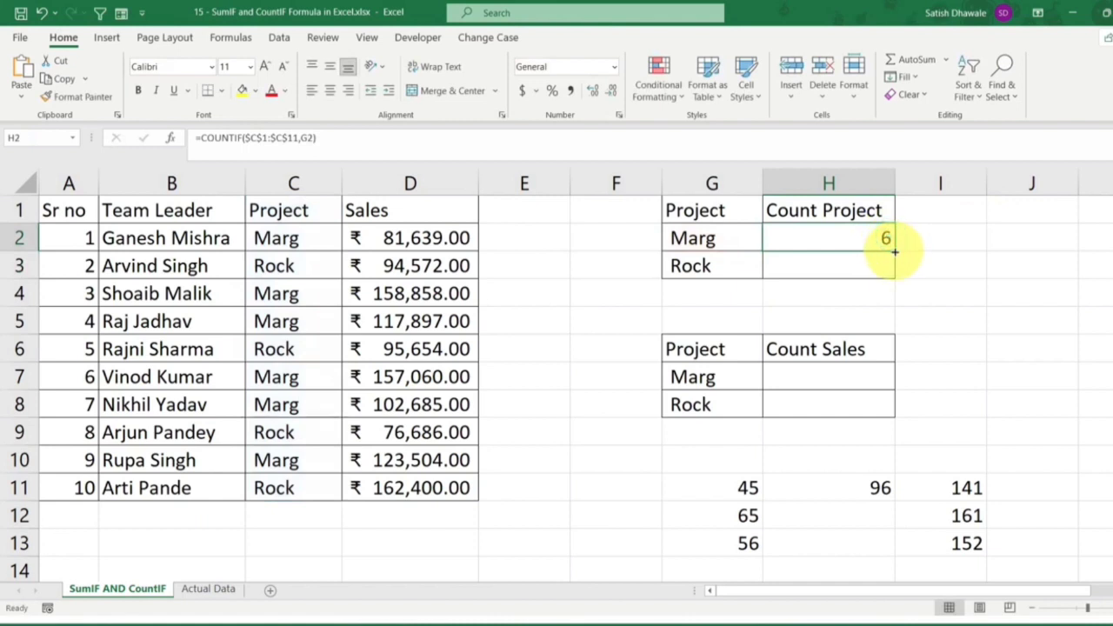
{"action": "left_click_drag", "start_coordinate": [895, 252], "coordinate": [891, 271]}
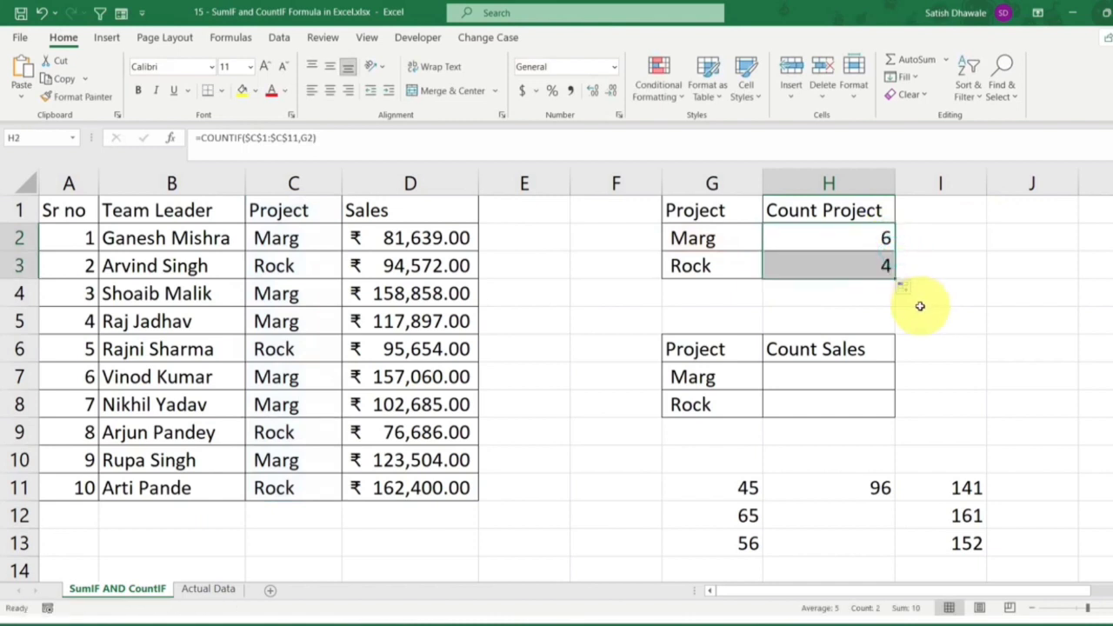
Step: Examine the range and criteria references in the COUNTIF formulas of H3 and H2
{"action": "left_click", "coordinate": [845, 266]}
{"action": "double_click", "coordinate": [844, 266]}
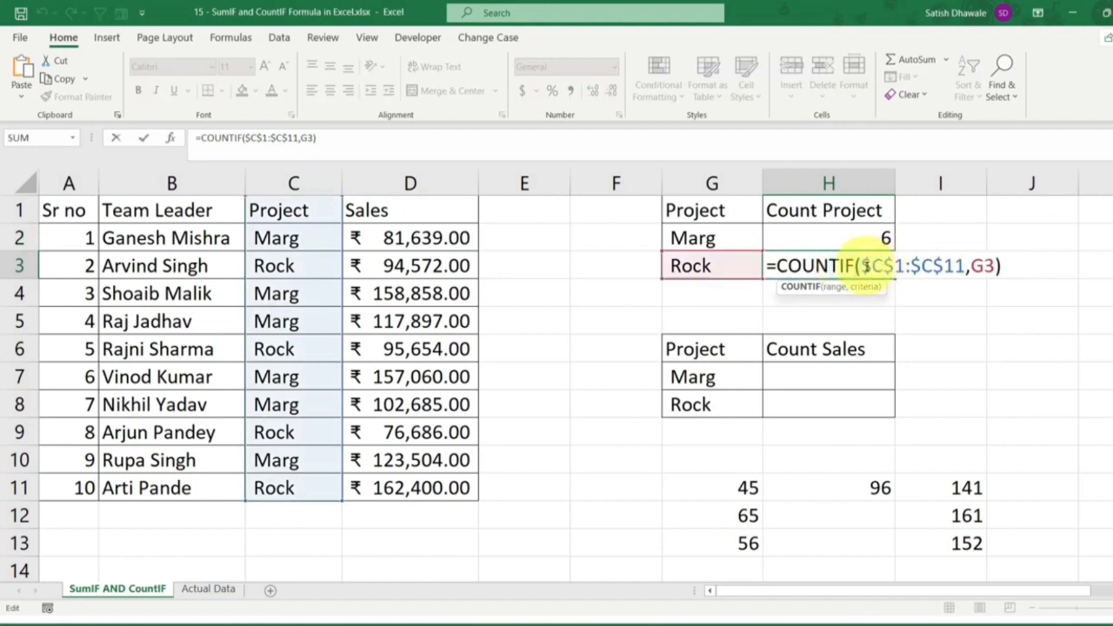
{"action": "left_click_drag", "start_coordinate": [867, 265], "coordinate": [974, 266]}
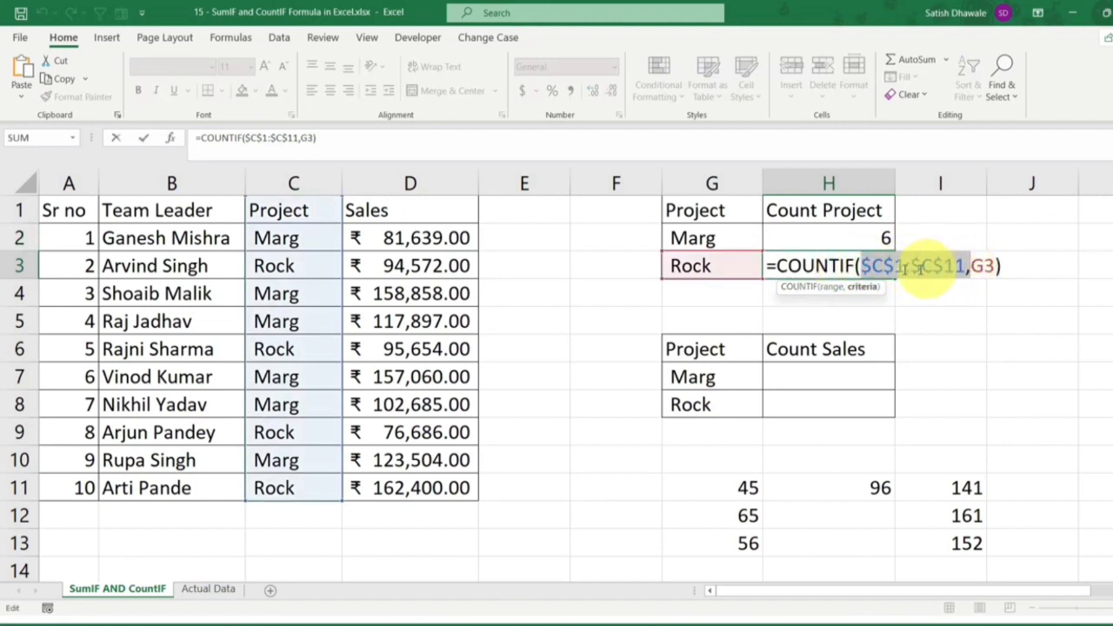
{"action": "left_click", "coordinate": [981, 266]}
{"action": "double_click", "coordinate": [979, 266]}
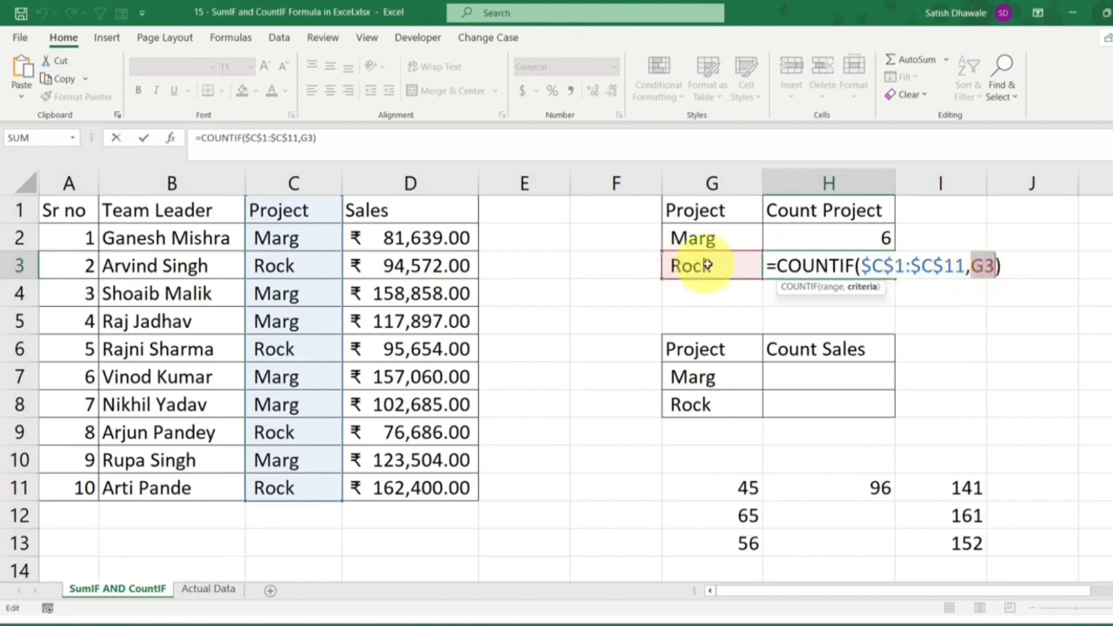
{"action": "key", "text": "Return"}
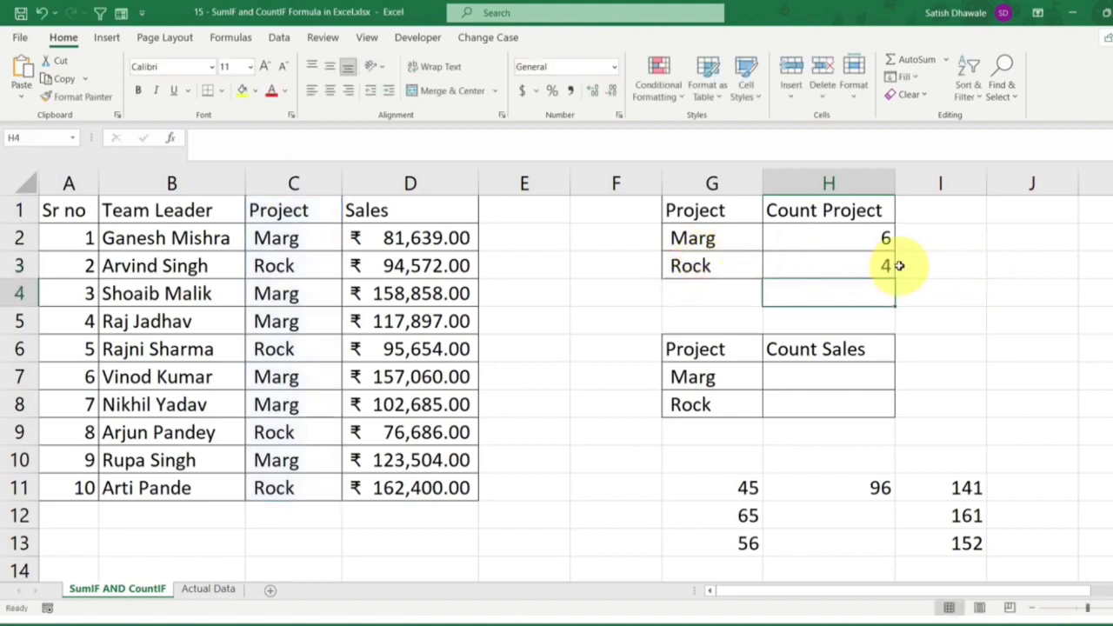
{"action": "left_click", "coordinate": [871, 265]}
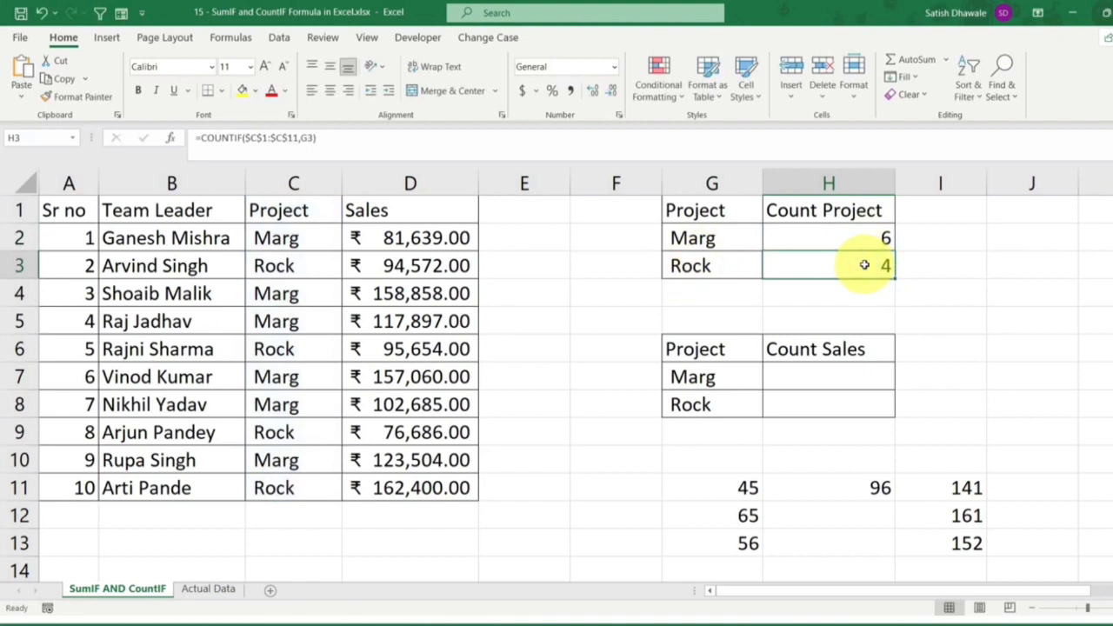
{"action": "left_click", "coordinate": [883, 238]}
{"action": "double_click", "coordinate": [874, 238]}
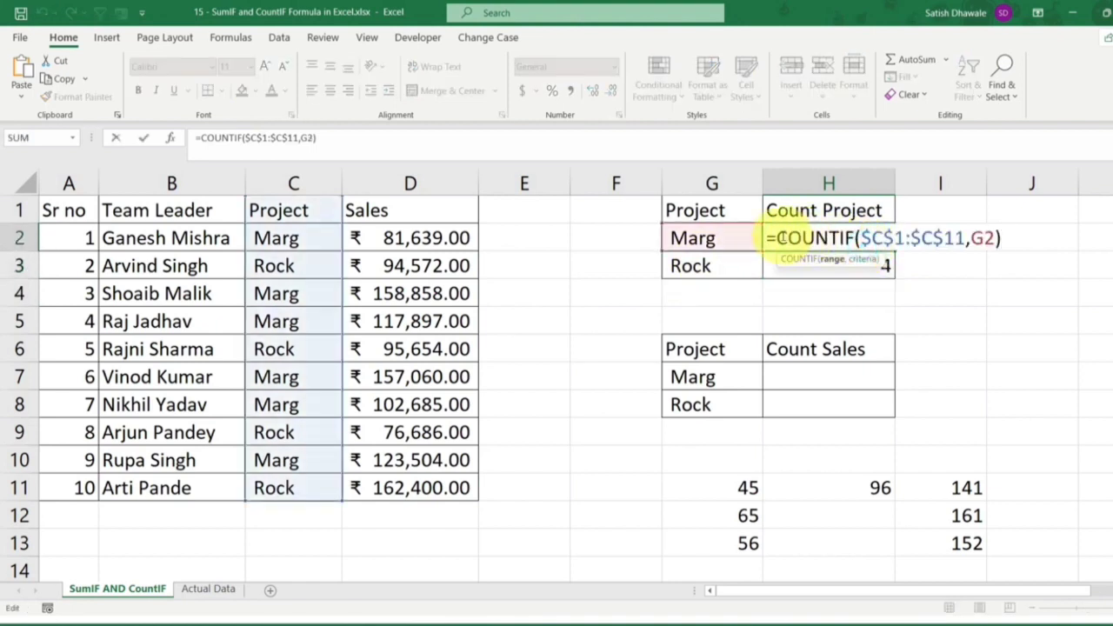
{"action": "left_click_drag", "start_coordinate": [778, 237], "coordinate": [1016, 230]}
{"action": "key", "text": "Return"}
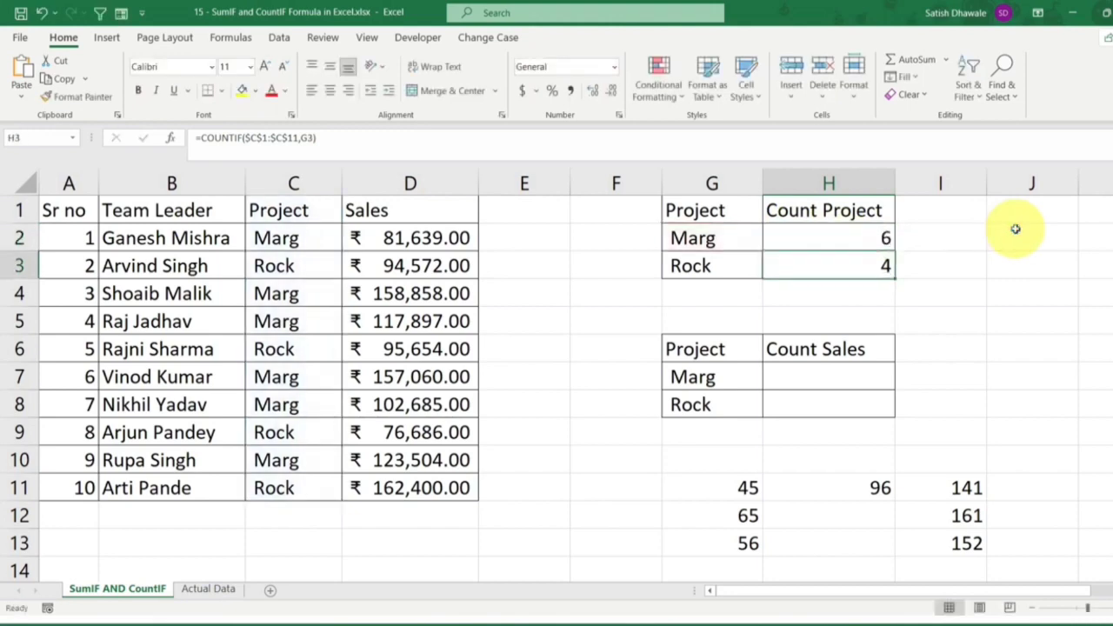
Step: Enter a SUMIF formula in H7 with range C1:C11, criteria G7 and sum range D1:D11
{"action": "left_click", "coordinate": [837, 369]}
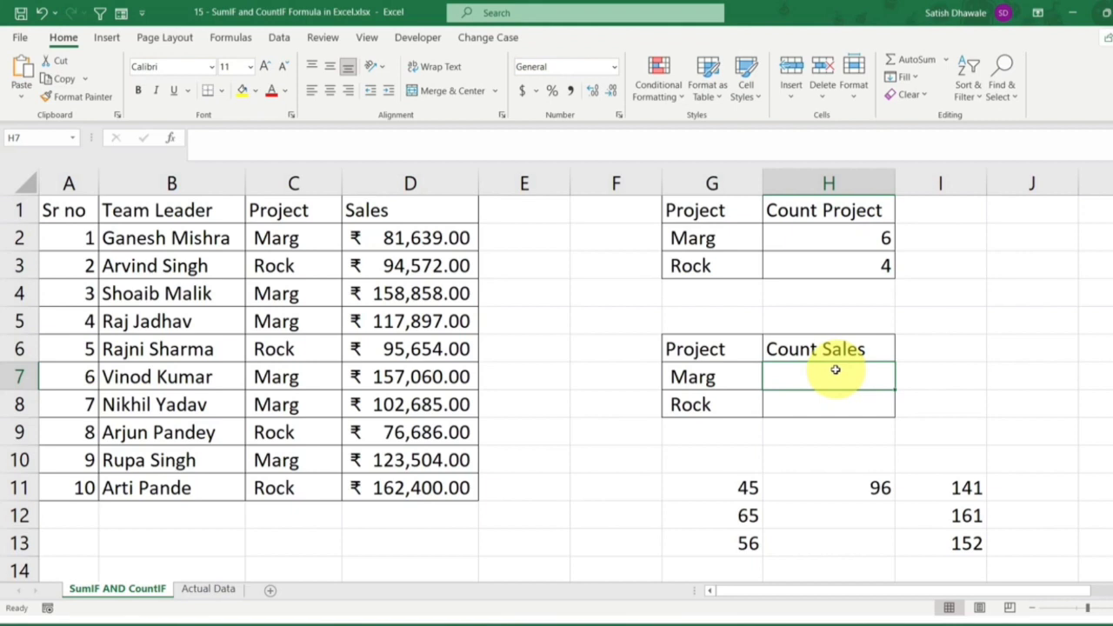
{"action": "type", "text": "=sum"}
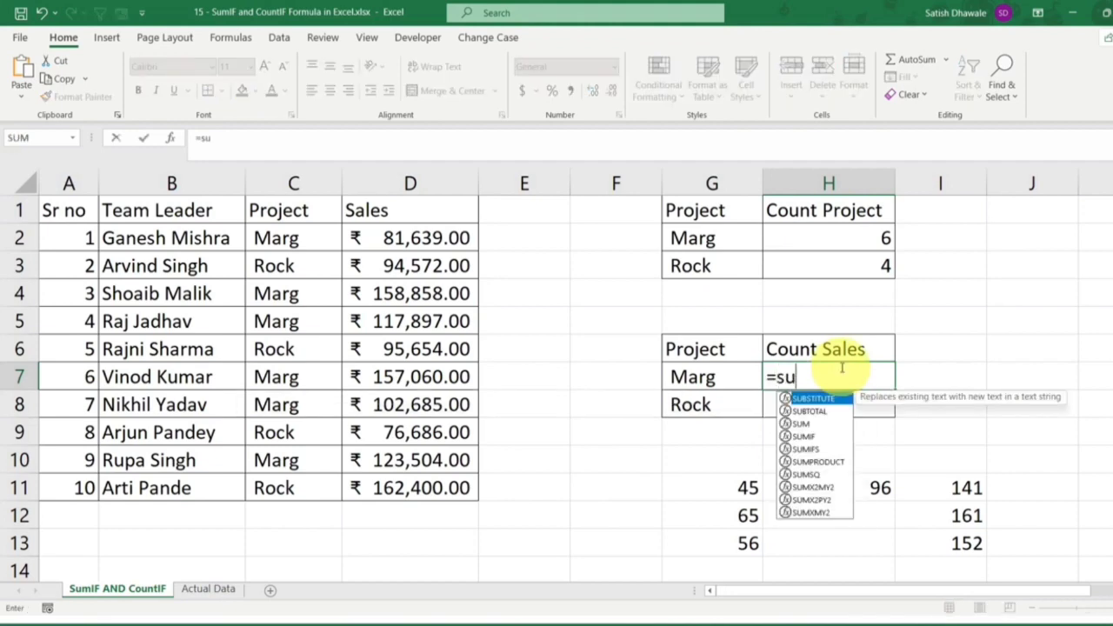
{"action": "type", "text": "if"}
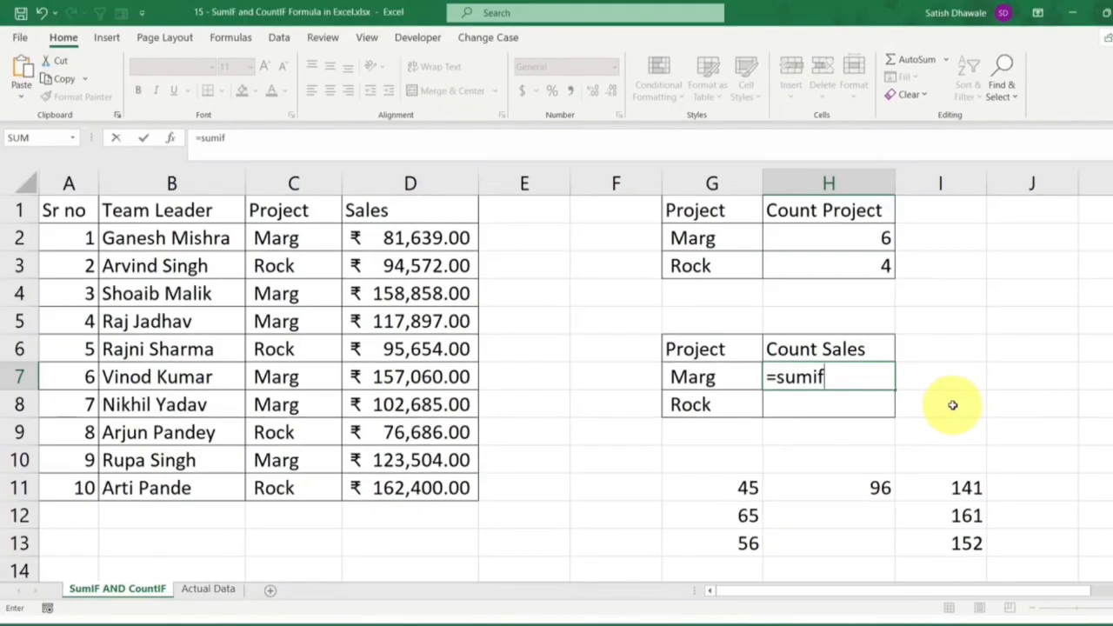
{"action": "type", "text": "("}
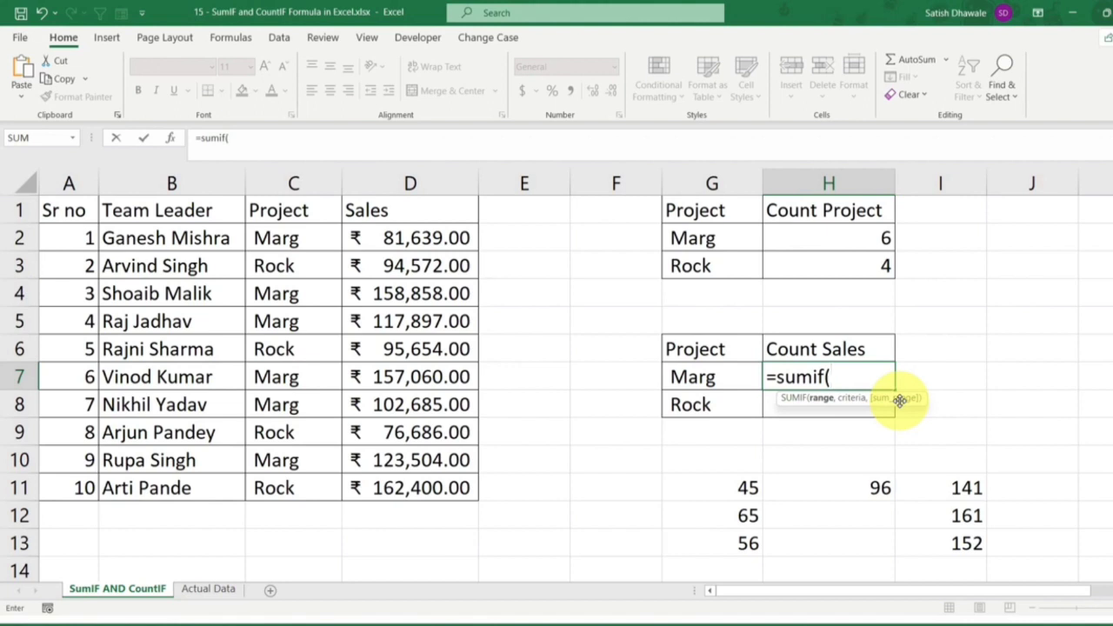
{"action": "left_click_drag", "start_coordinate": [293, 208], "coordinate": [277, 480]}
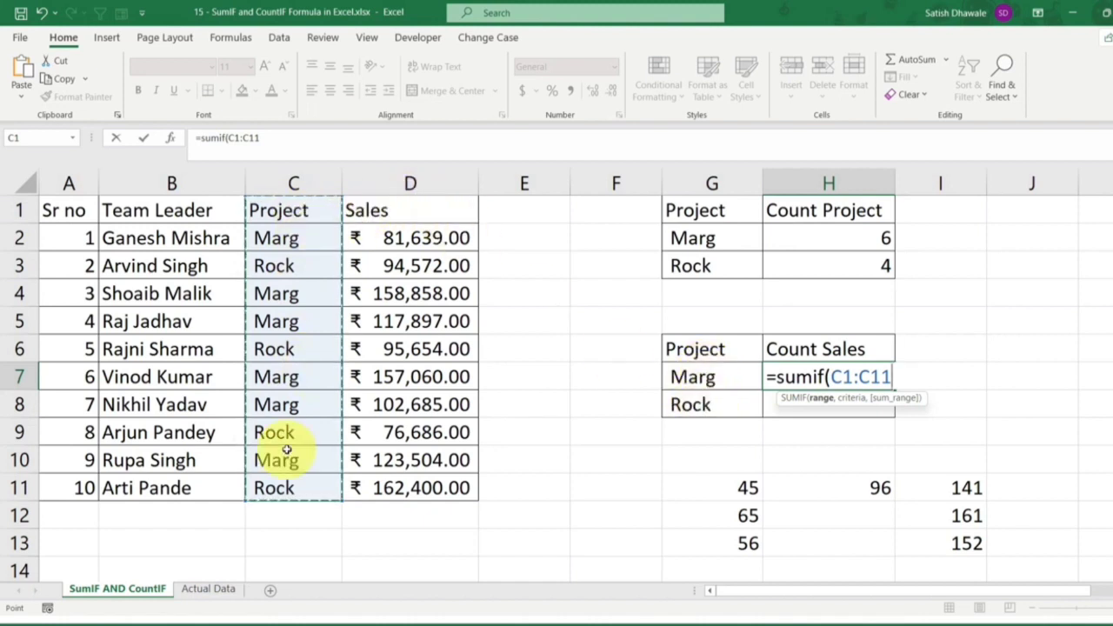
{"action": "type", "text": ","}
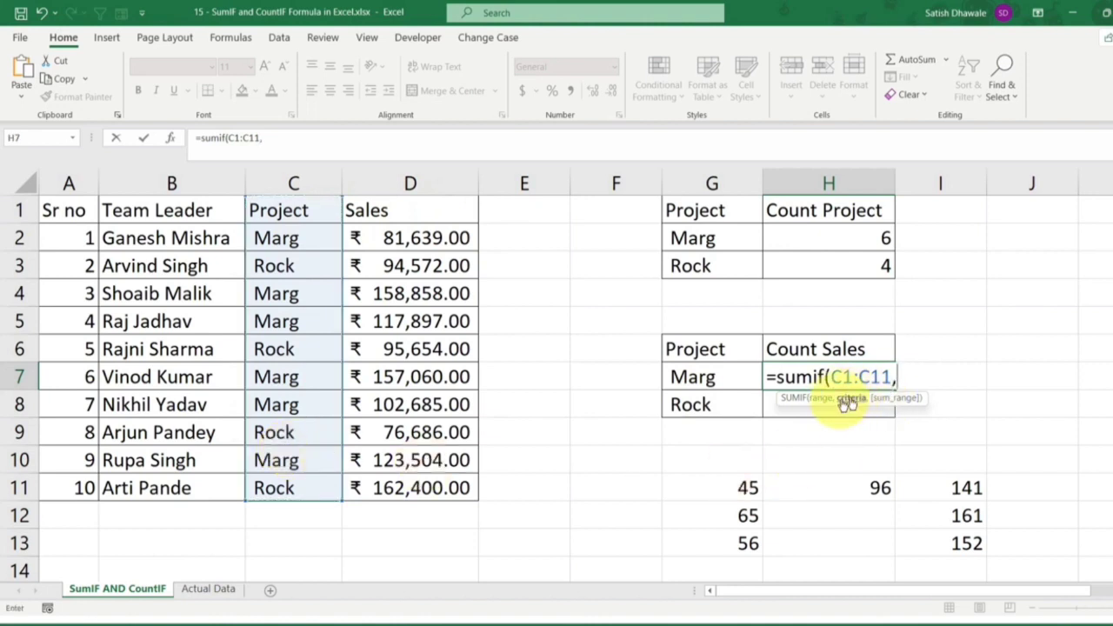
{"action": "left_click", "coordinate": [706, 378]}
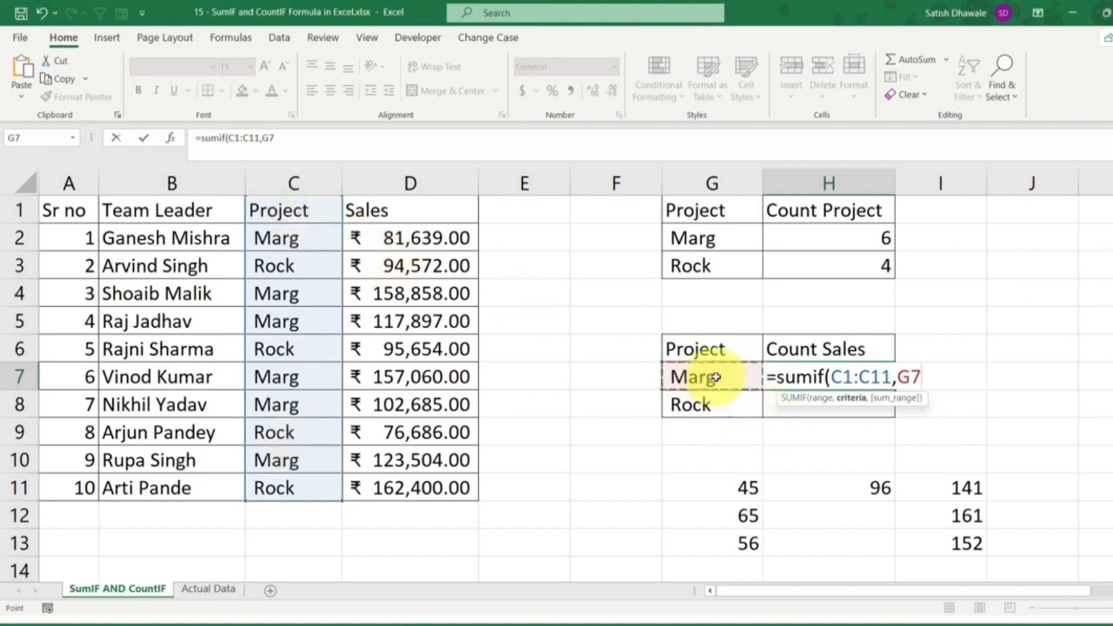
{"action": "type", "text": ","}
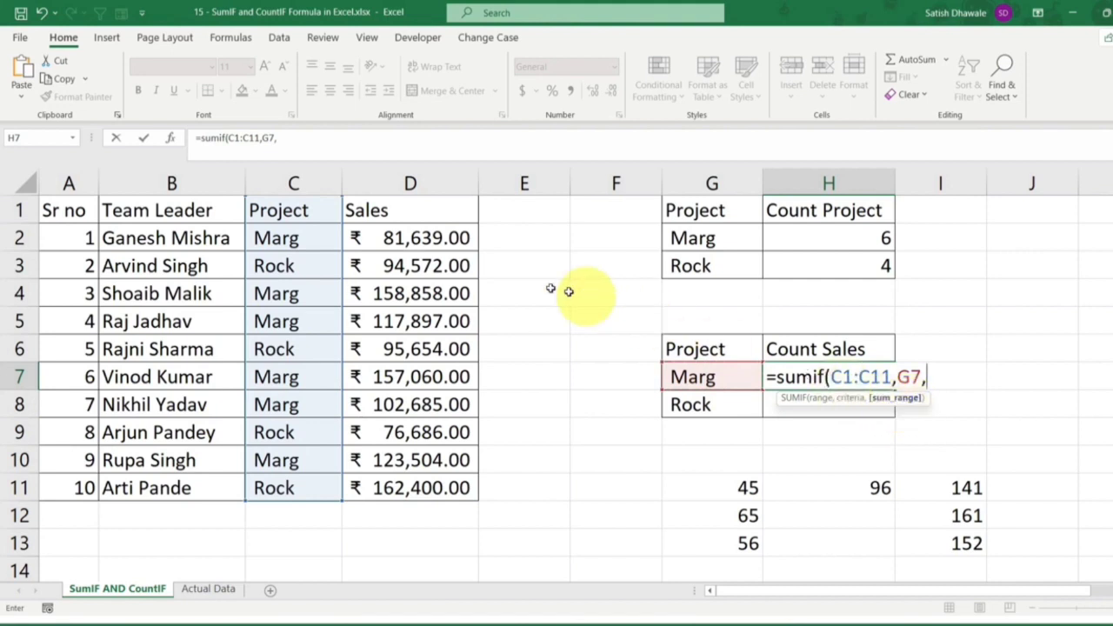
{"action": "left_click_drag", "start_coordinate": [415, 219], "coordinate": [443, 497]}
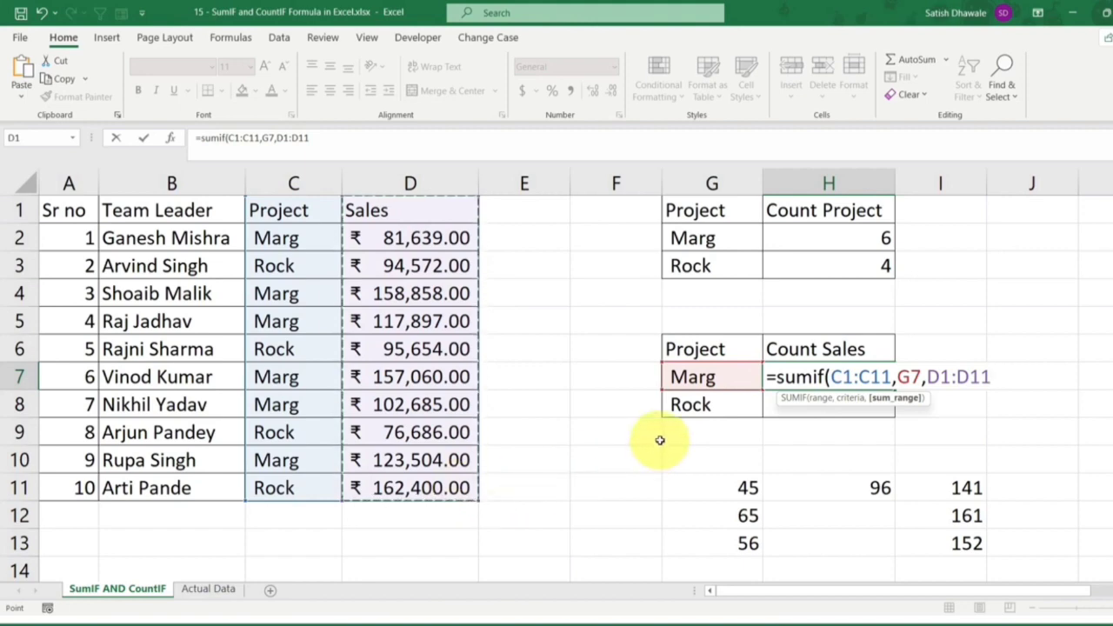
{"action": "key", "text": "Return"}
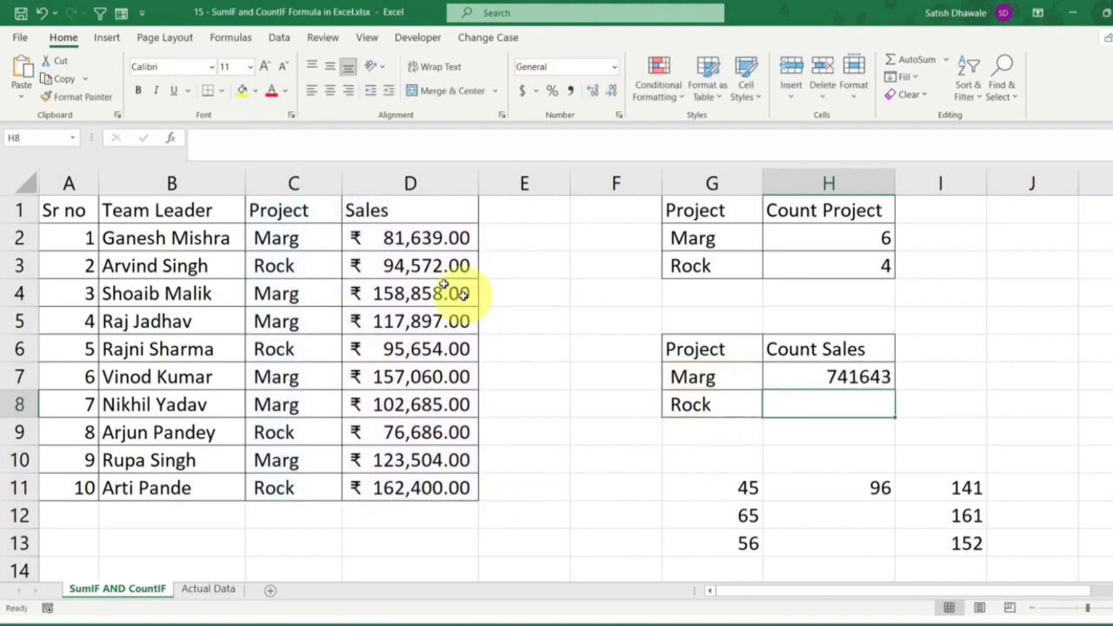
Step: Select the Marg sales amounts in D2, D4, D5, D7, D8 and D10 to check their sum against H7
{"action": "left_click_drag", "start_coordinate": [287, 236], "coordinate": [410, 237]}
{"action": "left_click", "coordinate": [410, 238]}
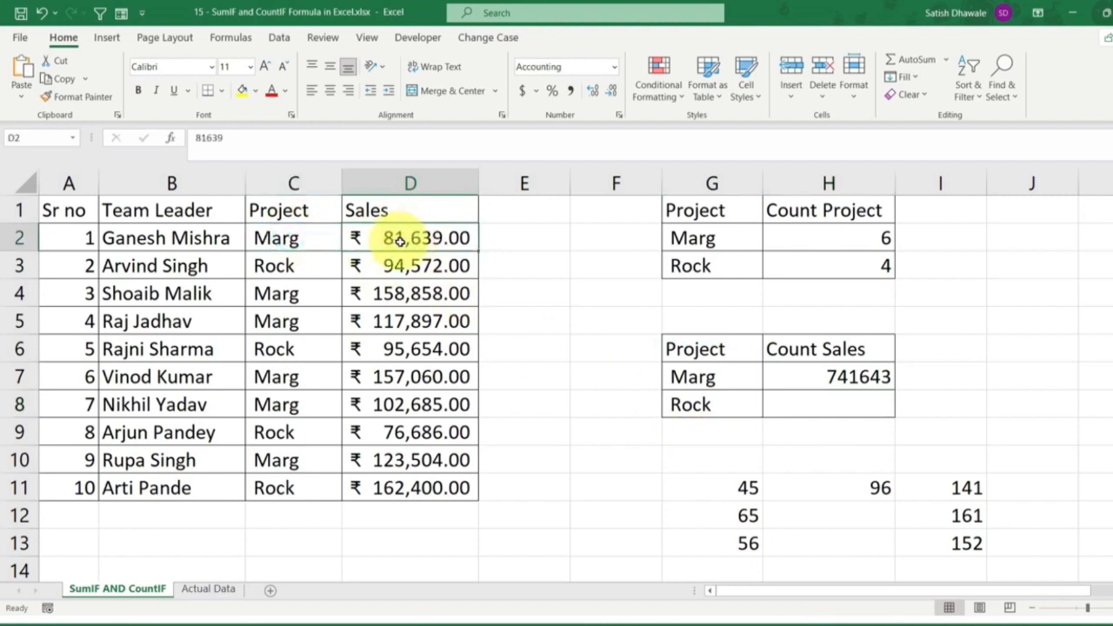
{"action": "left_click", "coordinate": [397, 294], "text": "ctrl"}
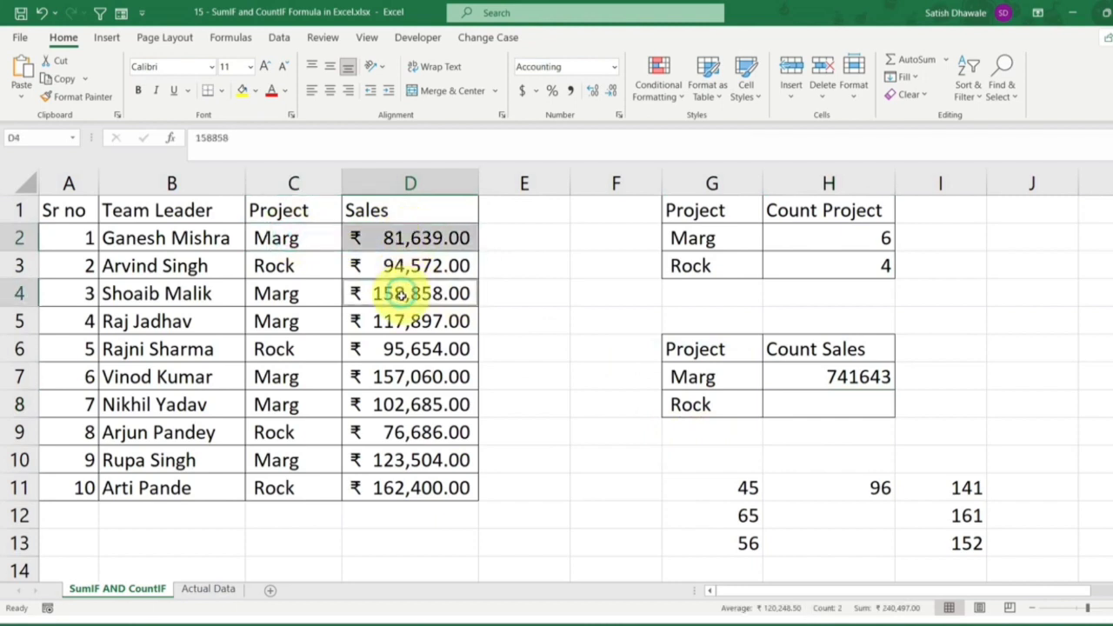
{"action": "left_click", "coordinate": [398, 323], "text": "ctrl"}
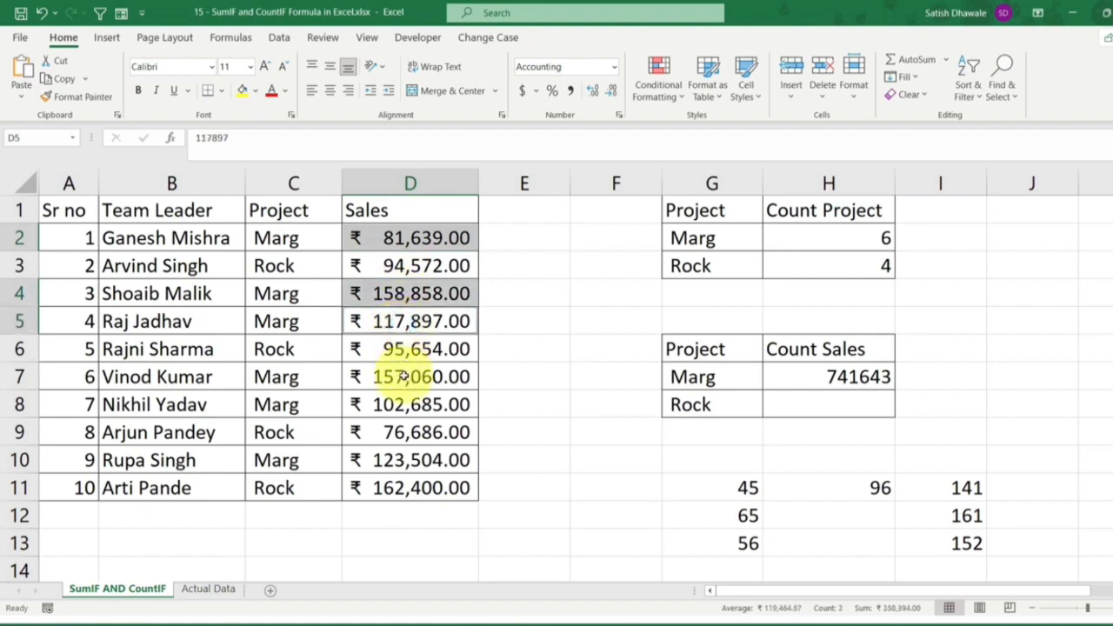
{"action": "left_click", "coordinate": [401, 378], "text": "ctrl"}
{"action": "left_click", "coordinate": [396, 407], "text": "ctrl"}
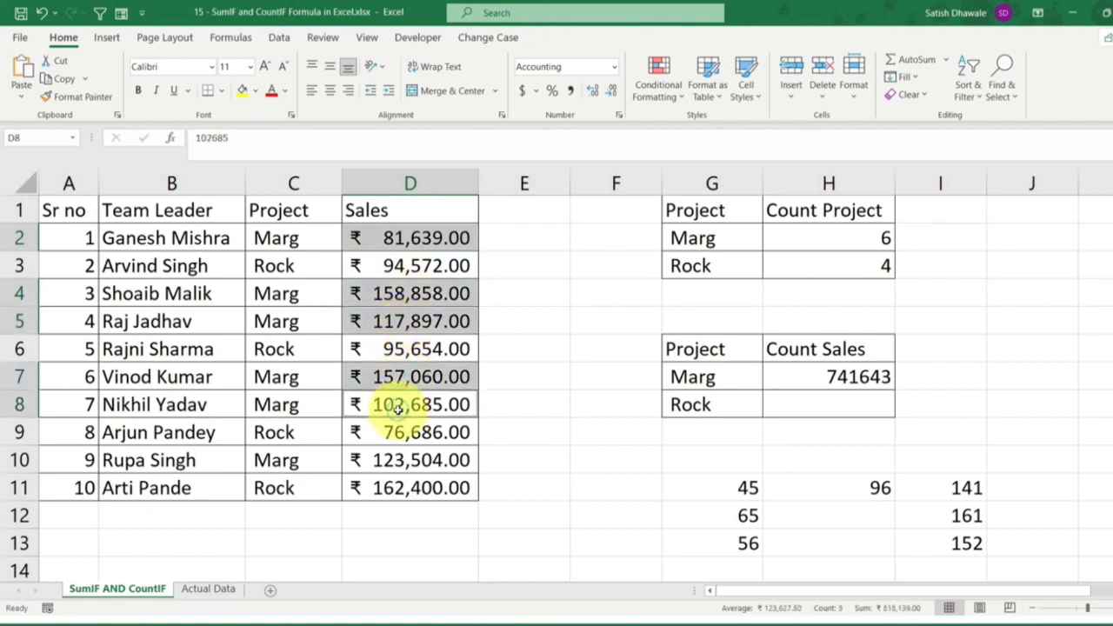
{"action": "left_click", "coordinate": [405, 460], "text": "ctrl"}
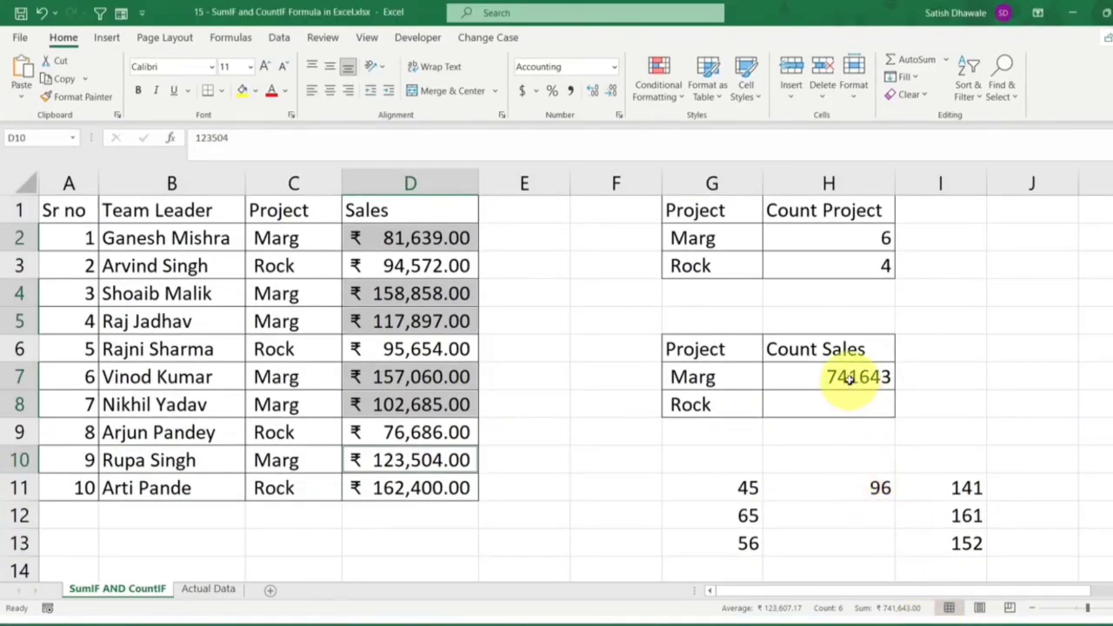
Step: Lock both SUMIF ranges in H7 as $C$1:$C$11 and $D$1:$D$11, keeping G7 relative
{"action": "left_click", "coordinate": [848, 377]}
{"action": "double_click", "coordinate": [848, 377]}
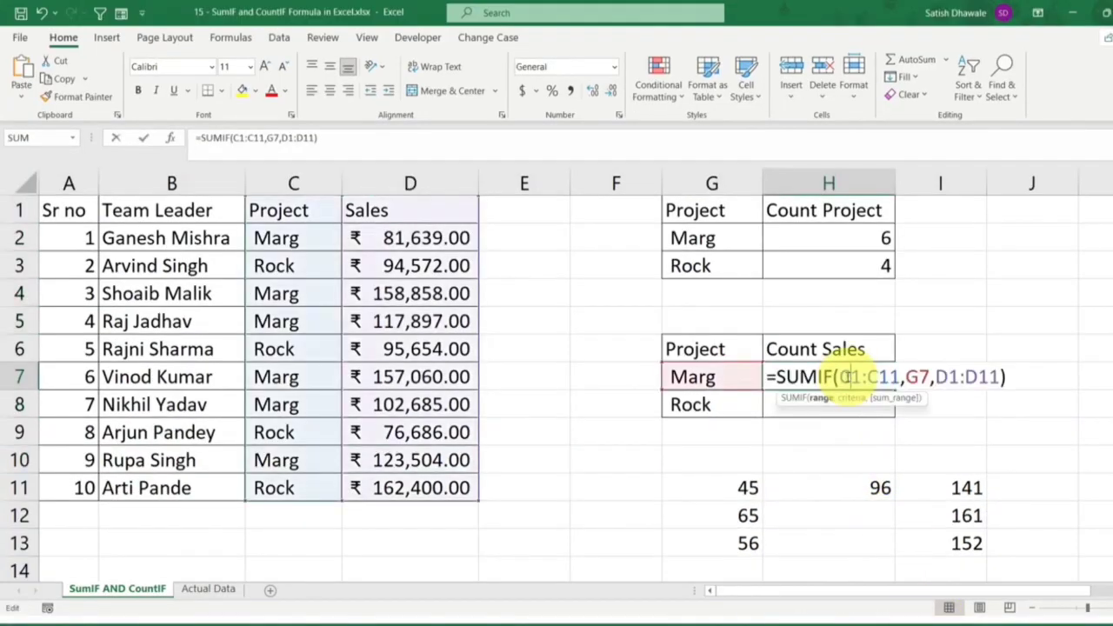
{"action": "key", "text": "ctrl+Return"}
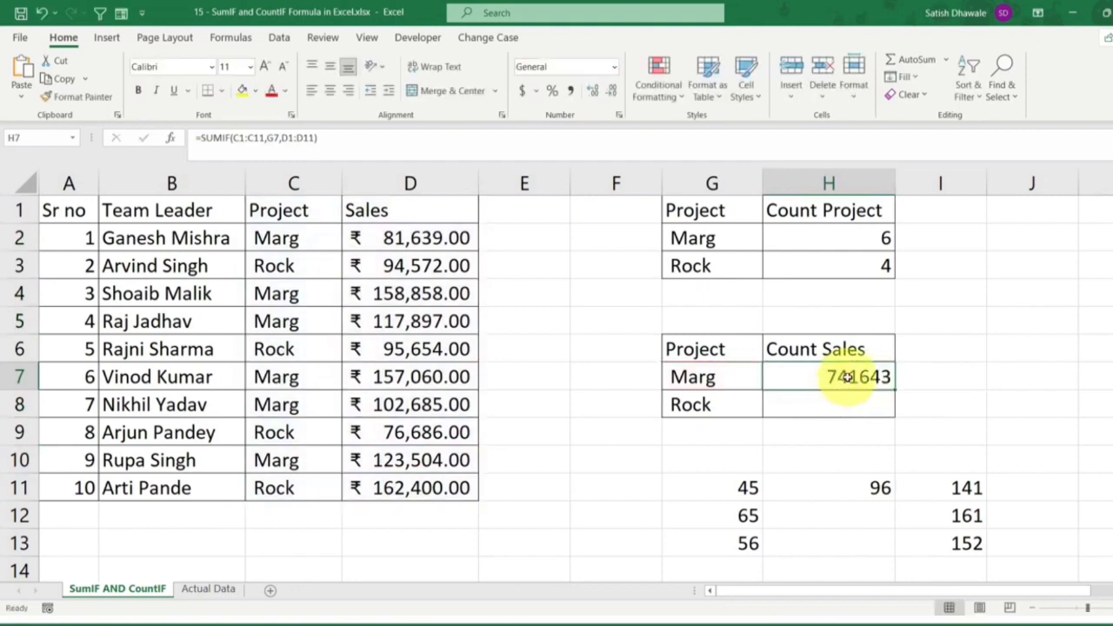
{"action": "double_click", "coordinate": [848, 377]}
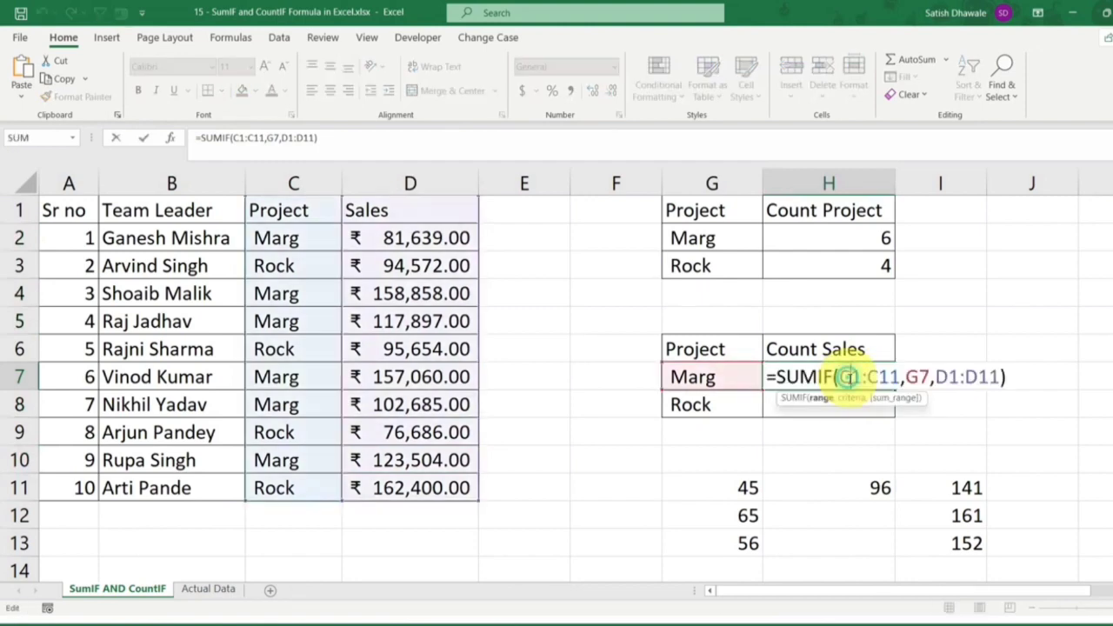
{"action": "left_click_drag", "start_coordinate": [840, 377], "coordinate": [899, 376]}
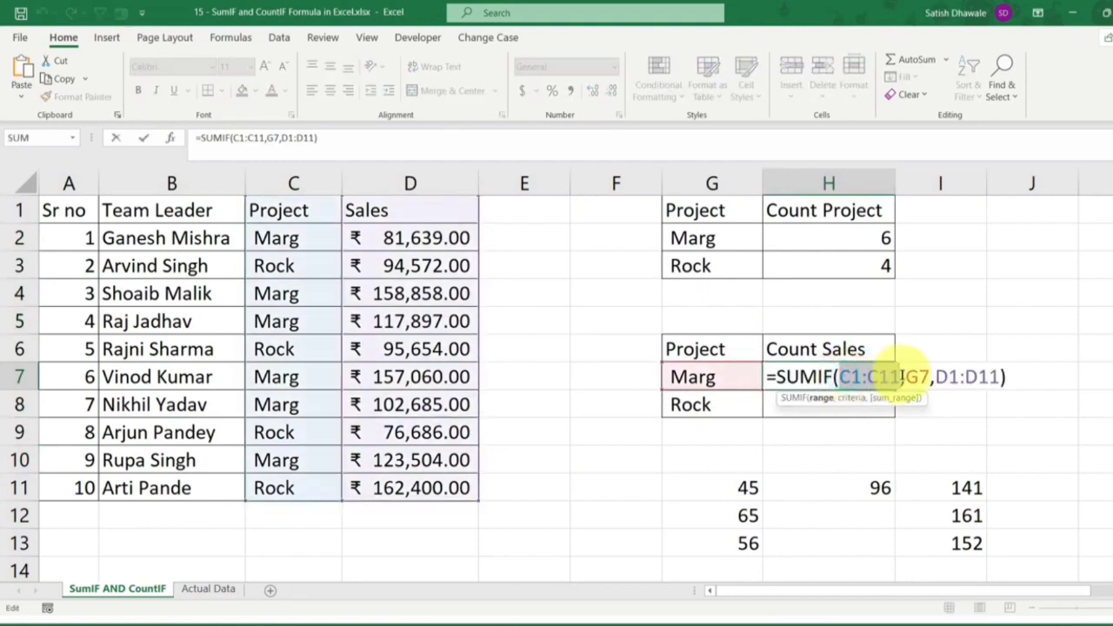
{"action": "key", "text": "F4"}
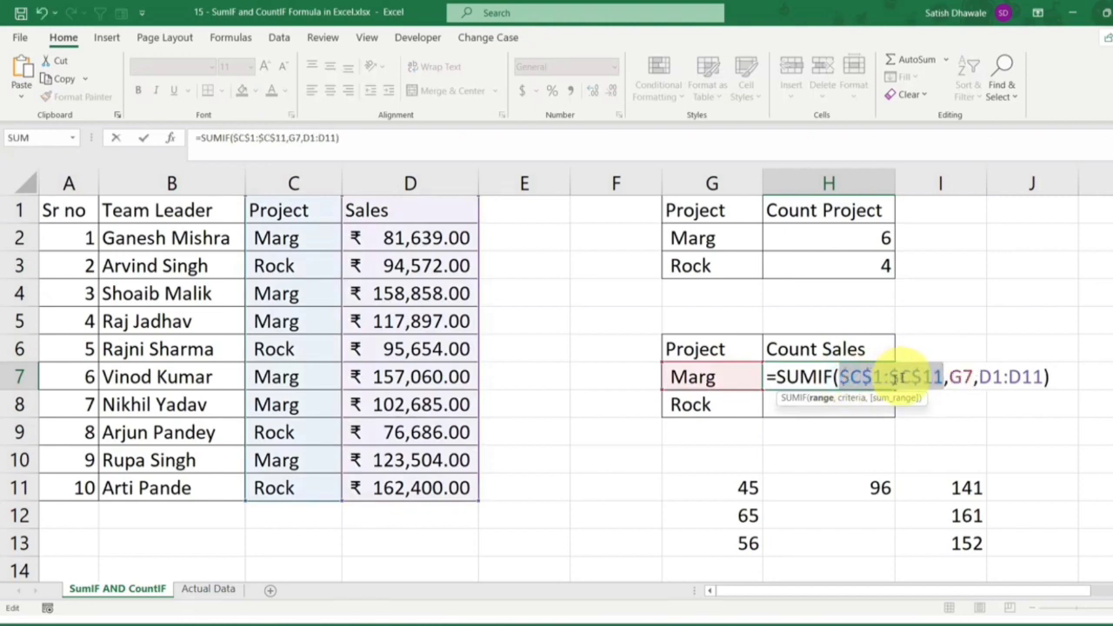
{"action": "left_click_drag", "start_coordinate": [980, 377], "coordinate": [1043, 376]}
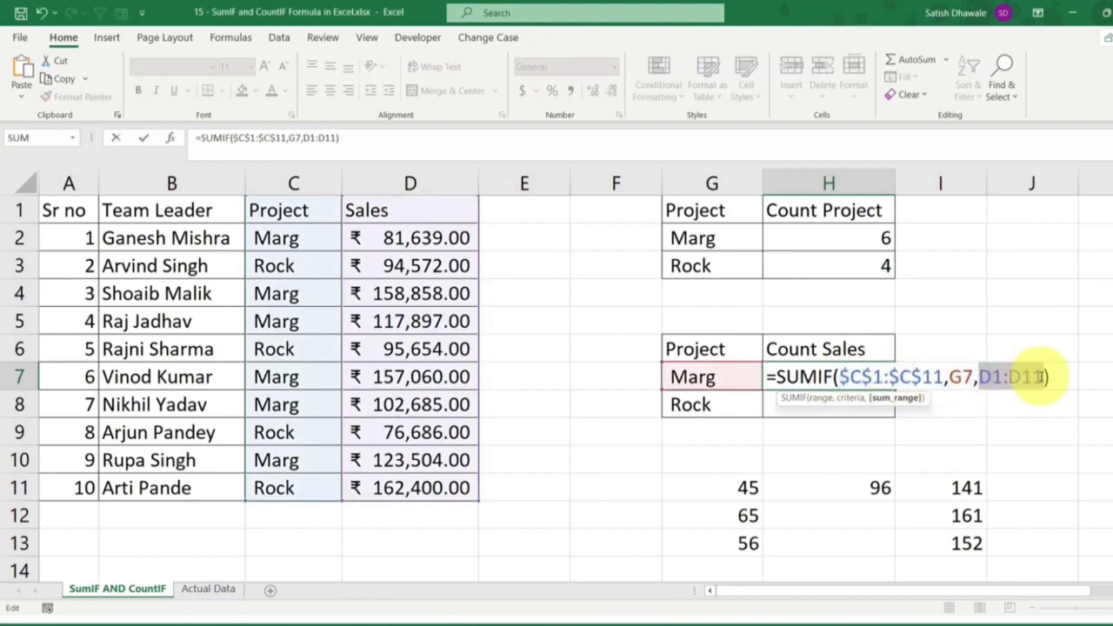
{"action": "key", "text": "F4"}
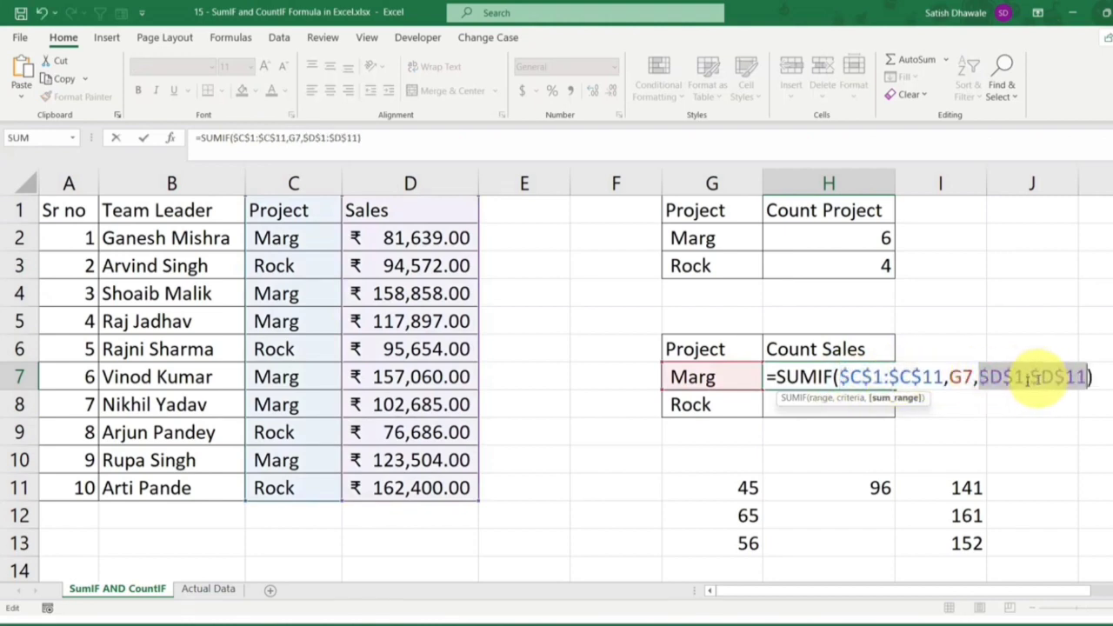
{"action": "key", "text": "Return"}
Step: Fill the H7 SUMIF formula down to H8 and check the references in the copied formula
{"action": "left_click", "coordinate": [856, 387]}
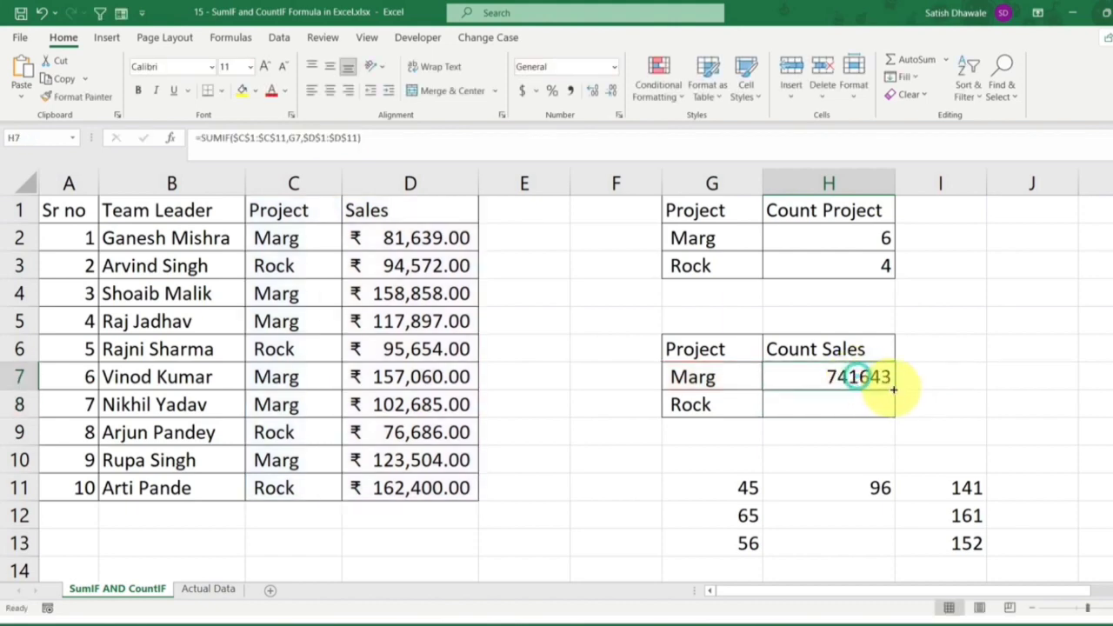
{"action": "left_click_drag", "start_coordinate": [895, 403], "coordinate": [892, 425]}
{"action": "left_click", "coordinate": [861, 405]}
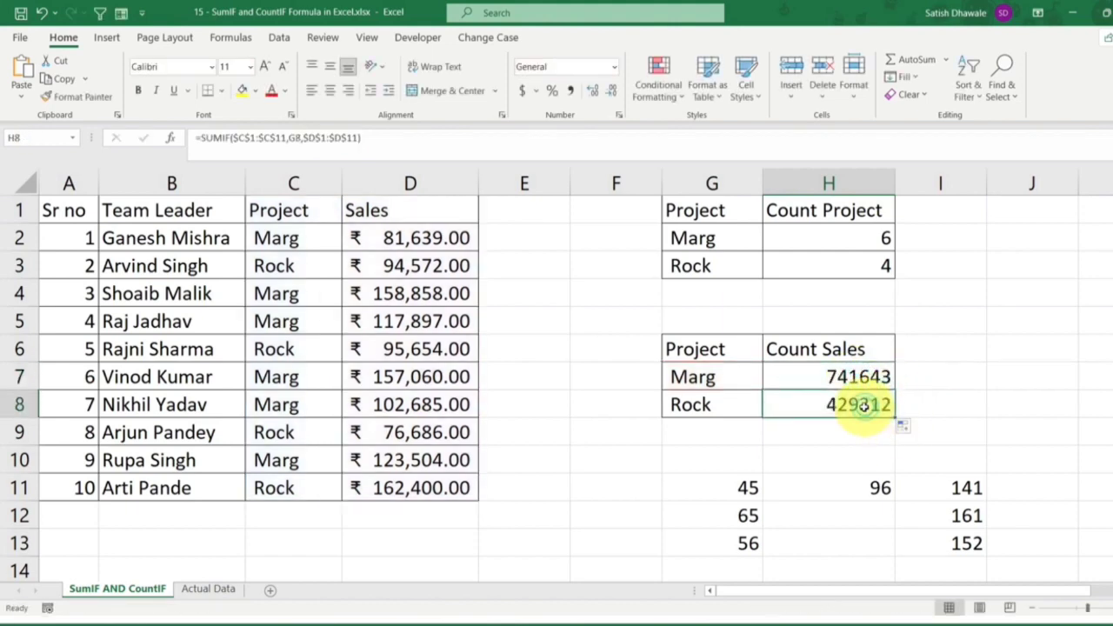
{"action": "double_click", "coordinate": [861, 405]}
{"action": "key", "text": "Escape"}
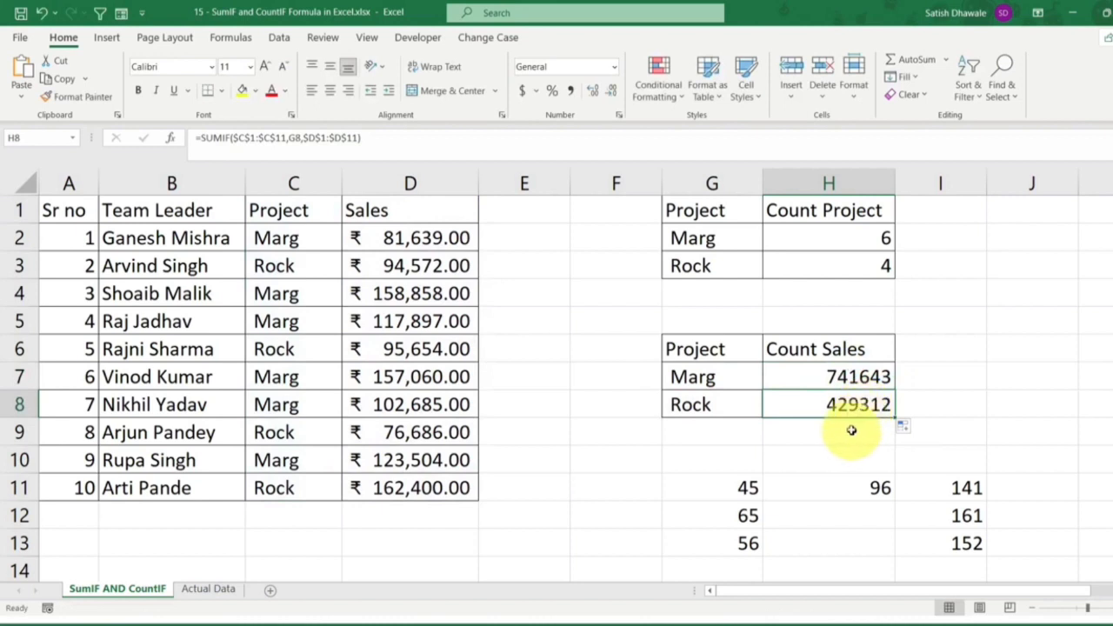
Step: Change the project in C7 to Rock to test whether the counts and sales totals update
{"action": "left_click", "coordinate": [285, 378]}
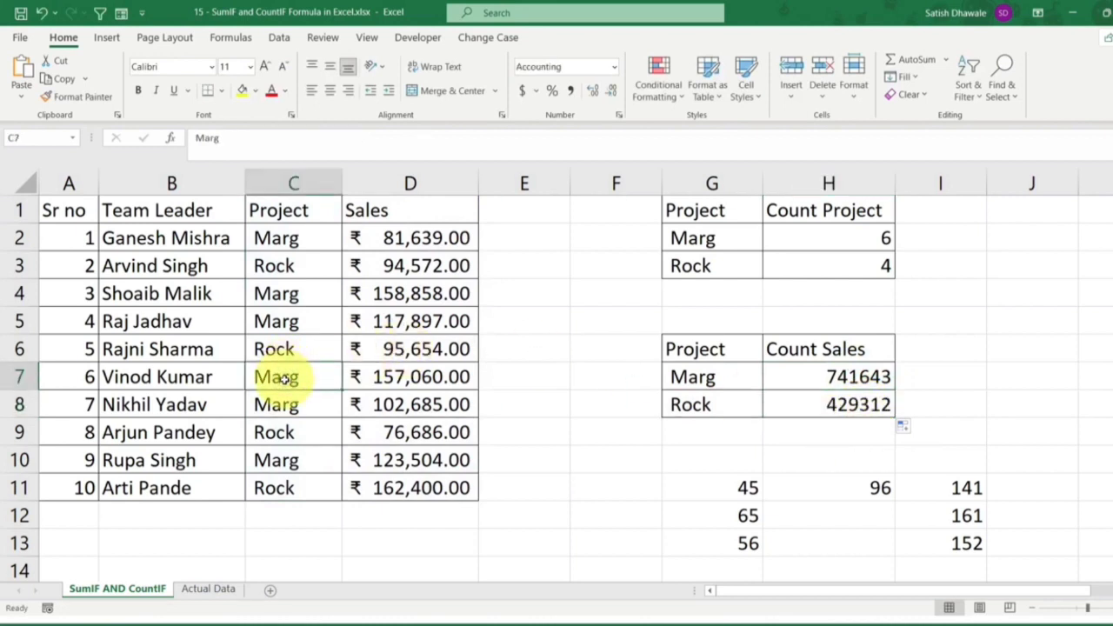
{"action": "type", "text": "rock"}
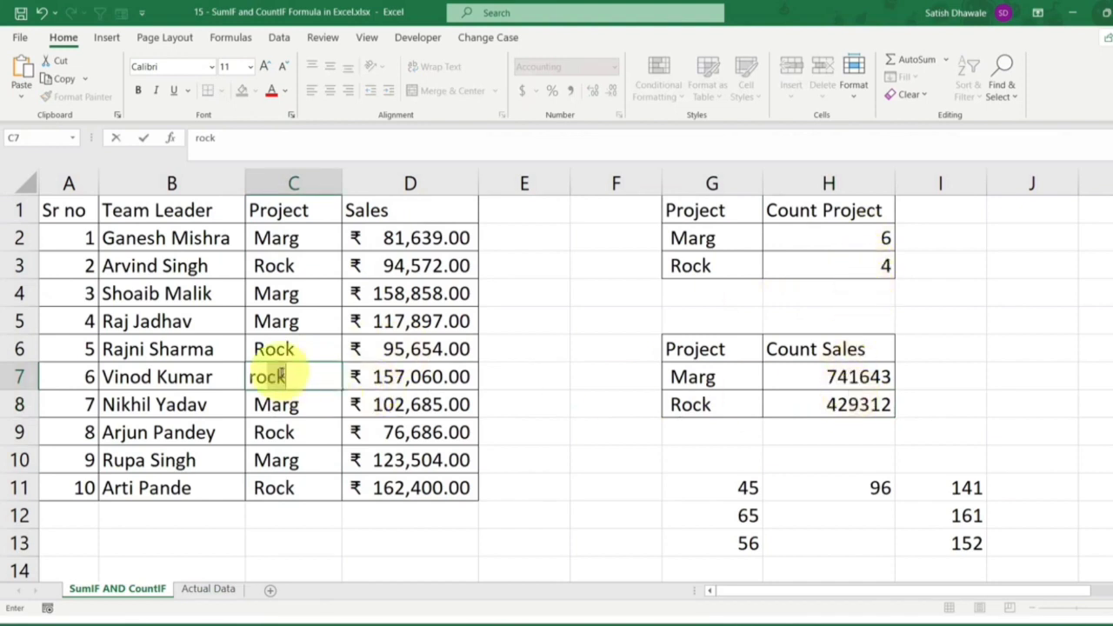
{"action": "key", "text": "Return"}
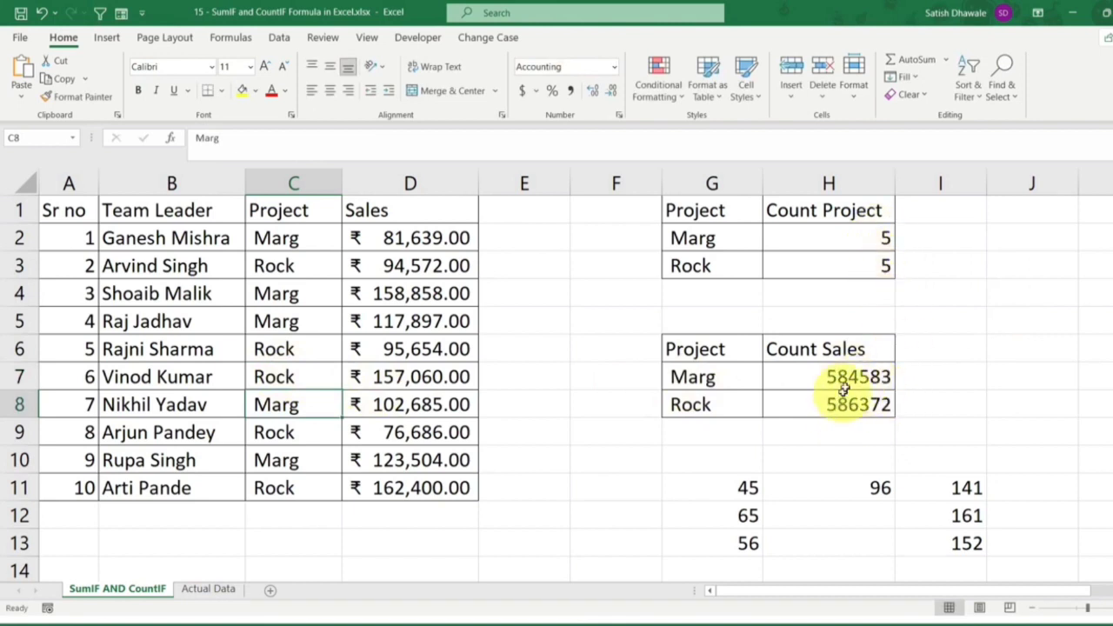
Step: Set the project in both C11 and C7 to Marg
{"action": "left_click", "coordinate": [280, 434]}
{"action": "left_click", "coordinate": [277, 485]}
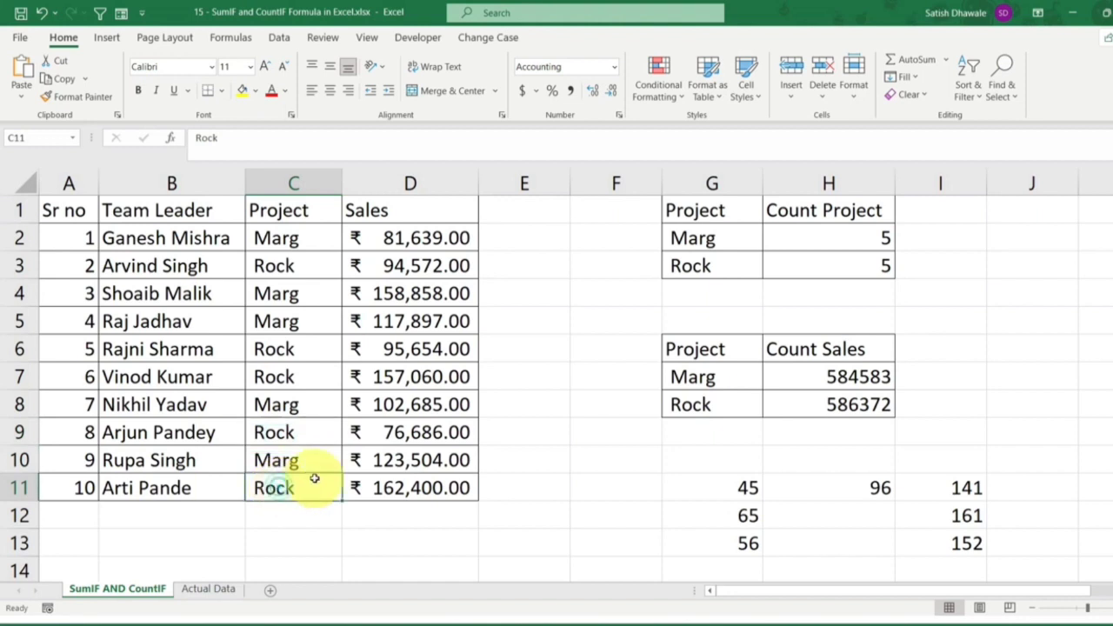
{"action": "type", "text": "marg"}
{"action": "key", "text": "Up"}
{"action": "key", "text": "Up"}
{"action": "key", "text": "Up"}
{"action": "key", "text": "Up"}
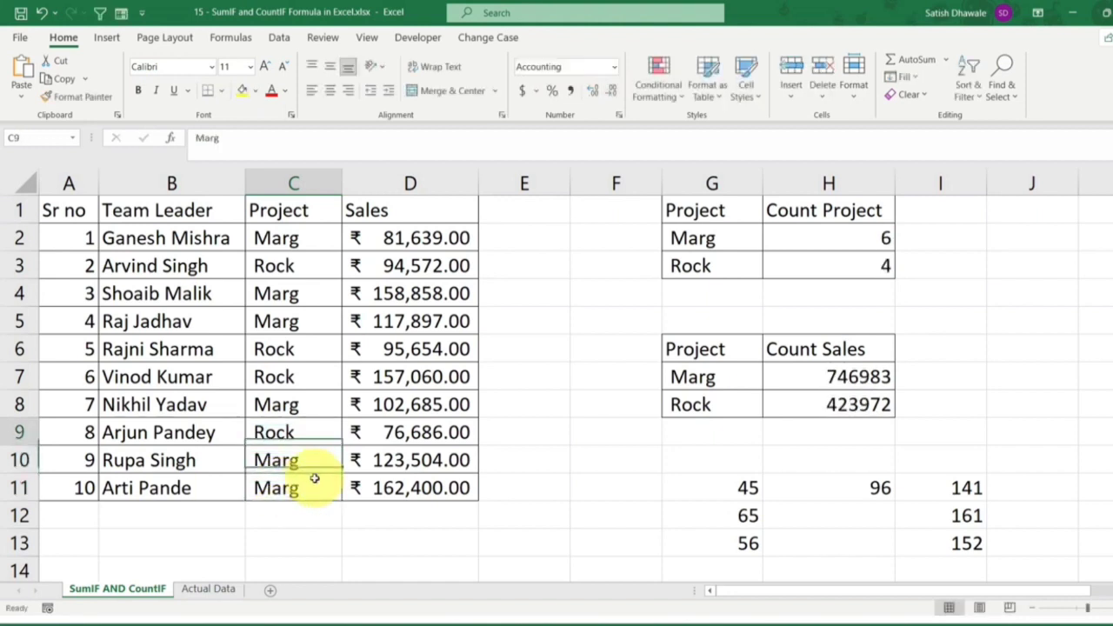
{"action": "type", "text": "marg"}
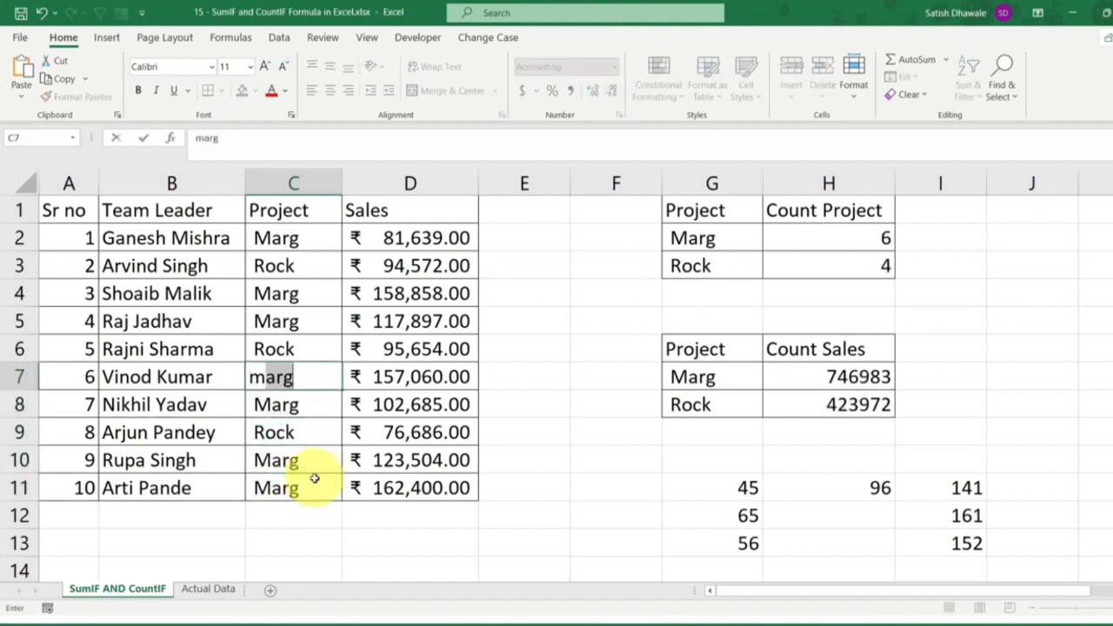
{"action": "key", "text": "Return"}
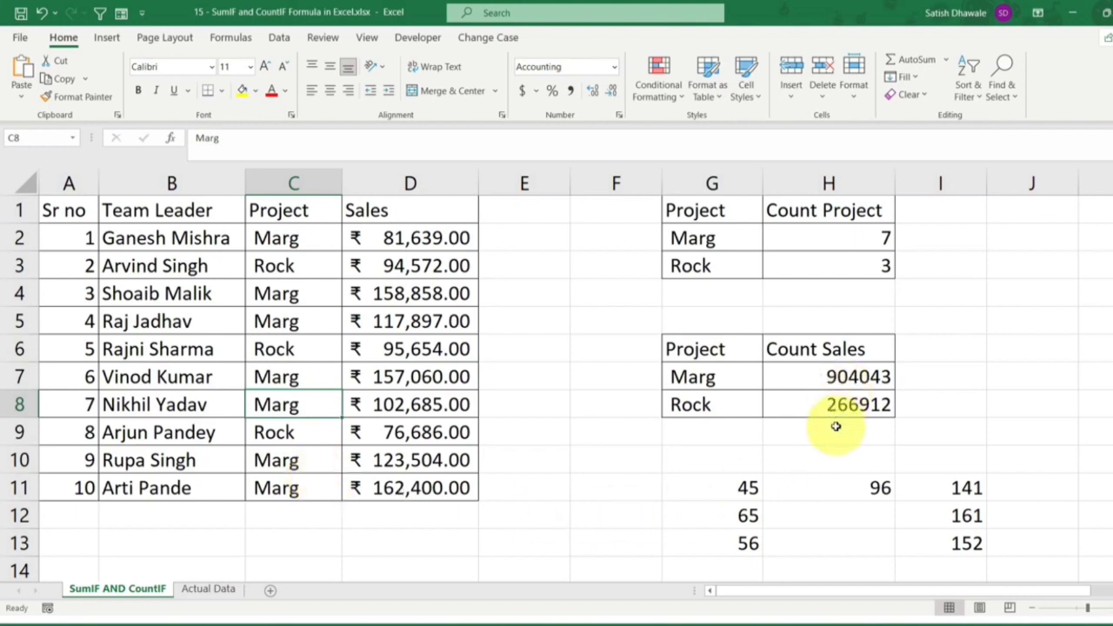
Step: Switch to the Actual Data sheet and look over the loan records across to the loan_officer_user_code list in column AC
{"action": "left_click", "coordinate": [207, 589]}
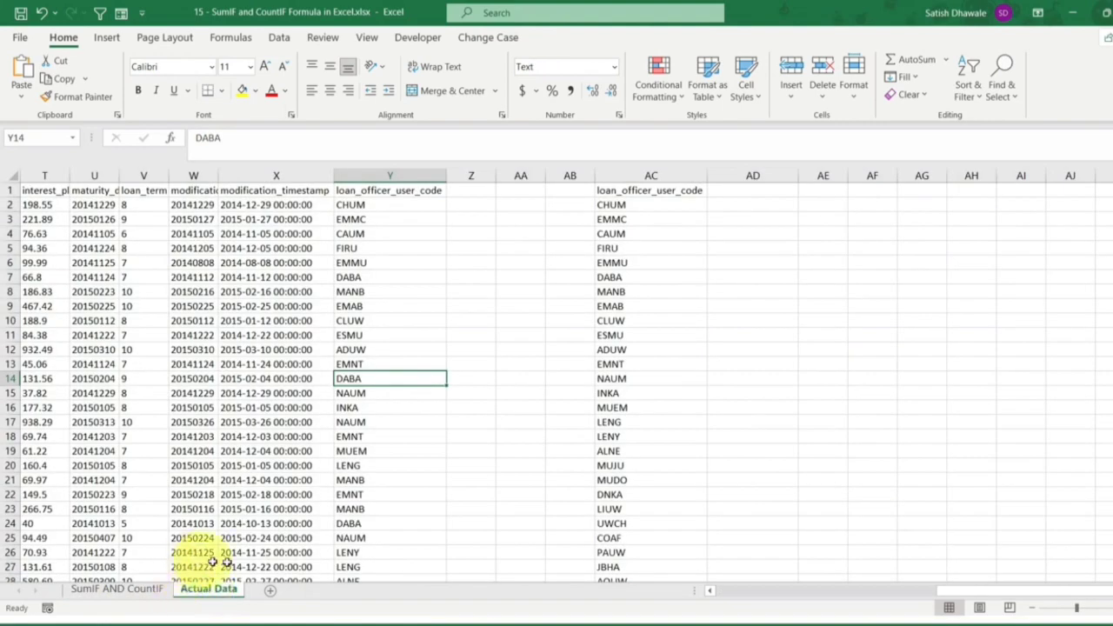
{"action": "left_click_drag", "start_coordinate": [389, 436], "coordinate": [4, 395]}
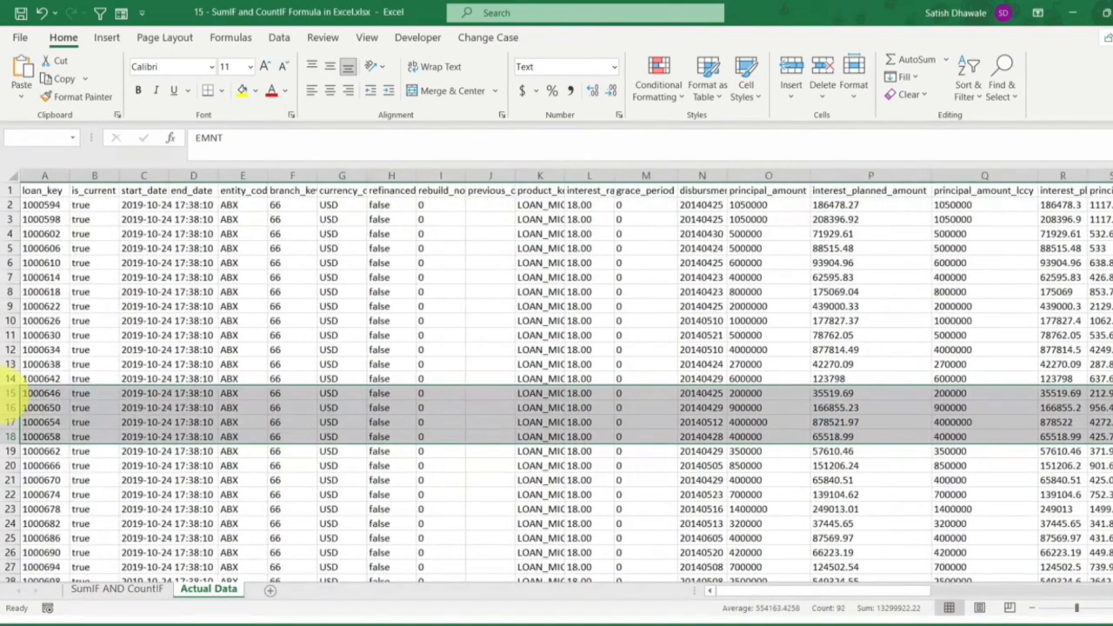
{"action": "left_click_drag", "start_coordinate": [224, 298], "coordinate": [1044, 276]}
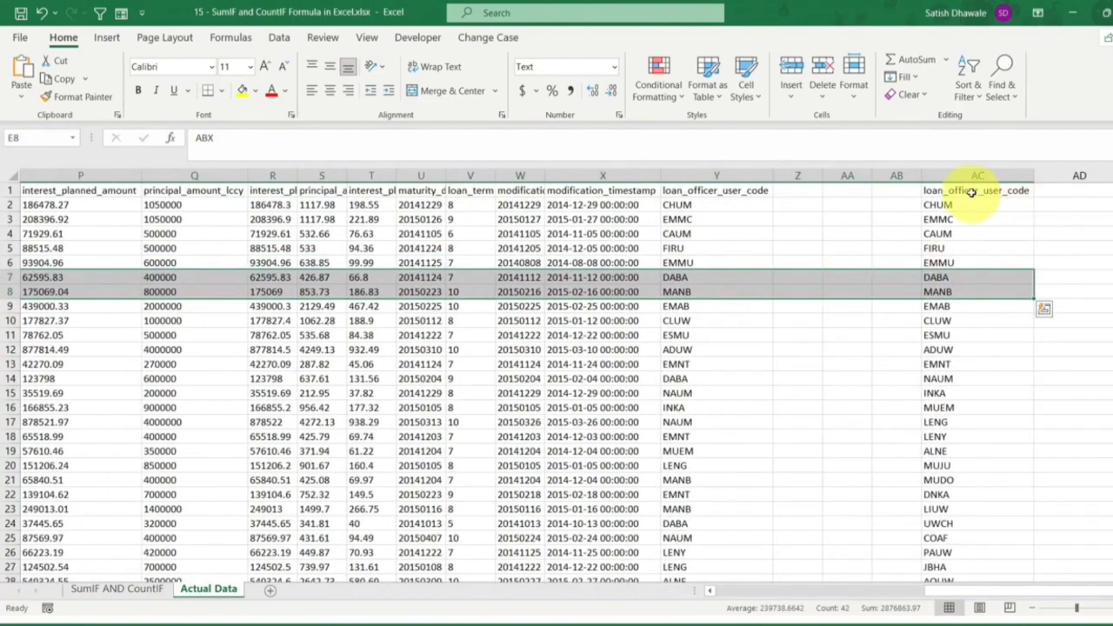
Step: Examine how far the loan records extend down column P and across the row 1 headers
{"action": "left_click_drag", "start_coordinate": [974, 193], "coordinate": [944, 604]}
{"action": "left_click", "coordinate": [59, 292]}
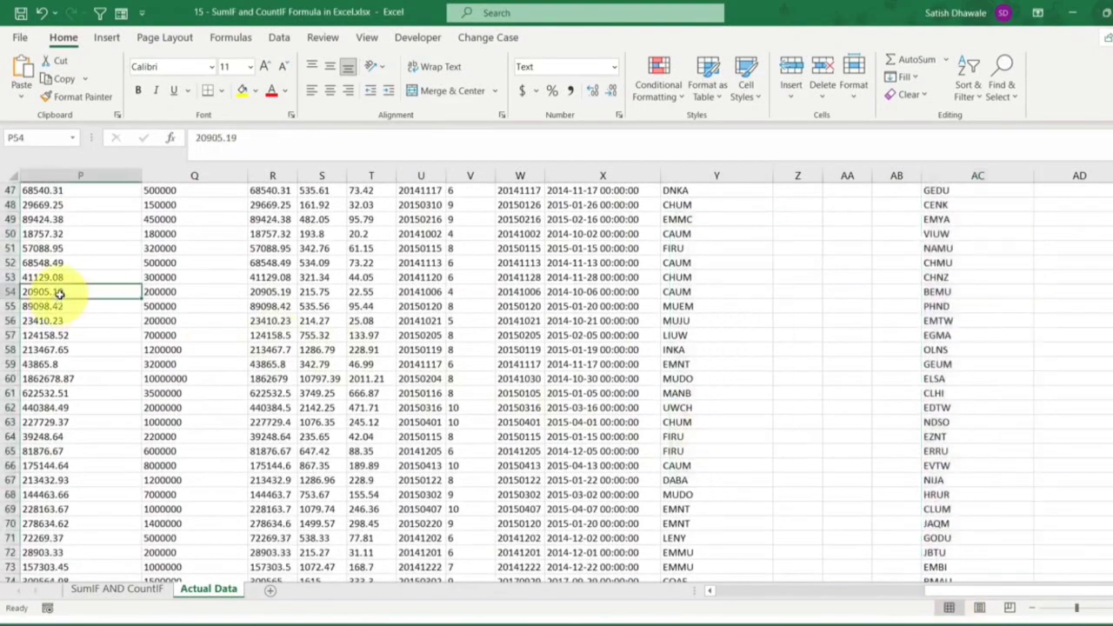
{"action": "key", "text": "ctrl+Down"}
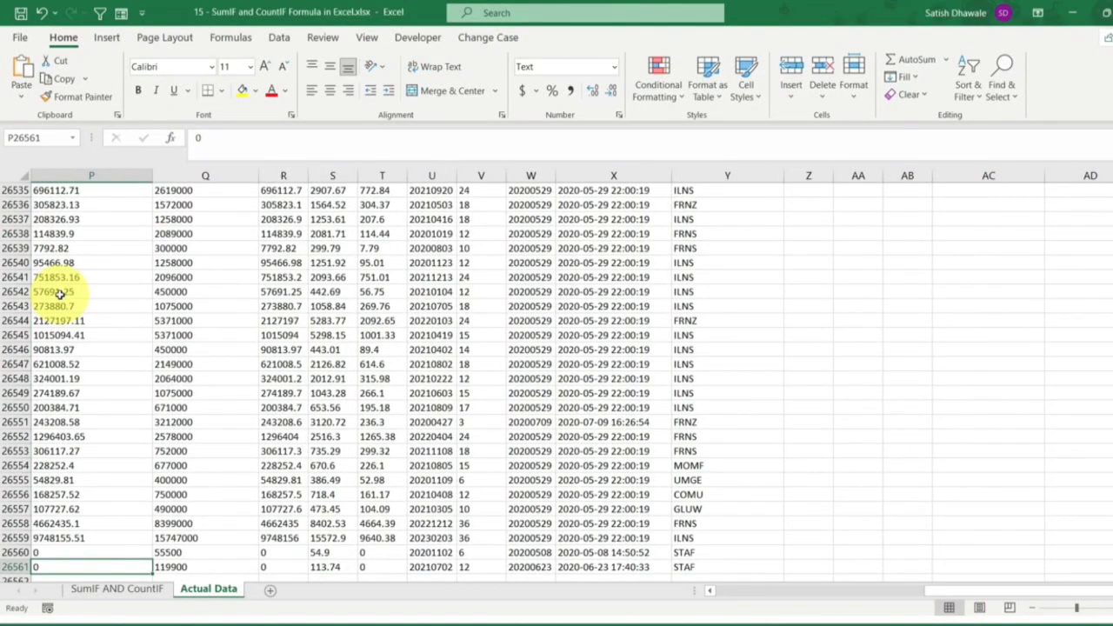
{"action": "key", "text": "ctrl+Up"}
{"action": "key", "text": "Right"}
{"action": "key", "text": "Right"}
{"action": "key", "text": "Right"}
{"action": "key", "text": "Right"}
{"action": "key", "text": "Right"}
{"action": "key", "text": "Right"}
{"action": "key", "text": "Right"}
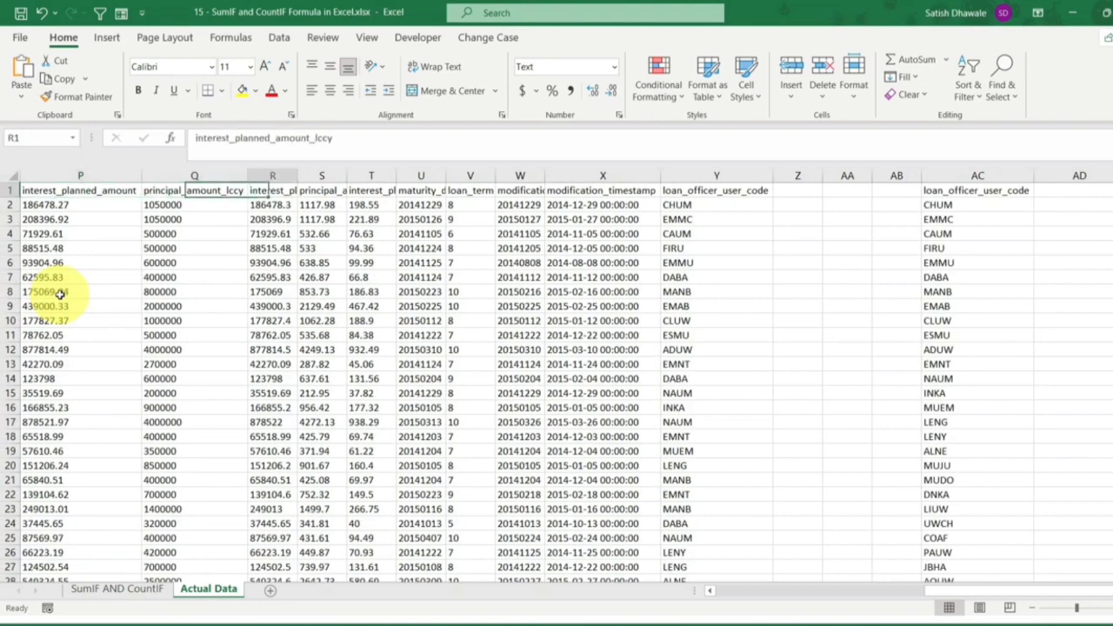
{"action": "key", "text": "Right"}
{"action": "key", "text": "Right"}
{"action": "key", "text": "Right"}
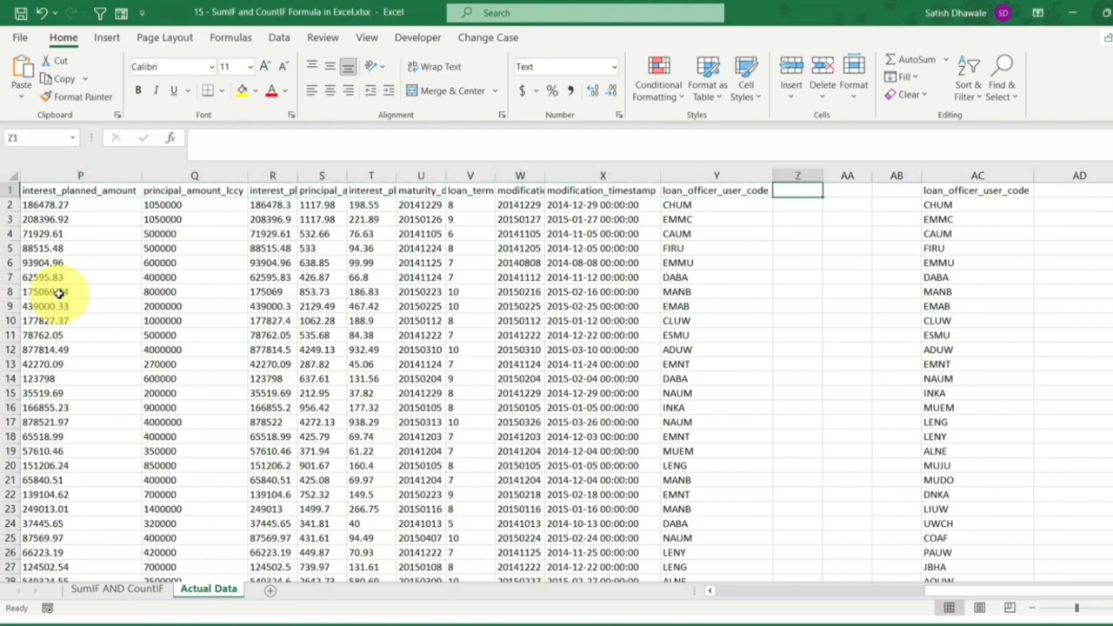
Step: Examine the loan_officer_user_code entries in column Y down to the last record
{"action": "scroll", "coordinate": [777, 305], "scroll_direction": "down", "scroll_amount": 3}
{"action": "scroll", "coordinate": [736, 304], "scroll_direction": "up", "scroll_amount": 2}
{"action": "left_click", "coordinate": [736, 304]}
{"action": "key", "text": "ctrl+Down"}
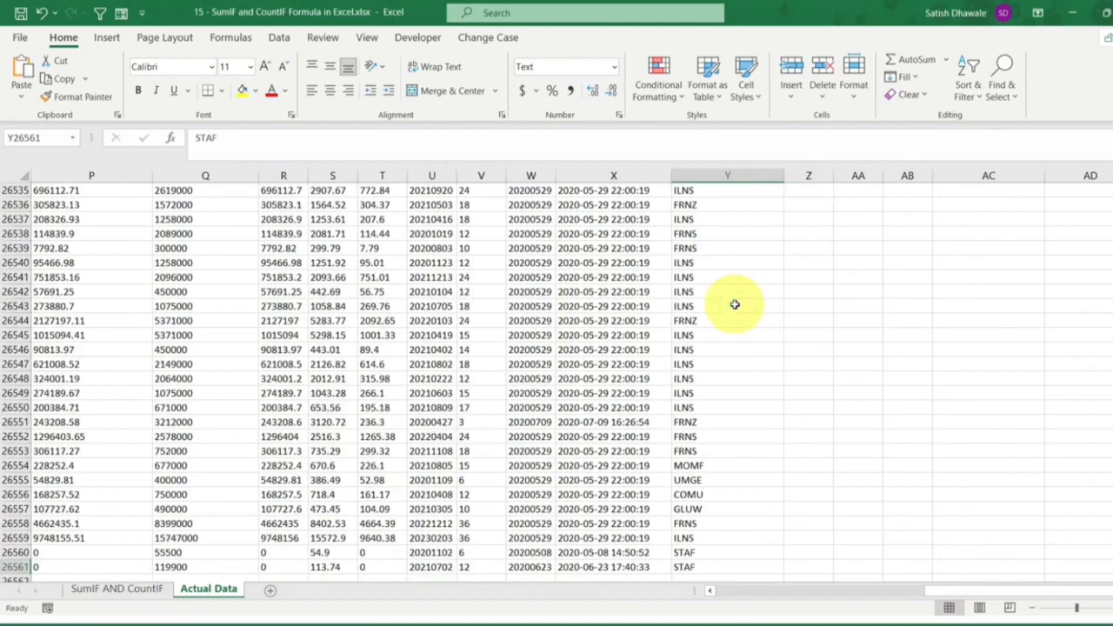
{"action": "key", "text": "ctrl+Up"}
Step: Review the separate list of loan officer codes in AC2:AC237, including the first few codes
{"action": "left_click_drag", "start_coordinate": [981, 204], "coordinate": [981, 534]}
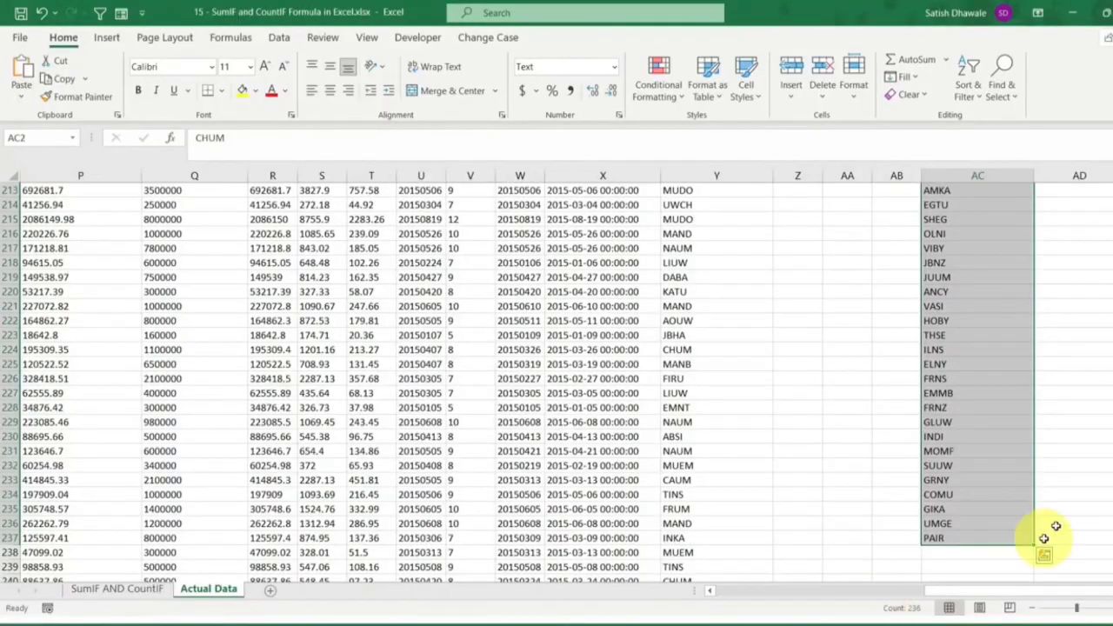
{"action": "left_click", "coordinate": [998, 510]}
{"action": "key", "text": "ctrl+Up"}
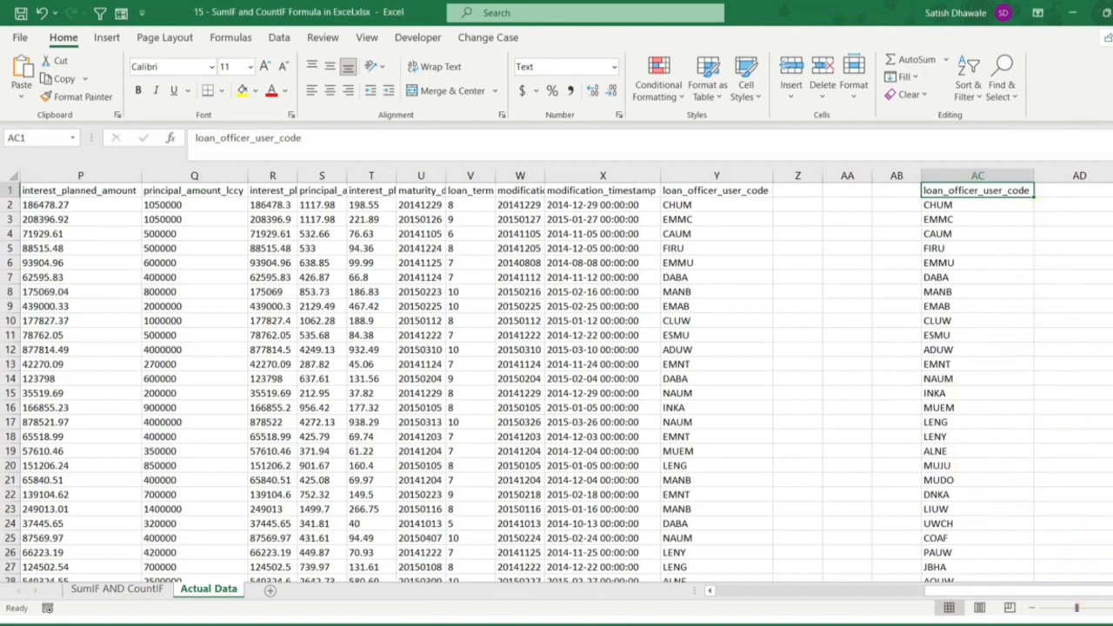
{"action": "mouse_move", "coordinate": [968, 205]}
{"action": "left_mouse_down"}
{"action": "mouse_move", "coordinate": [962, 306]}
{"action": "mouse_move", "coordinate": [952, 206]}
{"action": "left_mouse_up"}
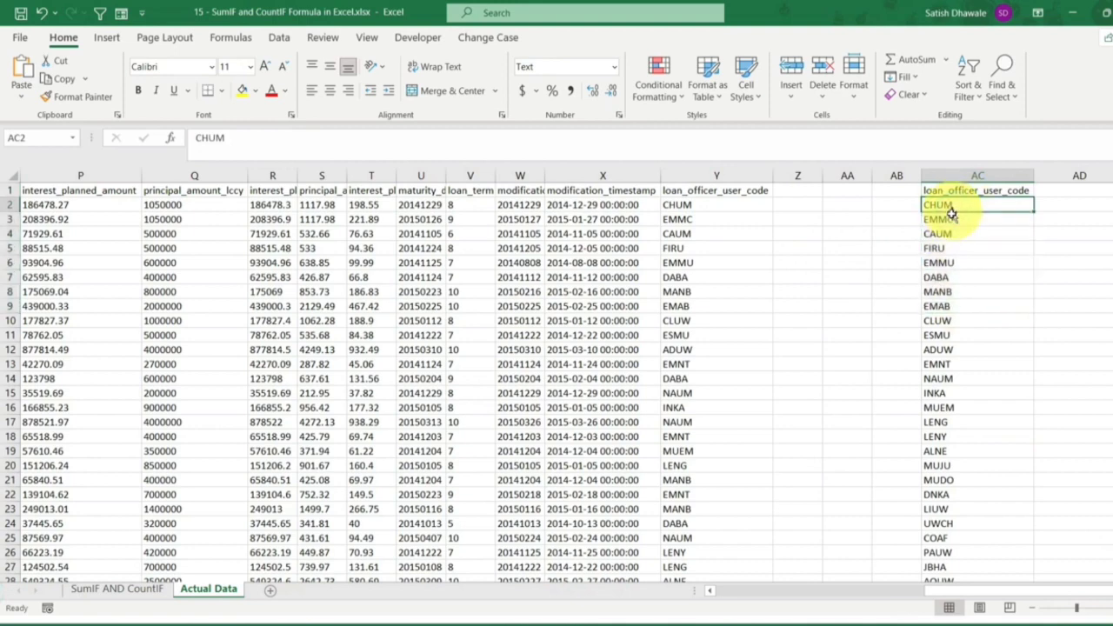
{"action": "left_click", "coordinate": [951, 220]}
{"action": "left_click", "coordinate": [950, 234]}
{"action": "left_click", "coordinate": [950, 249]}
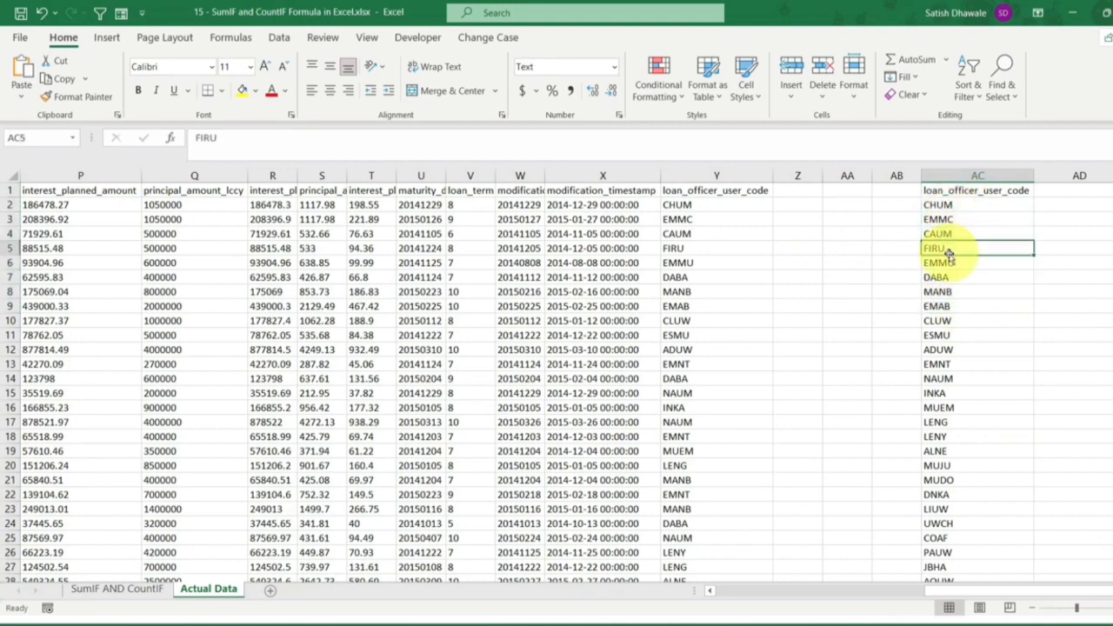
Step: Enter the header "counting" in AD1, beside the loan officer code list
{"action": "left_click", "coordinate": [1069, 190]}
{"action": "type", "text": "co"}
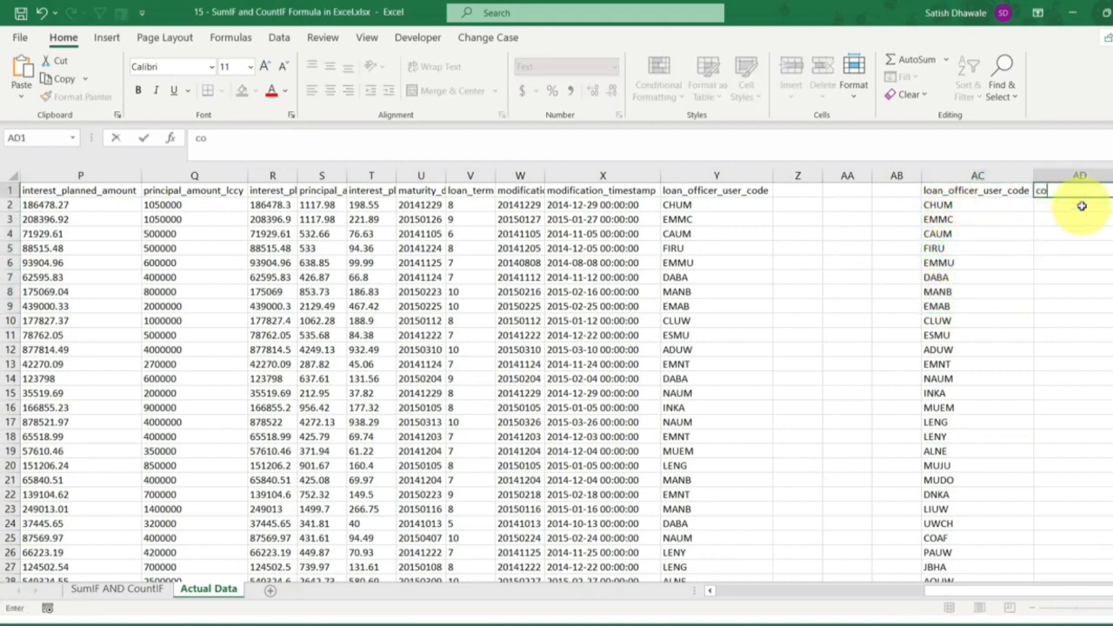
{"action": "type", "text": "unting"}
{"action": "key", "text": "Return"}
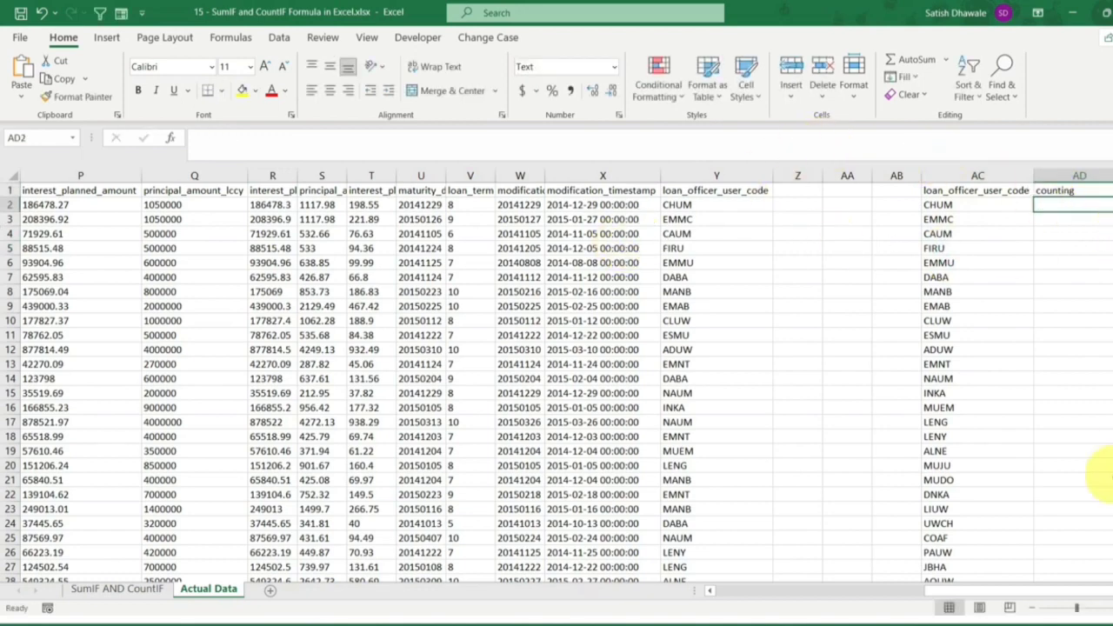
{"action": "scroll", "coordinate": [839, 287], "scroll_direction": "right", "scroll_amount": 2}
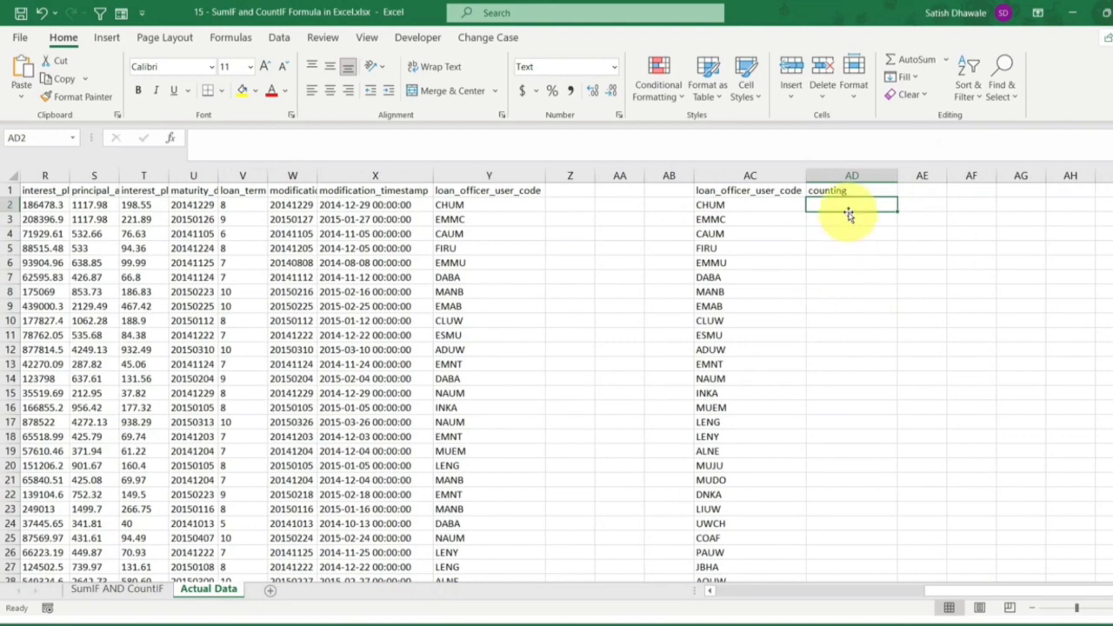
{"action": "type", "text": "=countif"}
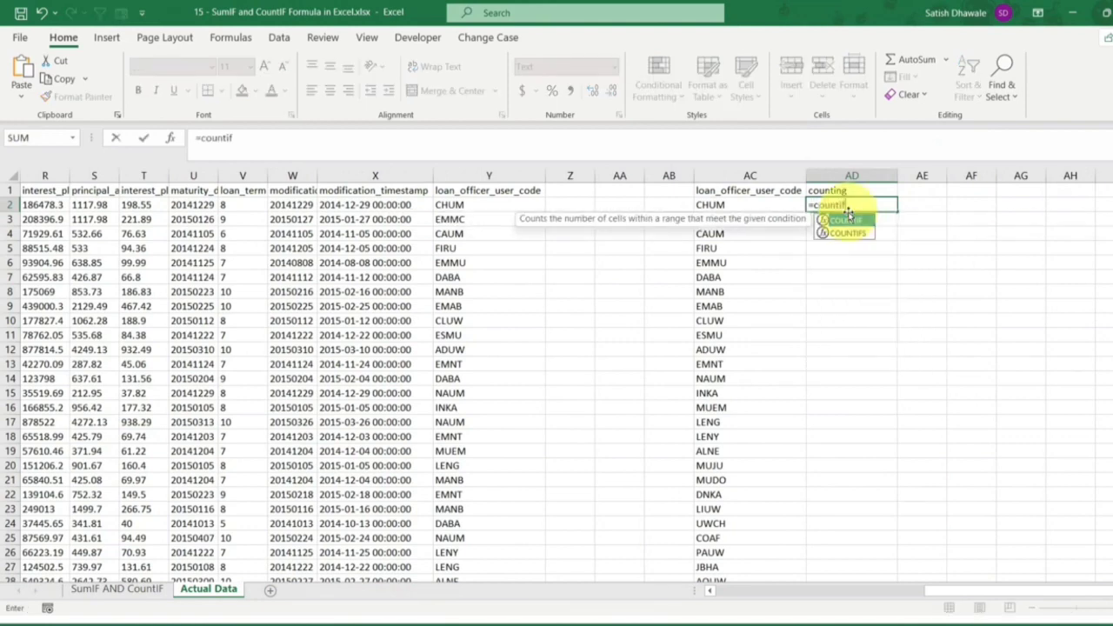
{"action": "double_click", "coordinate": [848, 217]}
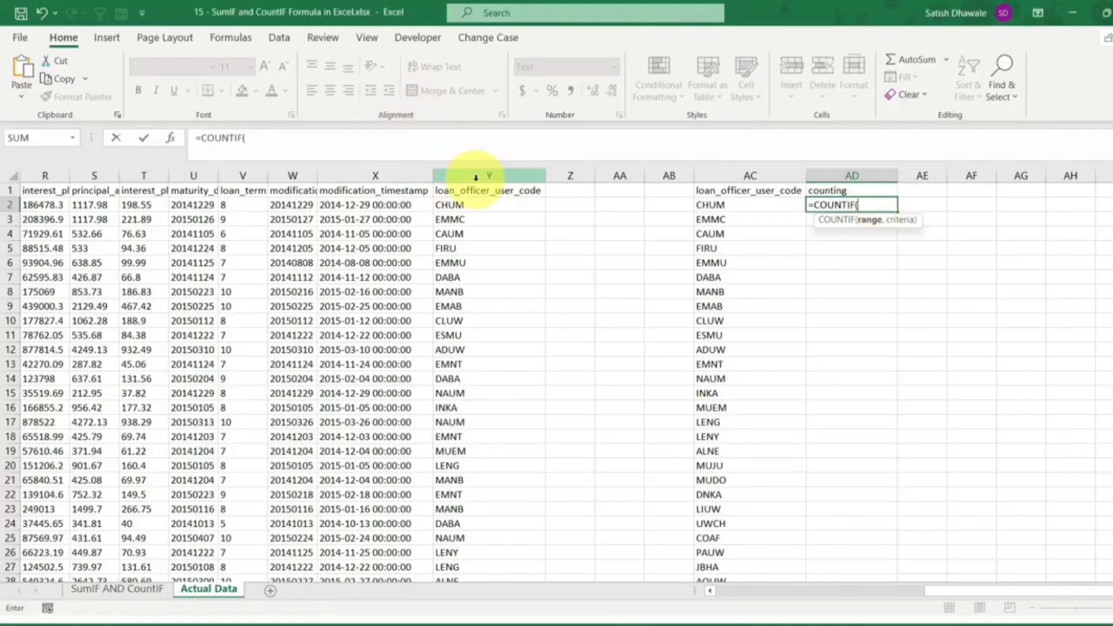
{"action": "left_click", "coordinate": [476, 177]}
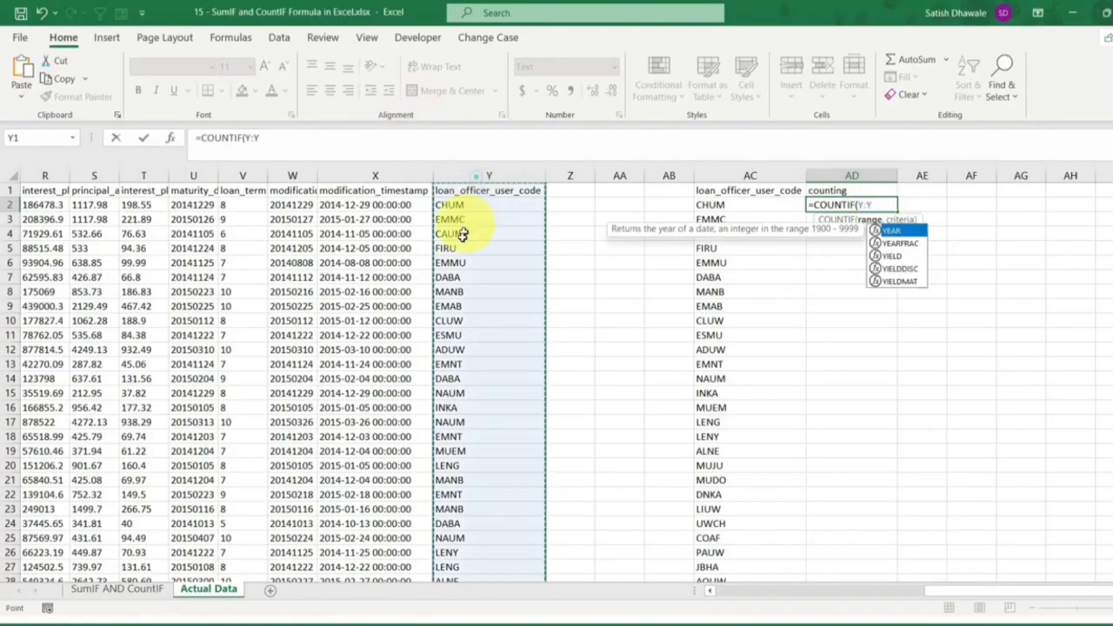
{"action": "left_click", "coordinate": [474, 191]}
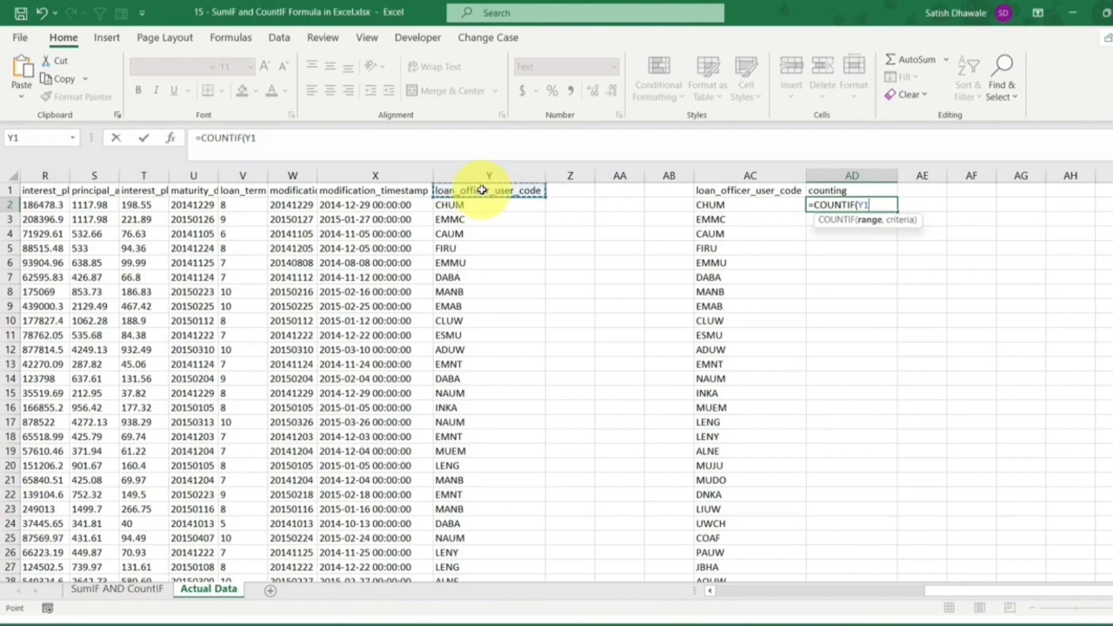
{"action": "key", "text": "ctrl+shift+Down"}
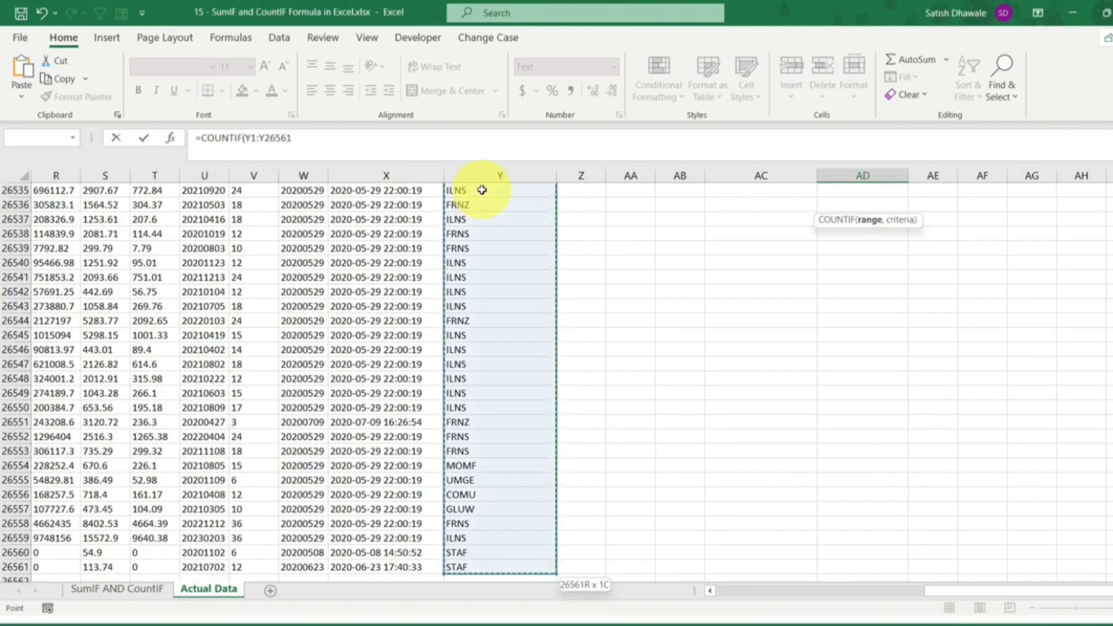
{"action": "key", "text": "ctrl+BackSpace"}
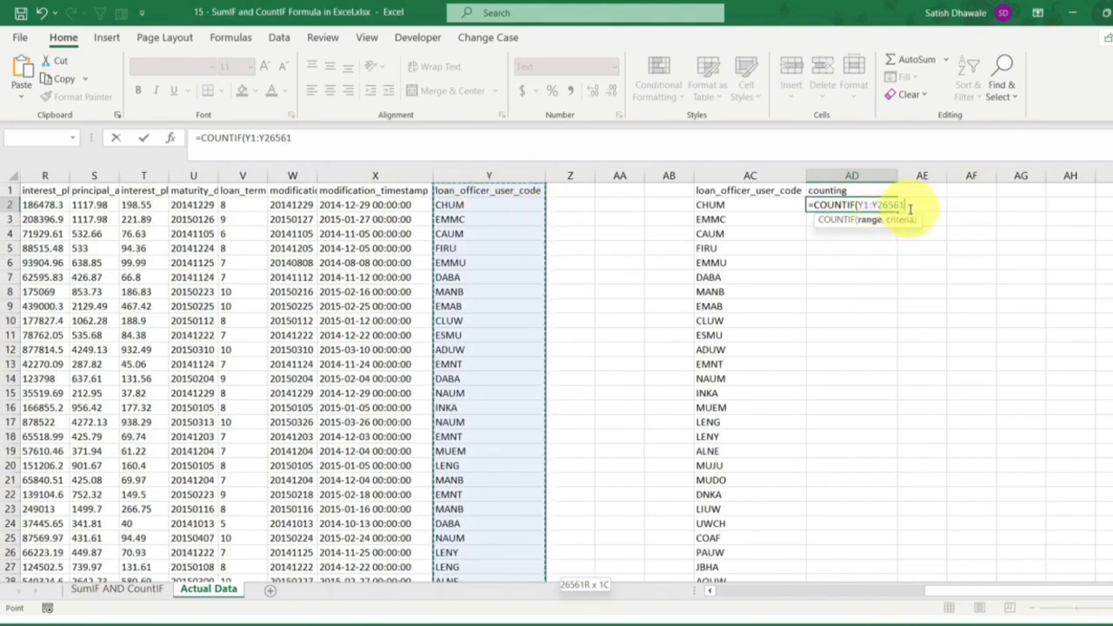
{"action": "key", "text": "Escape"}
Step: Start a COUNTIF formula in AD2 with the range Y1:Y26561 and AC2 as the criteria
{"action": "type", "text": "=con"}
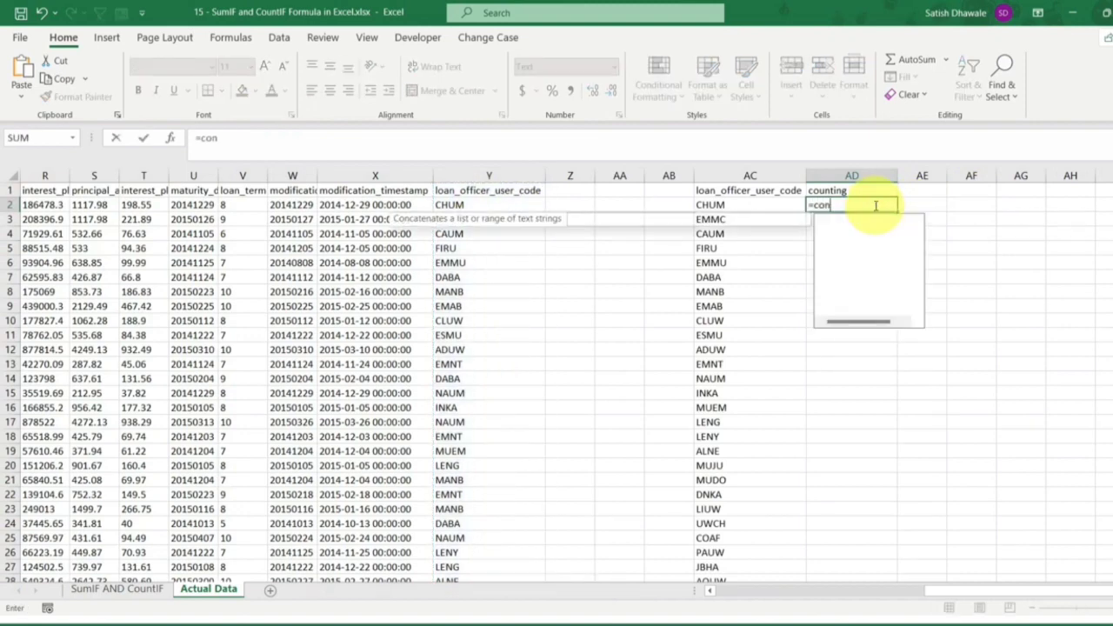
{"action": "key", "text": "BackSpace"}
{"action": "type", "text": "unt"}
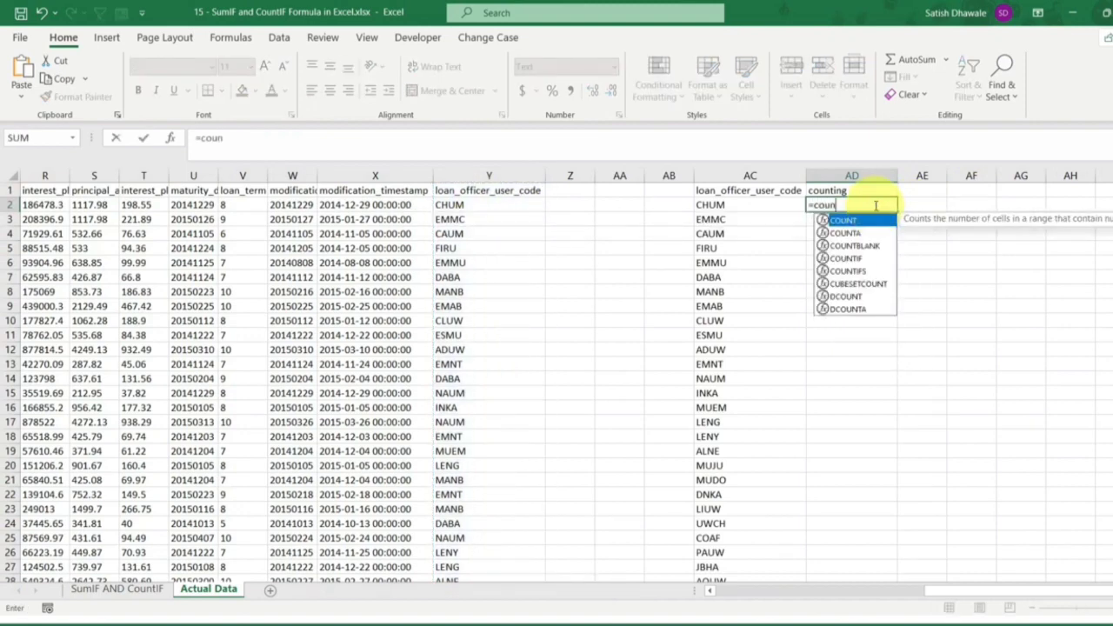
{"action": "key", "text": "Down"}
{"action": "key", "text": "Down"}
{"action": "key", "text": "Down"}
{"action": "key", "text": "Tab"}
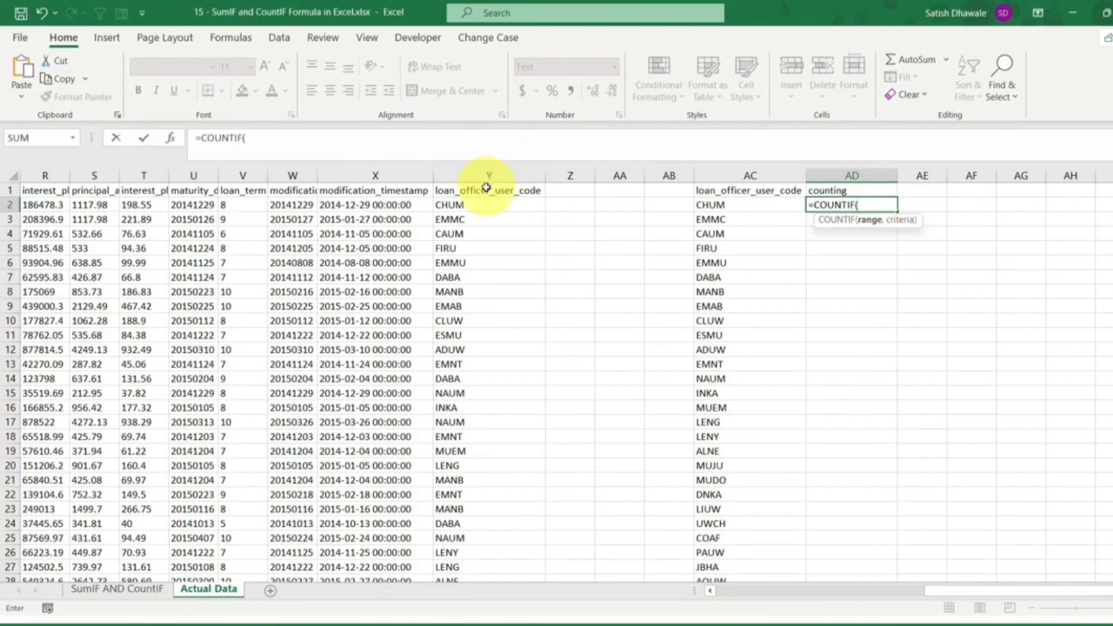
{"action": "left_click", "coordinate": [485, 189]}
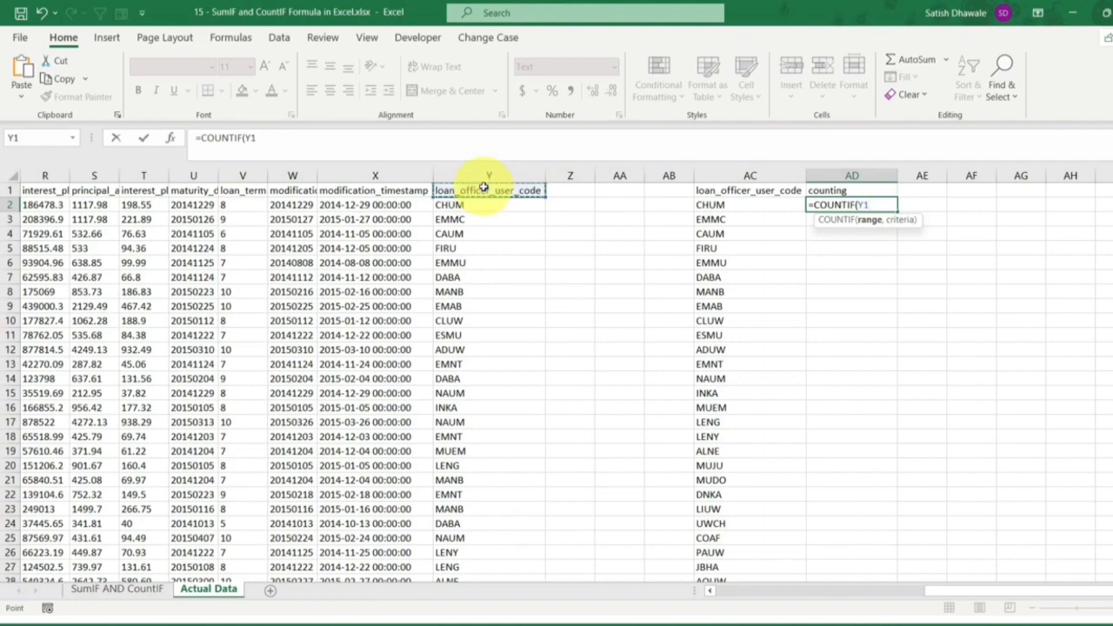
{"action": "key", "text": "ctrl+shift+Down"}
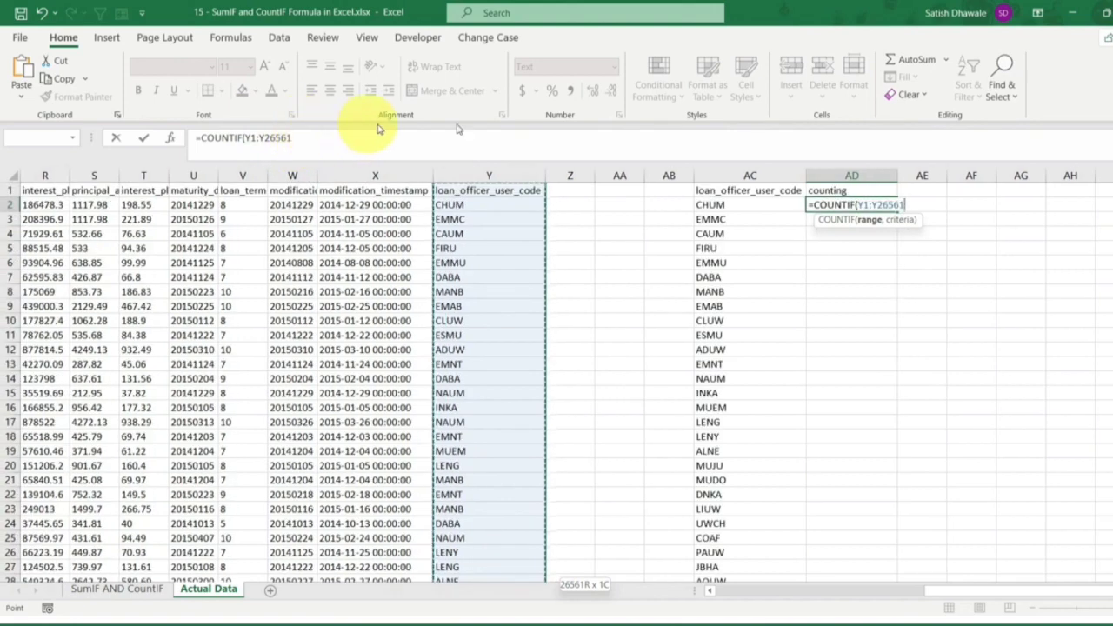
{"action": "type", "text": ","}
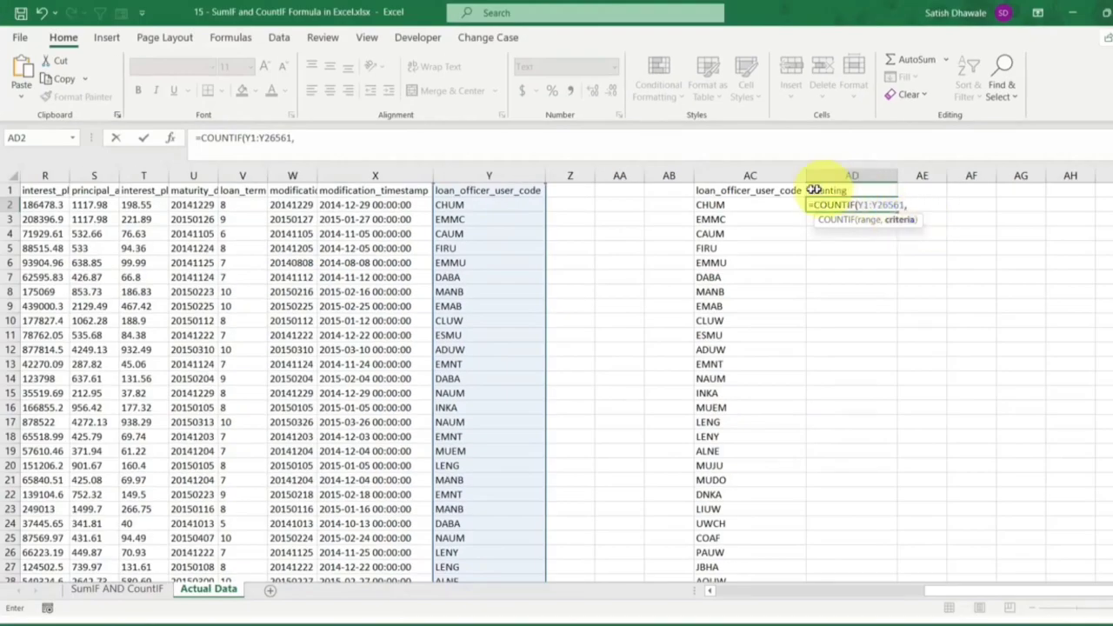
{"action": "left_click", "coordinate": [712, 204]}
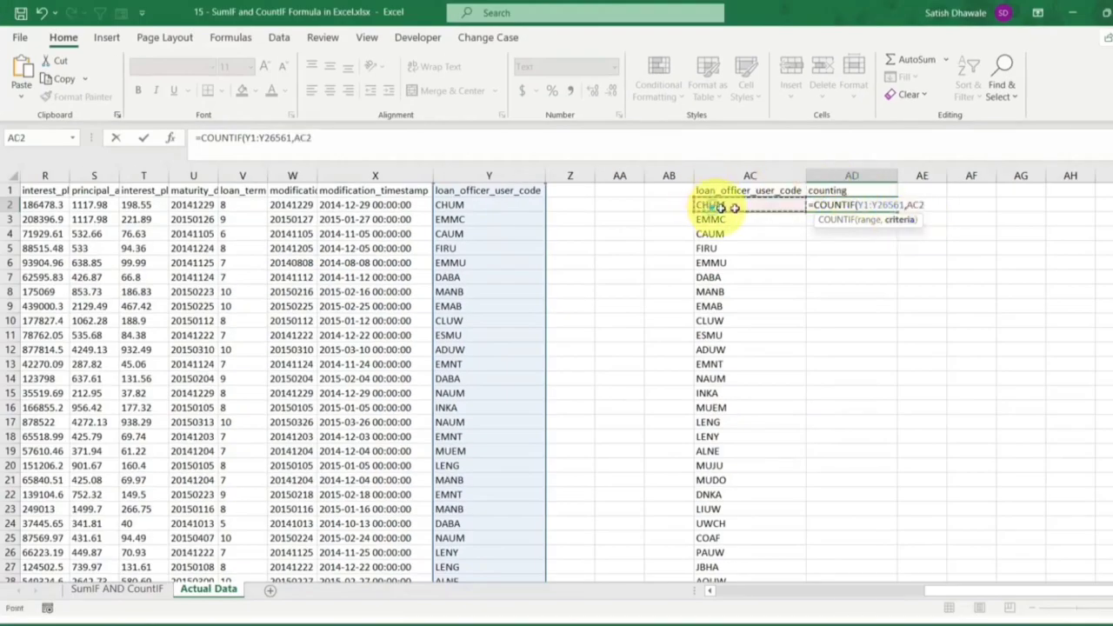
Step: Make the AD2 formula's range absolute as $Y$1:$Y$26561 and complete it as =COUNTIF($Y$1:$Y$26561,AC2)
{"action": "left_click_drag", "start_coordinate": [861, 206], "coordinate": [898, 206]}
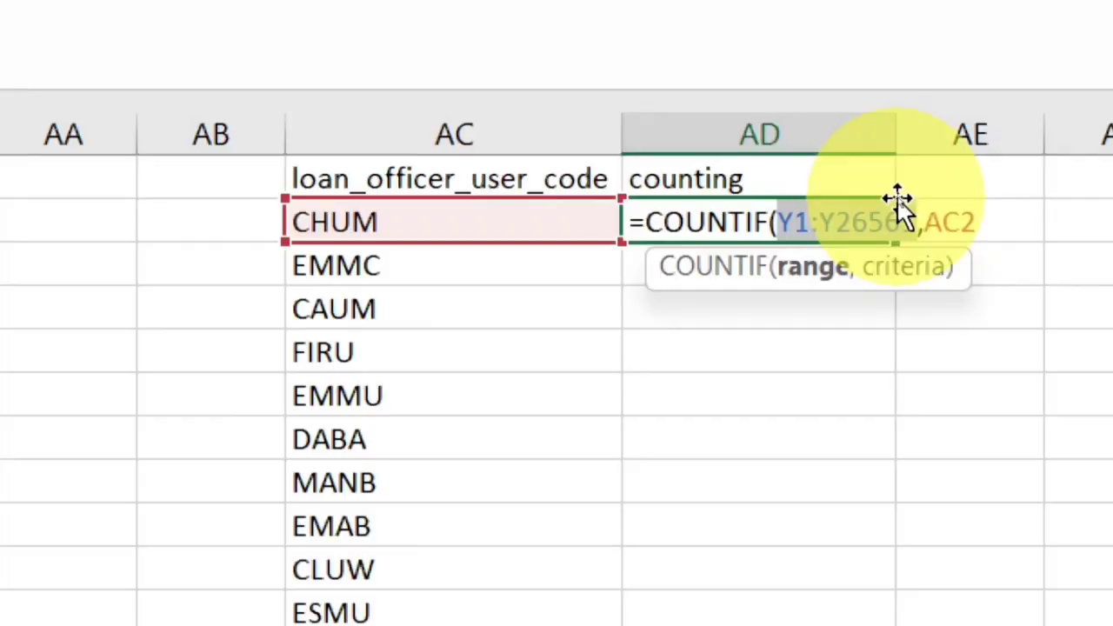
{"action": "key", "text": "F4"}
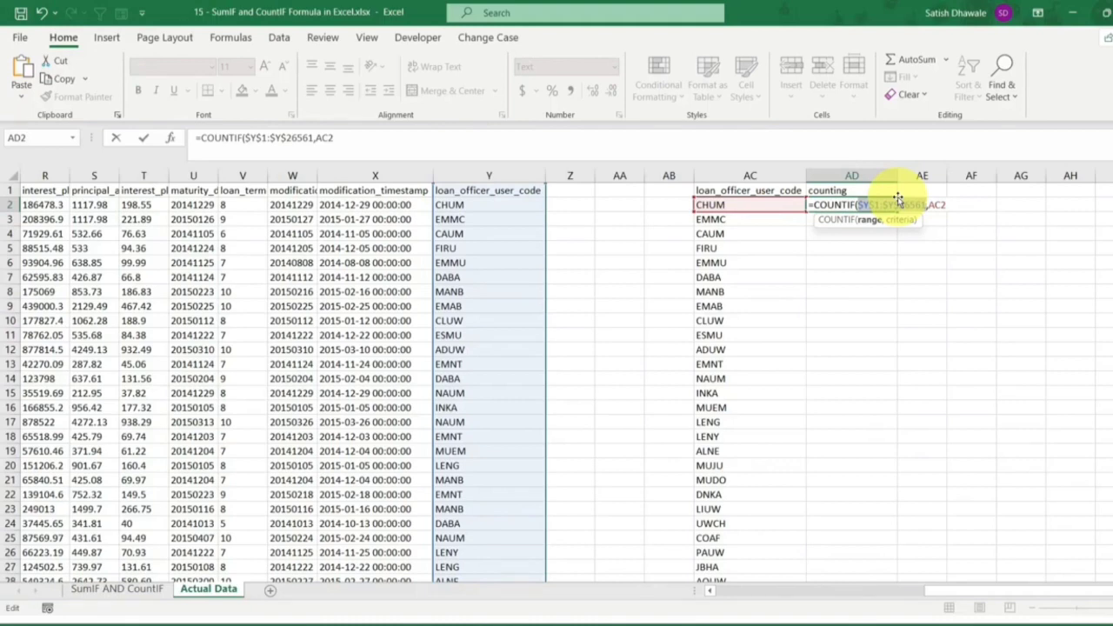
{"action": "key", "text": "Return"}
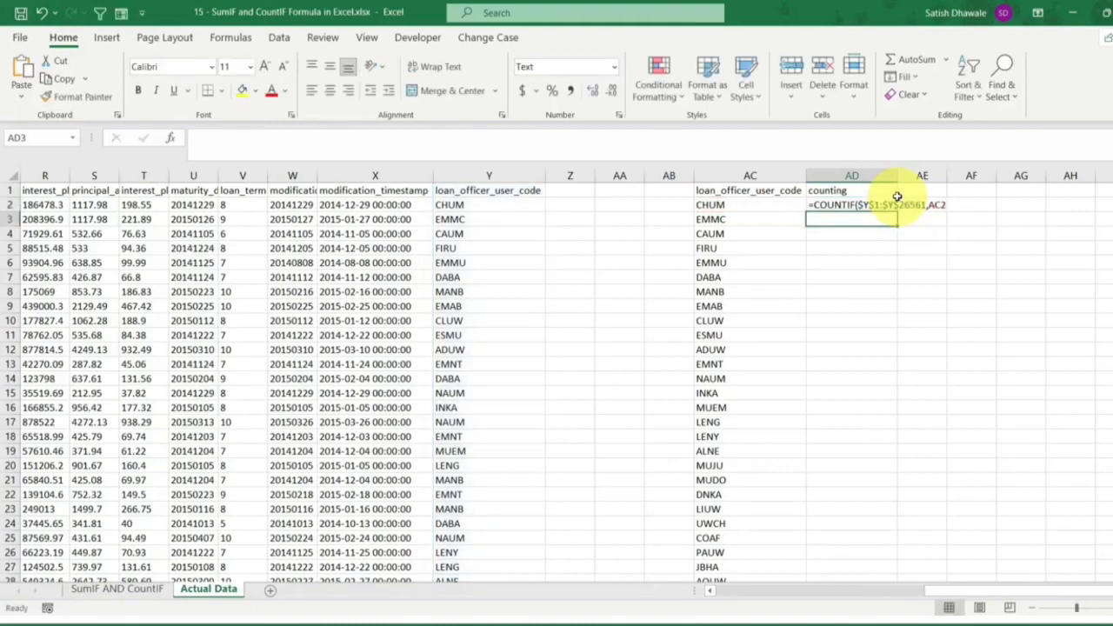
{"action": "double_click", "coordinate": [816, 205]}
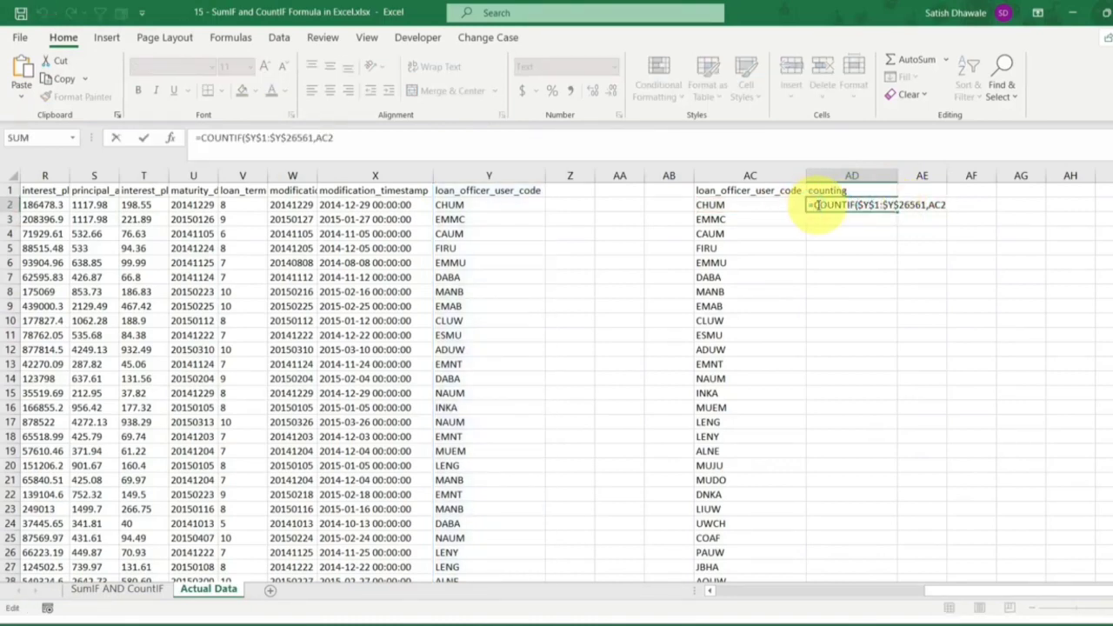
{"action": "left_click", "coordinate": [951, 205]}
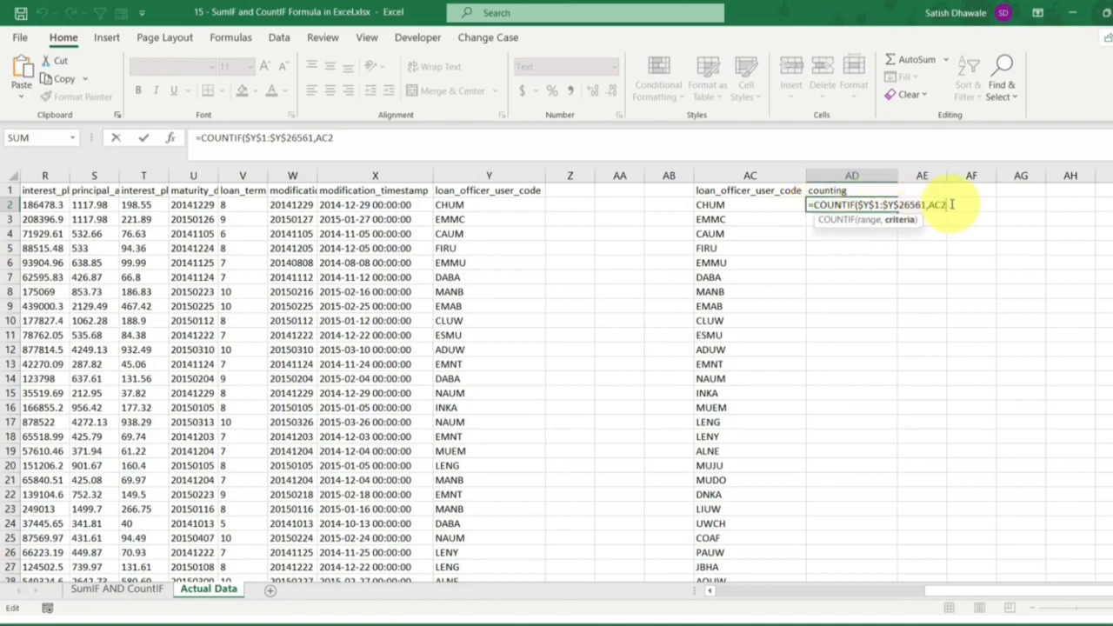
{"action": "type", "text": ")"}
{"action": "key", "text": "Return"}
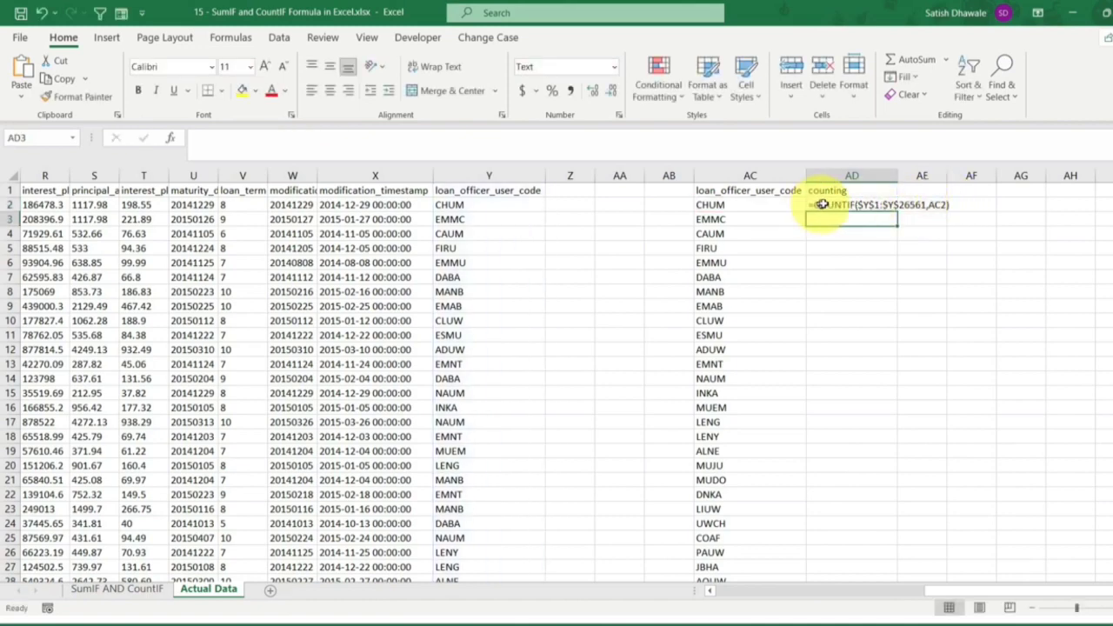
Step: Check the COUNTIF formula in AD2 and clear the cell's formats while keeping its content
{"action": "left_click", "coordinate": [826, 204]}
{"action": "double_click", "coordinate": [826, 205]}
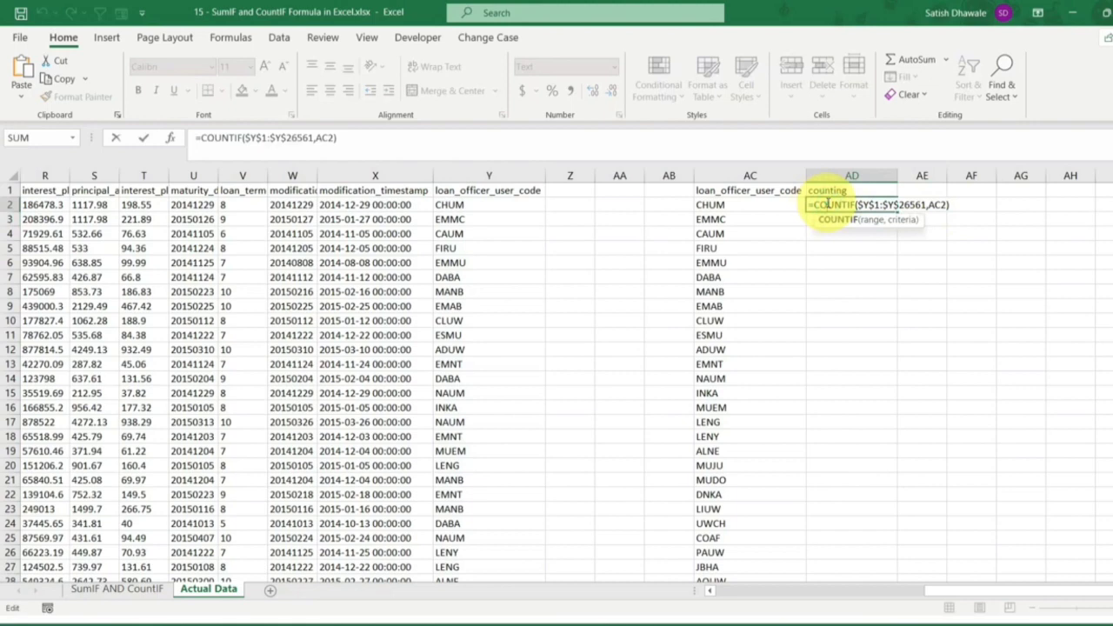
{"action": "left_click_drag", "start_coordinate": [808, 205], "coordinate": [957, 207]}
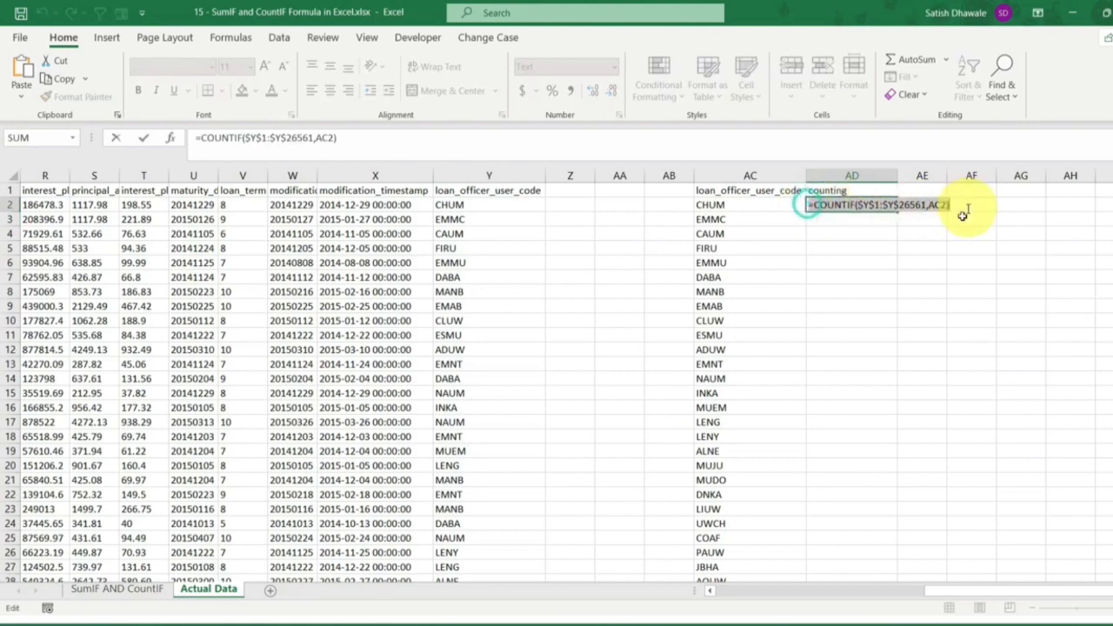
{"action": "key", "text": "Escape"}
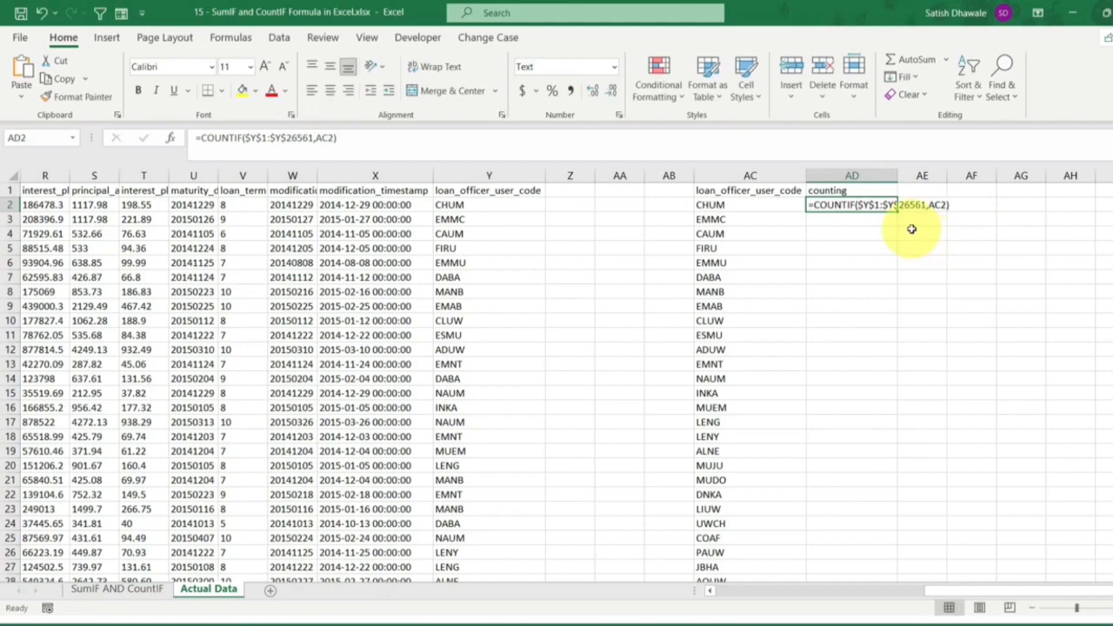
{"action": "left_click", "coordinate": [924, 98]}
{"action": "left_click", "coordinate": [919, 137]}
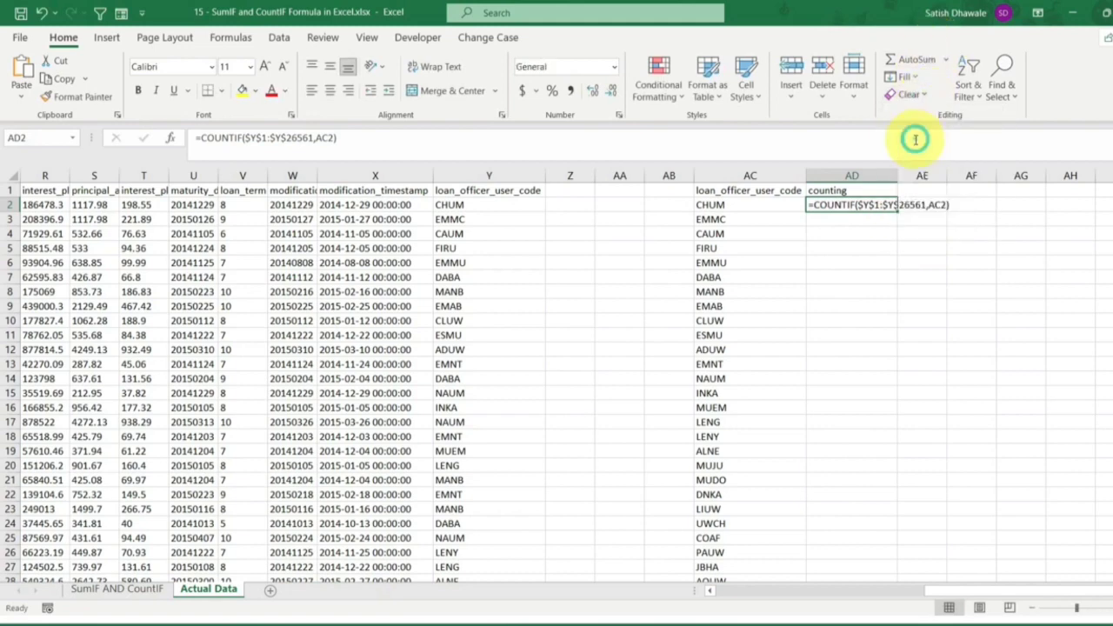
Step: Clear both content and formats from AD2 and start a new COUNTIF formula in it
{"action": "left_click", "coordinate": [920, 106]}
{"action": "left_click", "coordinate": [919, 114]}
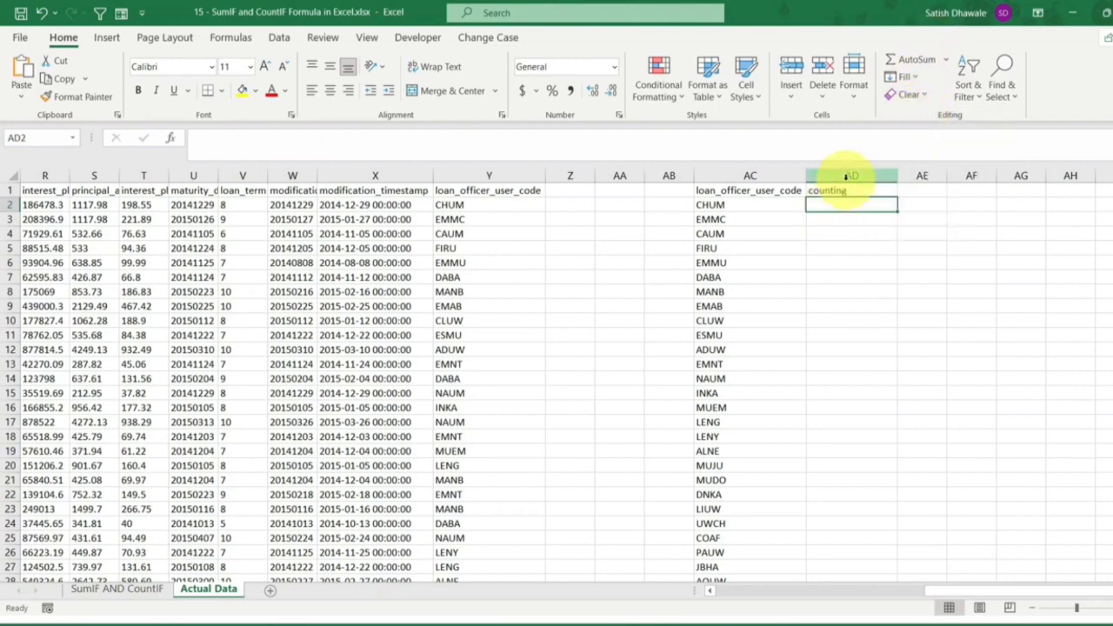
{"action": "type", "text": "=counti"}
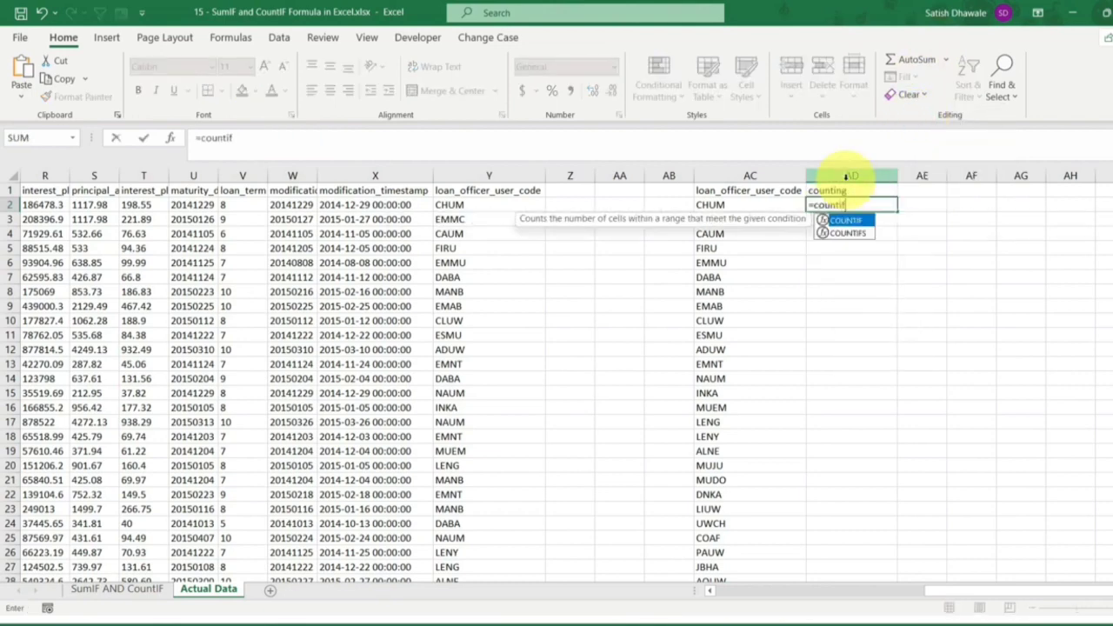
{"action": "type", "text": "f"}
{"action": "key", "text": "Tab"}
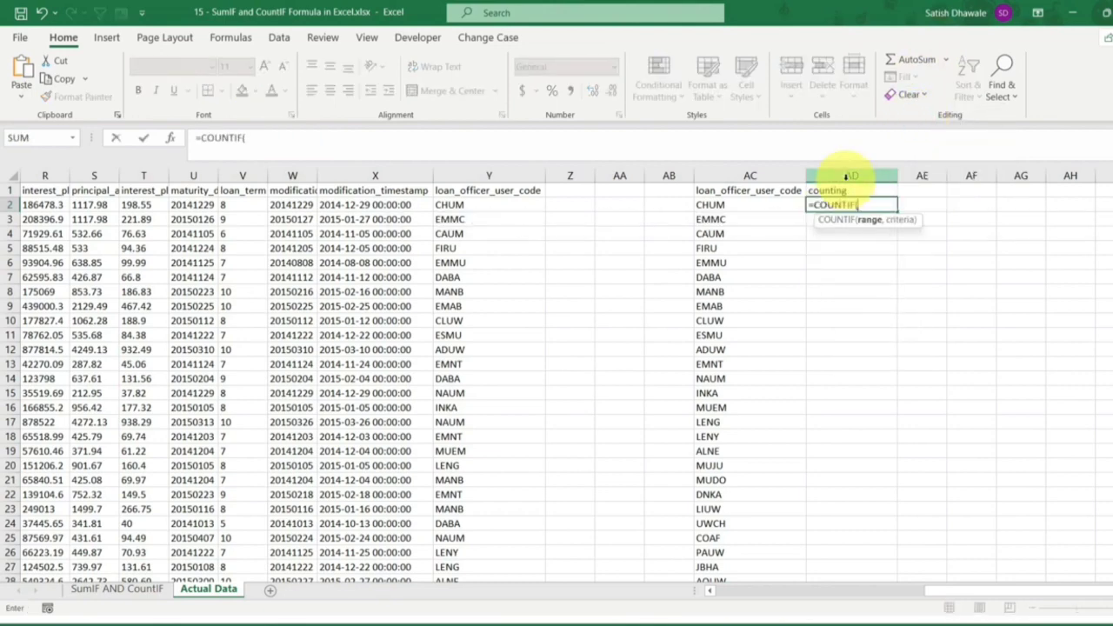
Step: Complete the AD2 formula as =COUNTIF(Y1:Y26561,AC2), using the loan officer code column as the range
{"action": "left_click", "coordinate": [468, 190]}
{"action": "key", "text": "ctrl+shift+Down"}
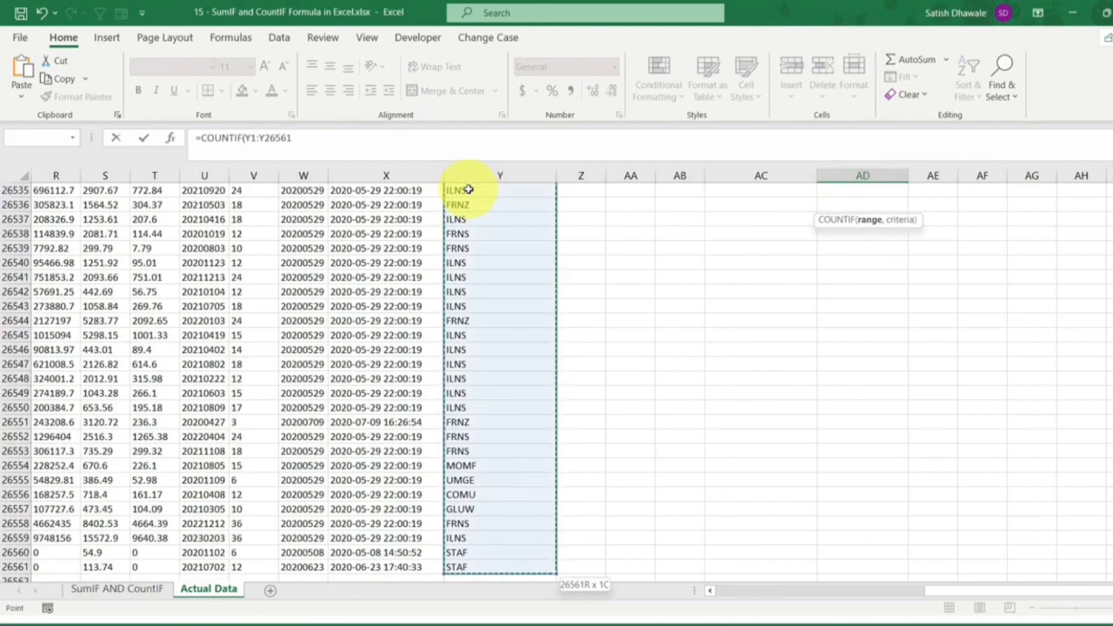
{"action": "type", "text": ","}
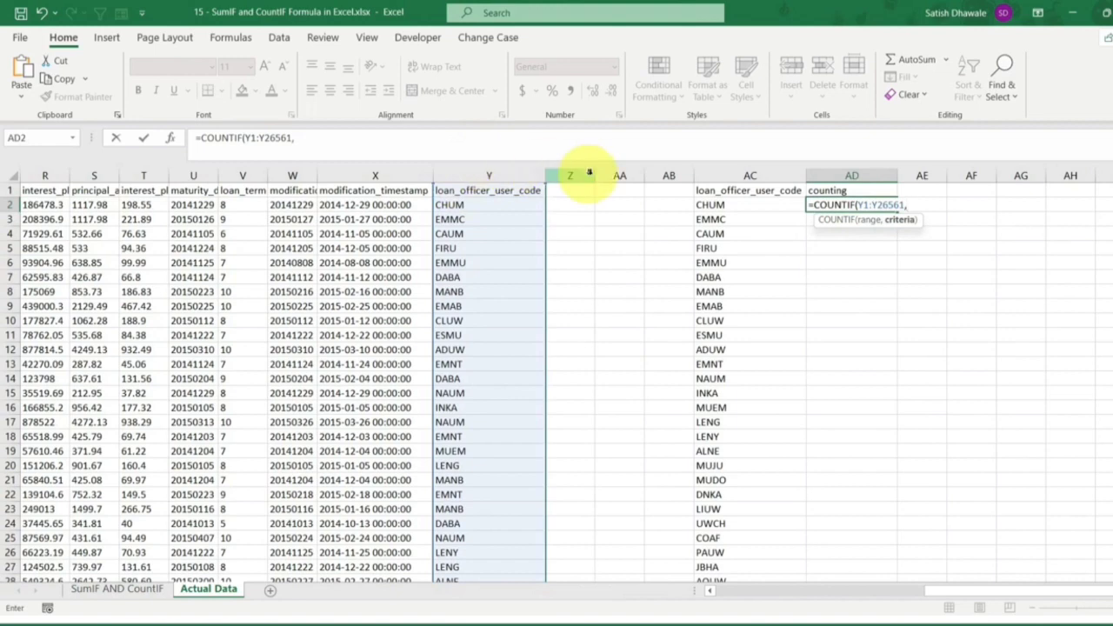
{"action": "left_click", "coordinate": [711, 205]}
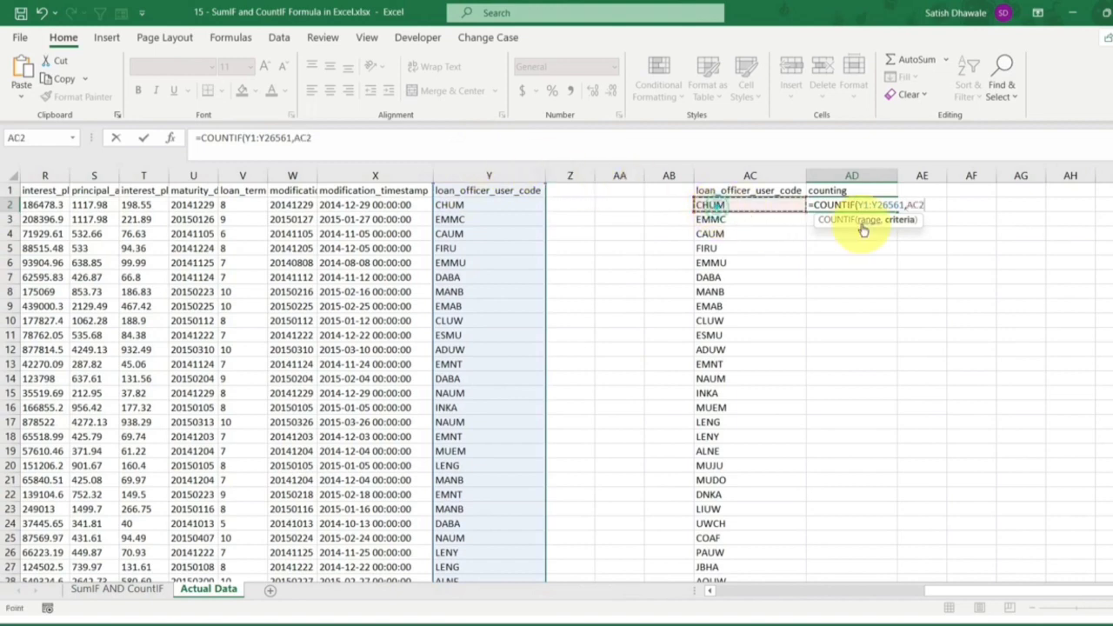
{"action": "key", "text": "Return"}
{"action": "left_click", "coordinate": [885, 206]}
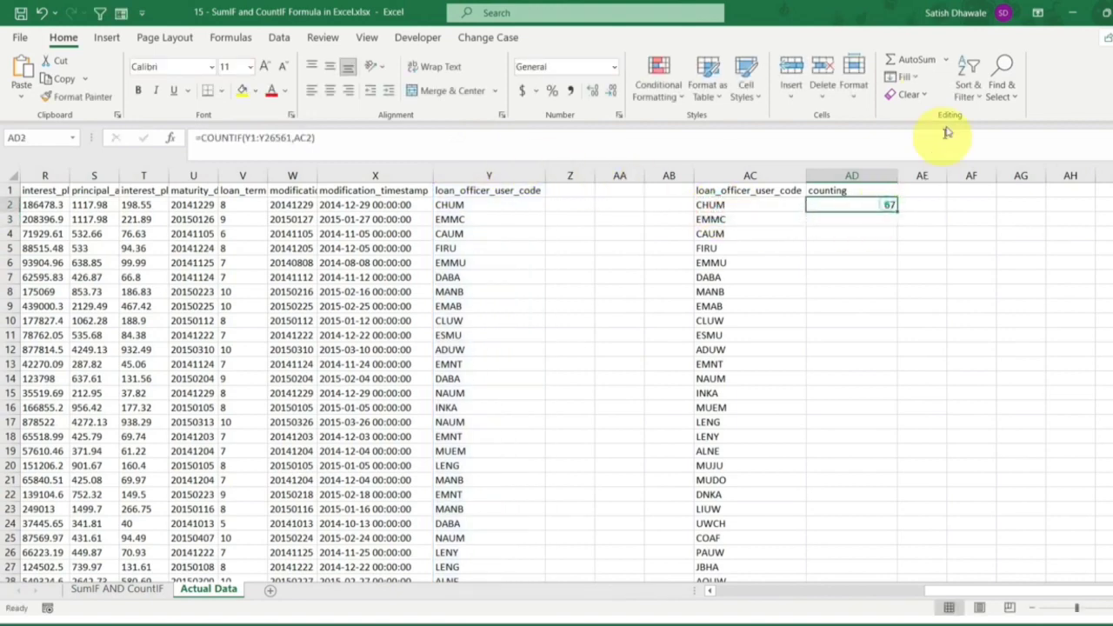
{"action": "left_click", "coordinate": [910, 94]}
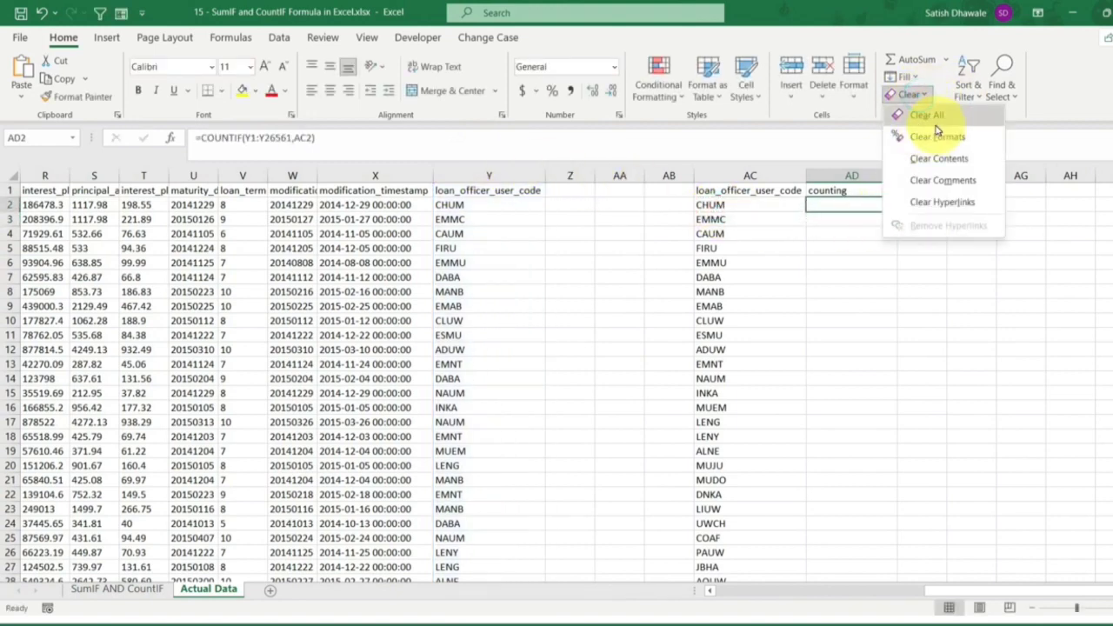
{"action": "left_click", "coordinate": [777, 136]}
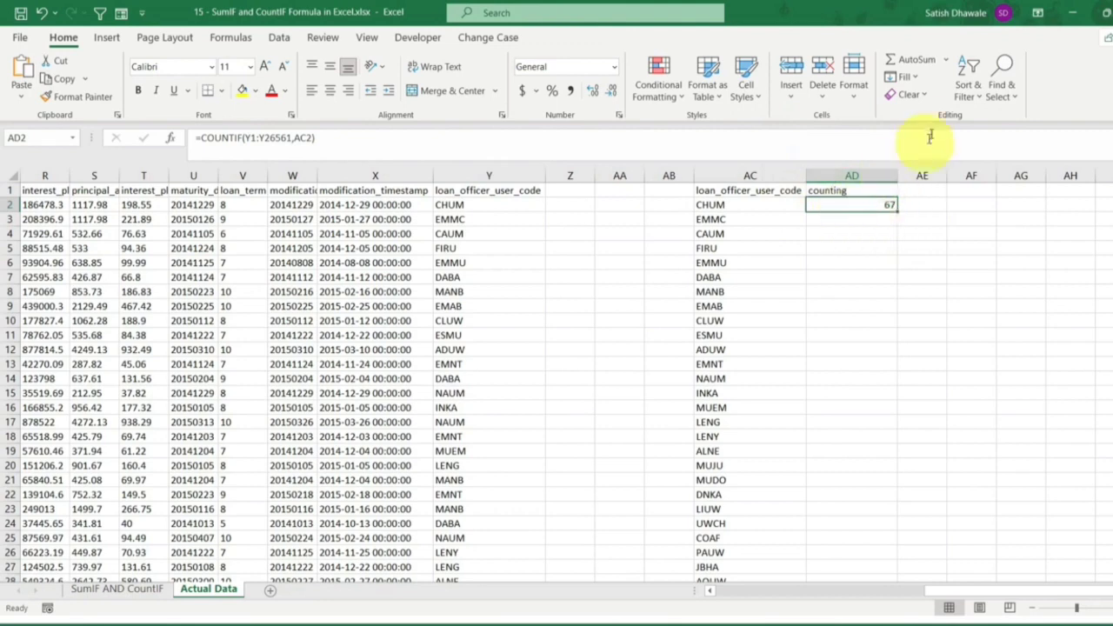
{"action": "left_click", "coordinate": [910, 94]}
{"action": "left_click", "coordinate": [1091, 106]}
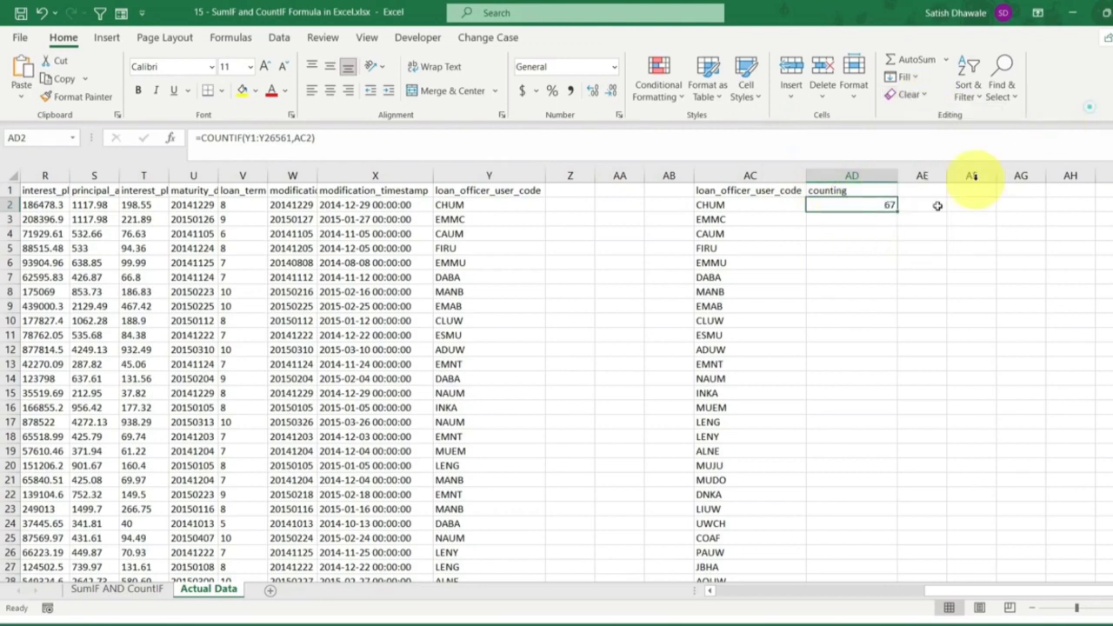
Step: Fill the COUNTIF formula from AD2 down the counting column alongside all loan officer codes
{"action": "double_click", "coordinate": [897, 211]}
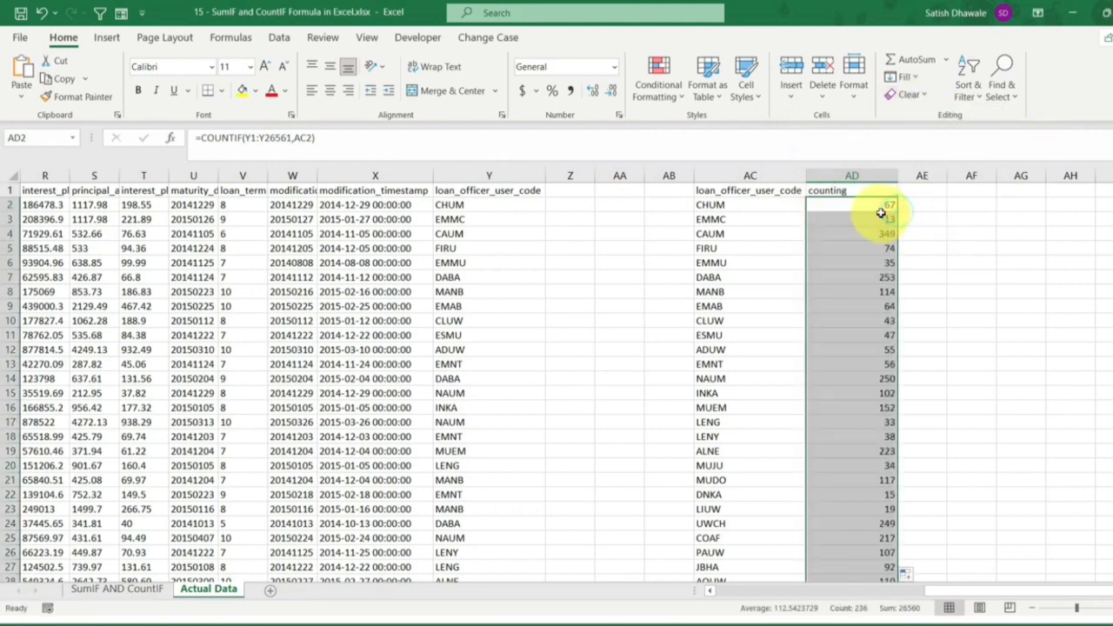
{"action": "scroll", "coordinate": [864, 236], "scroll_direction": "down", "scroll_amount": 13}
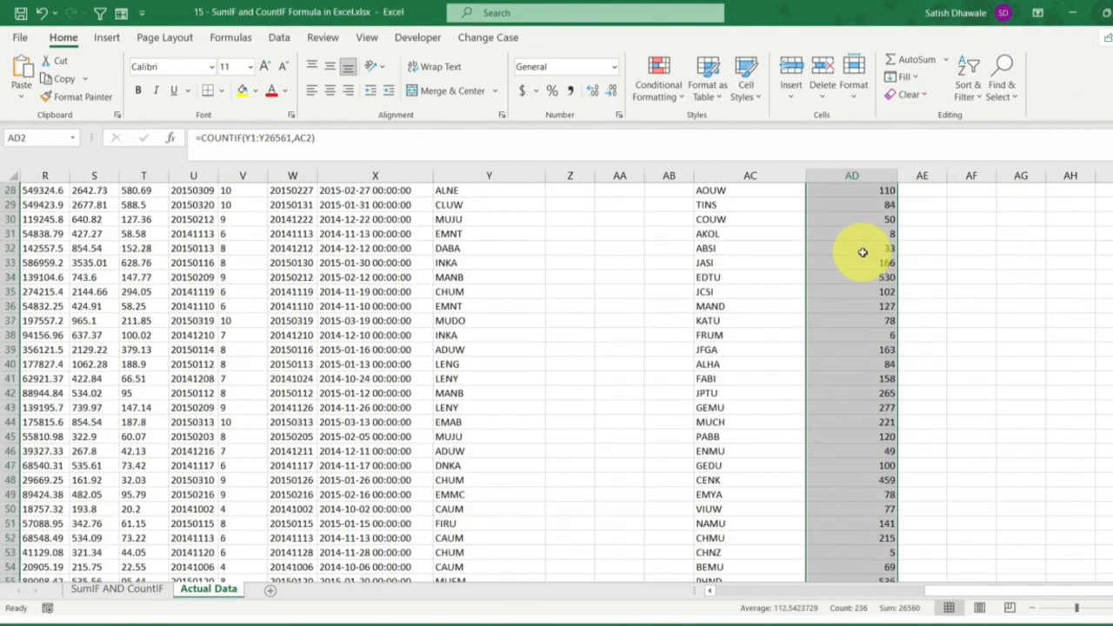
{"action": "scroll", "coordinate": [859, 253], "scroll_direction": "up", "scroll_amount": 13}
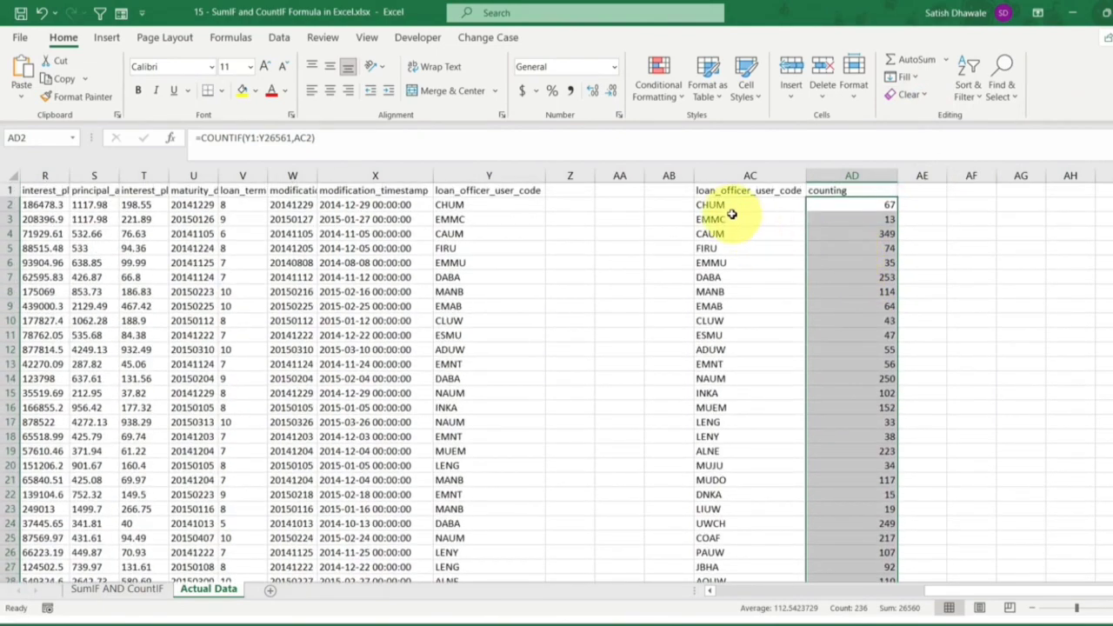
Step: Compare the first loan officer codes in column AC with their counts and COUNTIF formulas in column AD
{"action": "left_click", "coordinate": [728, 208]}
{"action": "left_click", "coordinate": [727, 221]}
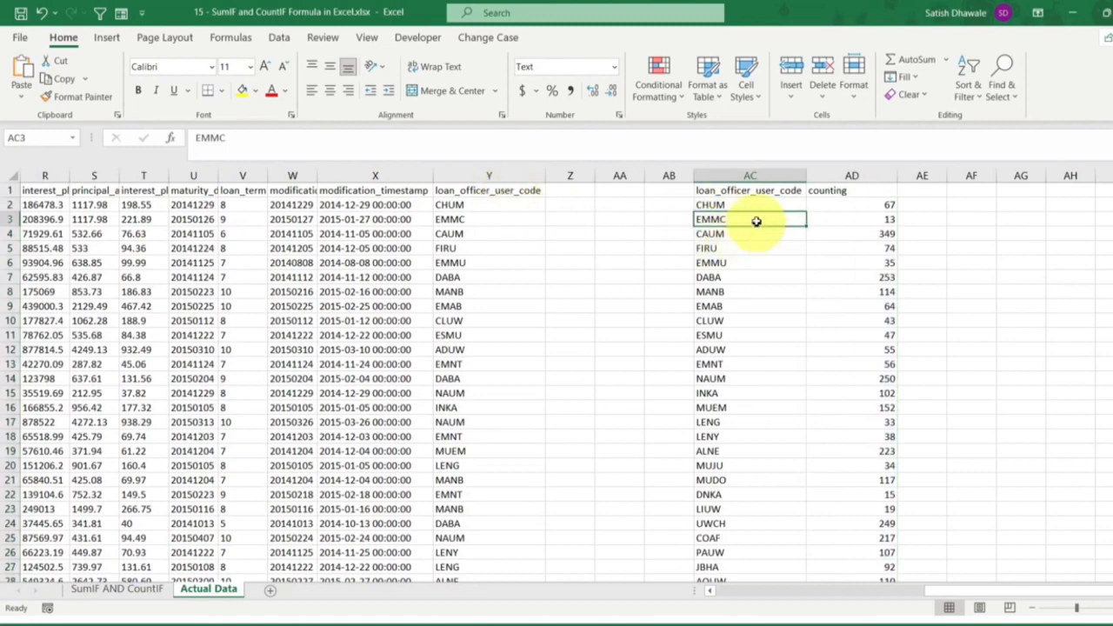
{"action": "left_click_drag", "start_coordinate": [745, 206], "coordinate": [856, 240]}
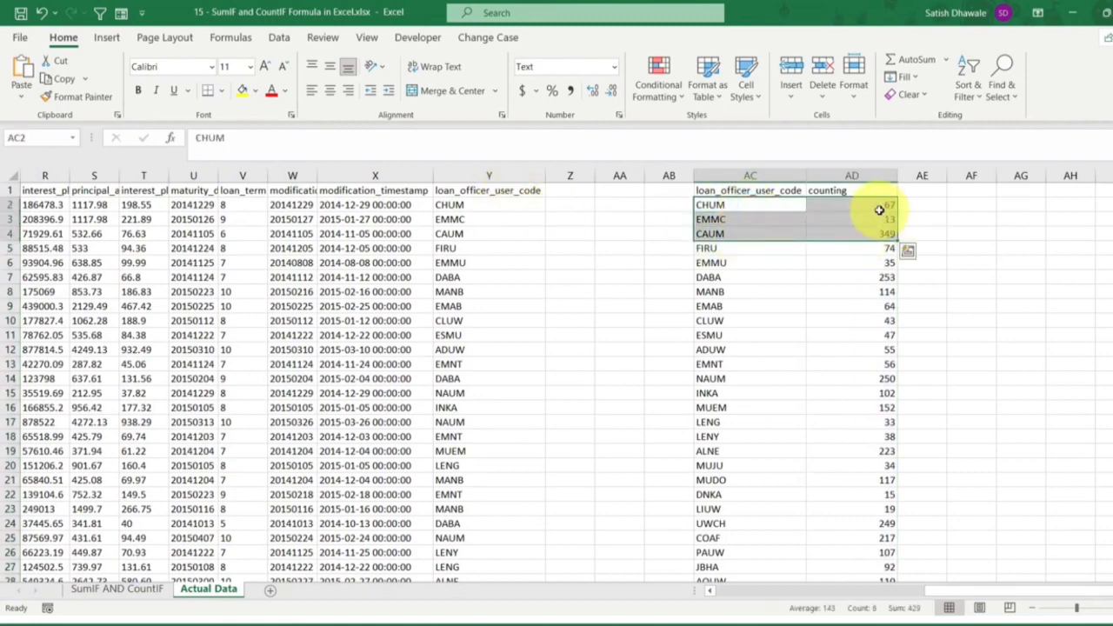
{"action": "left_click", "coordinate": [875, 206]}
{"action": "left_click", "coordinate": [869, 219]}
{"action": "left_click", "coordinate": [871, 233]}
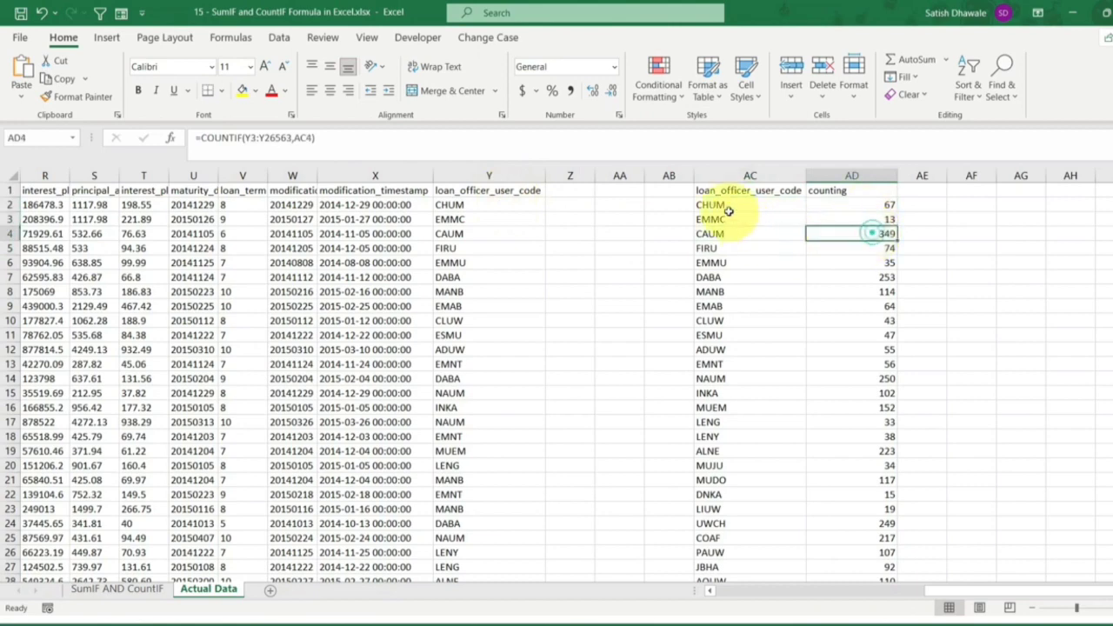
{"action": "left_click", "coordinate": [491, 206]}
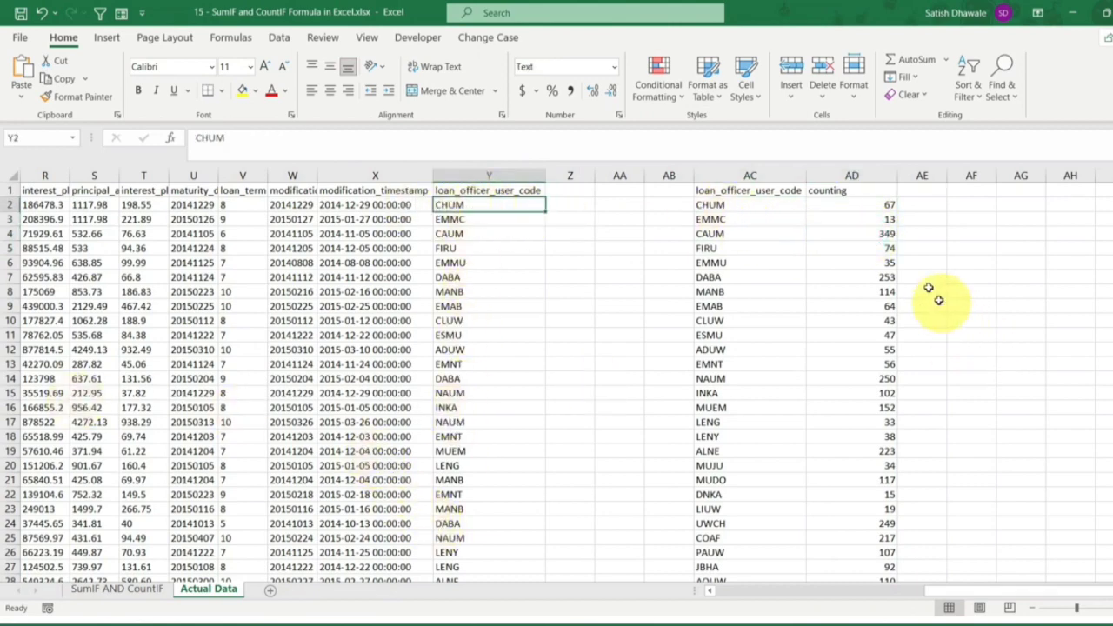
{"action": "left_click", "coordinate": [878, 206]}
{"action": "left_click", "coordinate": [924, 195]}
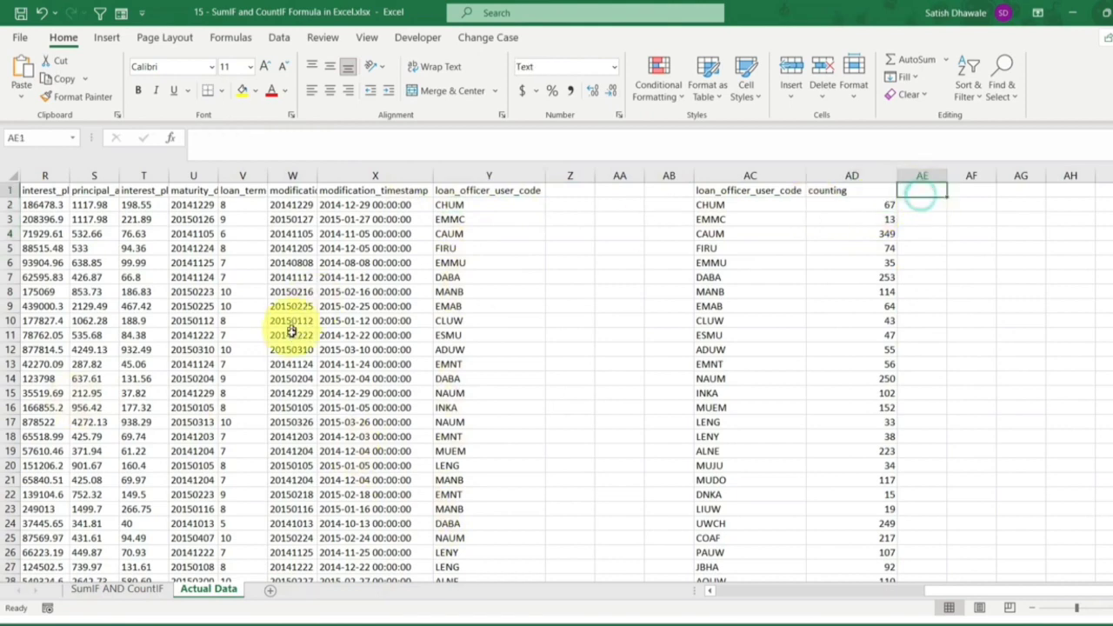
Step: Examine the amount and loan officer code columns, and widen column T to fit its interest_planned_amount_eur header
{"action": "left_click_drag", "start_coordinate": [144, 219], "coordinate": [105, 223]}
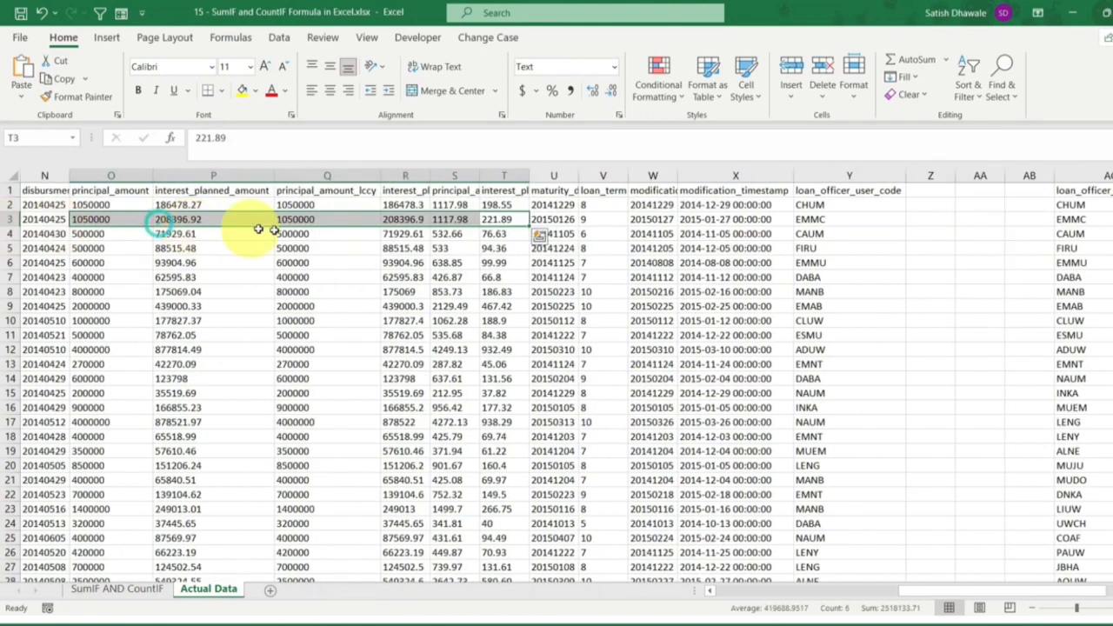
{"action": "left_click_drag", "start_coordinate": [315, 191], "coordinate": [300, 376]}
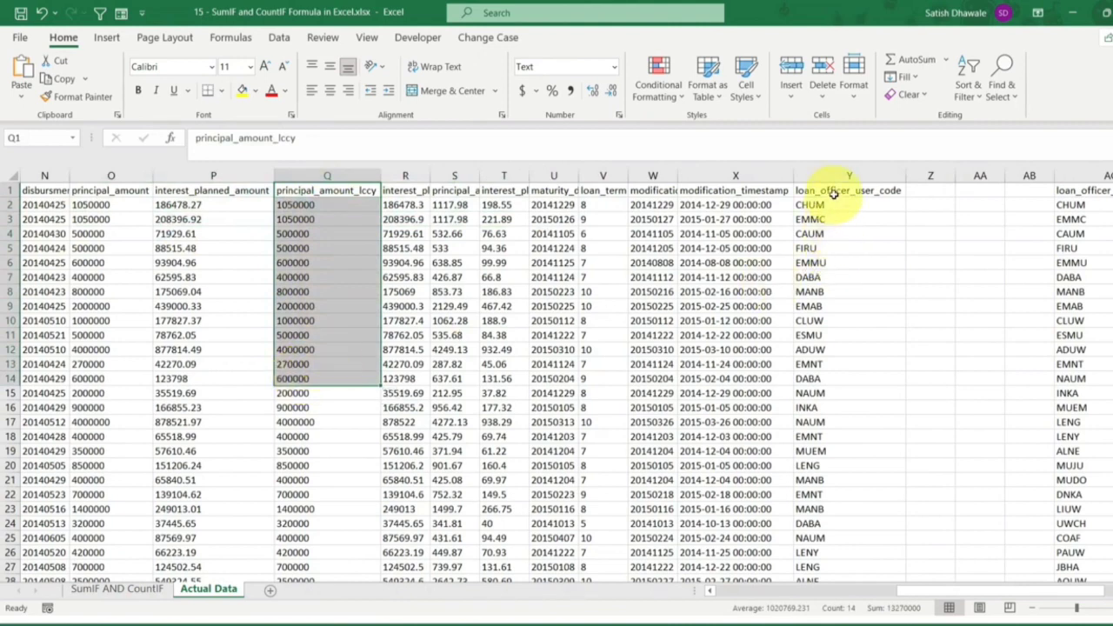
{"action": "left_click_drag", "start_coordinate": [835, 191], "coordinate": [822, 365]}
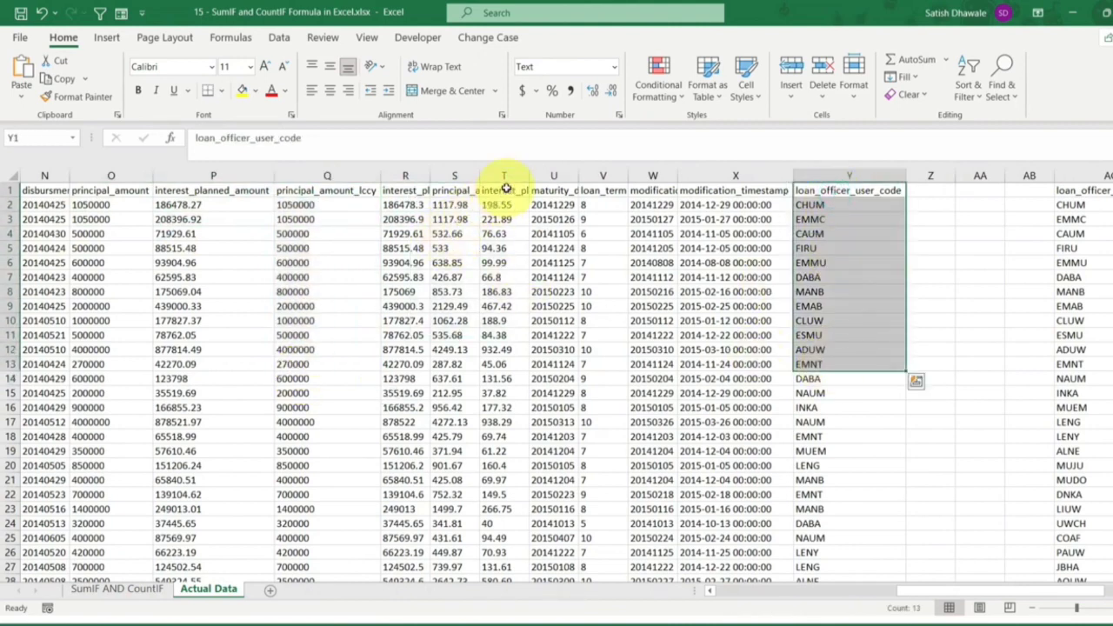
{"action": "left_click_drag", "start_coordinate": [504, 190], "coordinate": [504, 393]}
{"action": "left_click_drag", "start_coordinate": [529, 176], "coordinate": [621, 178]}
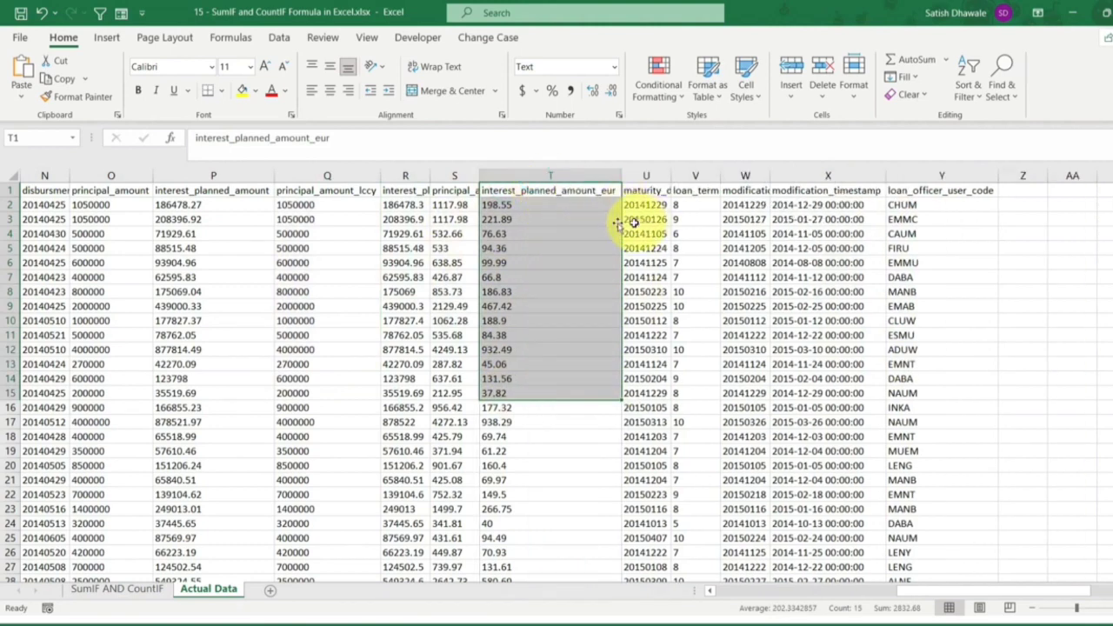
{"action": "left_click_drag", "start_coordinate": [529, 202], "coordinate": [502, 417]}
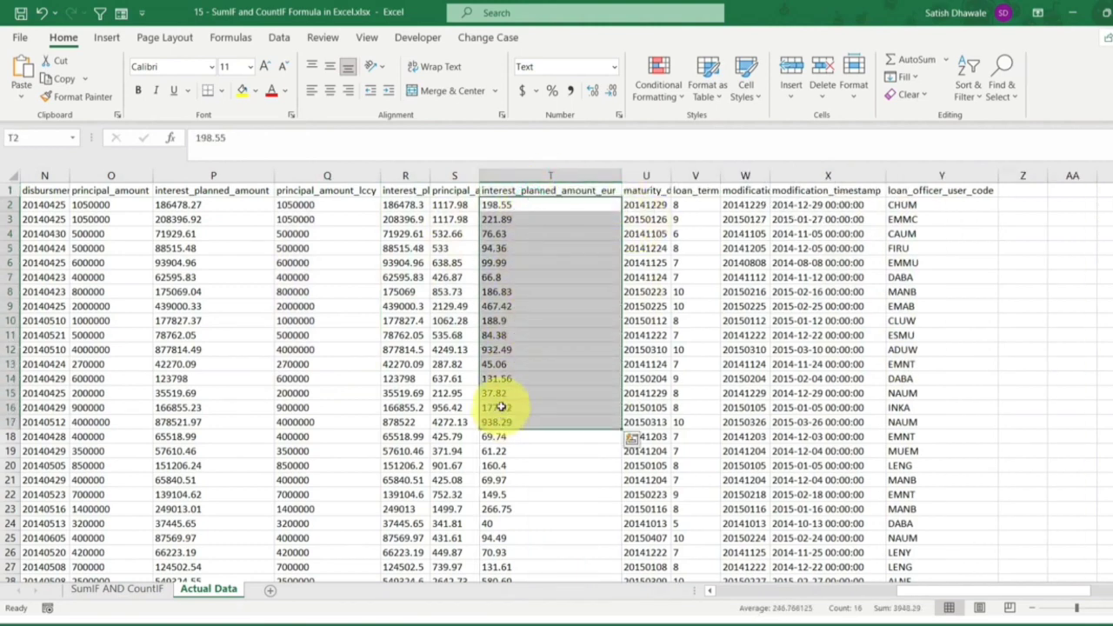
Step: Enter the header "interest" in AE1, beside the counting column
{"action": "scroll", "coordinate": [1094, 592], "scroll_direction": "right", "scroll_amount": 5}
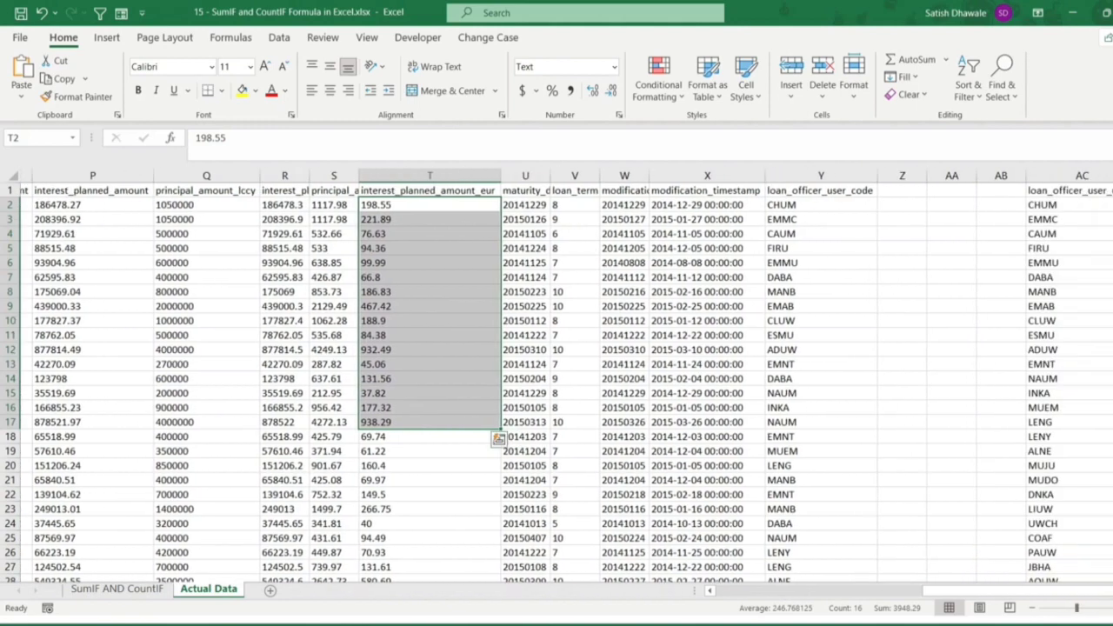
{"action": "left_click", "coordinate": [971, 192]}
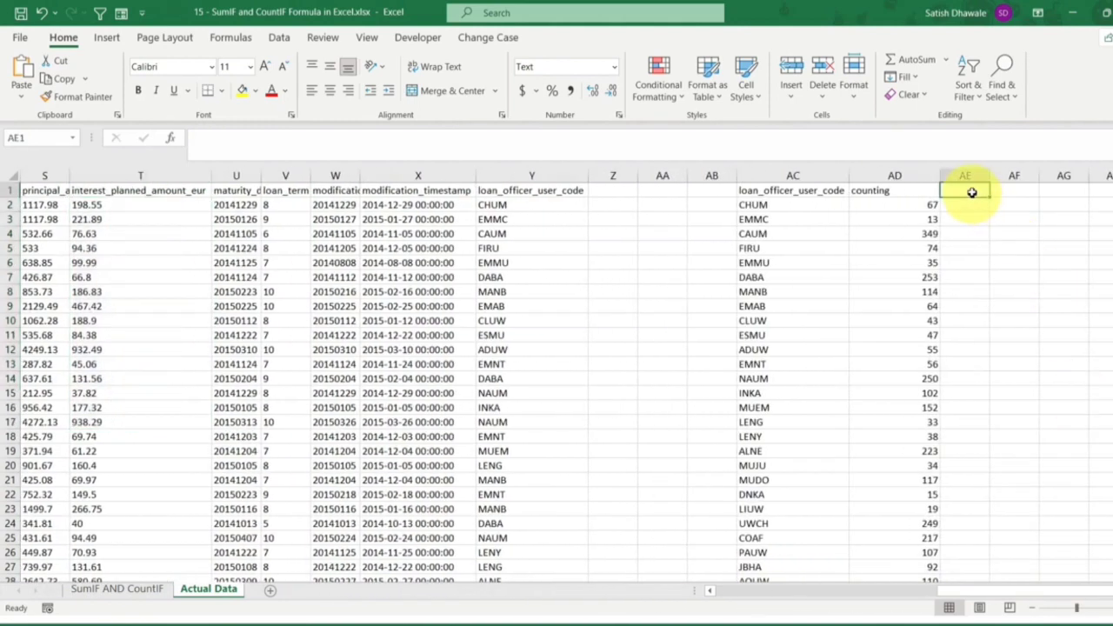
{"action": "type", "text": "interes"}
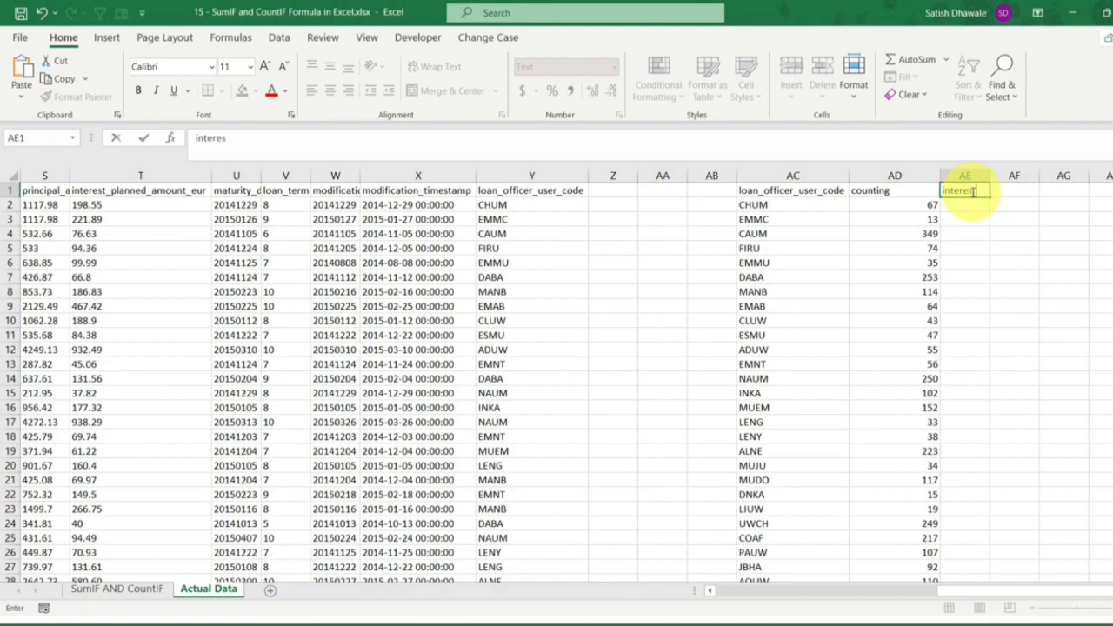
{"action": "key", "text": "Return"}
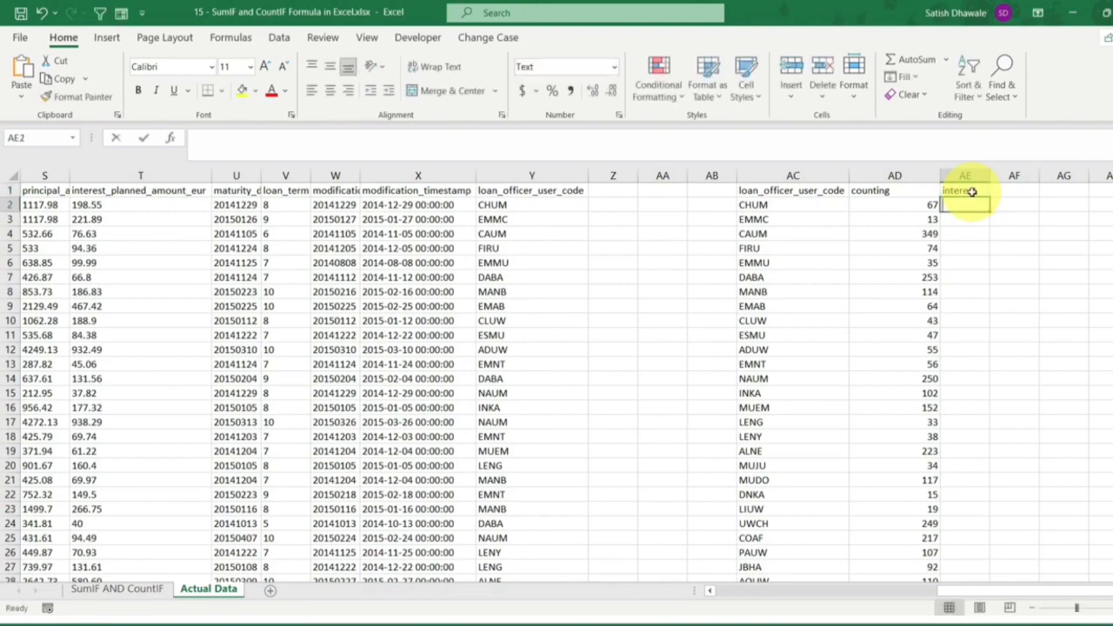
{"action": "type", "text": "=sumi"}
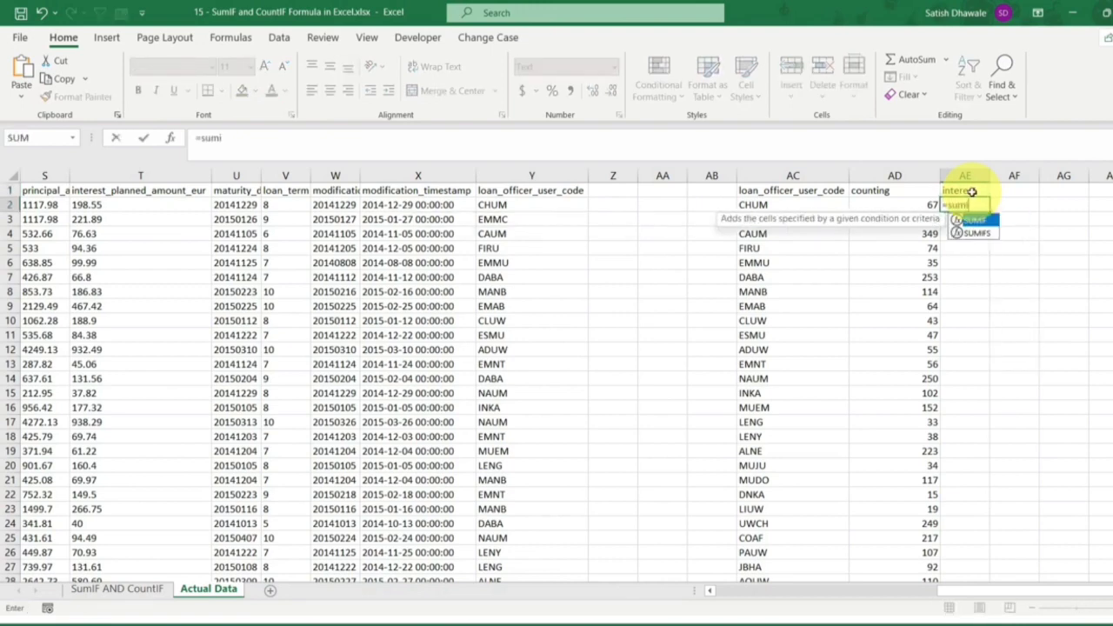
{"action": "key", "text": "Tab"}
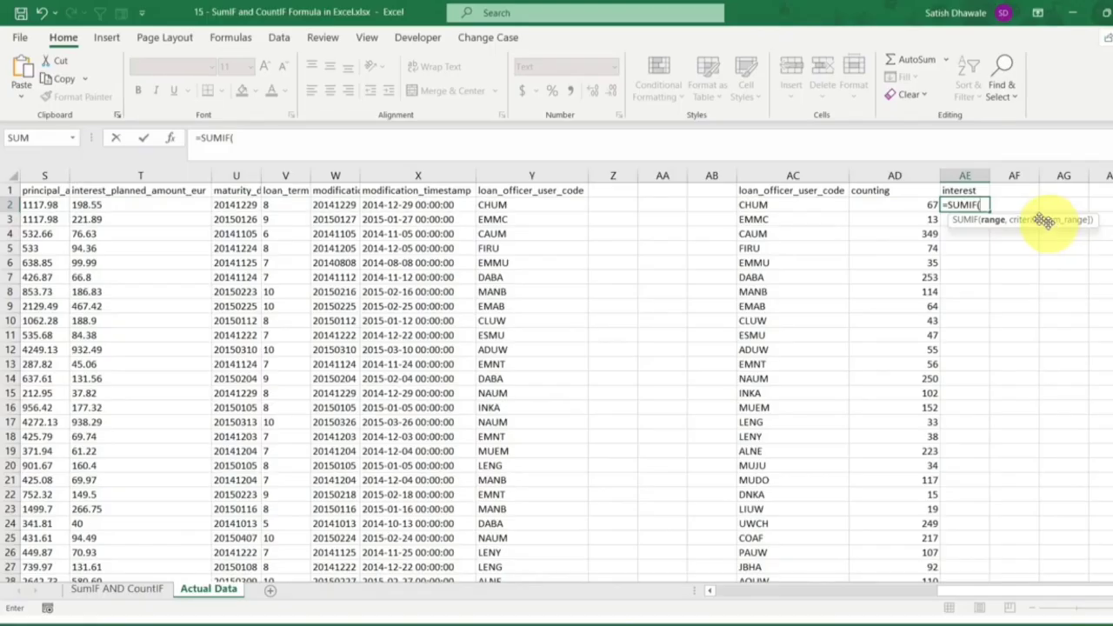
{"action": "key", "text": "Escape"}
Step: Clear the text format from AE2 and enter =SUMIF(Y:Y,AC2,T:T) to total planned interest for the first loan officer code
{"action": "left_click", "coordinate": [910, 94]}
{"action": "left_click", "coordinate": [929, 127]}
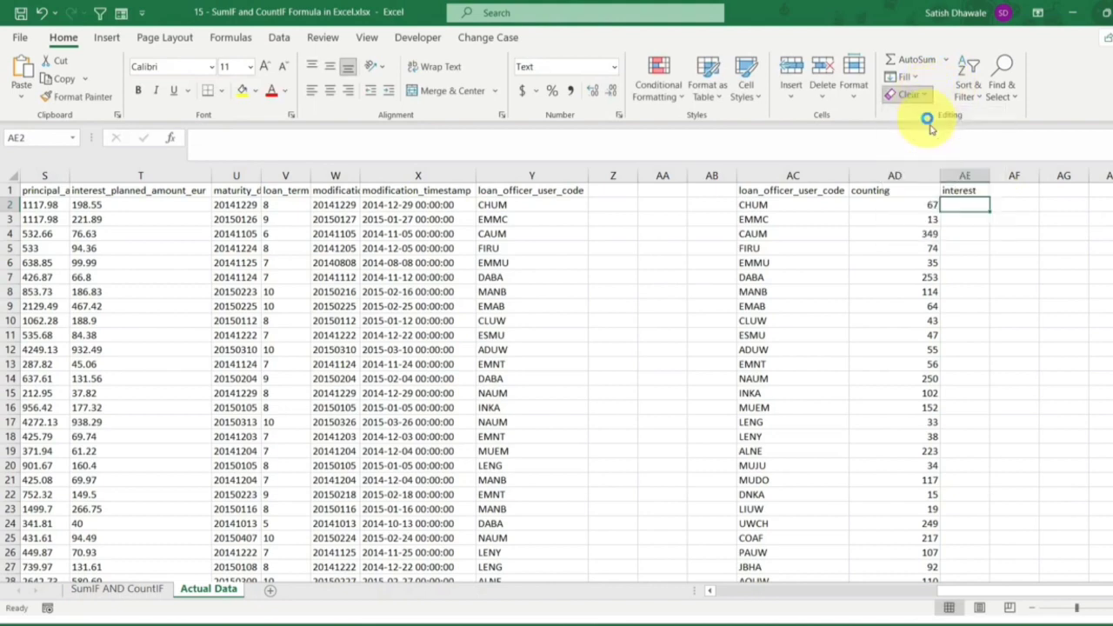
{"action": "type", "text": "=sumif"}
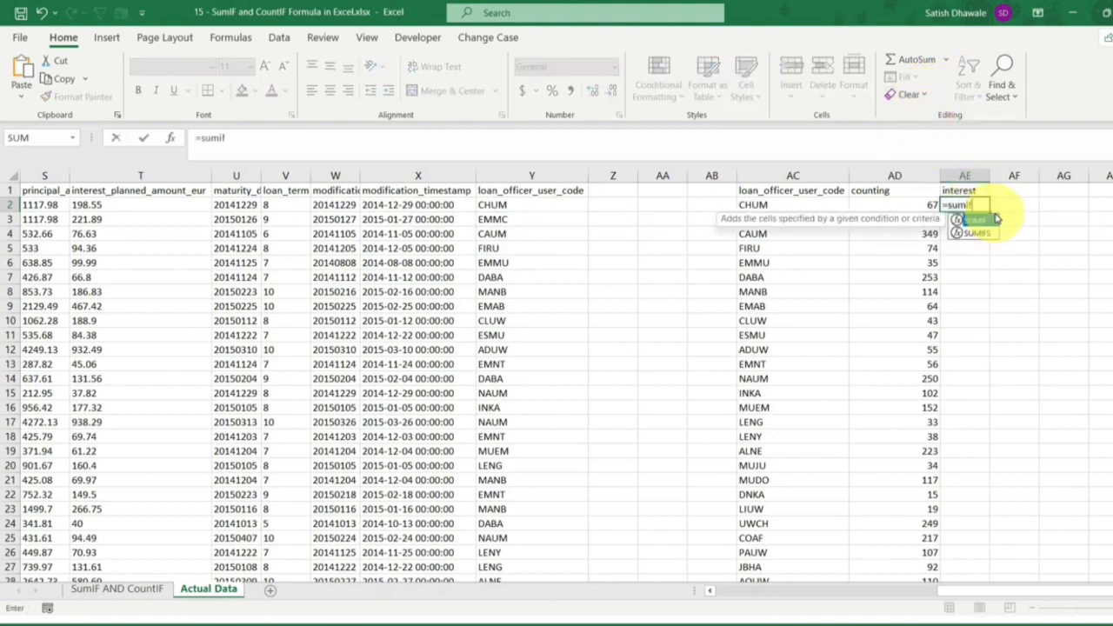
{"action": "double_click", "coordinate": [994, 221]}
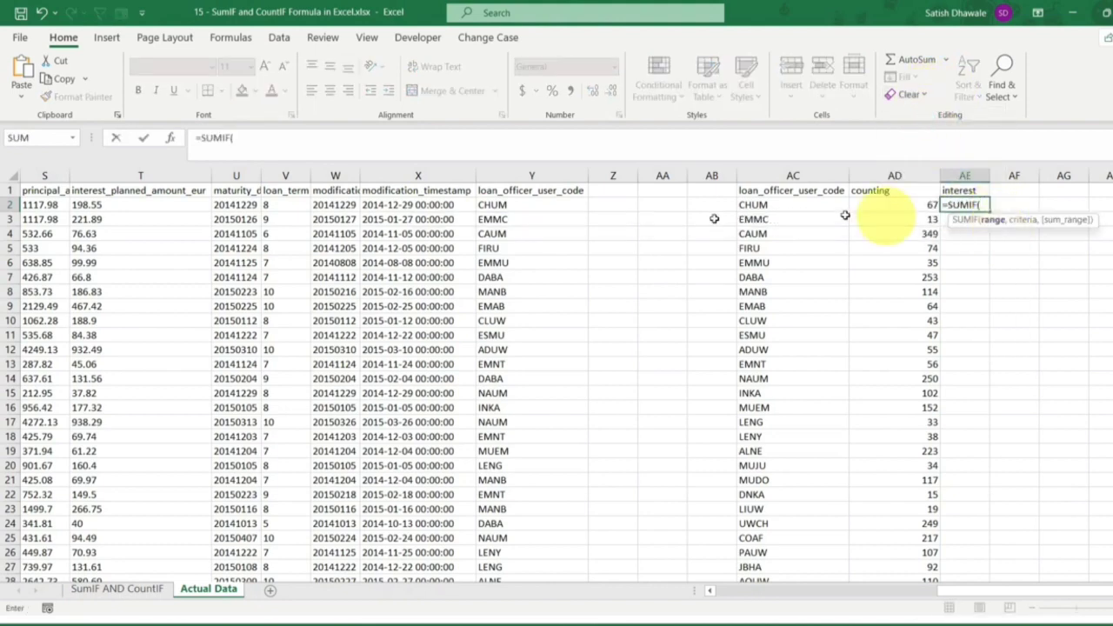
{"action": "left_click", "coordinate": [522, 171]}
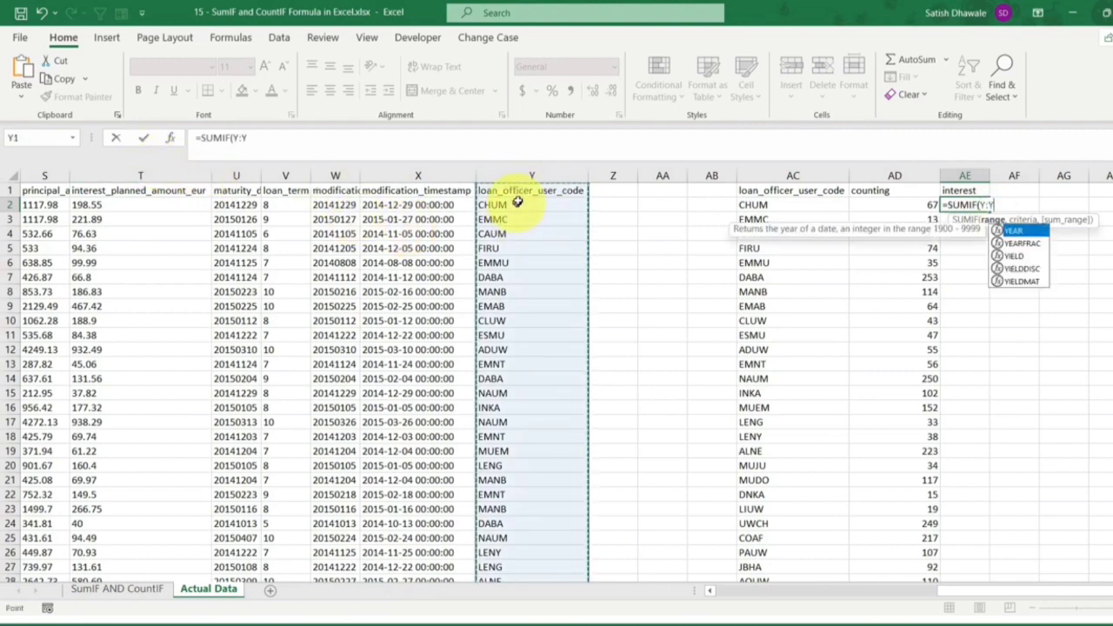
{"action": "left_click", "coordinate": [1020, 208]}
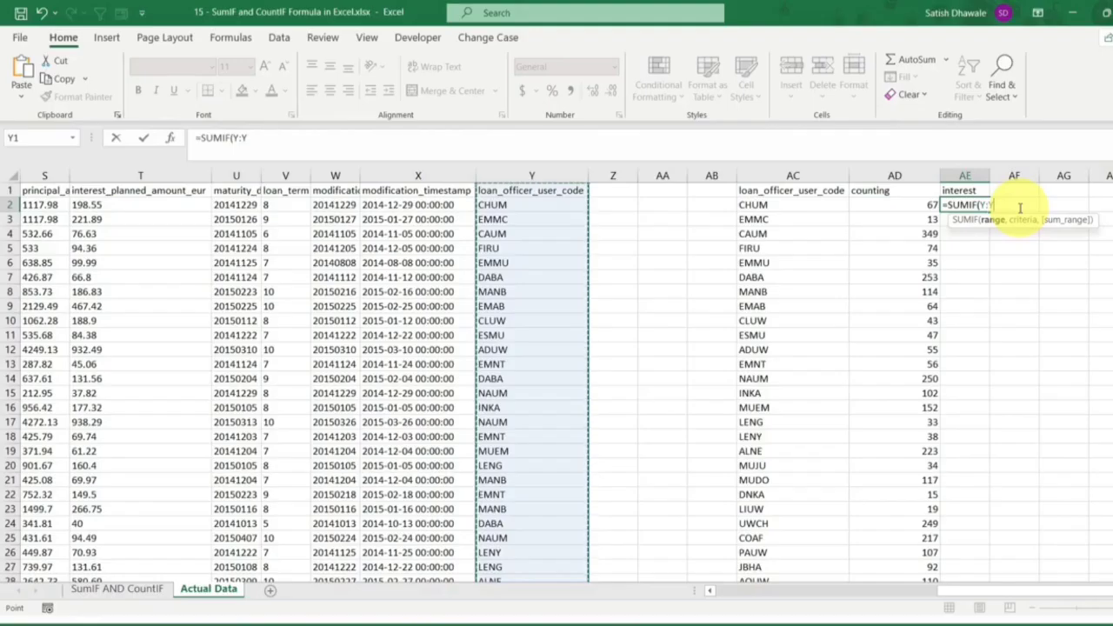
{"action": "type", "text": ","}
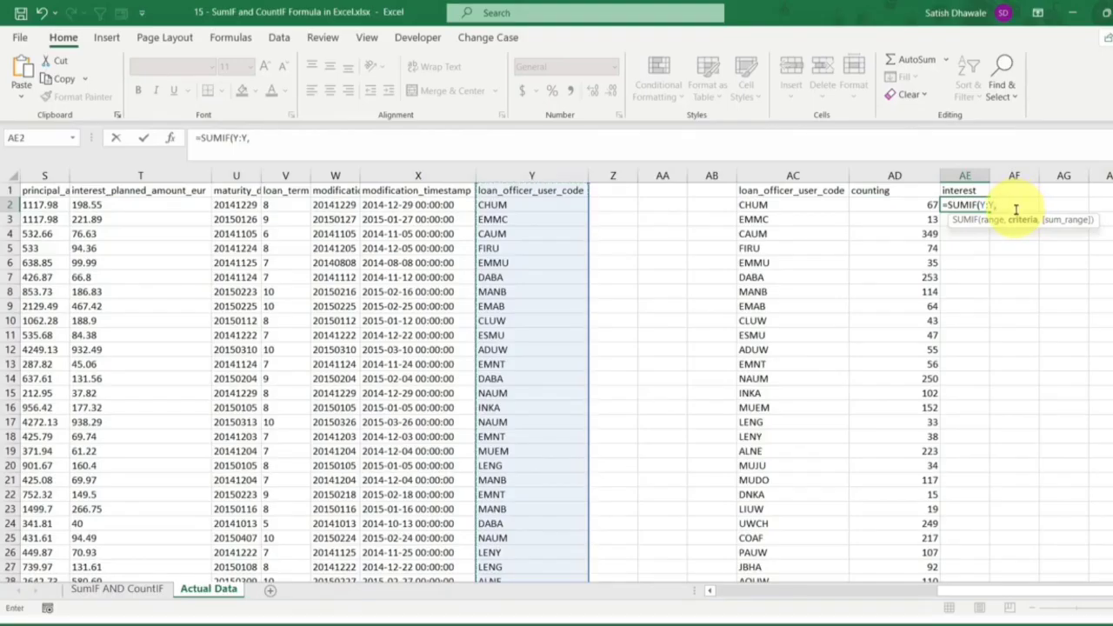
{"action": "left_click", "coordinate": [809, 204]}
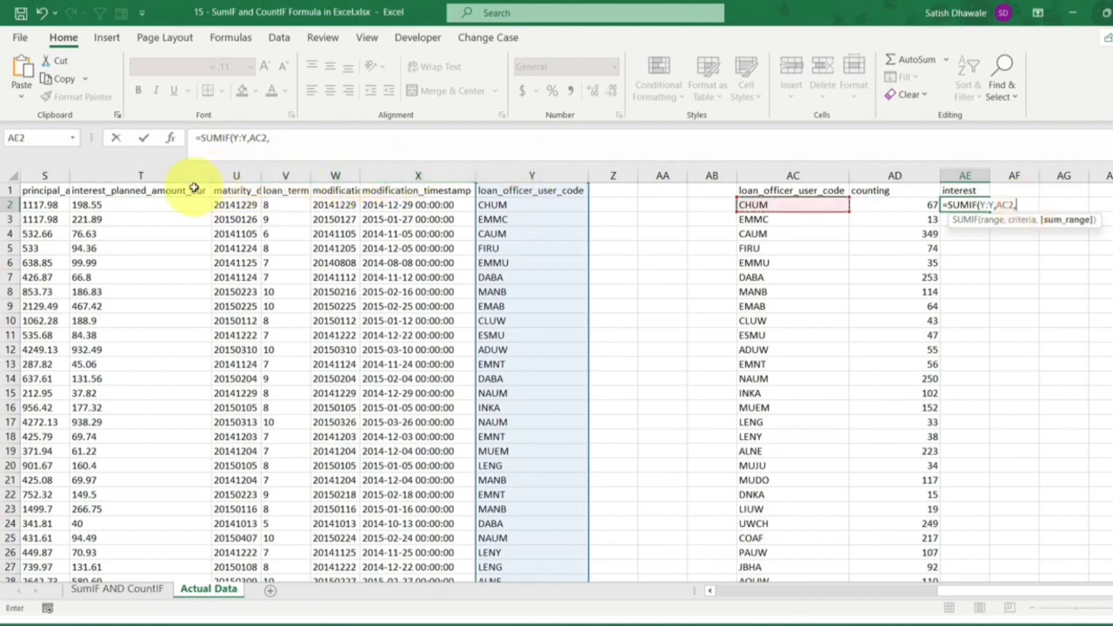
{"action": "left_click", "coordinate": [138, 175]}
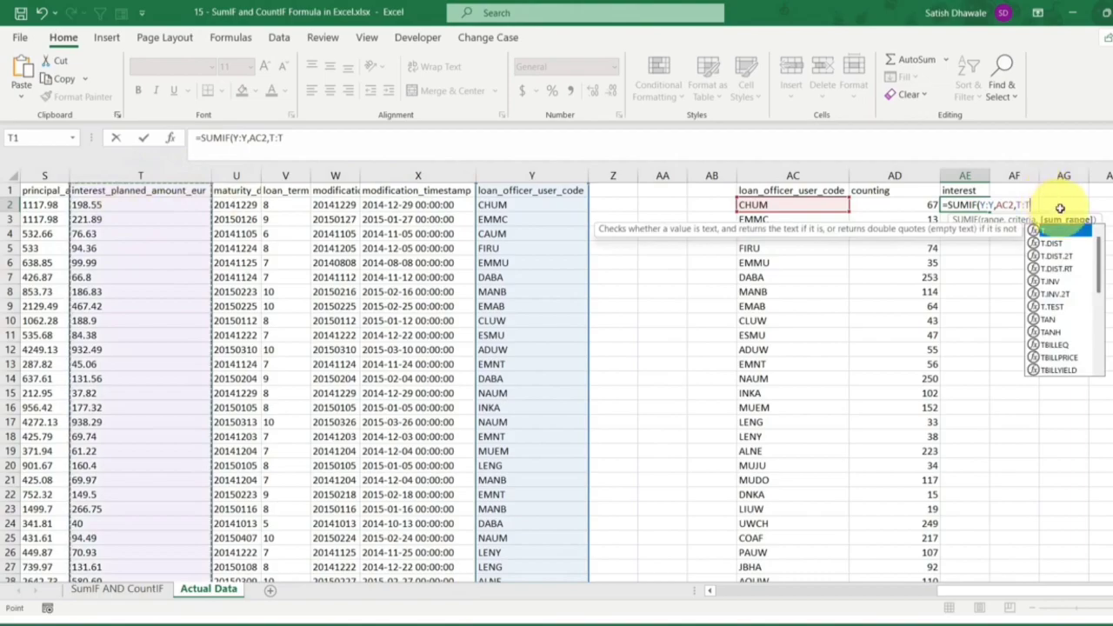
{"action": "key", "text": "Escape"}
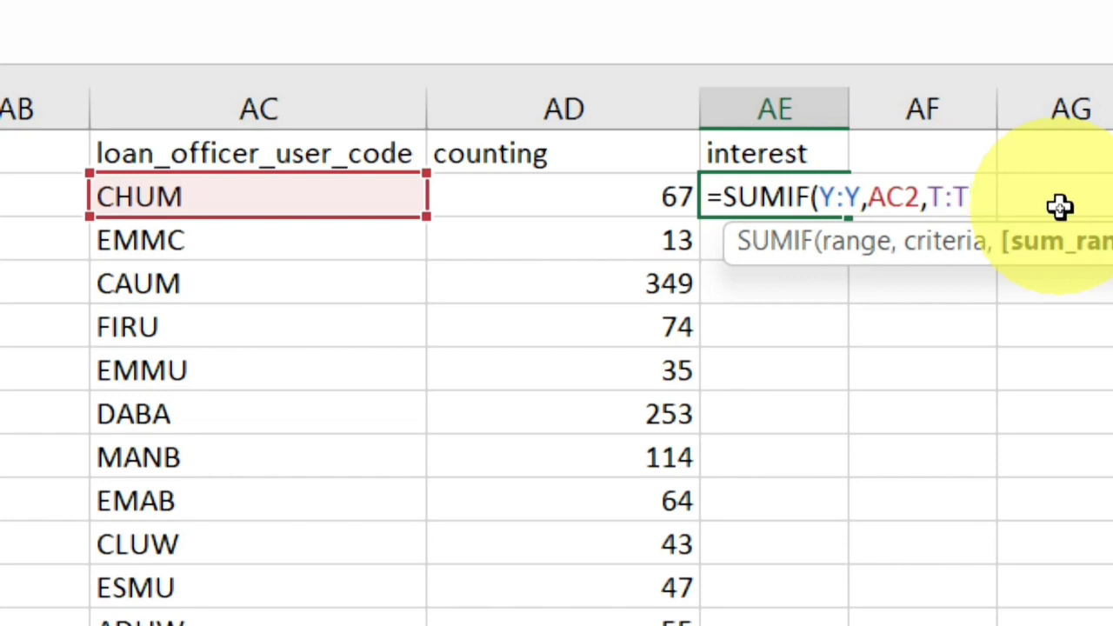
{"action": "key", "text": "Return"}
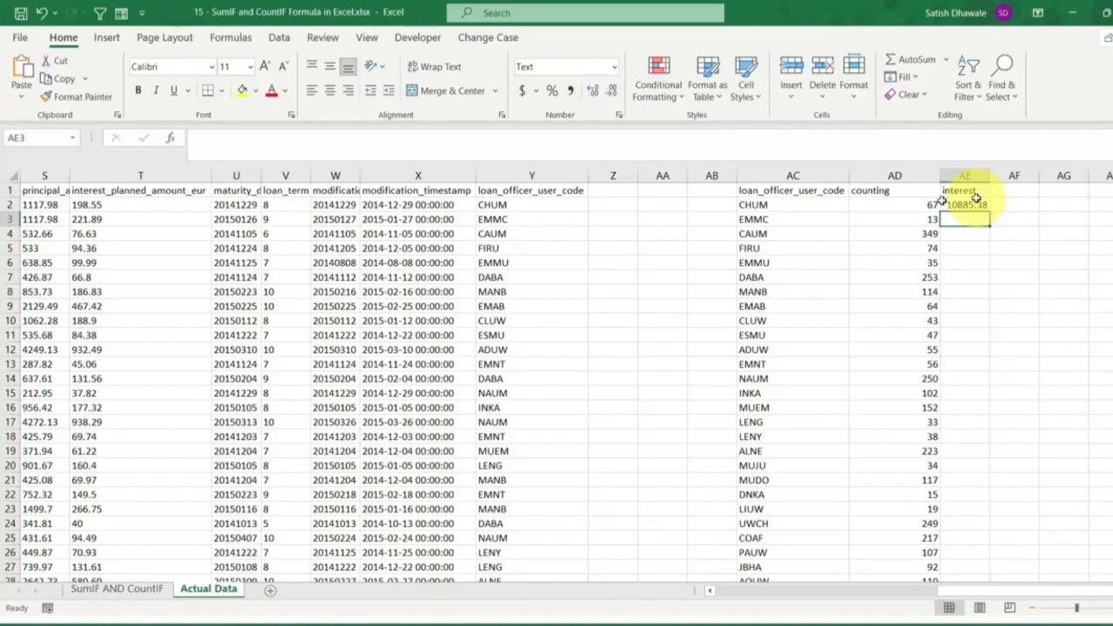
Step: Inspect the ranges used by the COUNTIF formulas in AD2, AD10 and AD15 of the counting column
{"action": "double_click", "coordinate": [598, 200]}
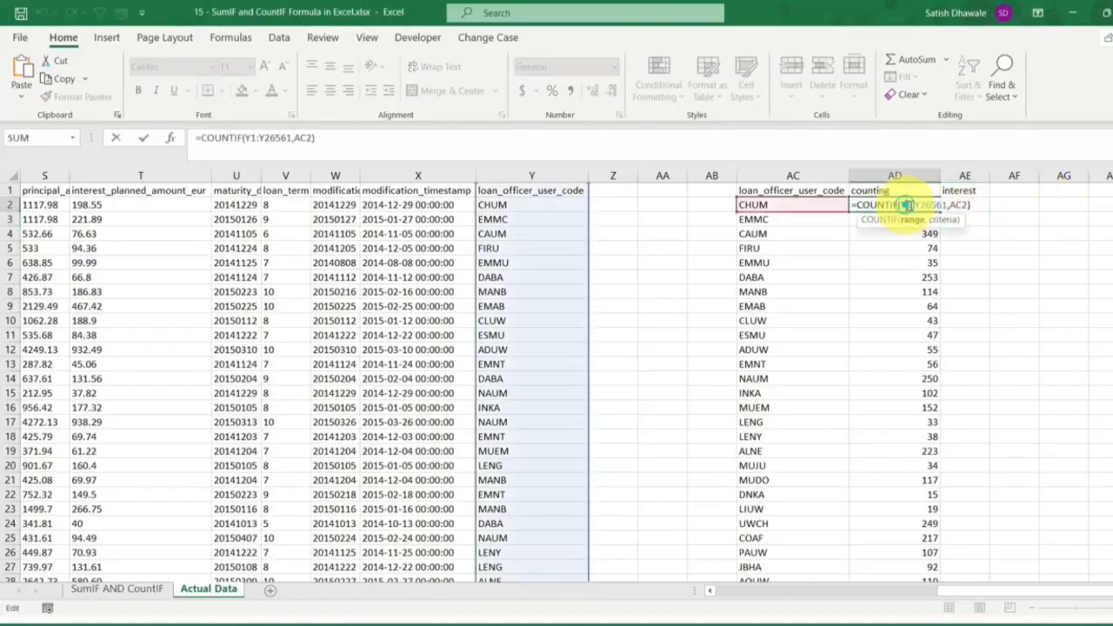
{"action": "left_click_drag", "start_coordinate": [904, 205], "coordinate": [946, 206]}
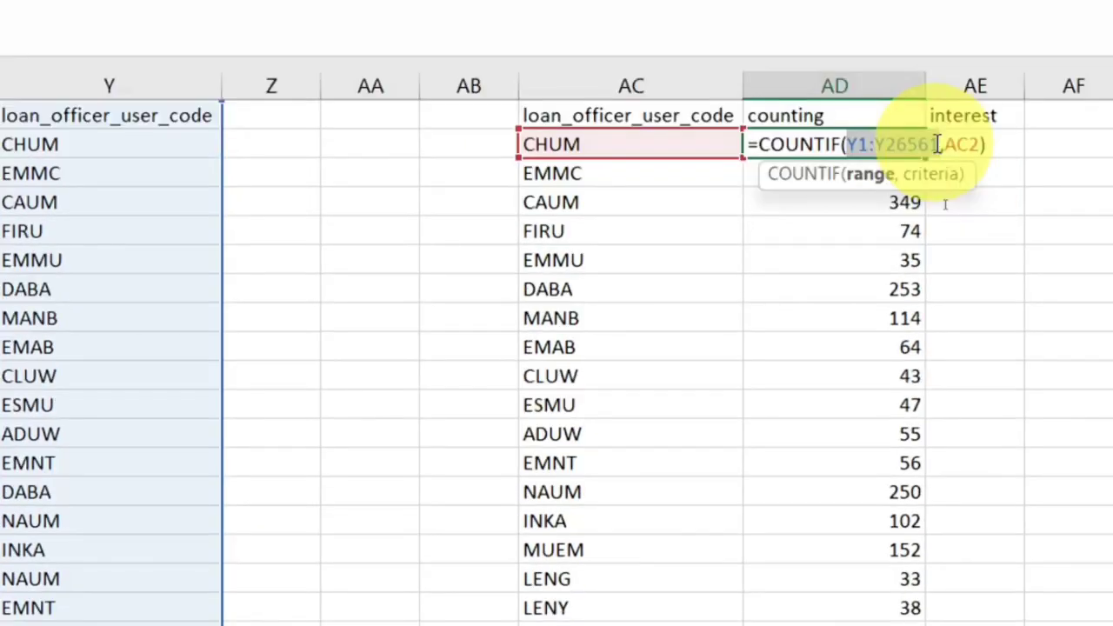
{"action": "key", "text": "Return"}
{"action": "double_click", "coordinate": [847, 440]}
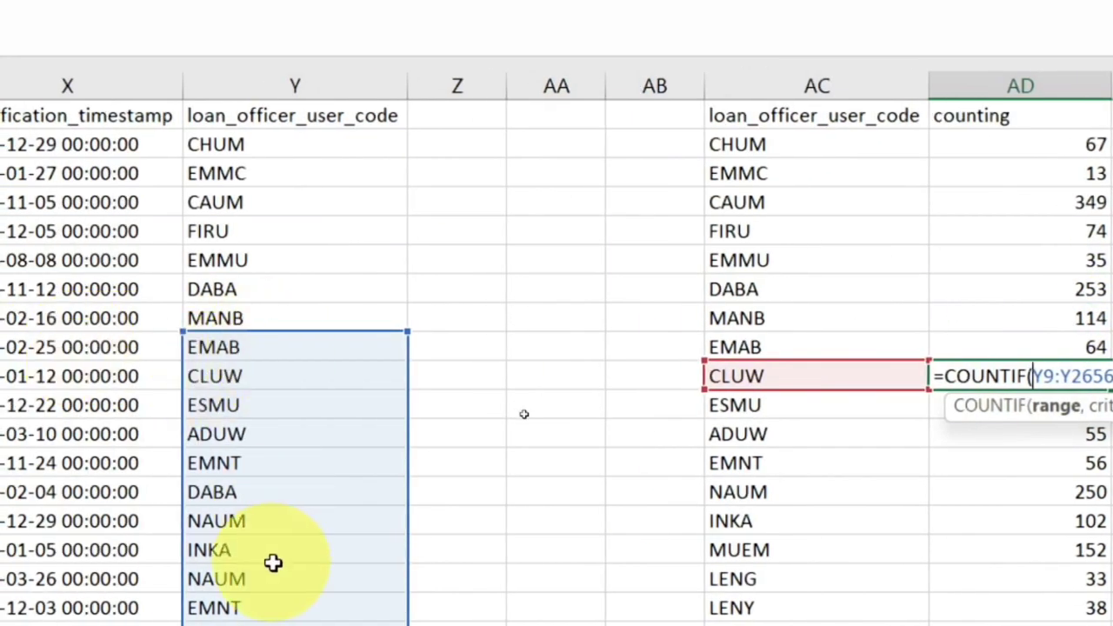
{"action": "key", "text": "Escape"}
{"action": "double_click", "coordinate": [1072, 521]}
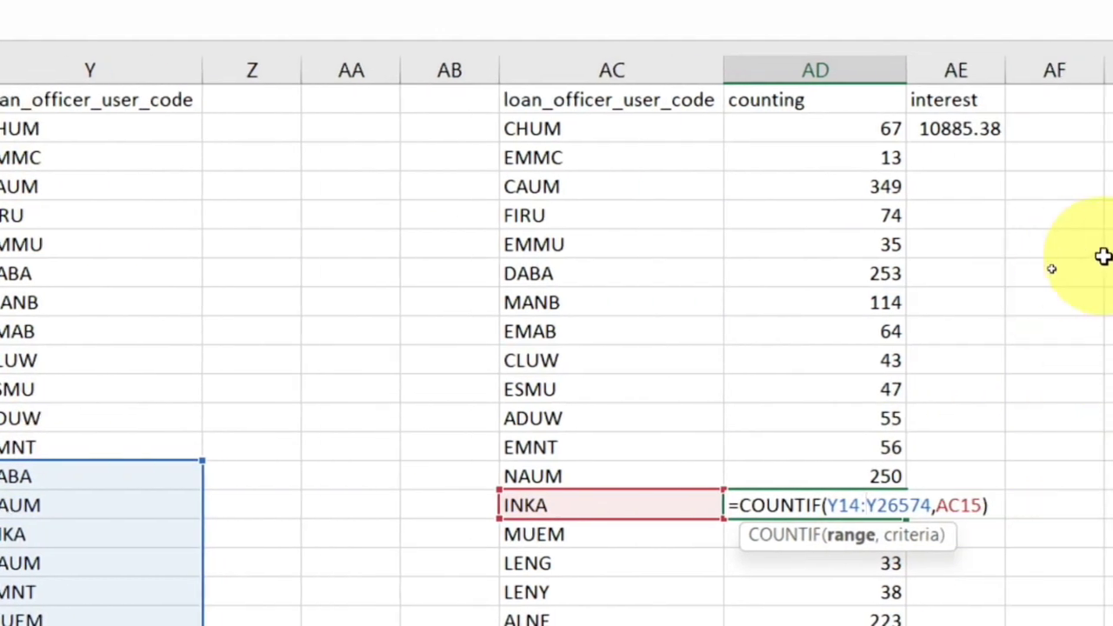
{"action": "key", "text": "Escape"}
Step: Make the COUNTIF range in AD2 absolute as $Y$1:$Y$26561 and fill the formula down the counting column
{"action": "double_click", "coordinate": [834, 131]}
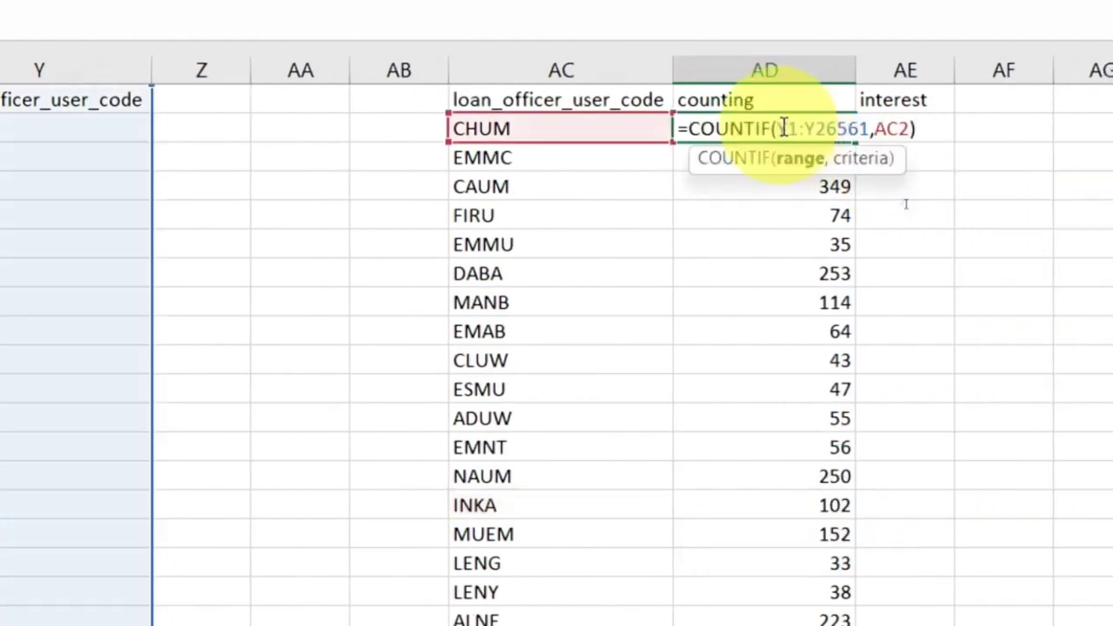
{"action": "left_click_drag", "start_coordinate": [780, 129], "coordinate": [872, 129]}
{"action": "key", "text": "F4"}
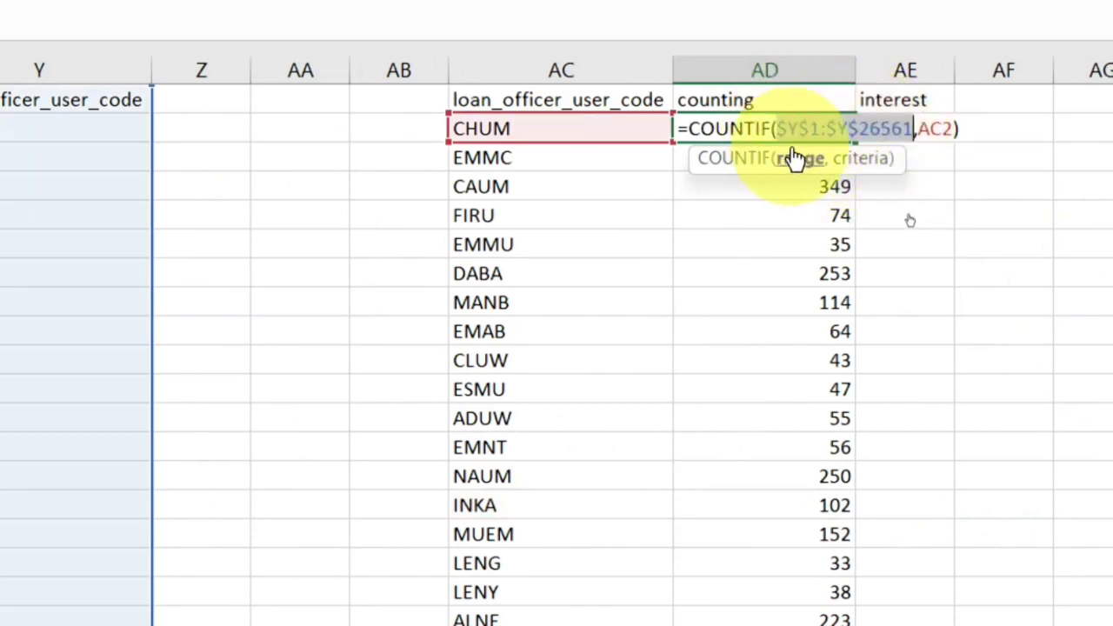
{"action": "key", "text": "Return"}
{"action": "left_click", "coordinate": [844, 131]}
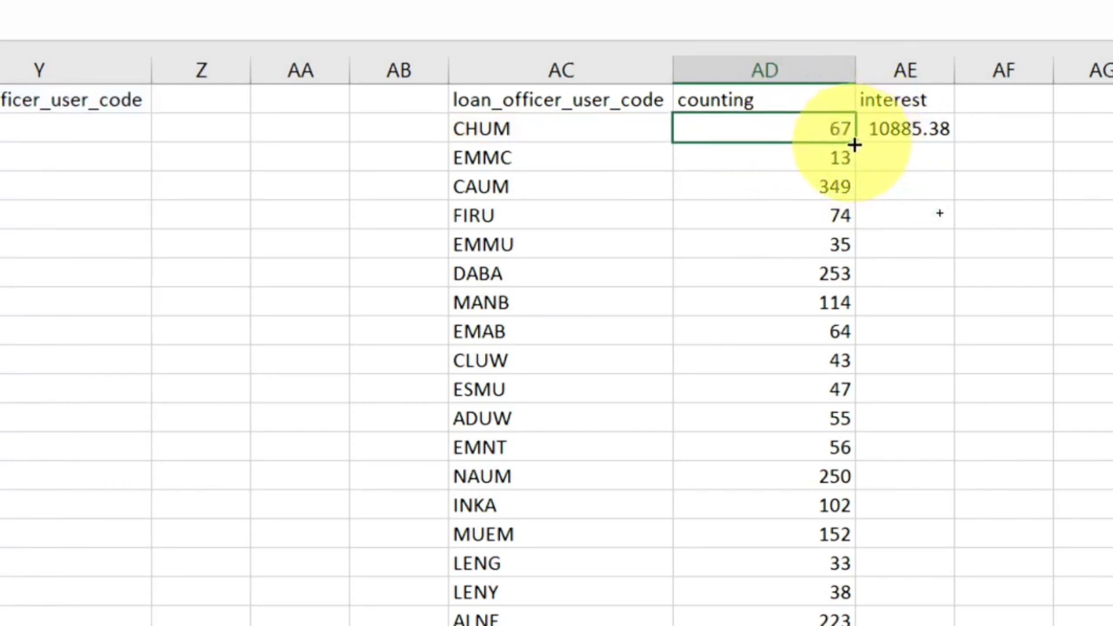
{"action": "double_click", "coordinate": [855, 145]}
{"action": "left_click", "coordinate": [855, 144]}
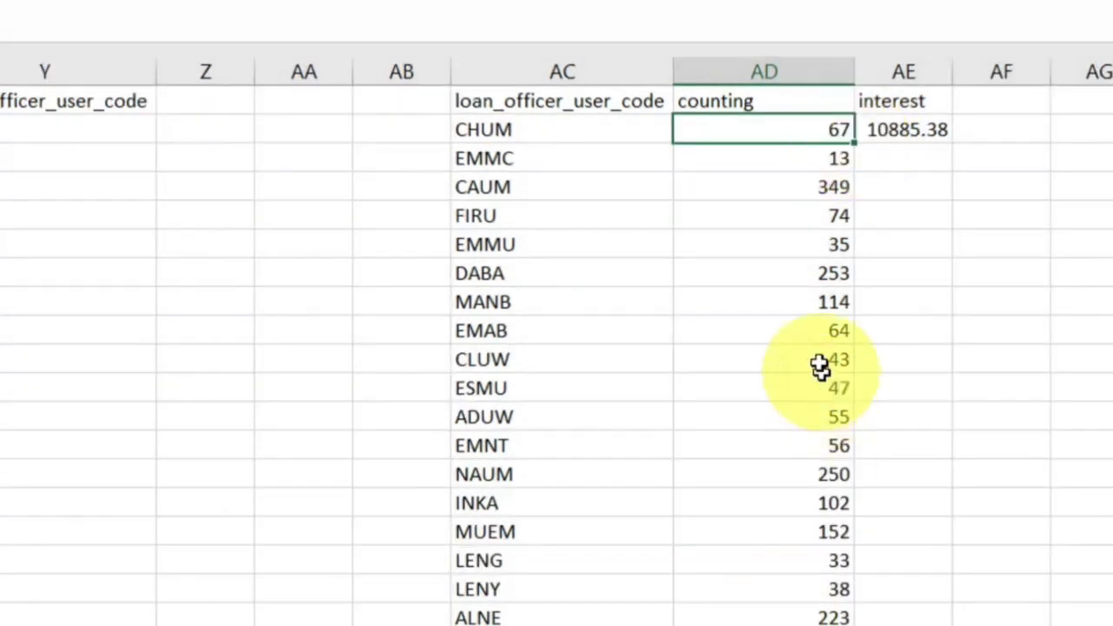
Step: Check the SUMIF formula in AE2 and fill it down the interest column for all loan officer codes
{"action": "double_click", "coordinate": [925, 131]}
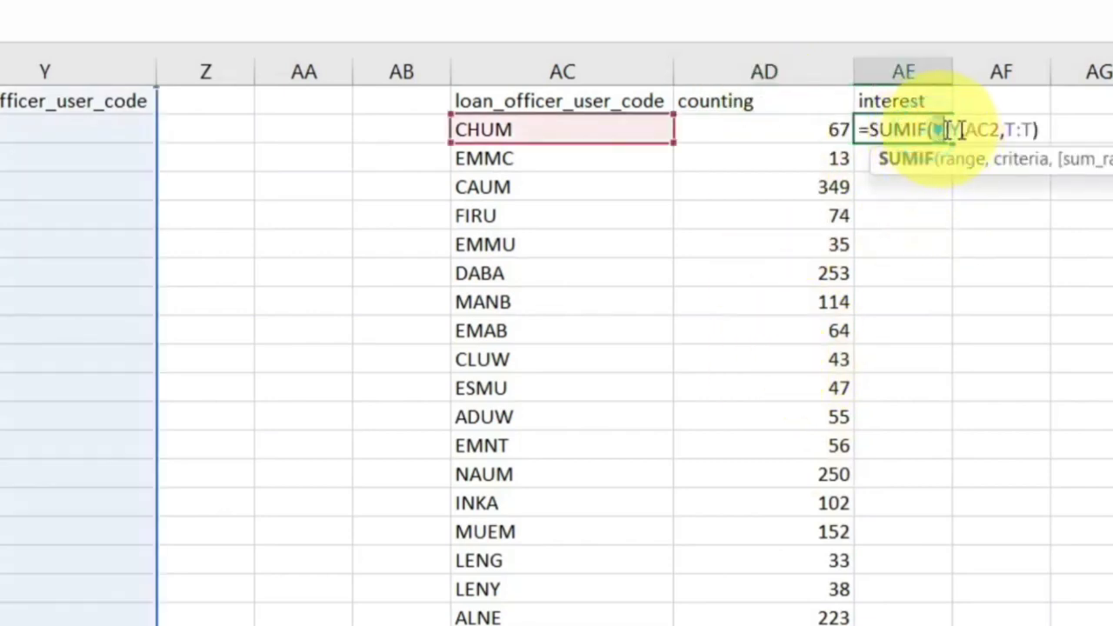
{"action": "key", "text": "Escape"}
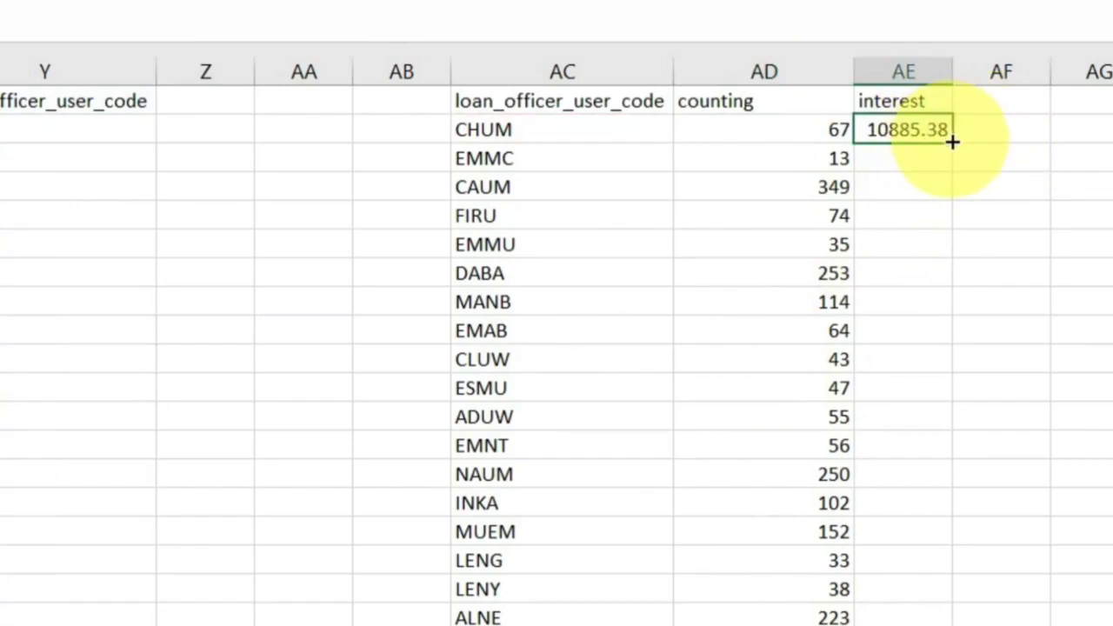
{"action": "double_click", "coordinate": [952, 142]}
Step: Inspect the SUMIF references in AE8, AE17, AE21 and AE2, and compare them with the COUNTIF formula in AD2
{"action": "double_click", "coordinate": [901, 305]}
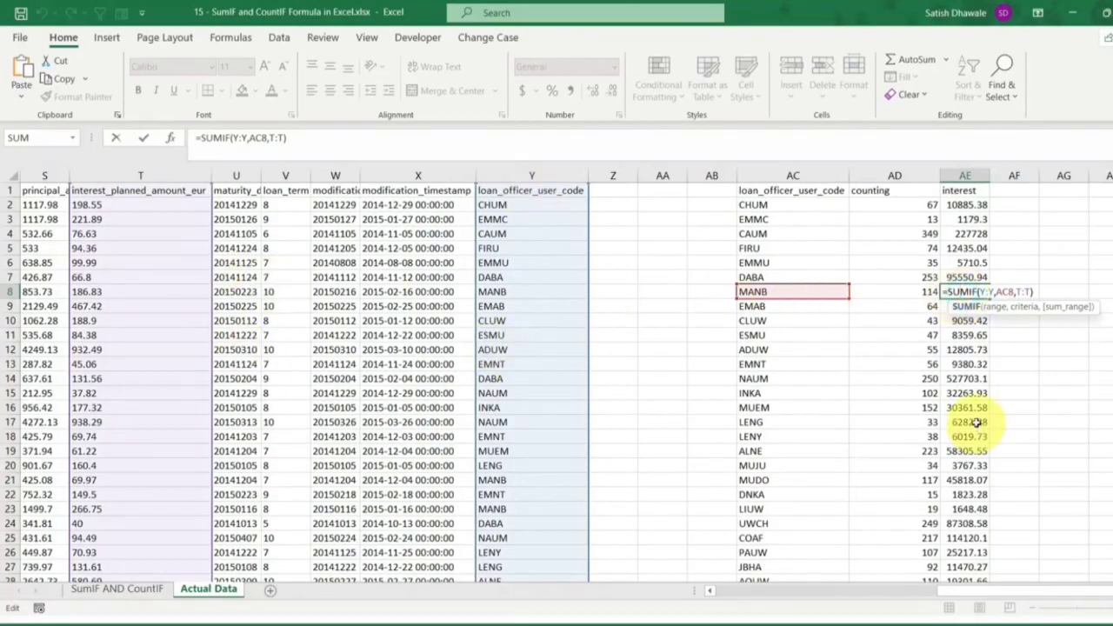
{"action": "key", "text": "Escape"}
{"action": "double_click", "coordinate": [976, 422]}
{"action": "key", "text": "Escape"}
{"action": "left_click", "coordinate": [959, 482]}
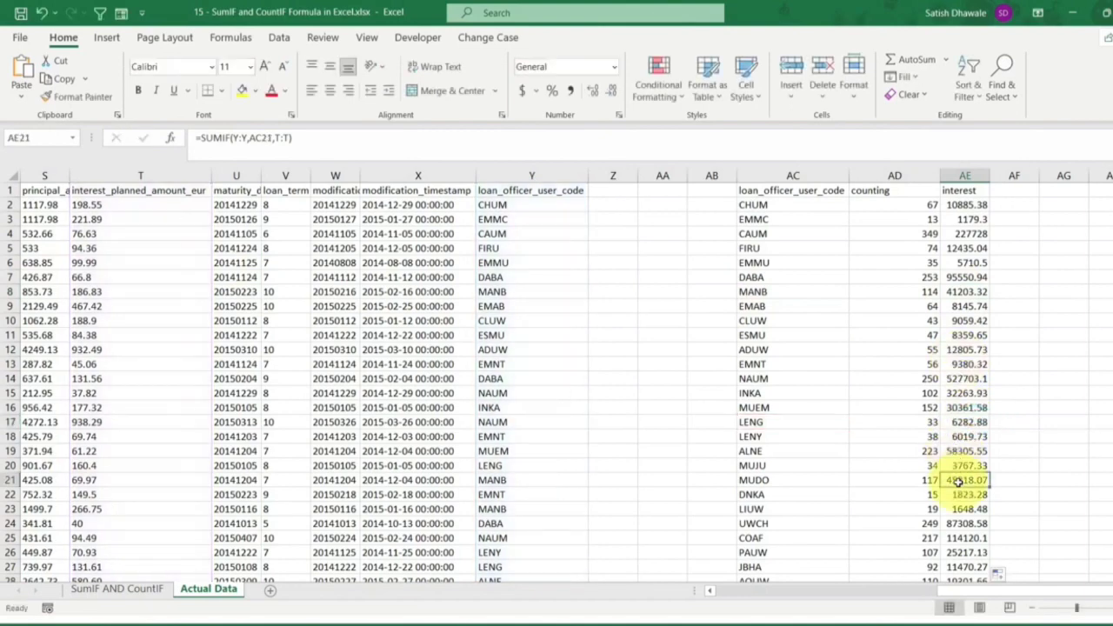
{"action": "double_click", "coordinate": [958, 481]}
{"action": "key", "text": "Escape"}
{"action": "double_click", "coordinate": [964, 205]}
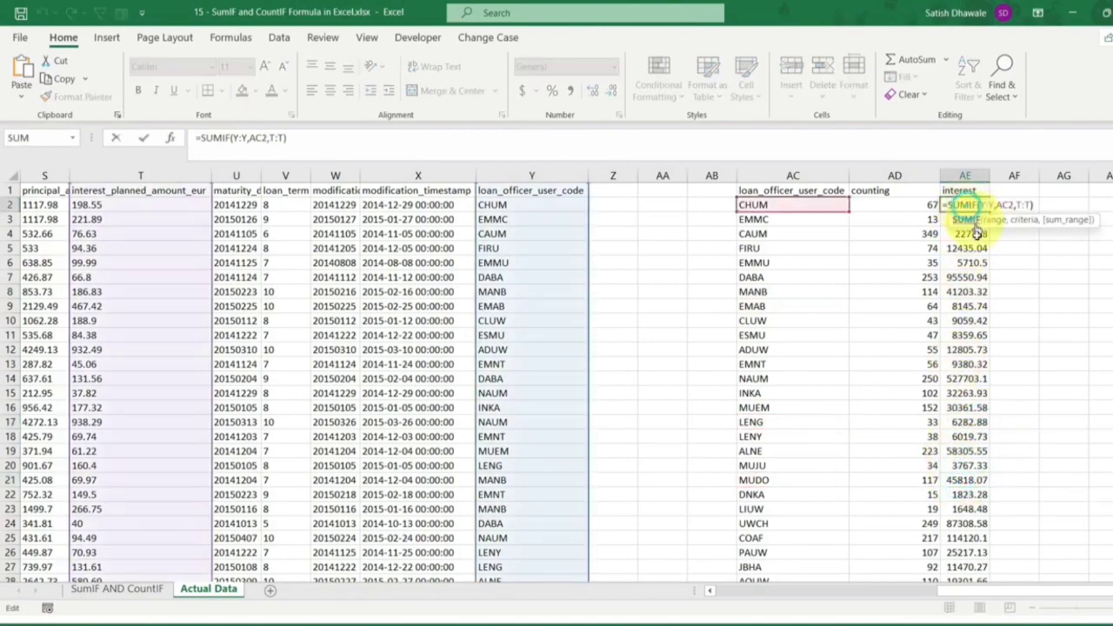
{"action": "key", "text": "Escape"}
{"action": "double_click", "coordinate": [909, 205]}
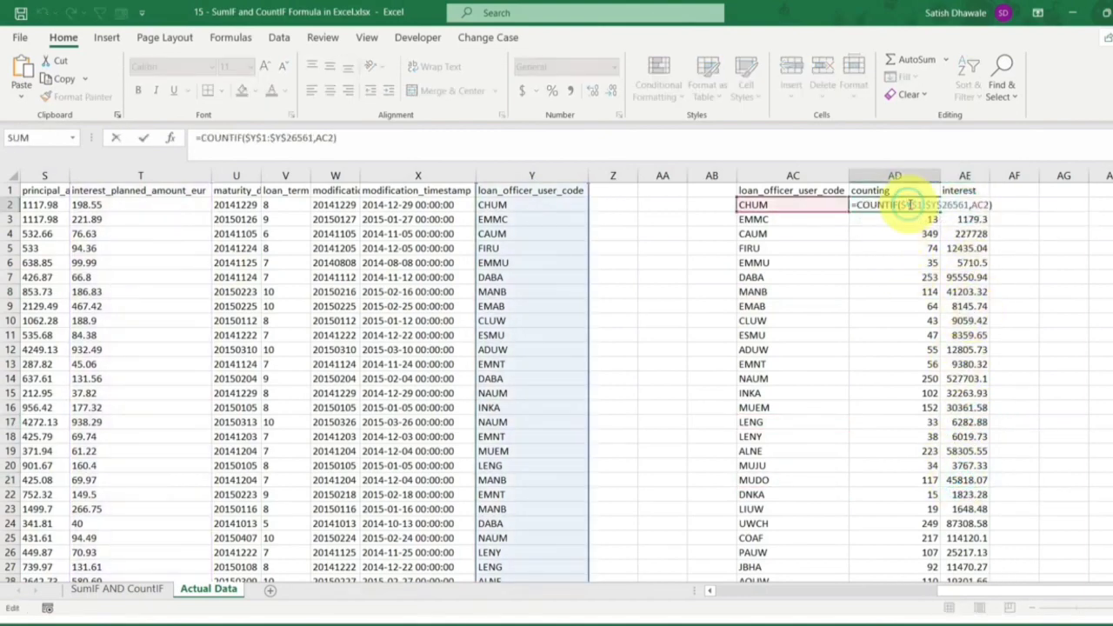
{"action": "key", "text": "Escape"}
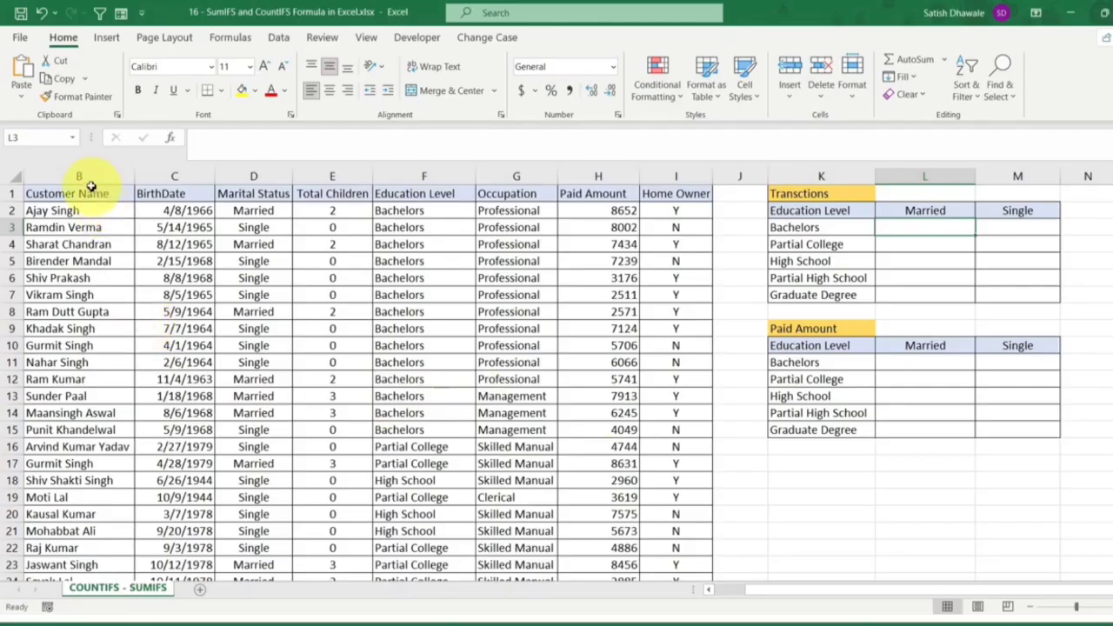
Step: In the SumIFS and CountIFS workbook, examine the Customer Name, Home Owner, Occupation, Education Level and Marital Status columns against the summary's Married column
{"action": "left_click", "coordinate": [82, 176]}
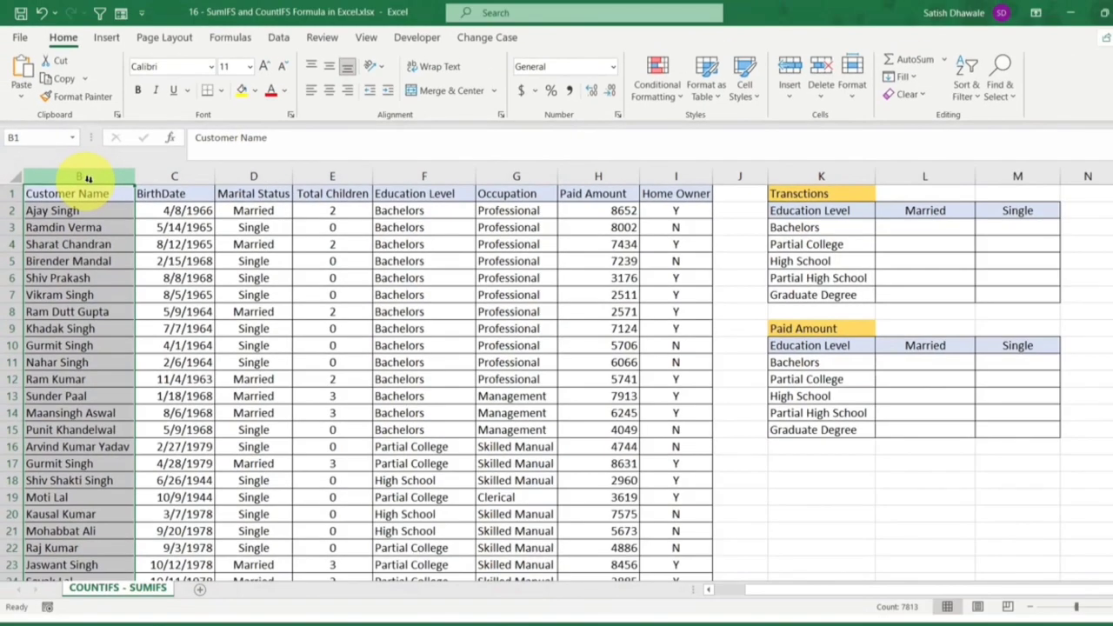
{"action": "left_click", "coordinate": [675, 175]}
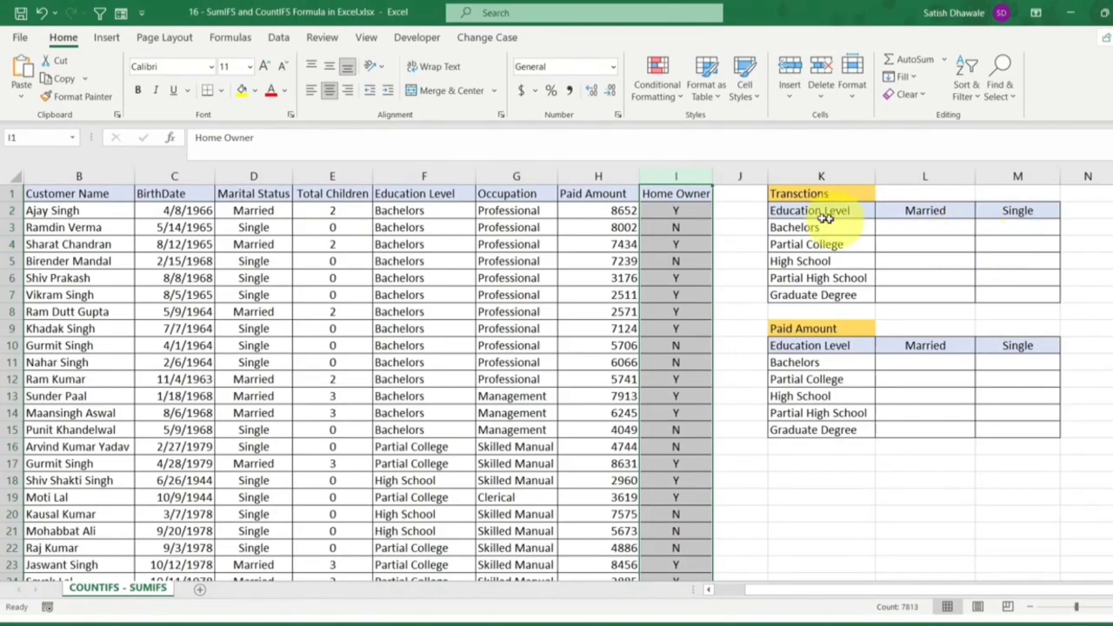
{"action": "left_click", "coordinate": [499, 177]}
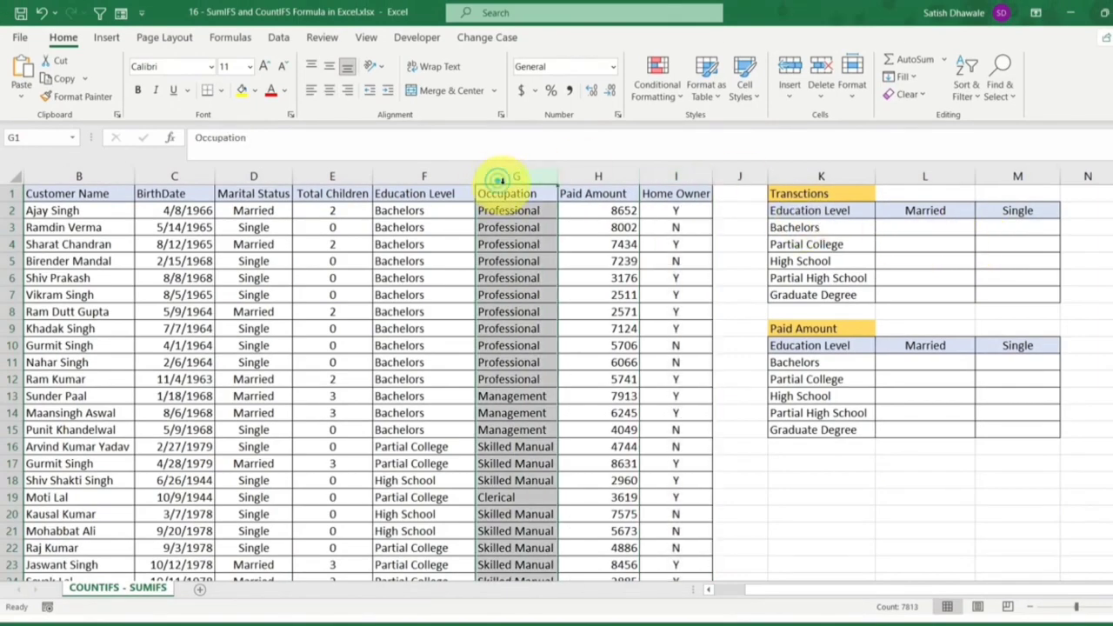
{"action": "left_click", "coordinate": [442, 176]}
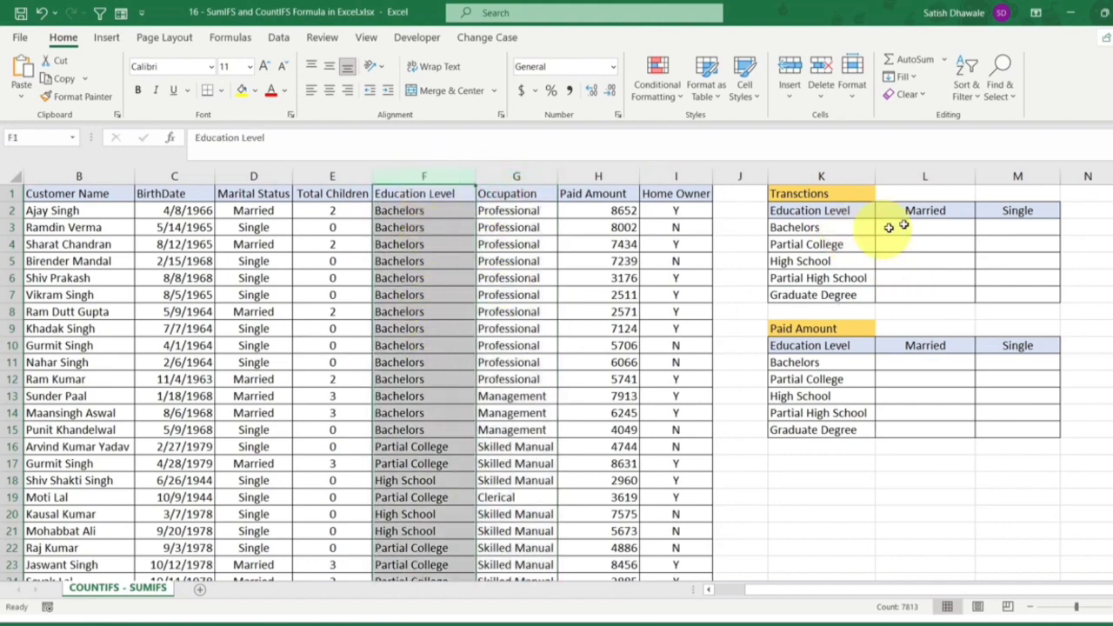
{"action": "left_click_drag", "start_coordinate": [925, 211], "coordinate": [924, 303]}
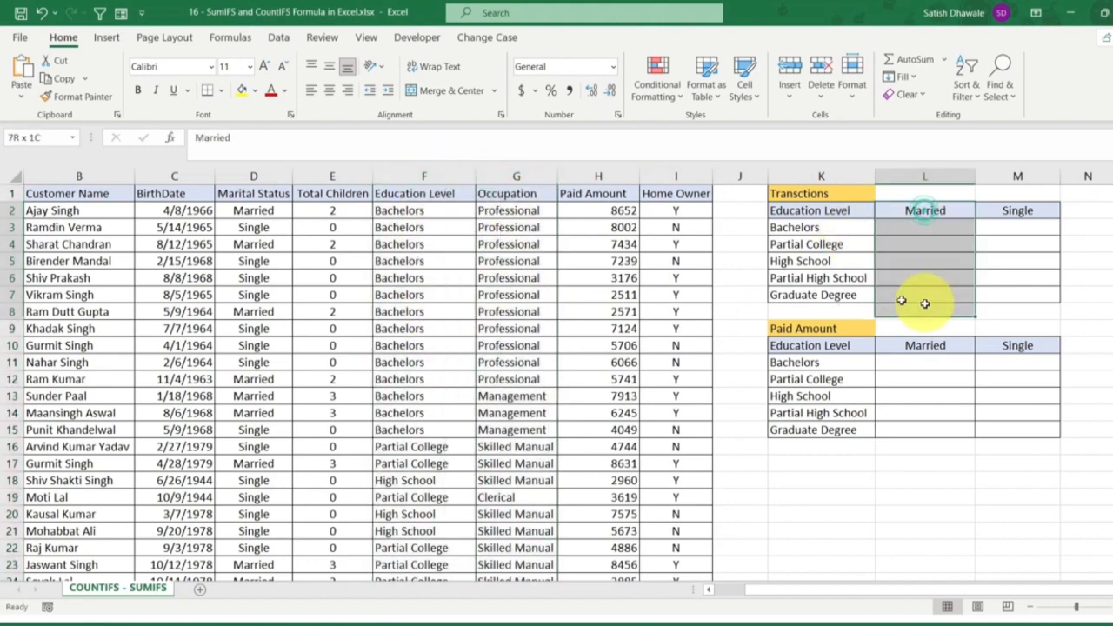
{"action": "left_click", "coordinate": [253, 177]}
Step: Examine each education level against the Married and Single columns of the Transctions summary, plus the source Marital Status and Education Level columns
{"action": "left_click", "coordinate": [825, 230]}
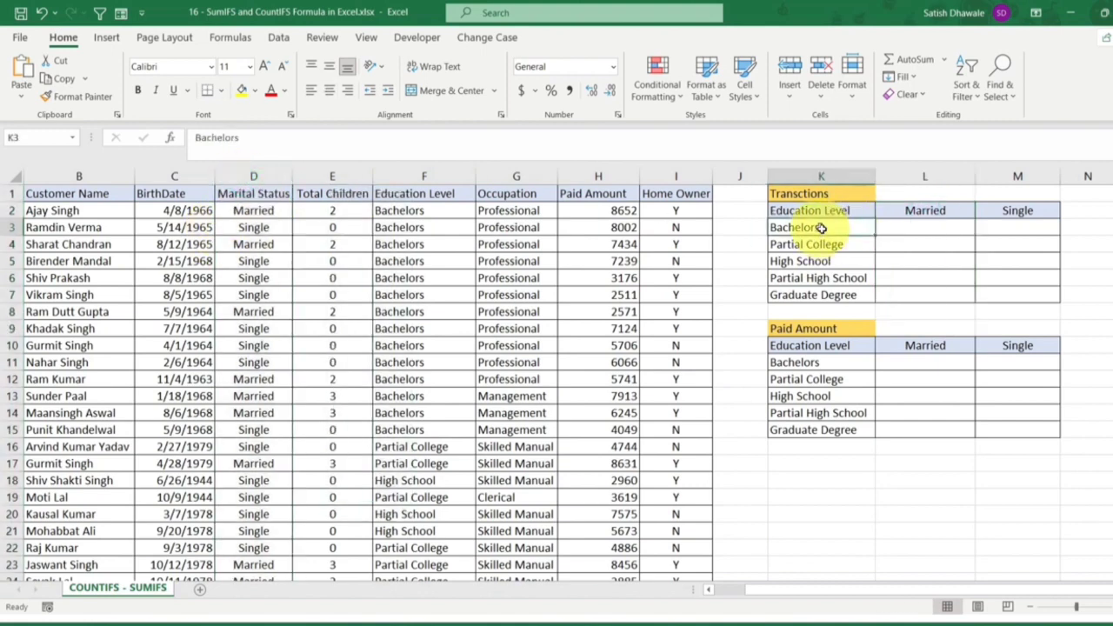
{"action": "left_click", "coordinate": [917, 227]}
{"action": "left_click", "coordinate": [827, 245]}
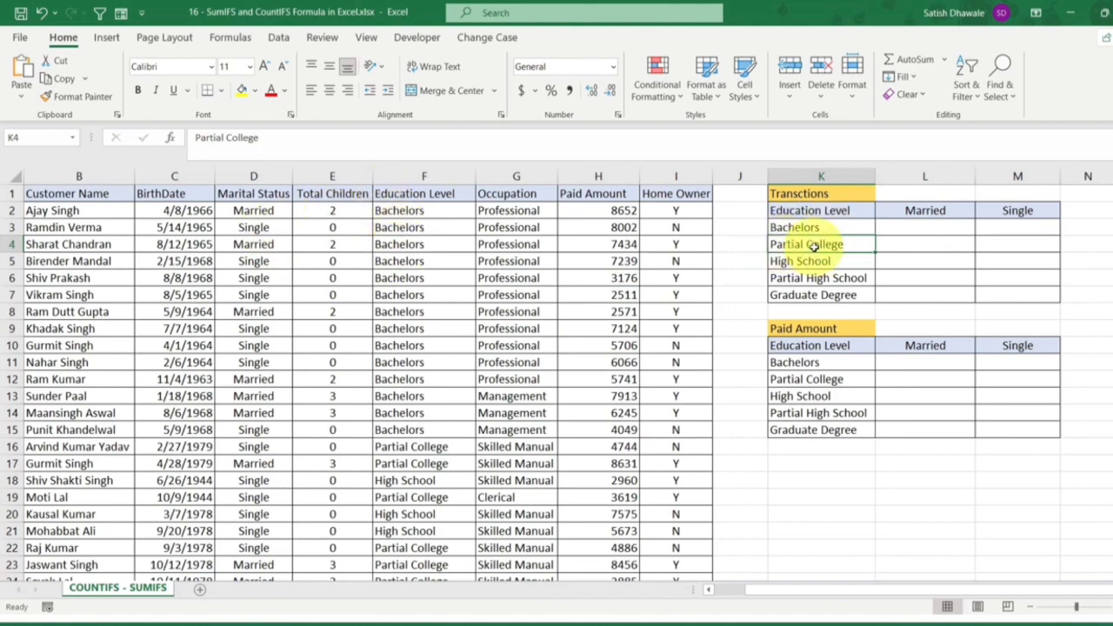
{"action": "left_click", "coordinate": [924, 244]}
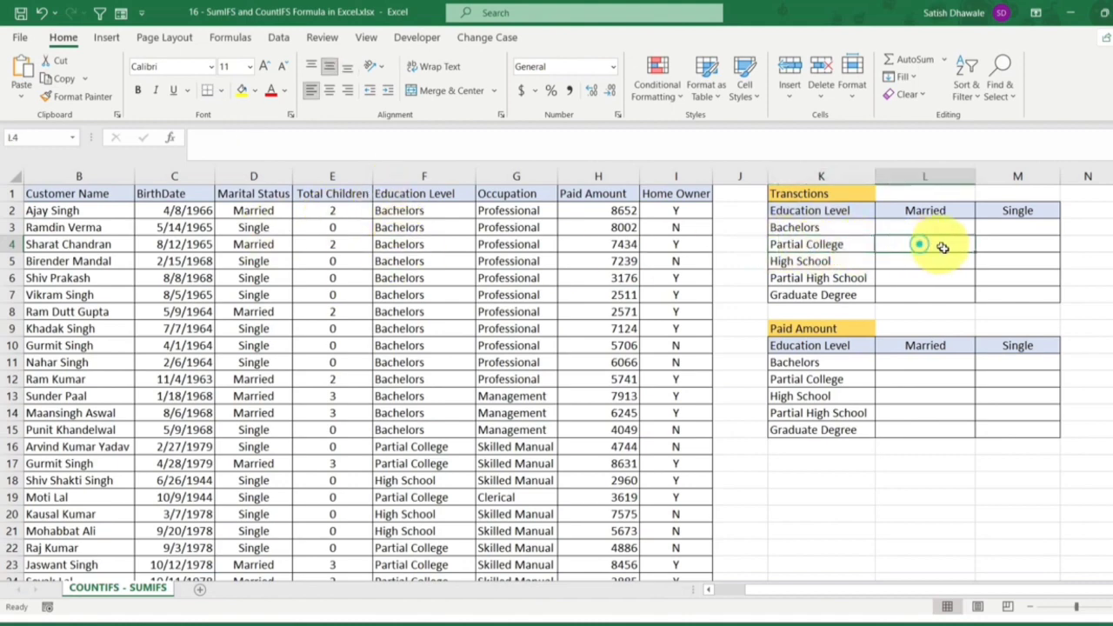
{"action": "left_click", "coordinate": [1006, 244]}
{"action": "left_click", "coordinate": [833, 265]}
{"action": "left_click", "coordinate": [924, 262]}
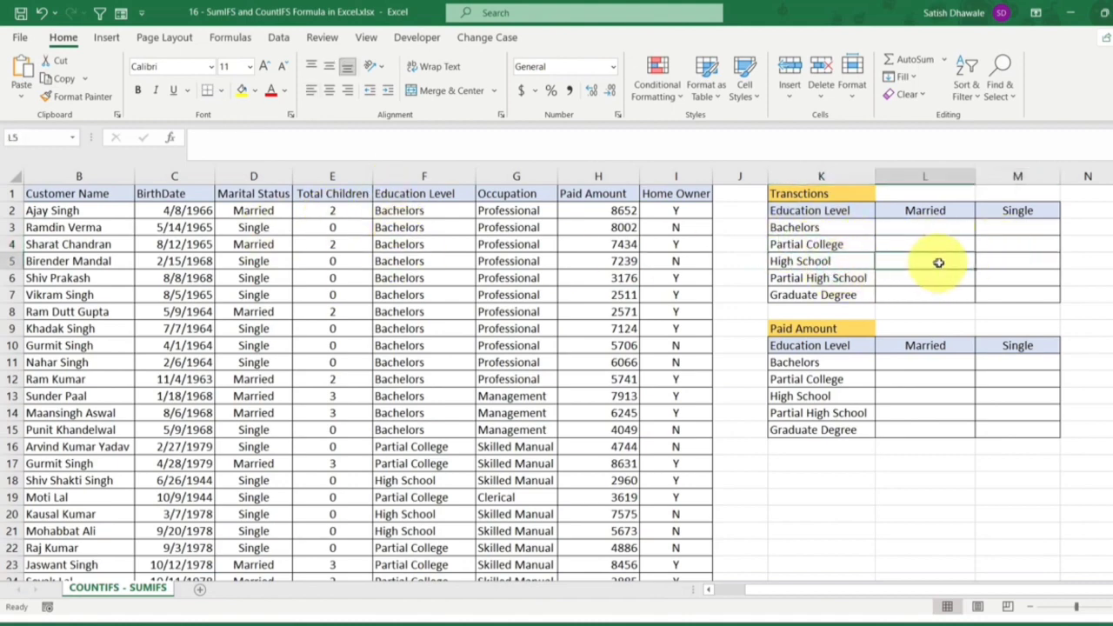
{"action": "left_click", "coordinate": [1016, 262]}
{"action": "left_click", "coordinate": [787, 278]}
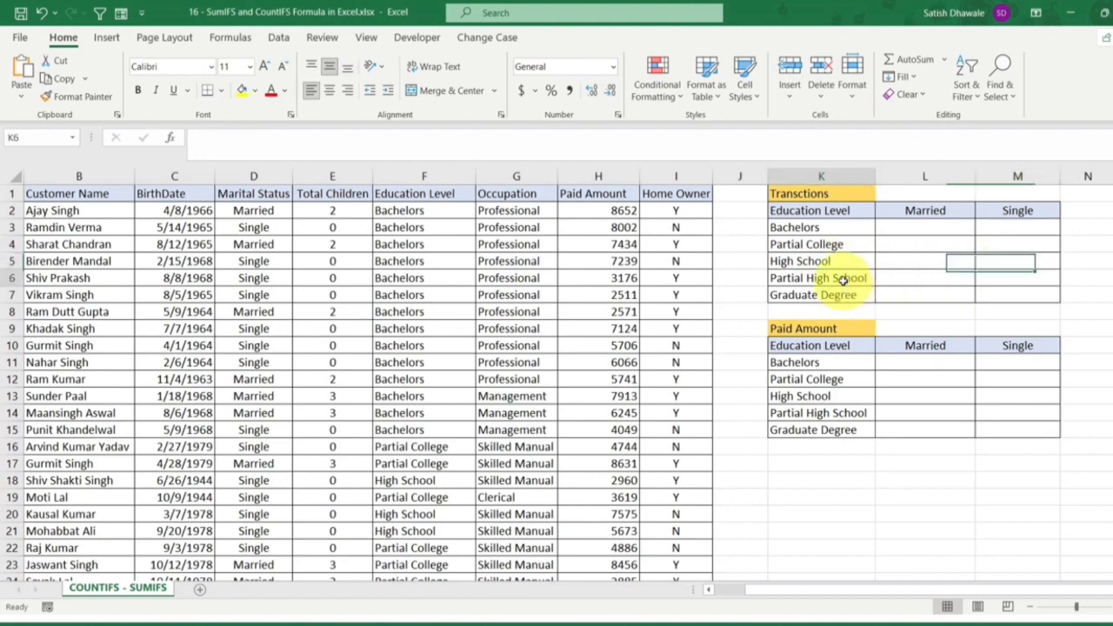
{"action": "left_click", "coordinate": [913, 278]}
{"action": "left_click", "coordinate": [848, 295]}
{"action": "left_click_drag", "start_coordinate": [927, 224], "coordinate": [982, 301]}
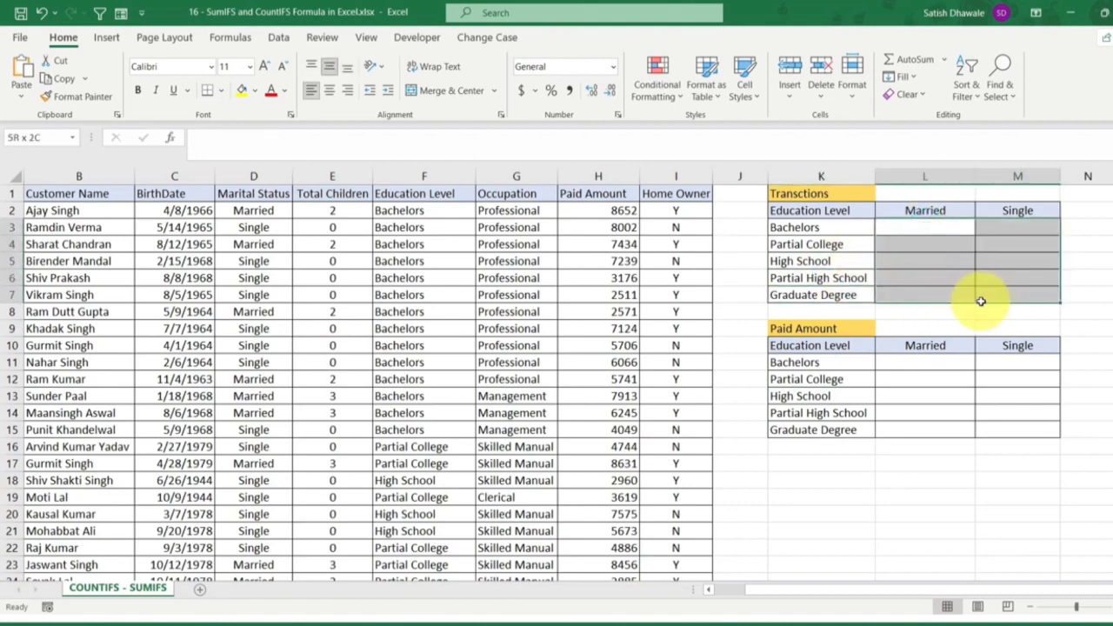
{"action": "left_click", "coordinate": [939, 230]}
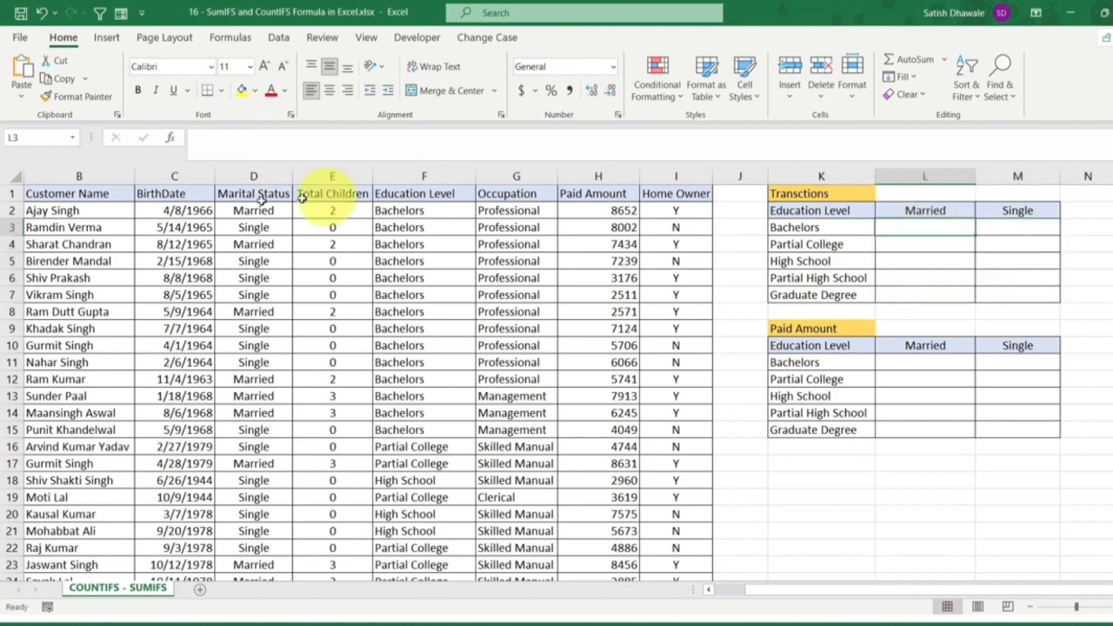
{"action": "left_click", "coordinate": [254, 177]}
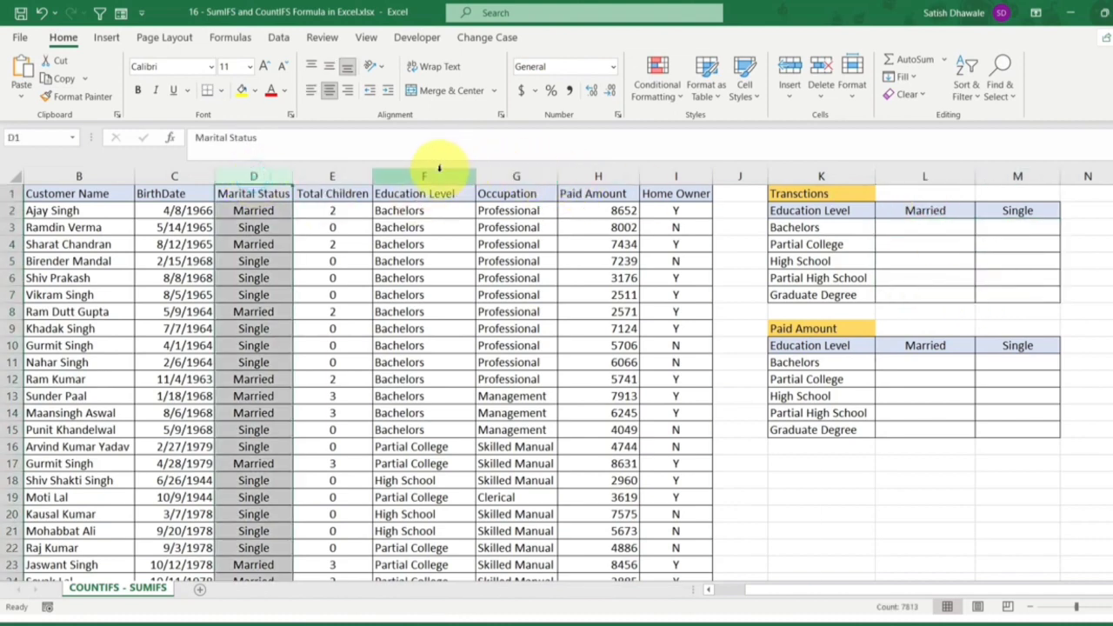
{"action": "left_click", "coordinate": [439, 172]}
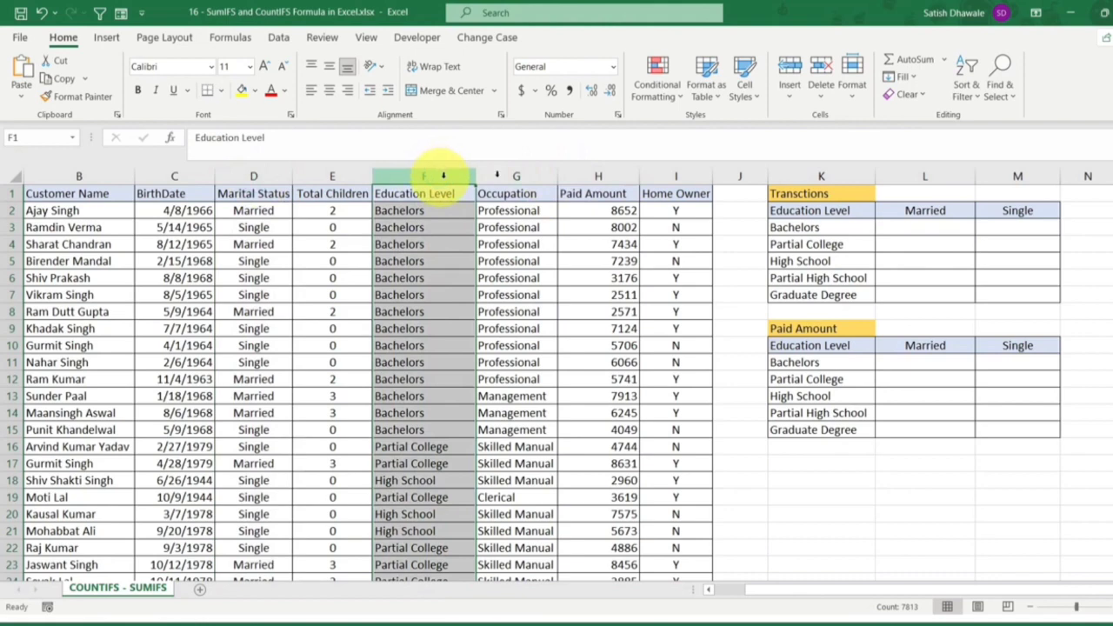
Step: Start a COUNTIFS formula in L3 to count married customers with a Bachelors education
{"action": "left_click", "coordinate": [925, 227]}
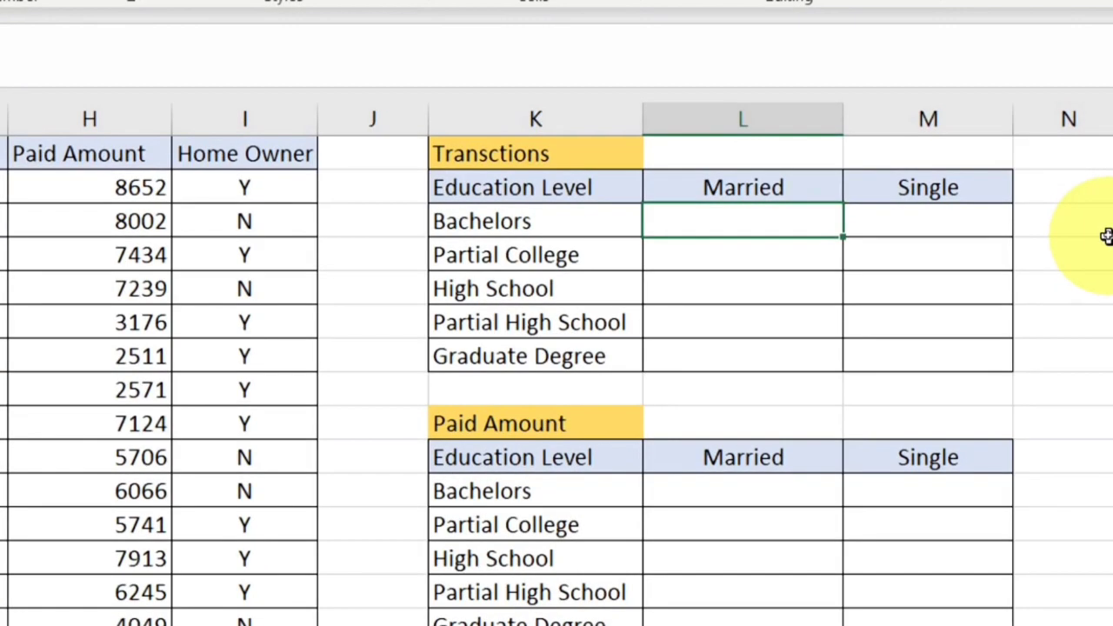
{"action": "type", "text": "=COOU"}
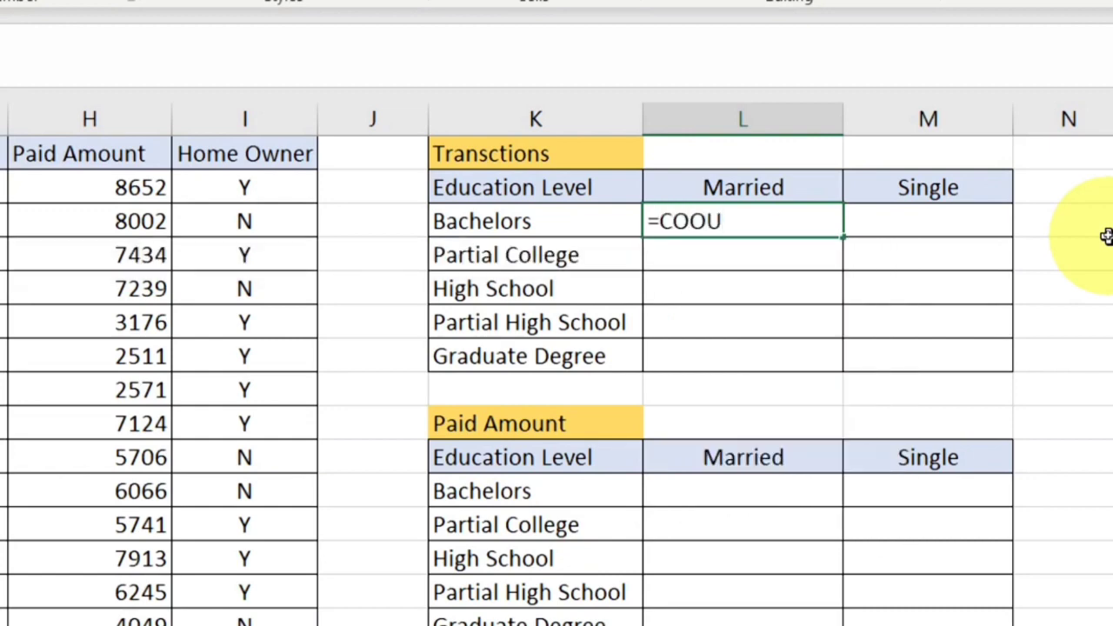
{"action": "key", "text": "BackSpace"}
{"action": "key", "text": "BackSpace"}
{"action": "type", "text": "N"}
{"action": "key", "text": "BackSpace"}
{"action": "type", "text": "UN"}
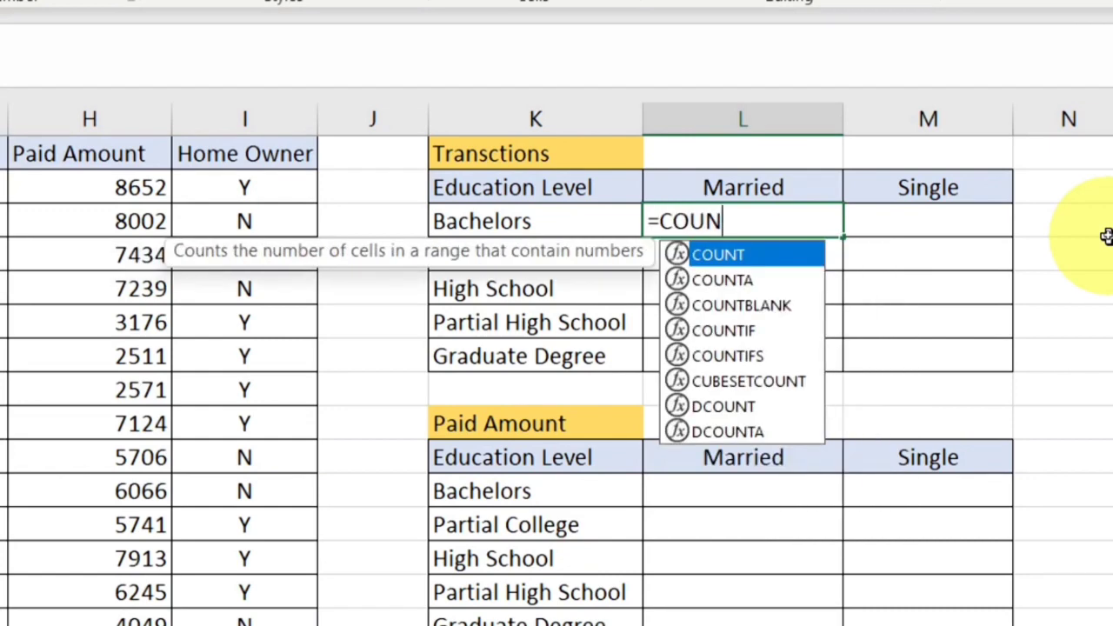
{"action": "type", "text": "TIF"}
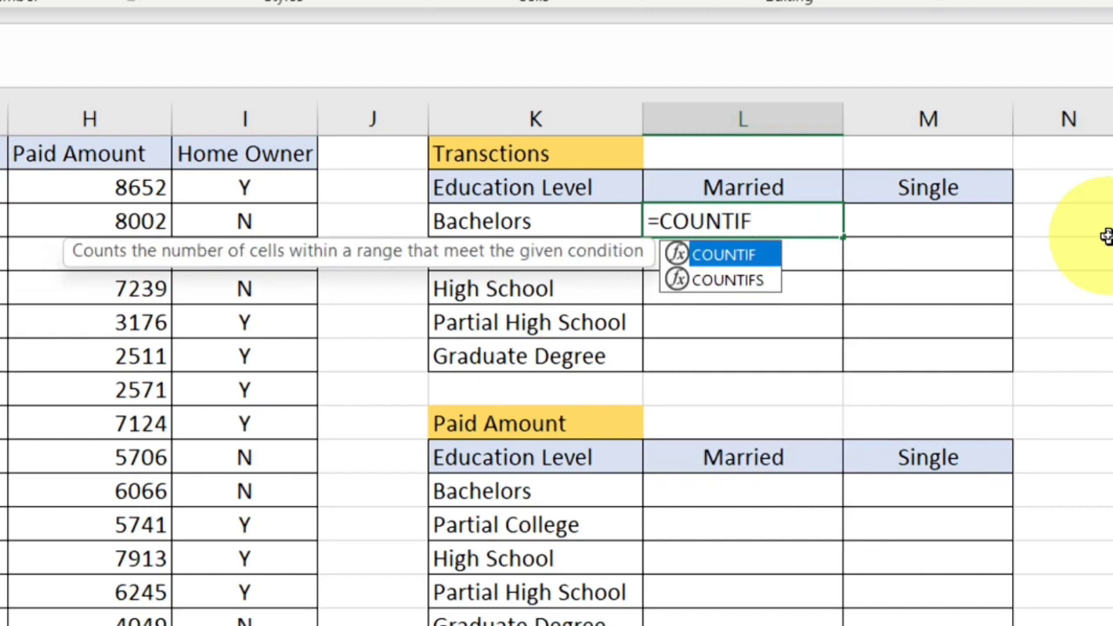
{"action": "key", "text": "Down"}
{"action": "key", "text": "Tab"}
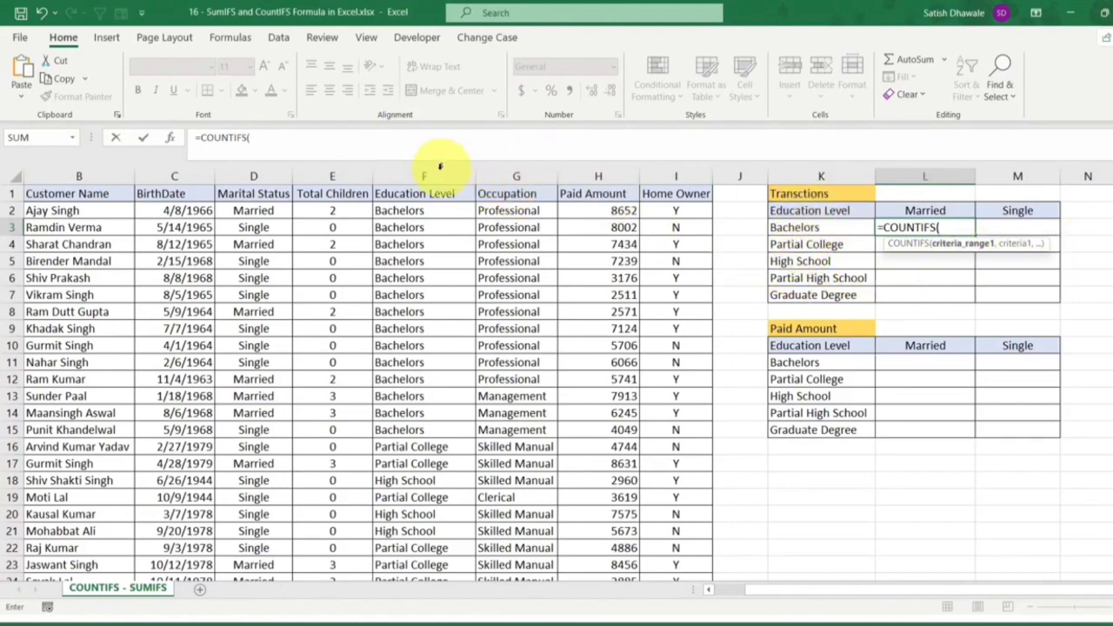
Step: Set the formula's first criteria range to Education Level column F:F with K3 (Bachelors) as its criterion
{"action": "left_click", "coordinate": [436, 174]}
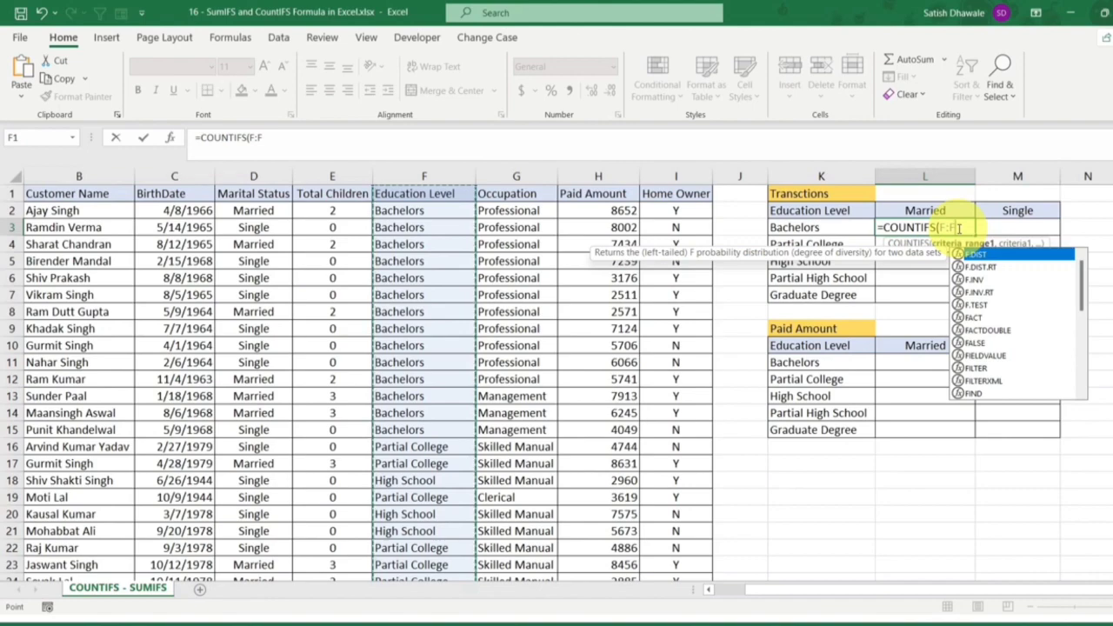
{"action": "key", "text": "Escape"}
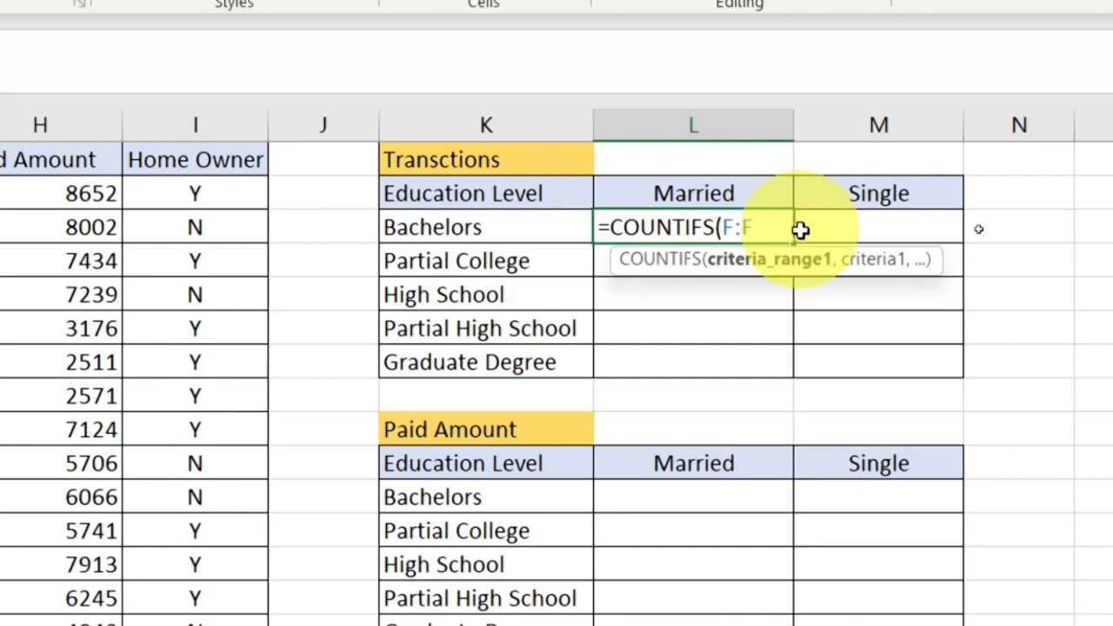
{"action": "type", "text": ","}
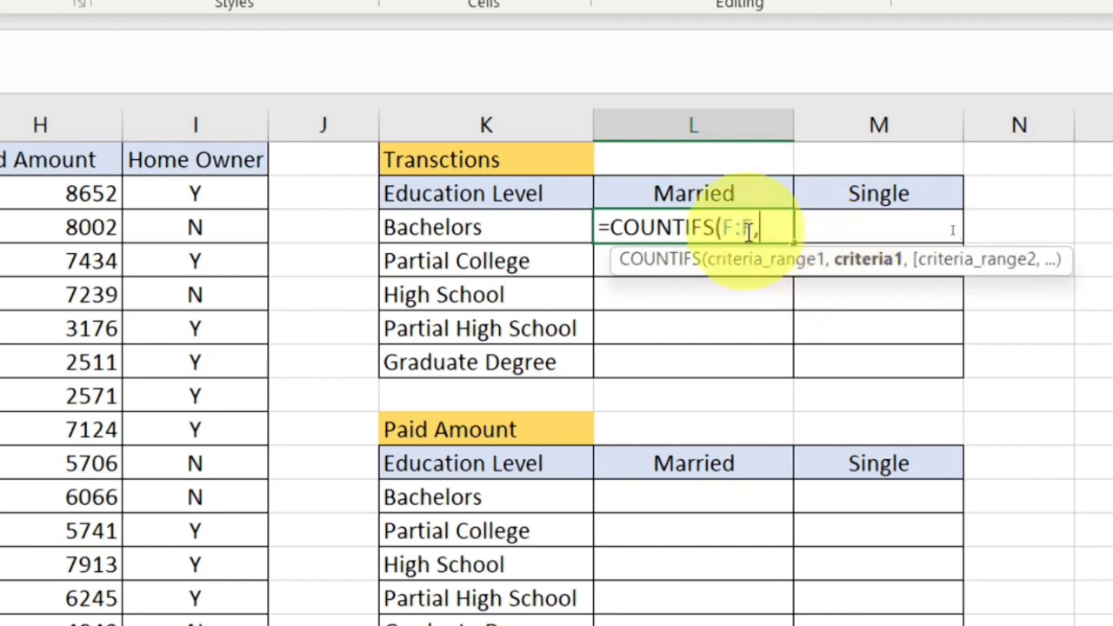
{"action": "left_click", "coordinate": [443, 228]}
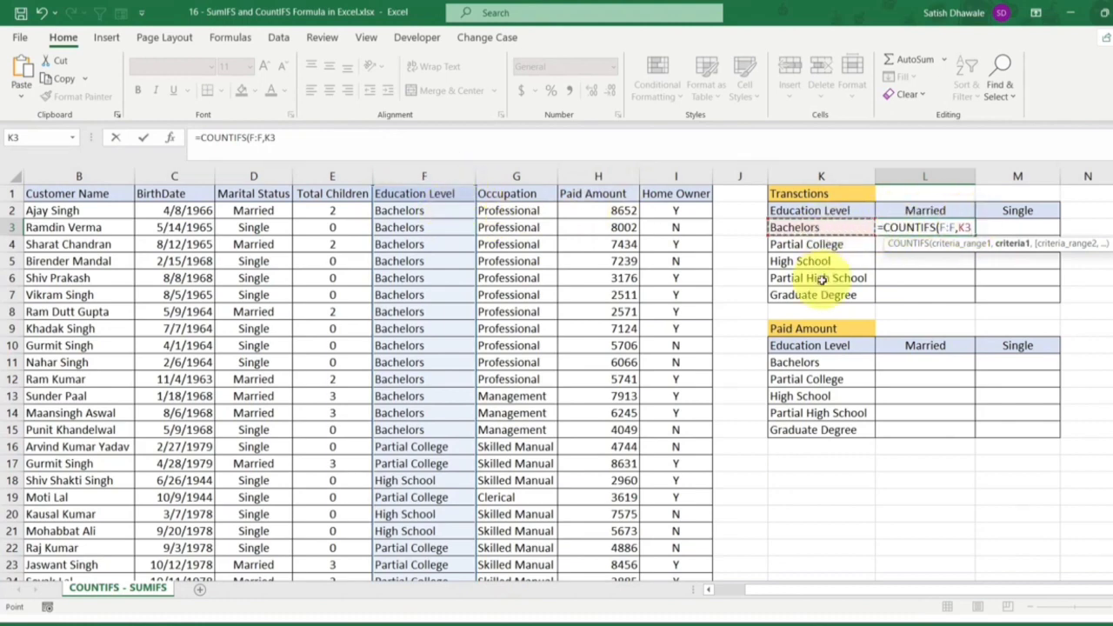
{"action": "type", "text": ","}
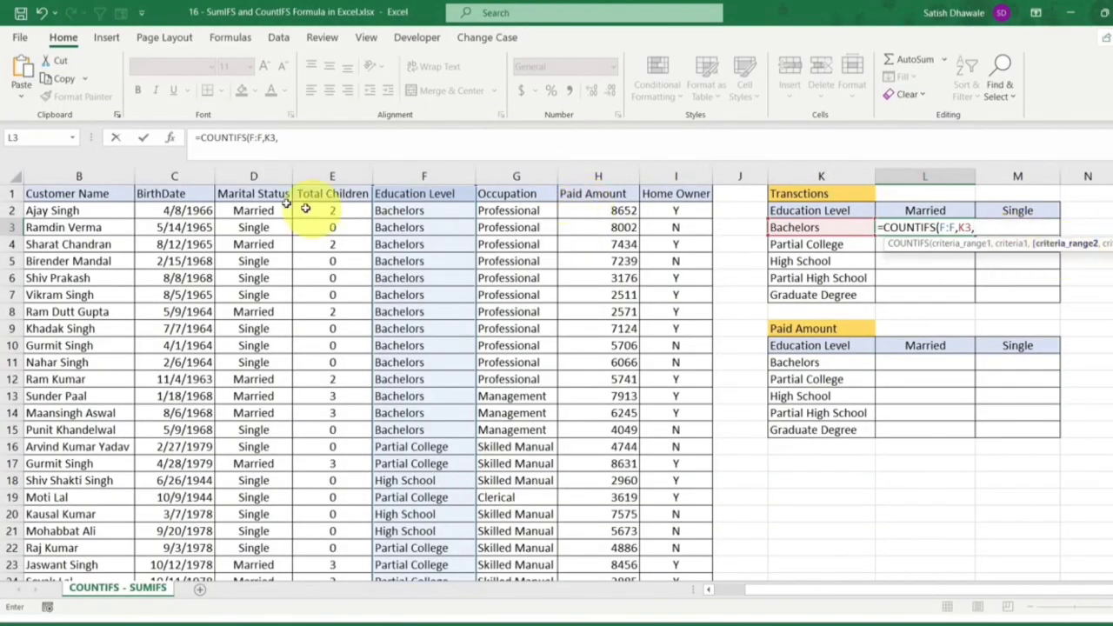
Step: Add Marital Status column D:D with criterion L2 (Married) as the second condition and complete the COUNTIFS formula in L3
{"action": "left_click", "coordinate": [255, 177]}
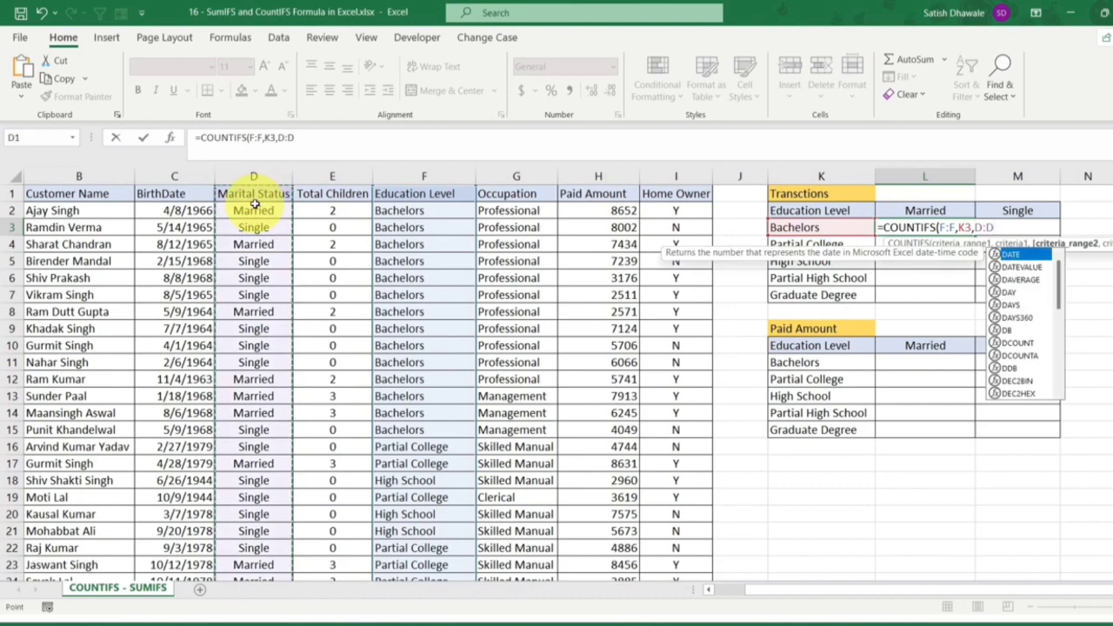
{"action": "type", "text": ","}
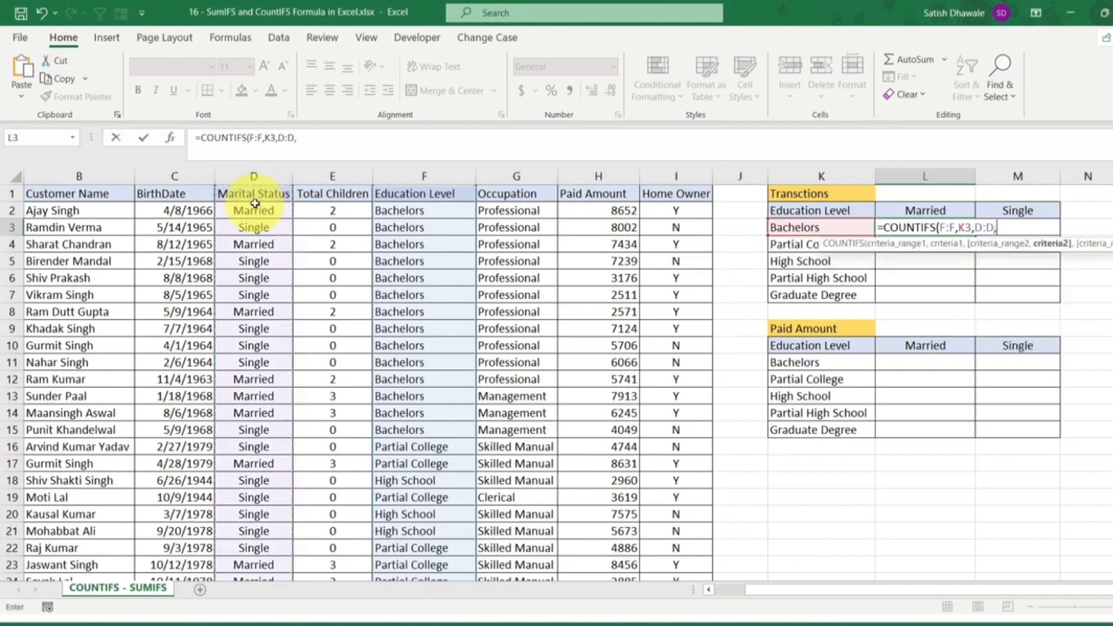
{"action": "left_click", "coordinate": [924, 209]}
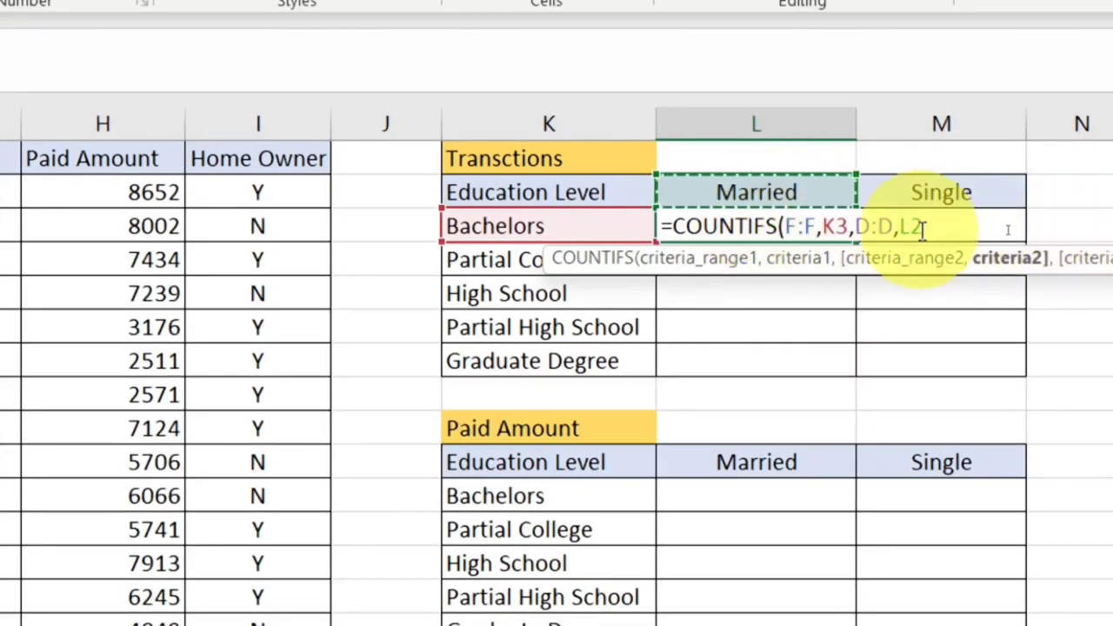
{"action": "key", "text": "Return"}
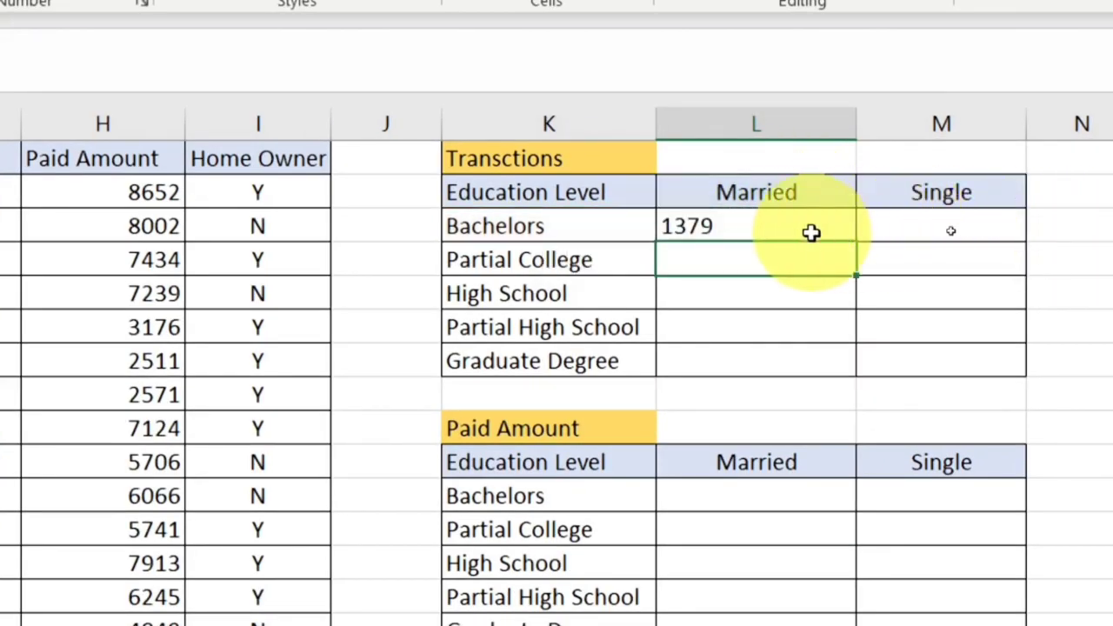
Step: Fill the COUNTIFS formula from L3 down to L7 and across to M3
{"action": "left_click", "coordinate": [795, 229]}
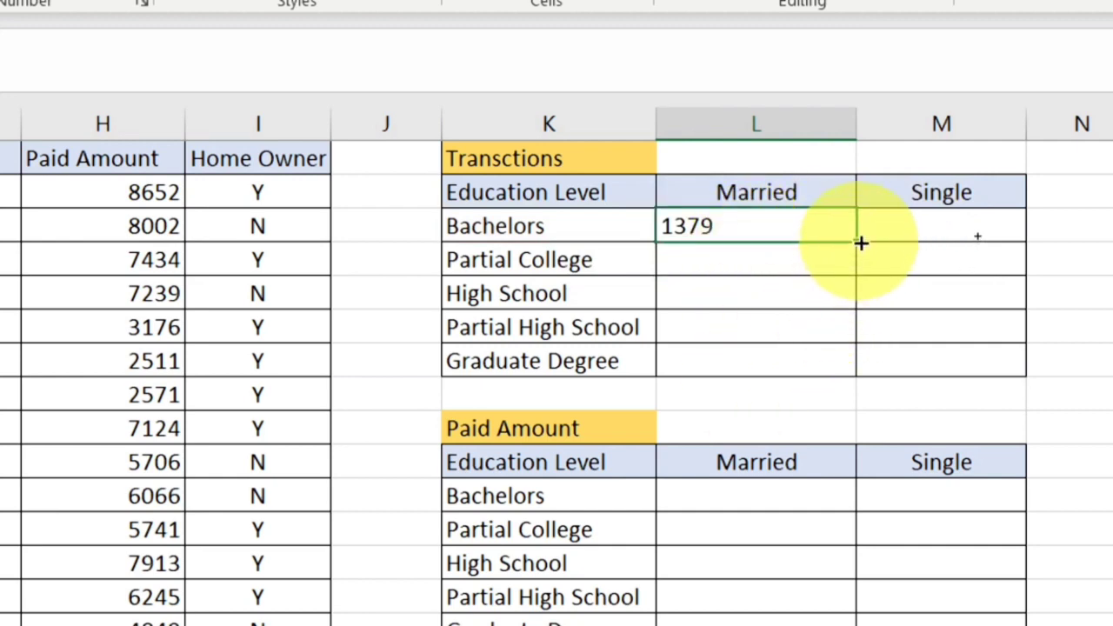
{"action": "left_click_drag", "start_coordinate": [857, 243], "coordinate": [826, 356]}
{"action": "left_click", "coordinate": [822, 232]}
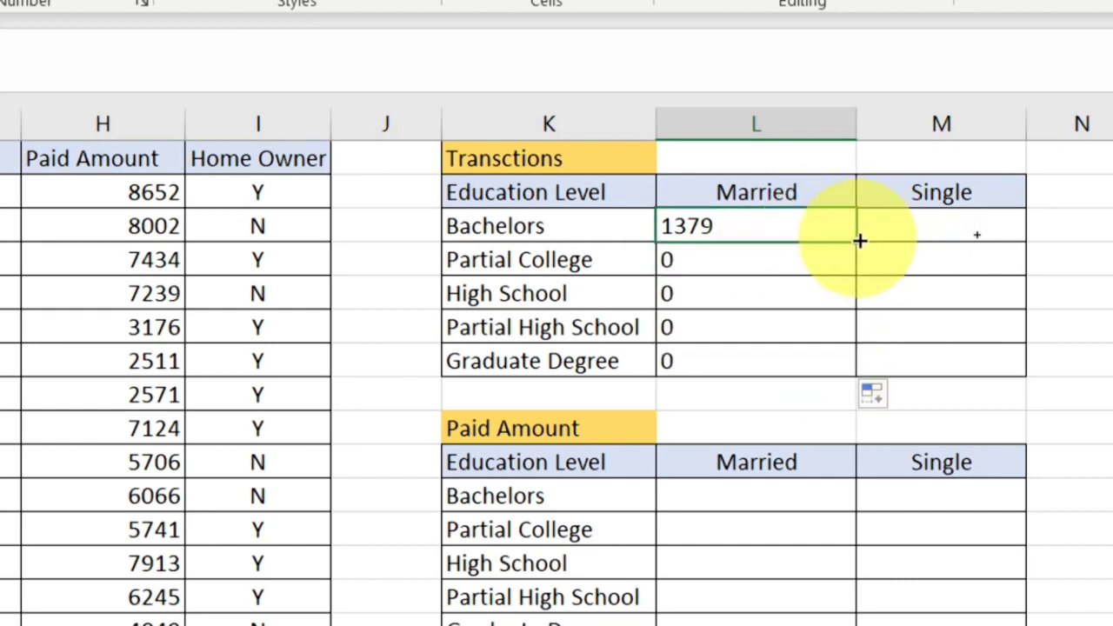
{"action": "left_click_drag", "start_coordinate": [961, 241], "coordinate": [956, 244]}
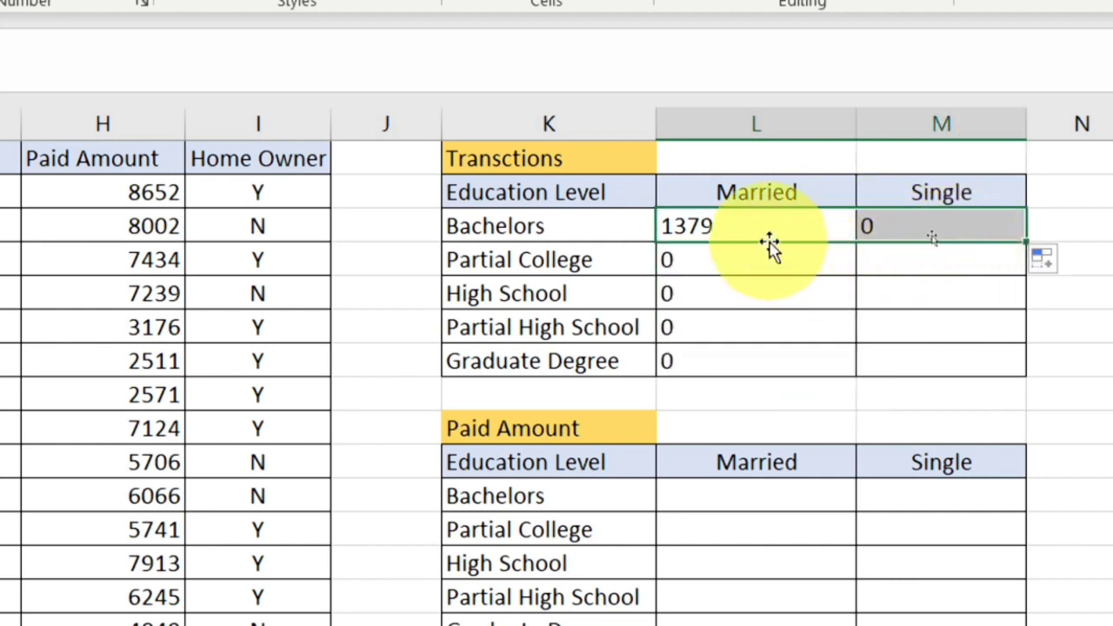
Step: Compare the criteria ranges and criteria references of the COUNTIFS formulas in L4 and L3
{"action": "double_click", "coordinate": [743, 259]}
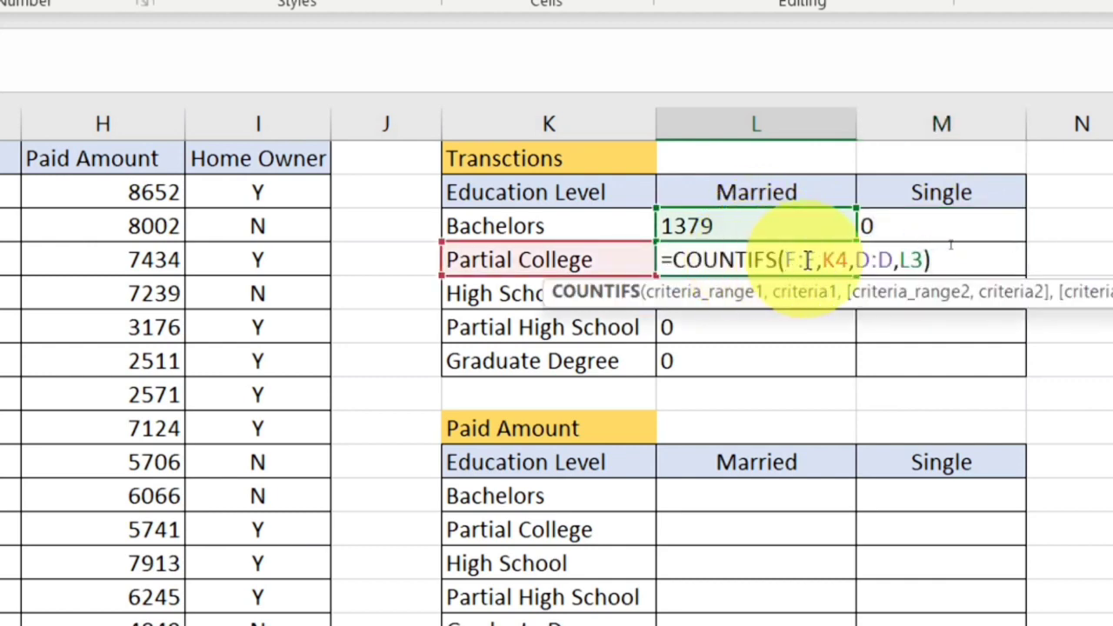
{"action": "left_click", "coordinate": [741, 228]}
{"action": "double_click", "coordinate": [753, 228]}
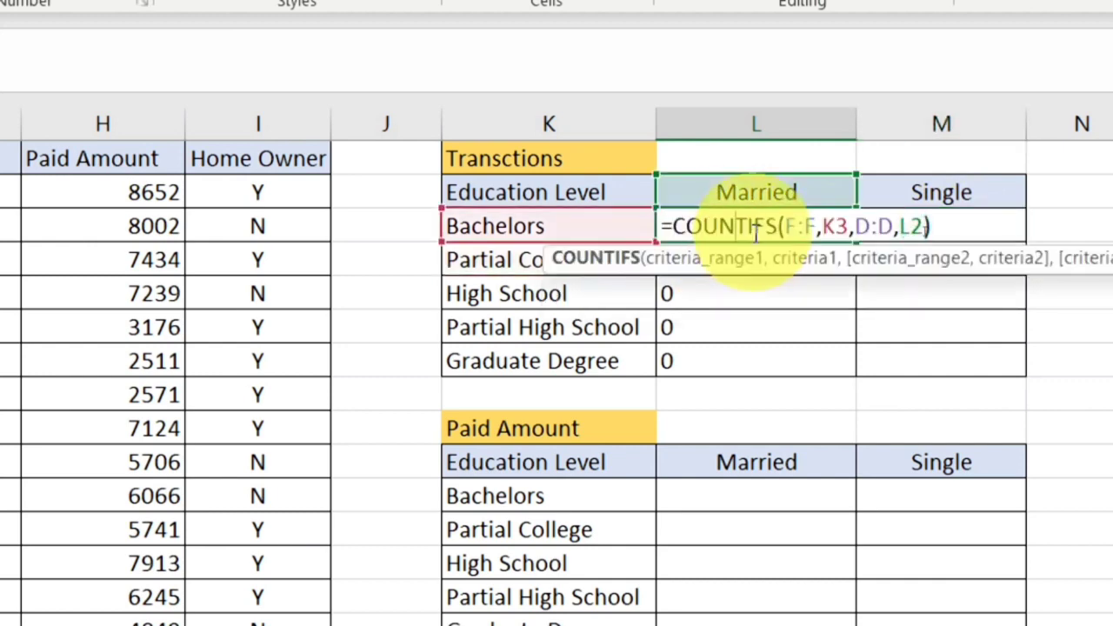
{"action": "key", "text": "Escape"}
{"action": "double_click", "coordinate": [744, 227]}
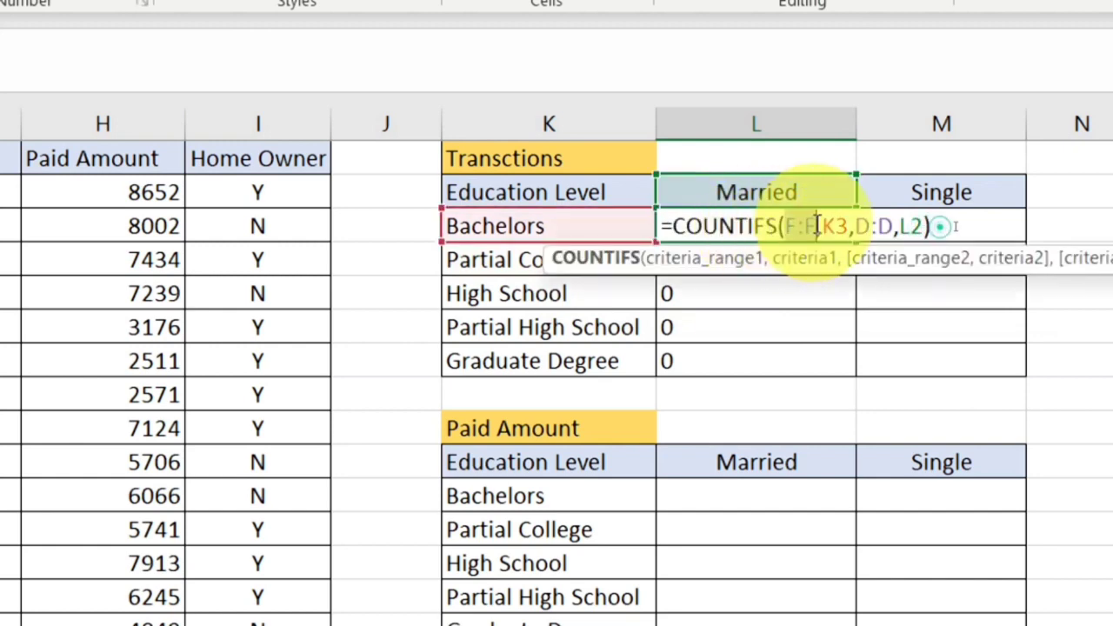
{"action": "left_click_drag", "start_coordinate": [858, 226], "coordinate": [895, 226]}
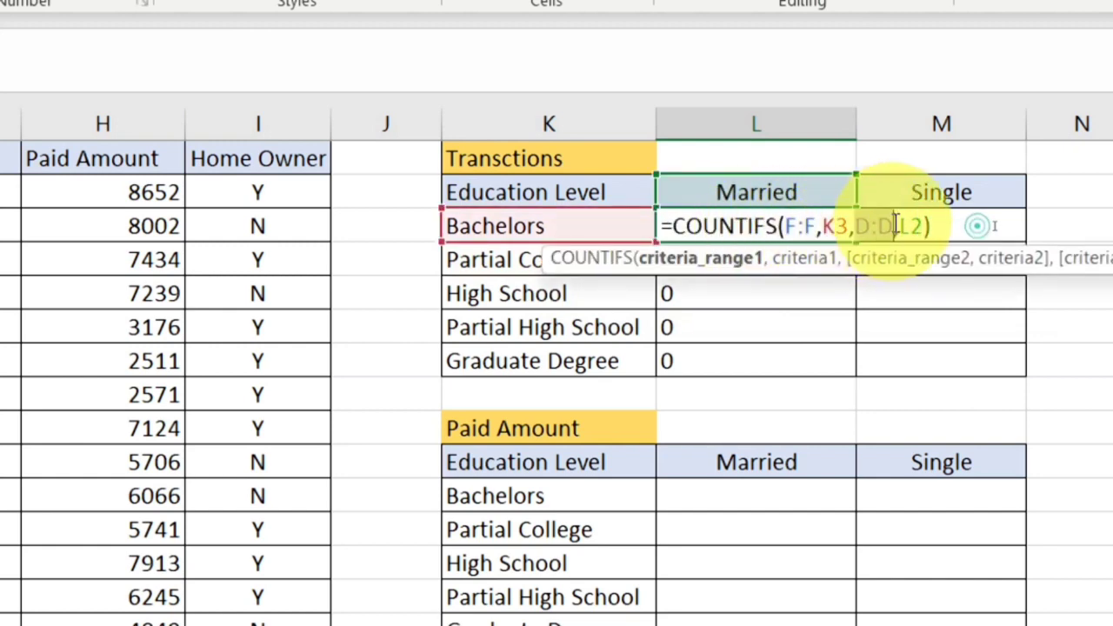
{"action": "left_click", "coordinate": [820, 227]}
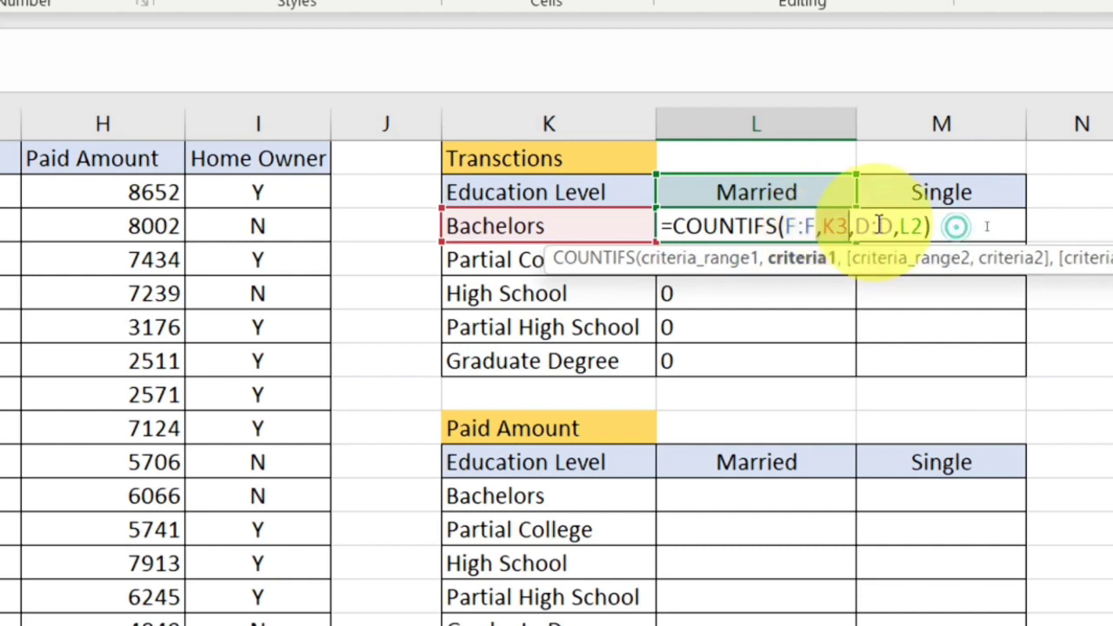
{"action": "key", "text": "Escape"}
{"action": "double_click", "coordinate": [778, 260]}
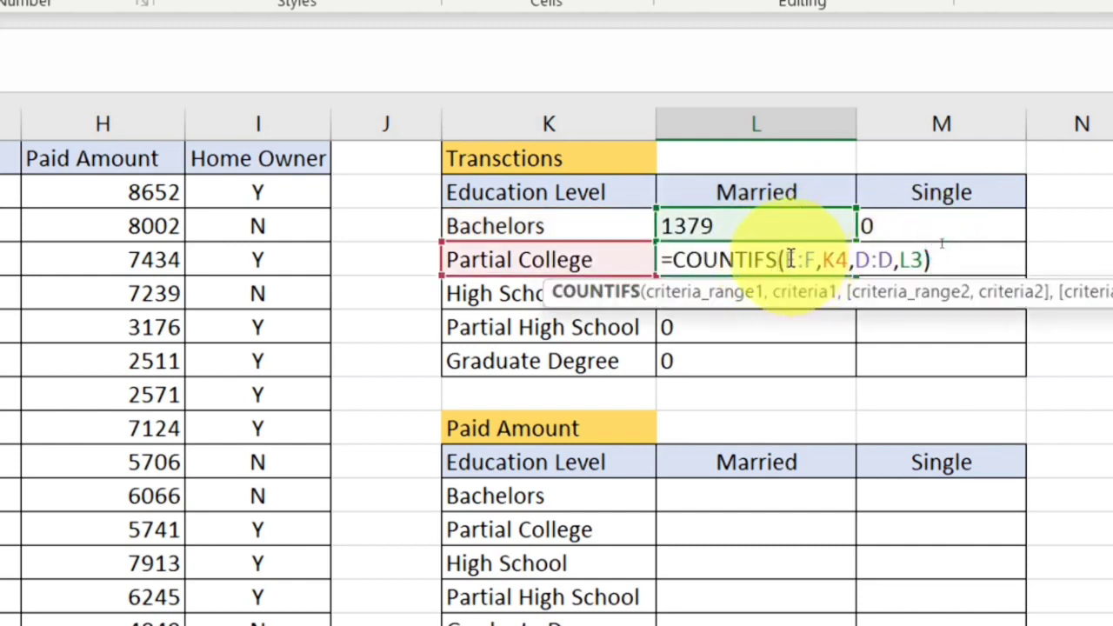
{"action": "left_click_drag", "start_coordinate": [789, 258], "coordinate": [896, 259]}
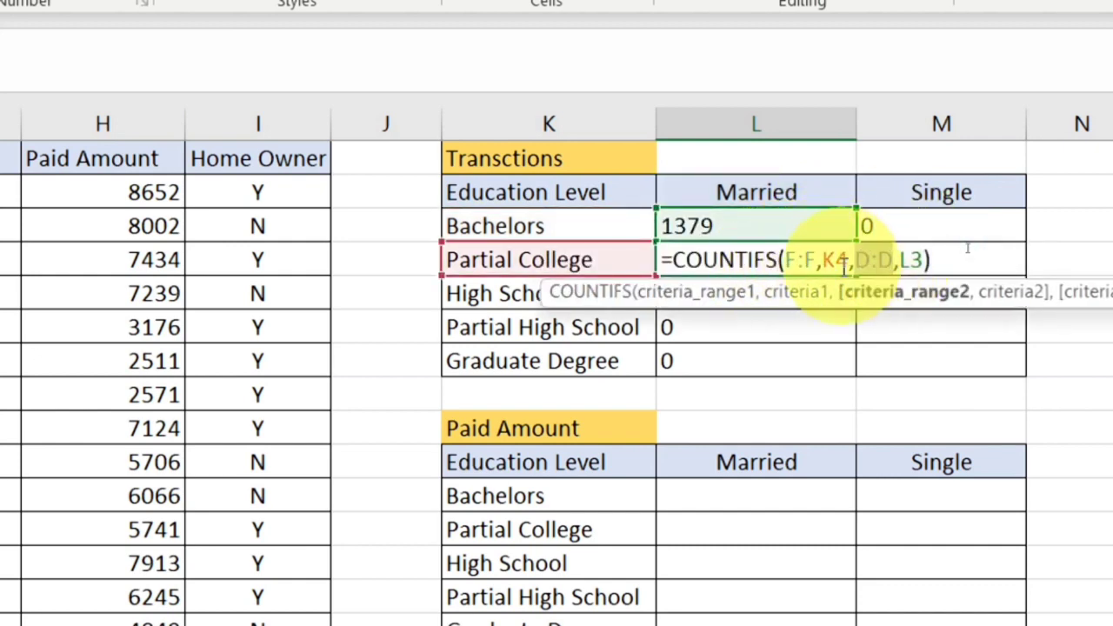
{"action": "left_click_drag", "start_coordinate": [822, 259], "coordinate": [848, 259]}
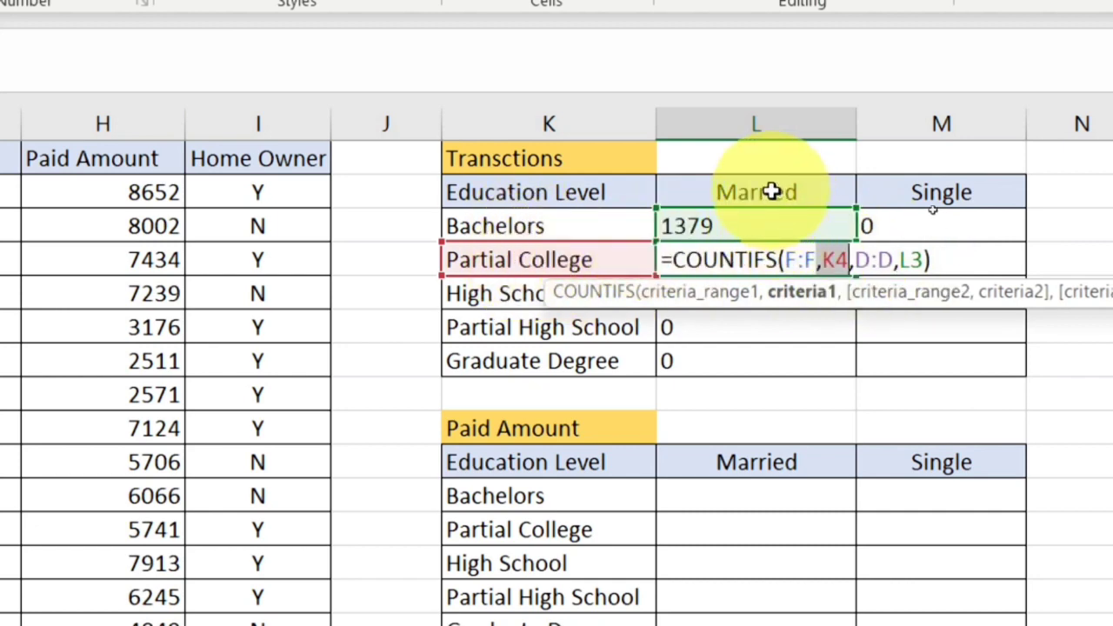
{"action": "key", "text": "Escape"}
Step: Compare the Marital Status criterion reference in the COUNTIFS formulas of L3 and L4
{"action": "double_click", "coordinate": [777, 224]}
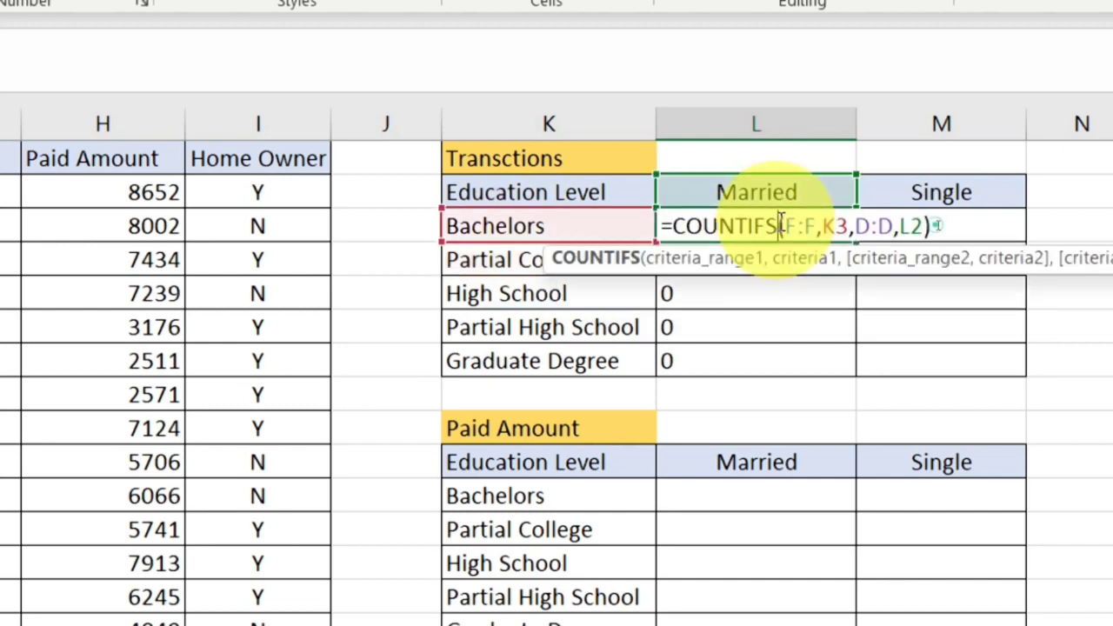
{"action": "left_click_drag", "start_coordinate": [896, 228], "coordinate": [925, 228]}
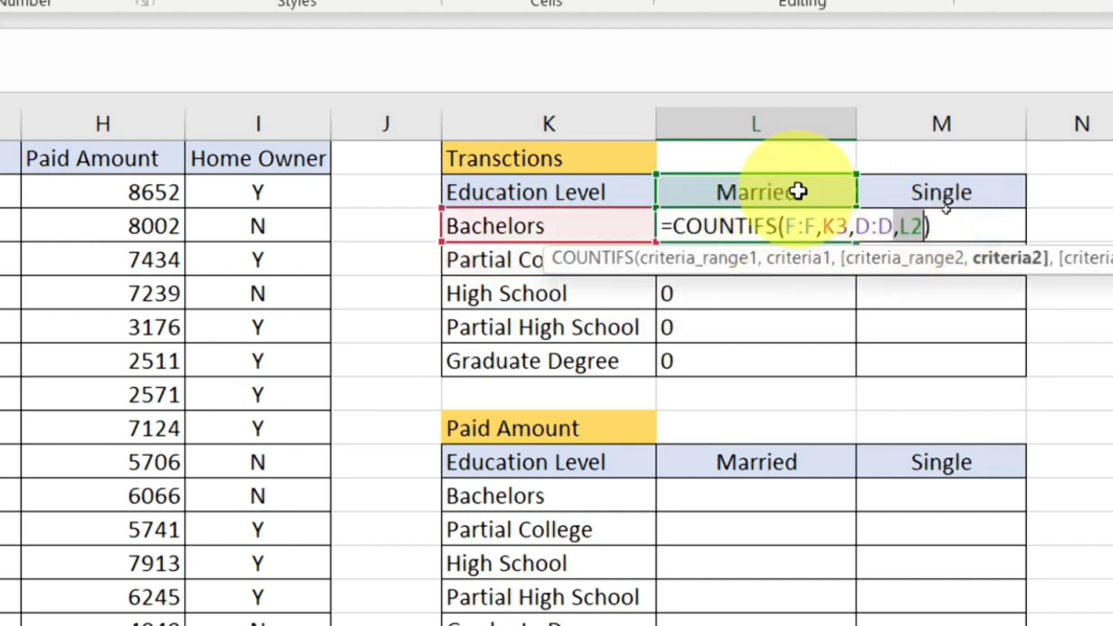
{"action": "key", "text": "Escape"}
{"action": "left_click", "coordinate": [761, 252]}
{"action": "double_click", "coordinate": [761, 251]}
{"action": "left_click_drag", "start_coordinate": [898, 259], "coordinate": [928, 259]}
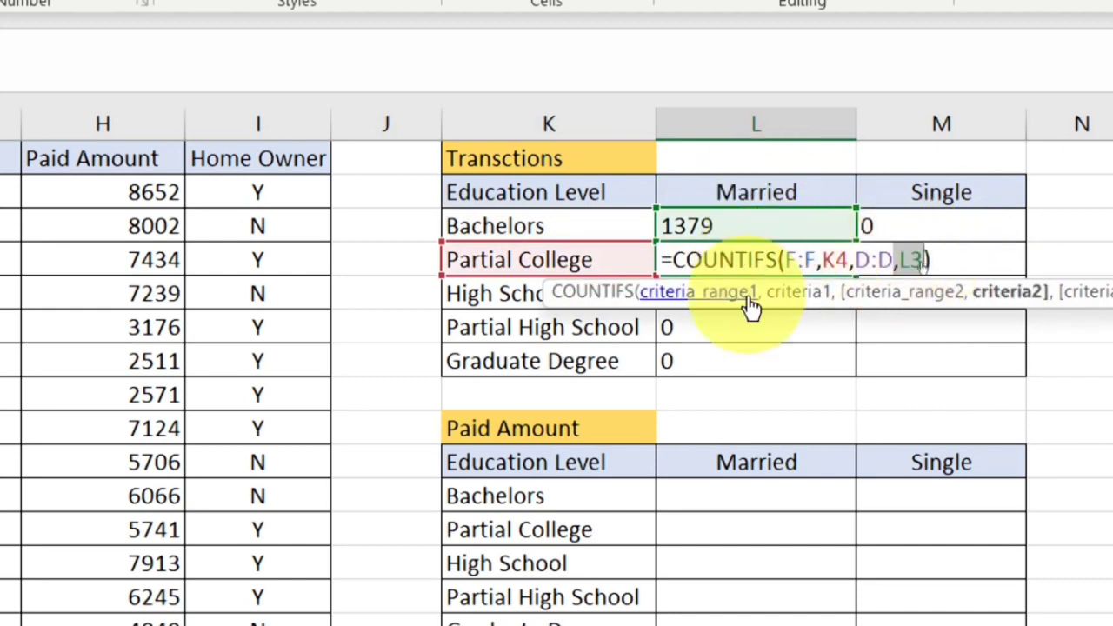
{"action": "key", "text": "Escape"}
Step: Compare the criteria ranges of the COUNTIFS formulas in M3, L3 and L4
{"action": "left_click", "coordinate": [937, 226]}
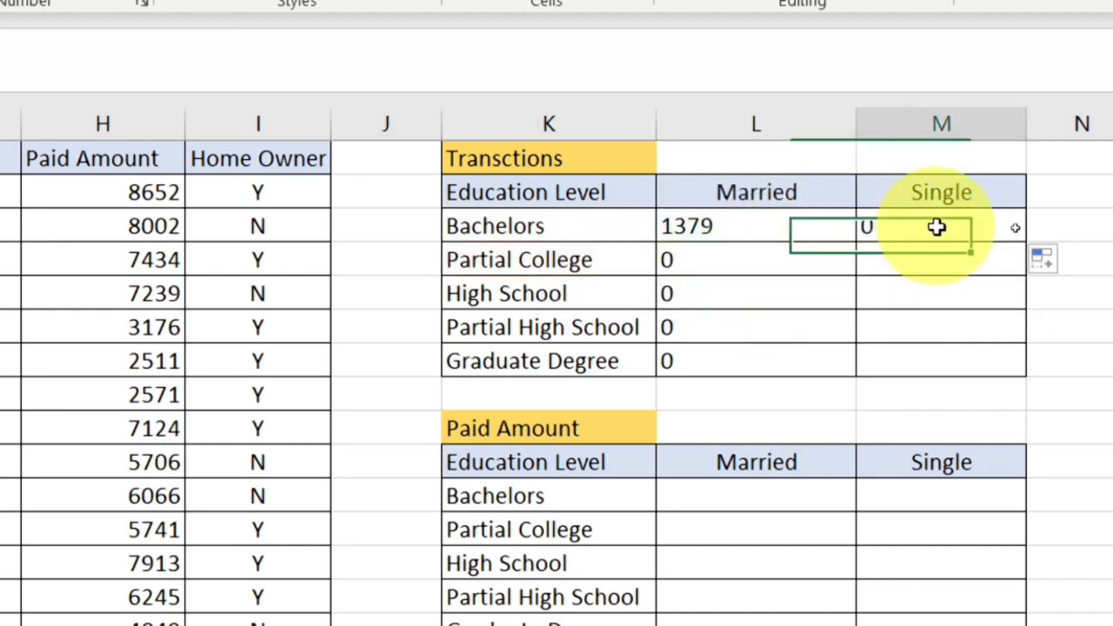
{"action": "double_click", "coordinate": [939, 226]}
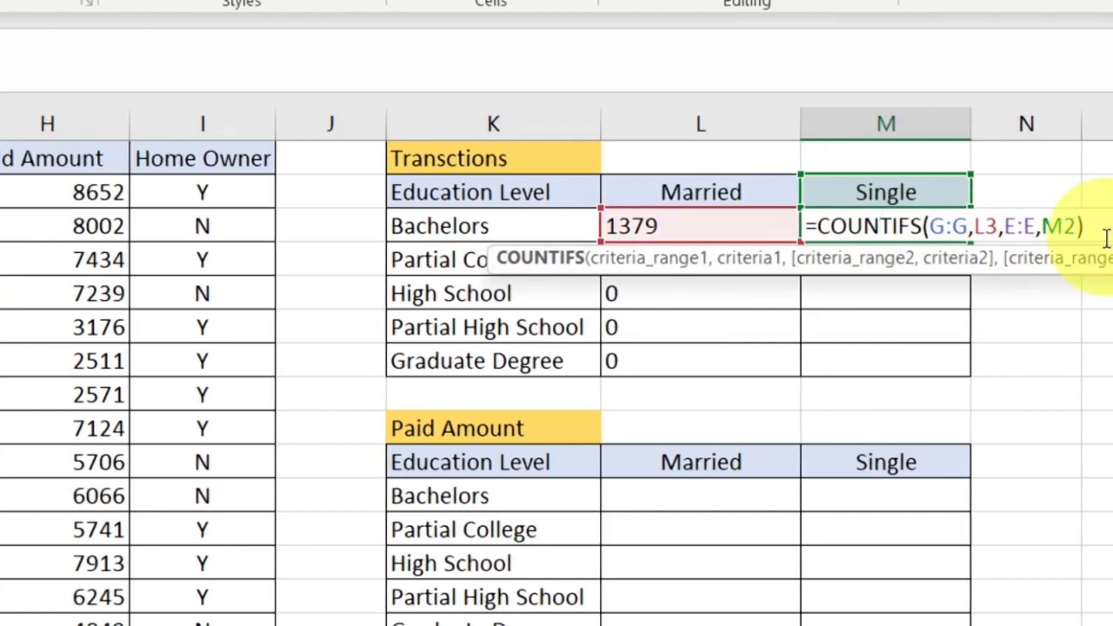
{"action": "left_click", "coordinate": [927, 226]}
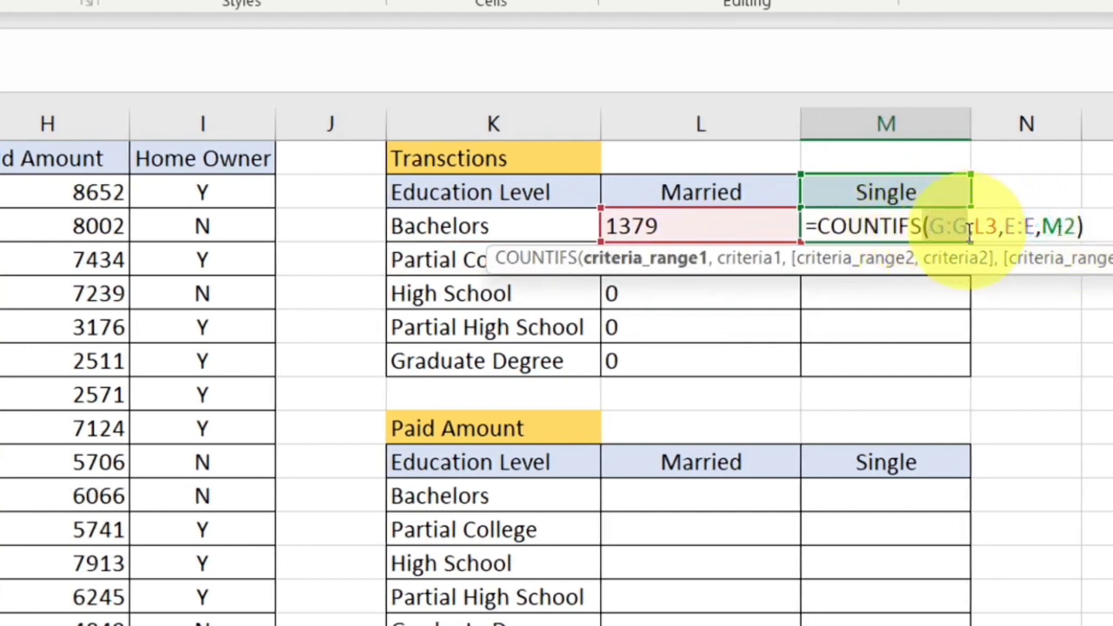
{"action": "key", "text": "ctrl+Return"}
{"action": "double_click", "coordinate": [707, 226]}
{"action": "left_click", "coordinate": [772, 226]}
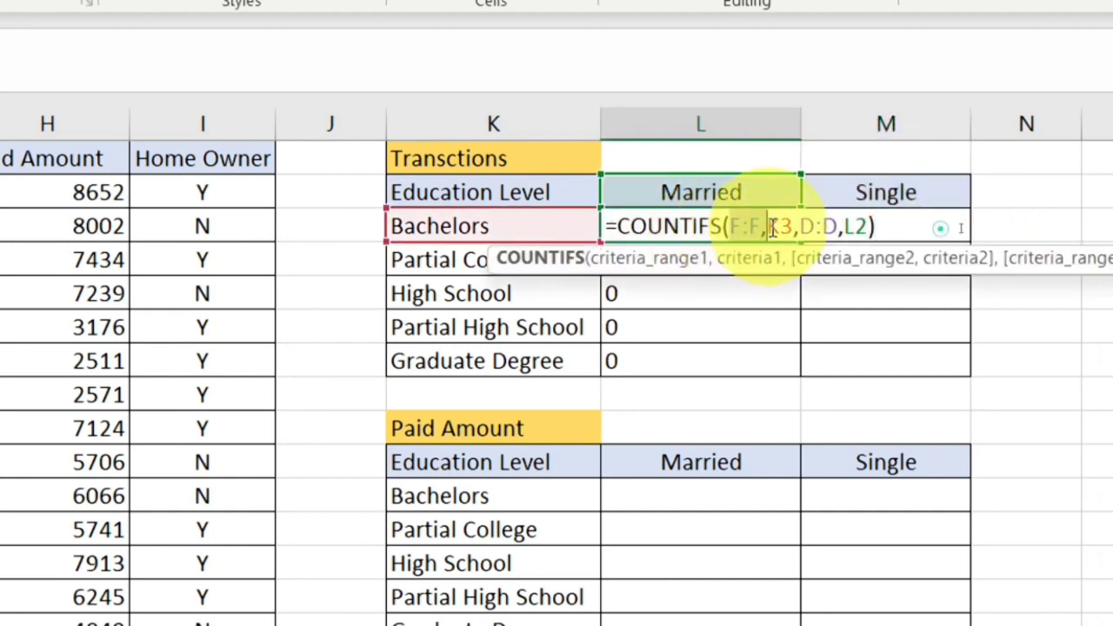
{"action": "left_click", "coordinate": [899, 226]}
{"action": "double_click", "coordinate": [905, 227]}
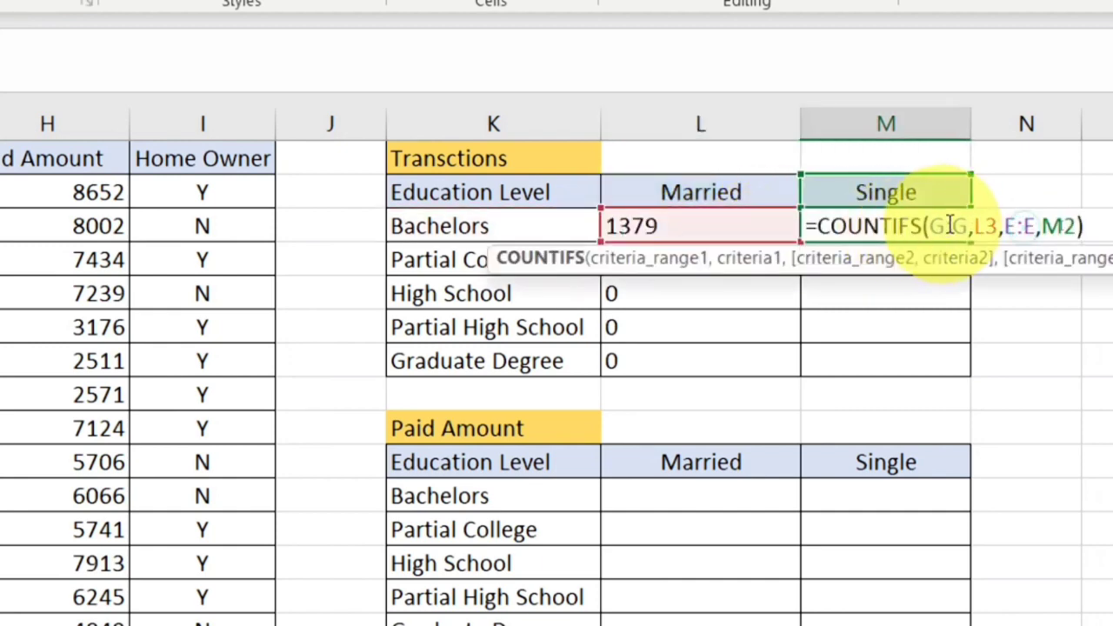
{"action": "key", "text": "ctrl+Return"}
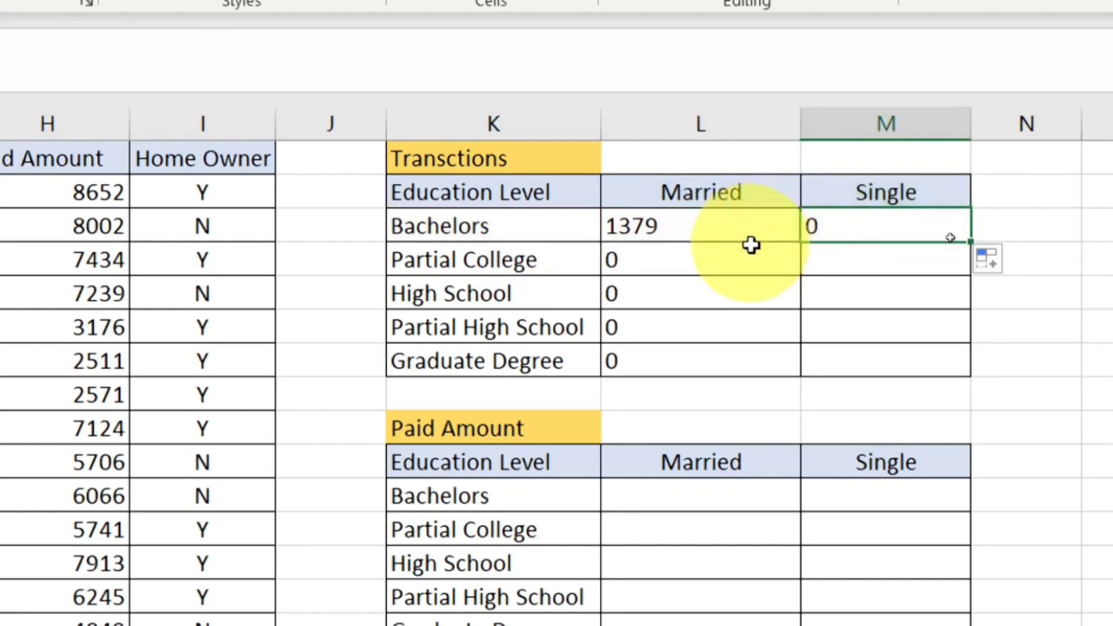
{"action": "double_click", "coordinate": [751, 248]}
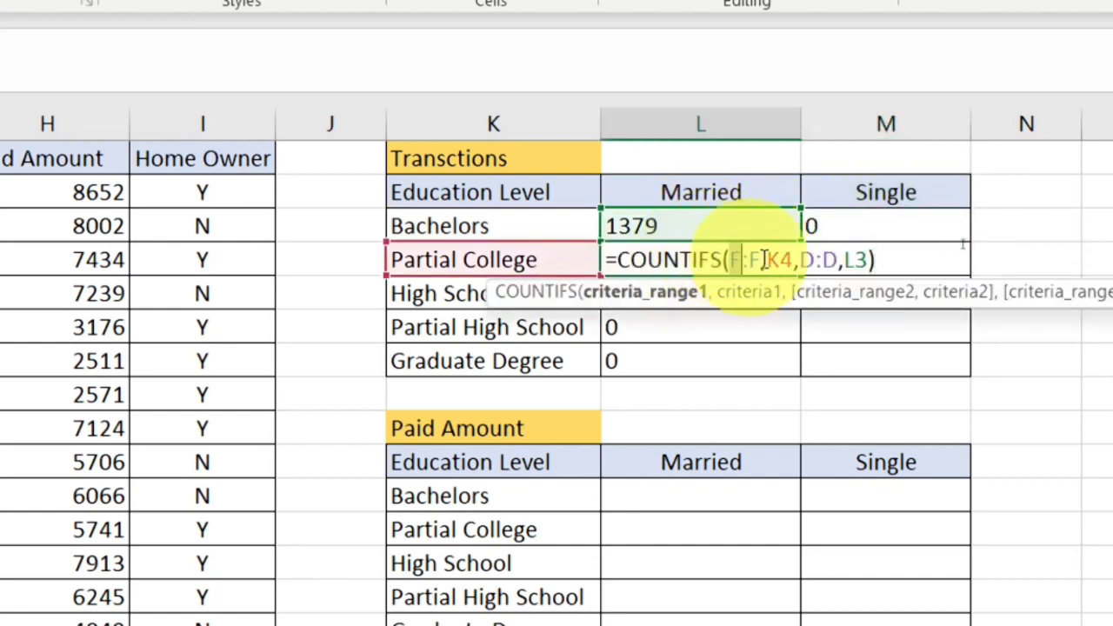
{"action": "left_click", "coordinate": [839, 259]}
{"action": "key", "text": "ctrl+Return"}
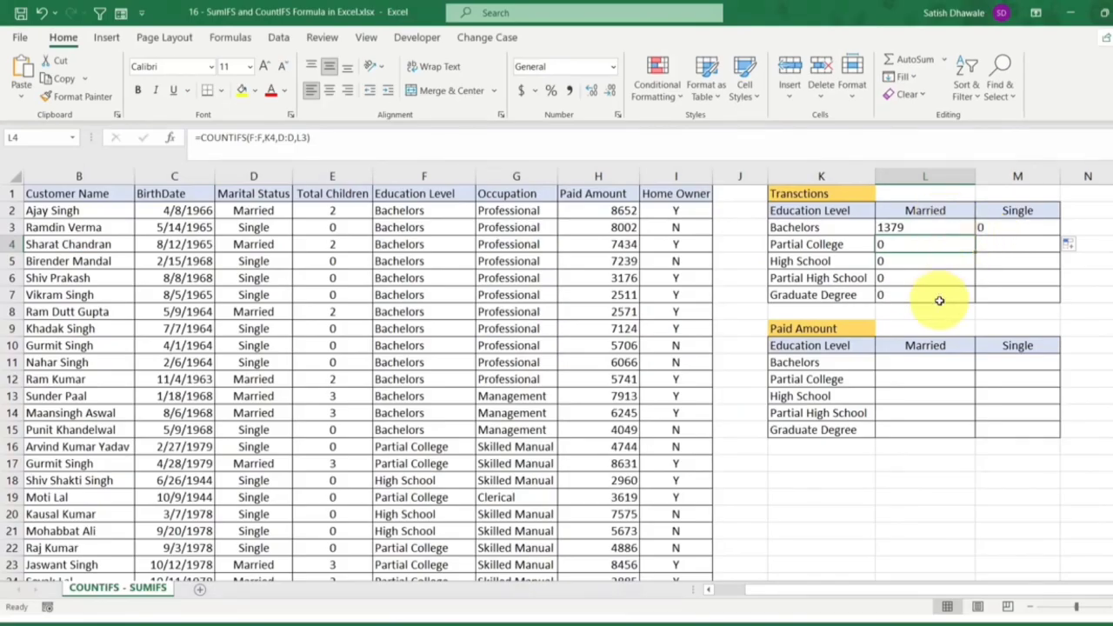
Step: Make both criteria ranges in L3's COUNTIFS formula absolute, as $F:$F and $D:$D
{"action": "double_click", "coordinate": [904, 227]}
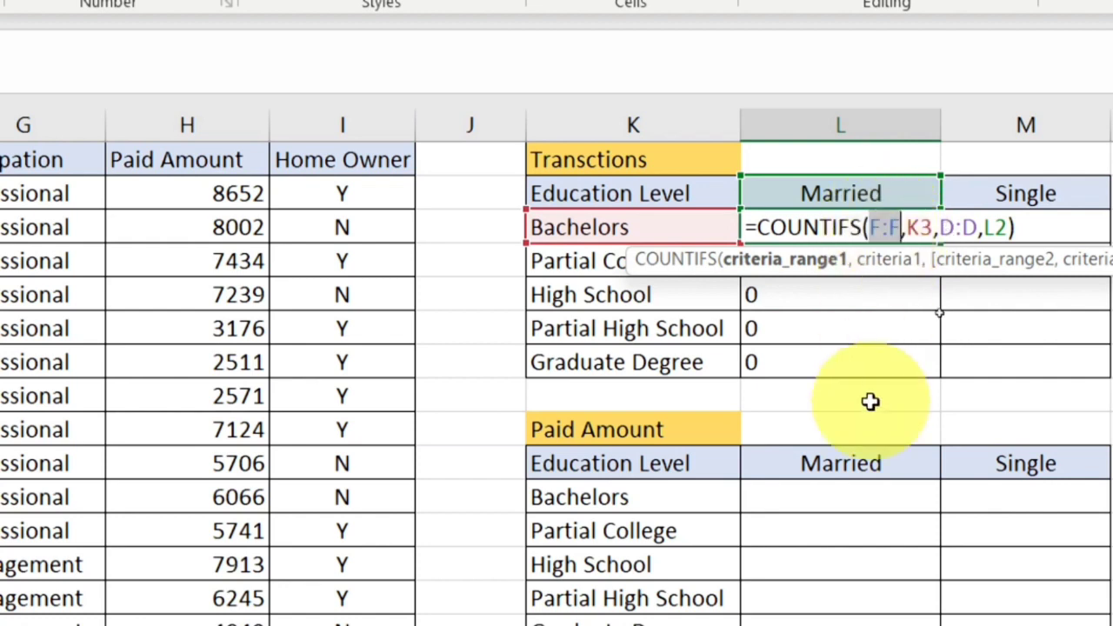
{"action": "key", "text": "F4"}
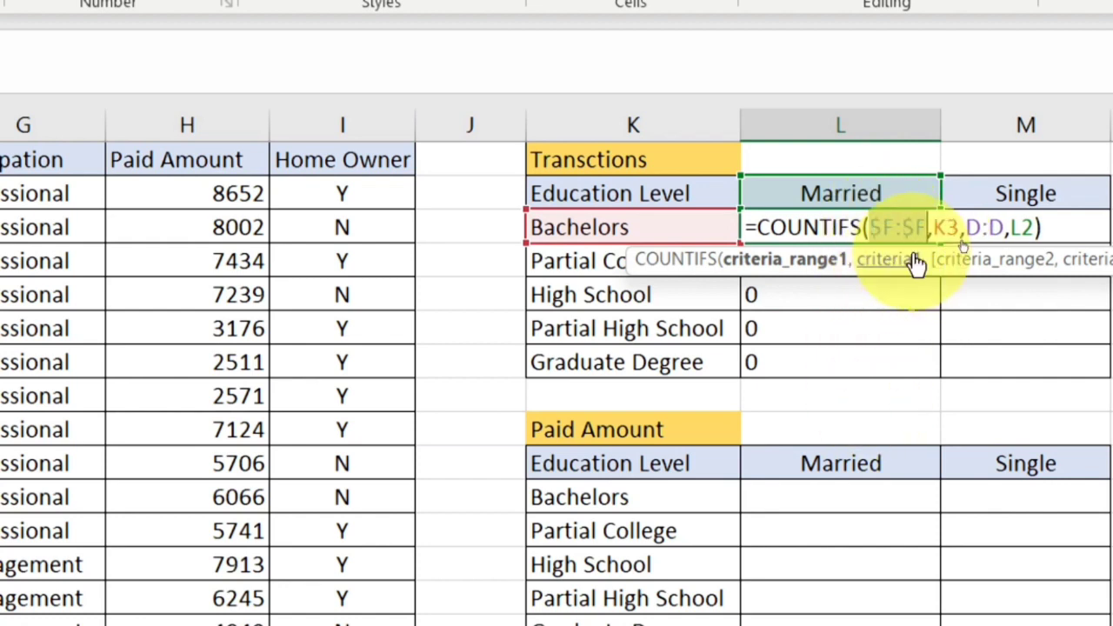
{"action": "double_click", "coordinate": [989, 227]}
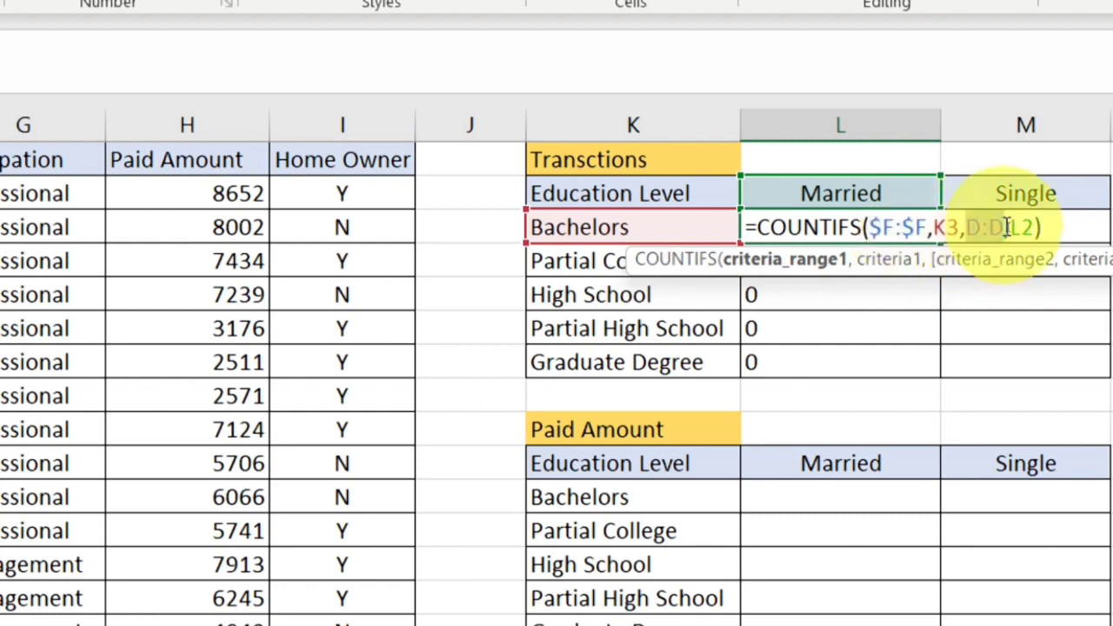
{"action": "key", "text": "F4"}
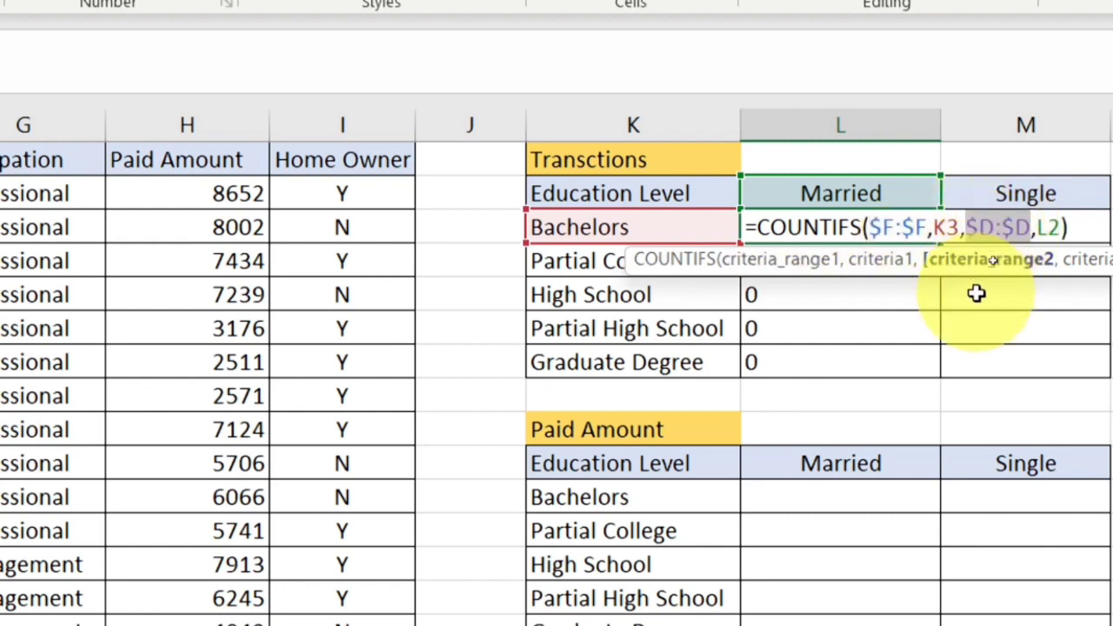
Step: Lock only the column of the Education Level criterion in L3 as $K3 and commit the formula
{"action": "left_click", "coordinate": [959, 227]}
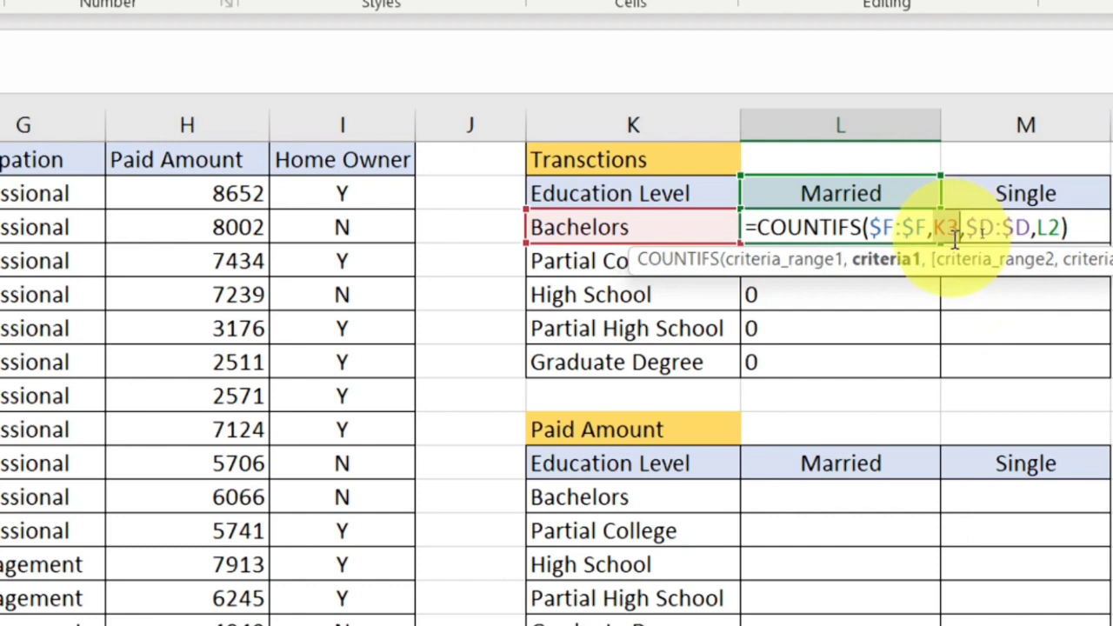
{"action": "double_click", "coordinate": [950, 231]}
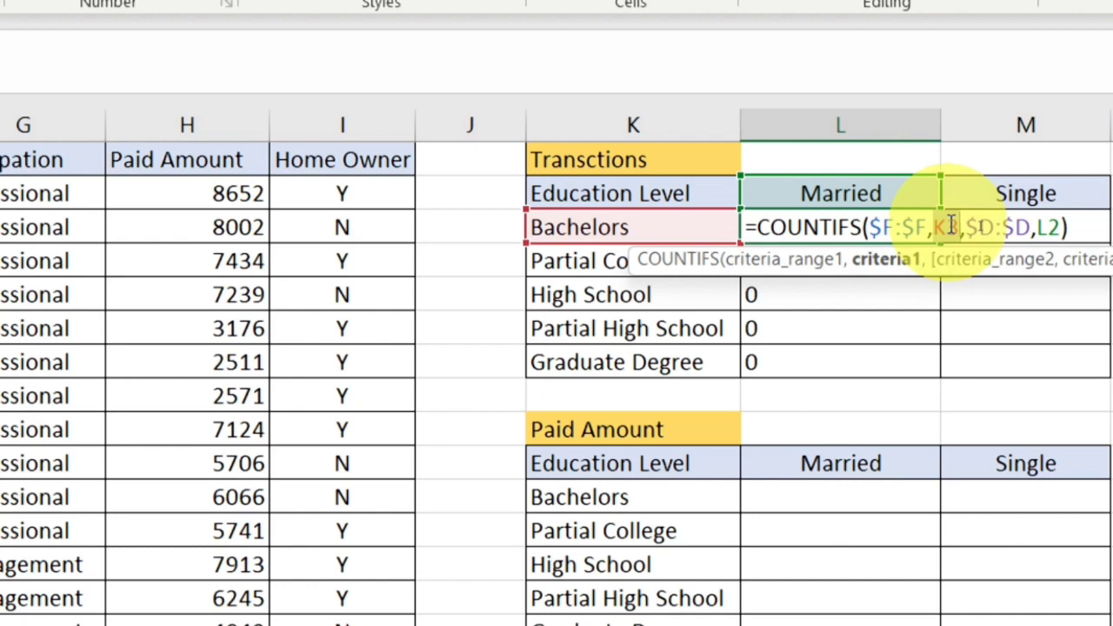
{"action": "double_click", "coordinate": [950, 227]}
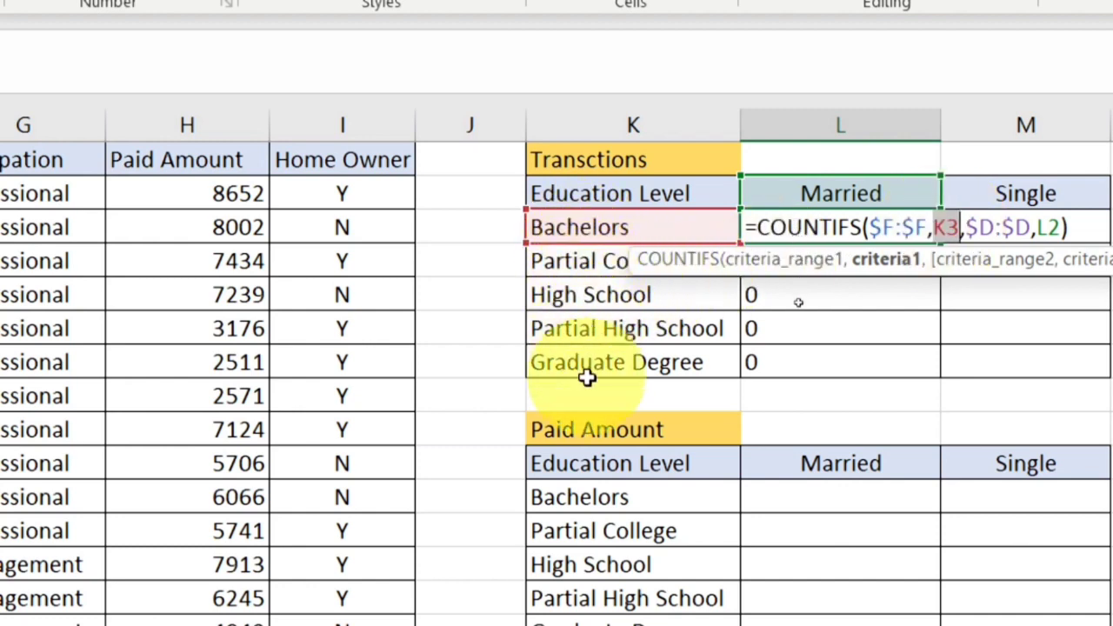
{"action": "key", "text": "F4"}
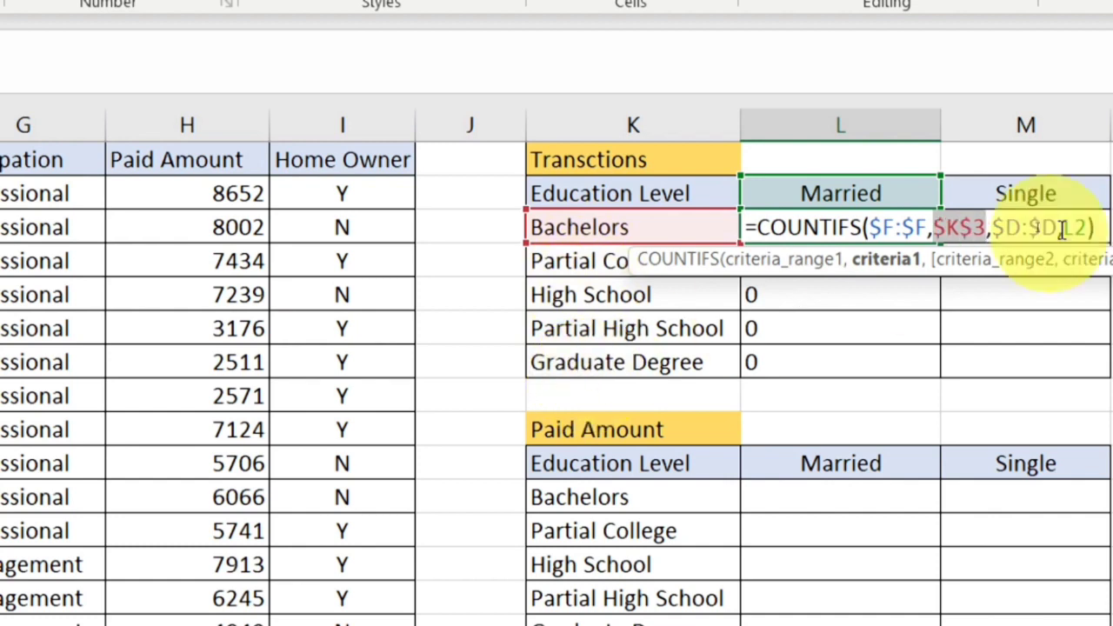
{"action": "key", "text": "F4"}
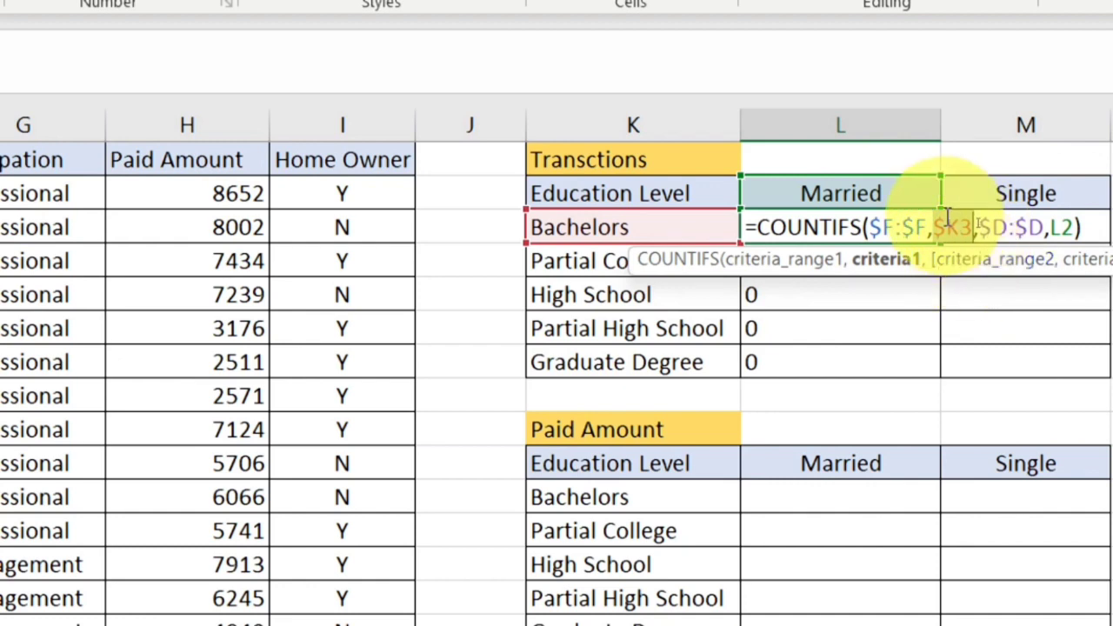
{"action": "left_click", "coordinate": [960, 227]}
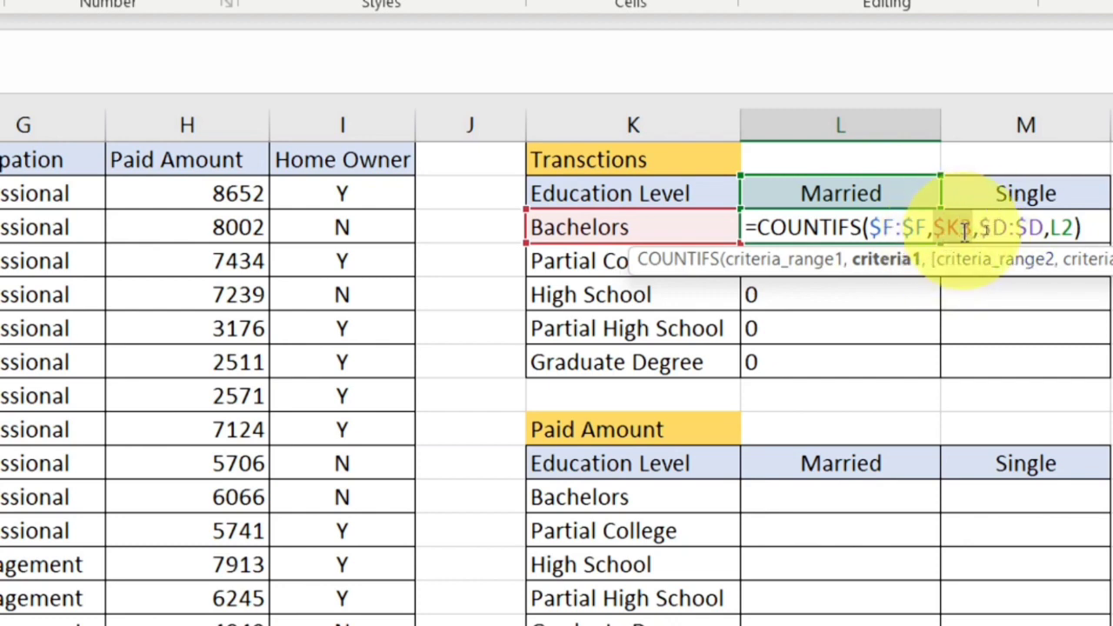
{"action": "left_click_drag", "start_coordinate": [975, 228], "coordinate": [938, 228]}
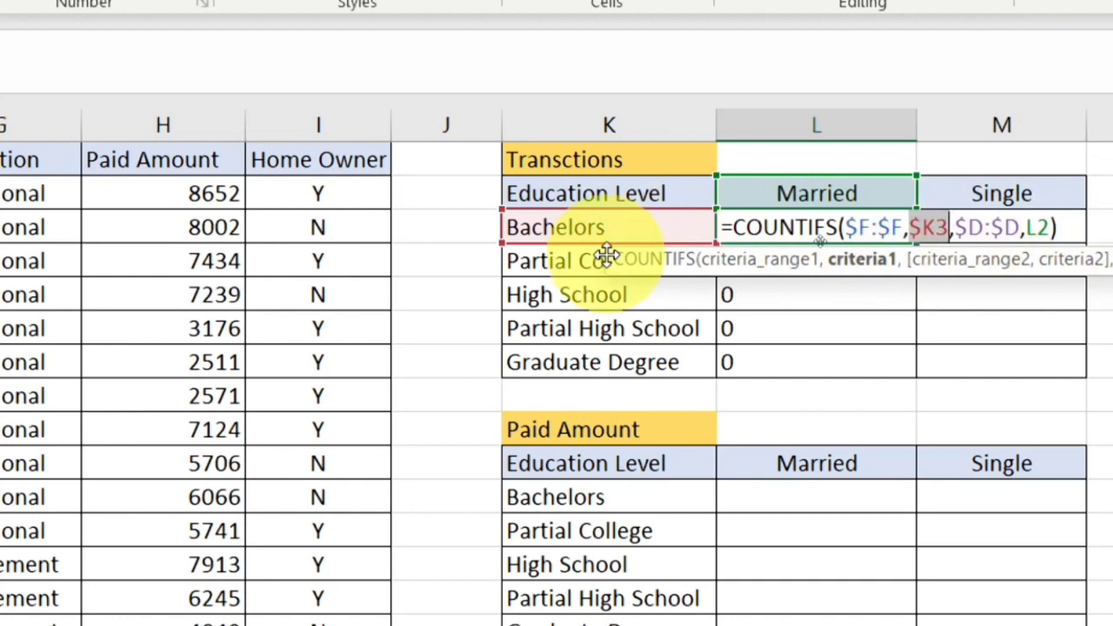
{"action": "key", "text": "Return"}
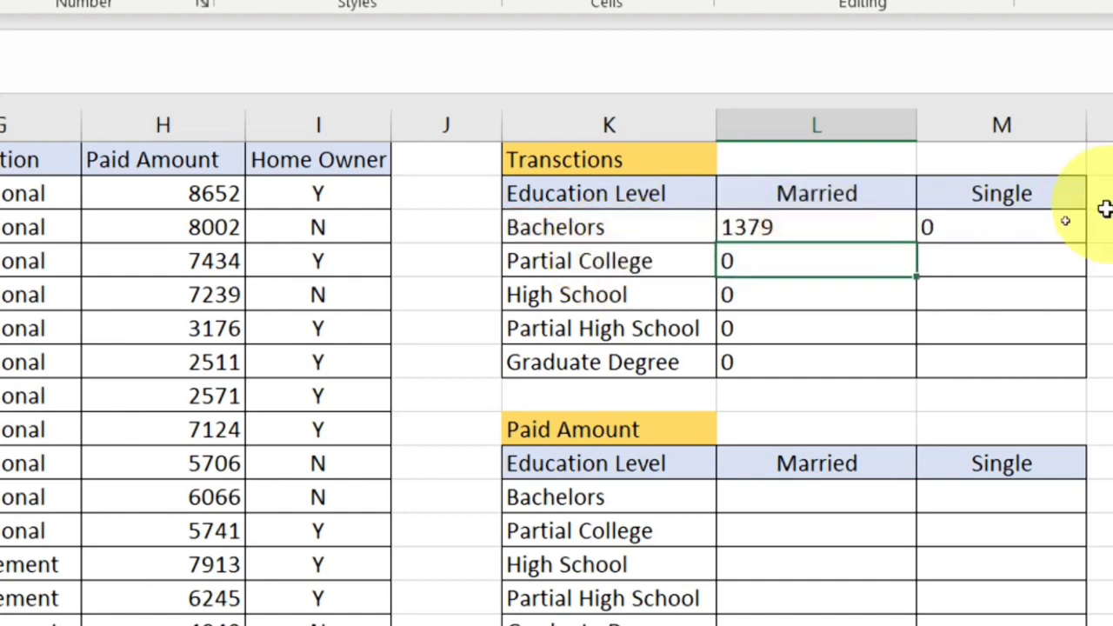
Step: Examine which cell the first criterion of the COUNTIFS formula in M3 refers to
{"action": "left_click", "coordinate": [1024, 223]}
{"action": "double_click", "coordinate": [1035, 227]}
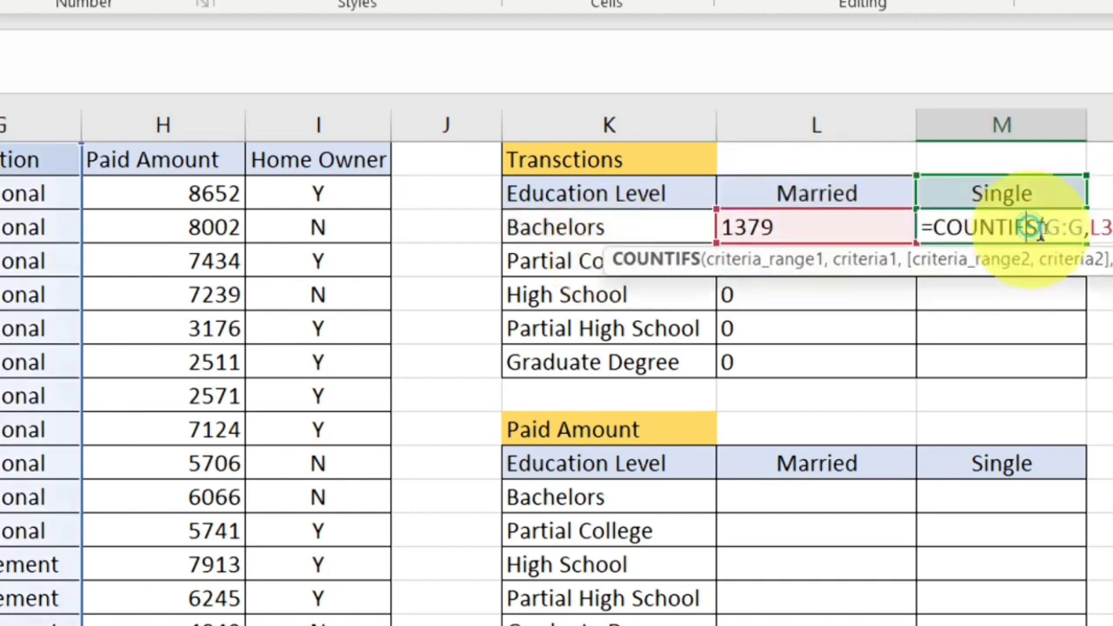
{"action": "left_click", "coordinate": [1100, 228]}
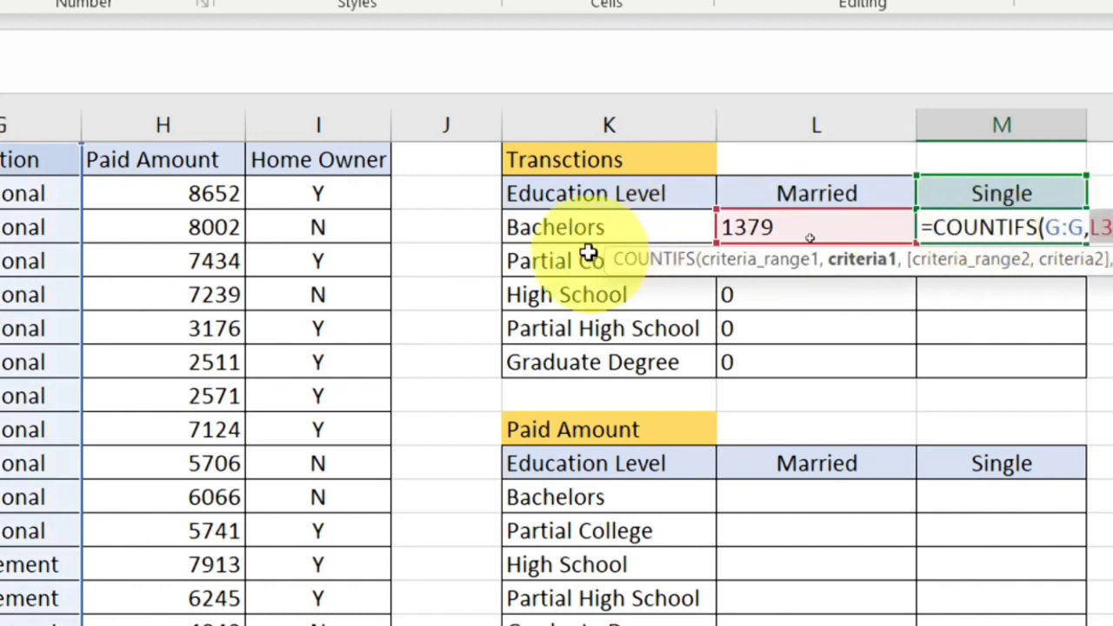
{"action": "key", "text": "Escape"}
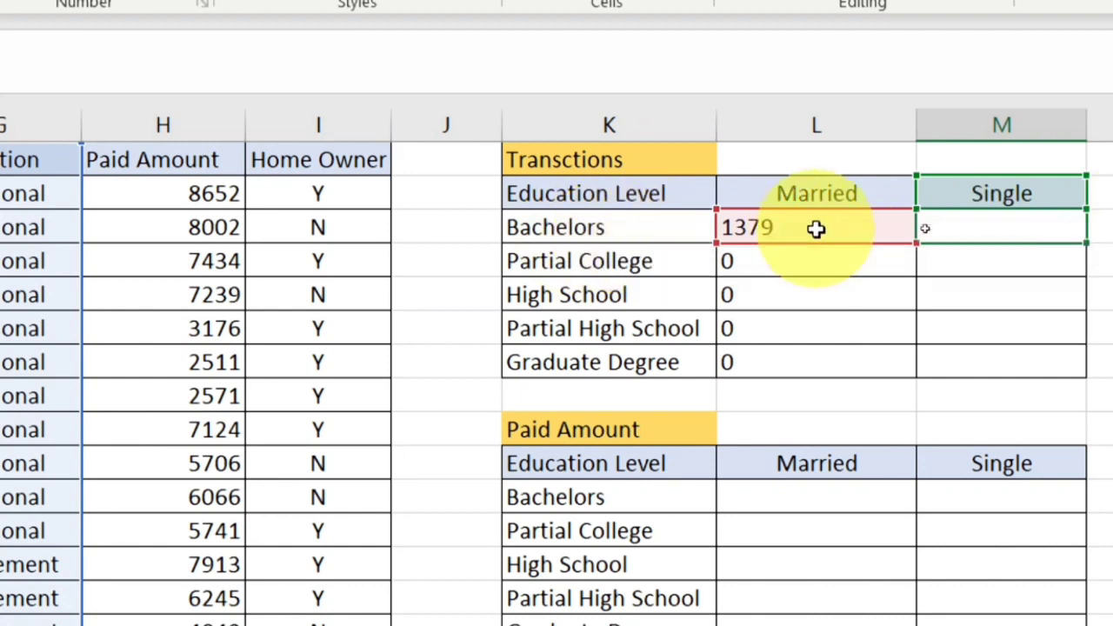
Step: Lock only the row of the Marital Status criterion in L3 as L$2 and commit the formula
{"action": "left_click", "coordinate": [816, 228]}
{"action": "double_click", "coordinate": [816, 228]}
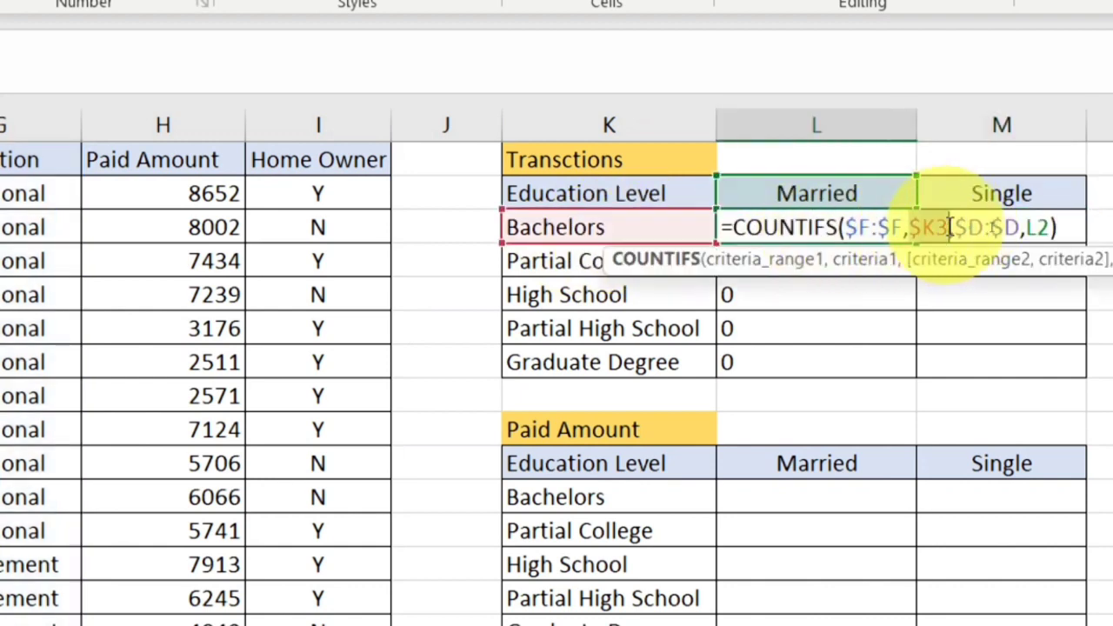
{"action": "double_click", "coordinate": [928, 228]}
{"action": "double_click", "coordinate": [1038, 228]}
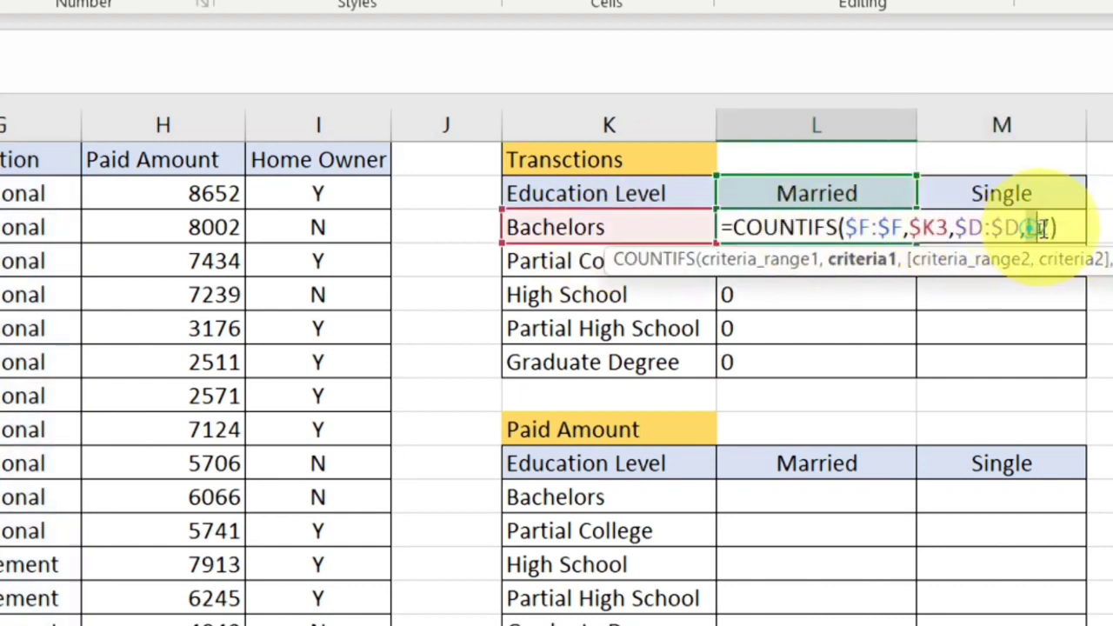
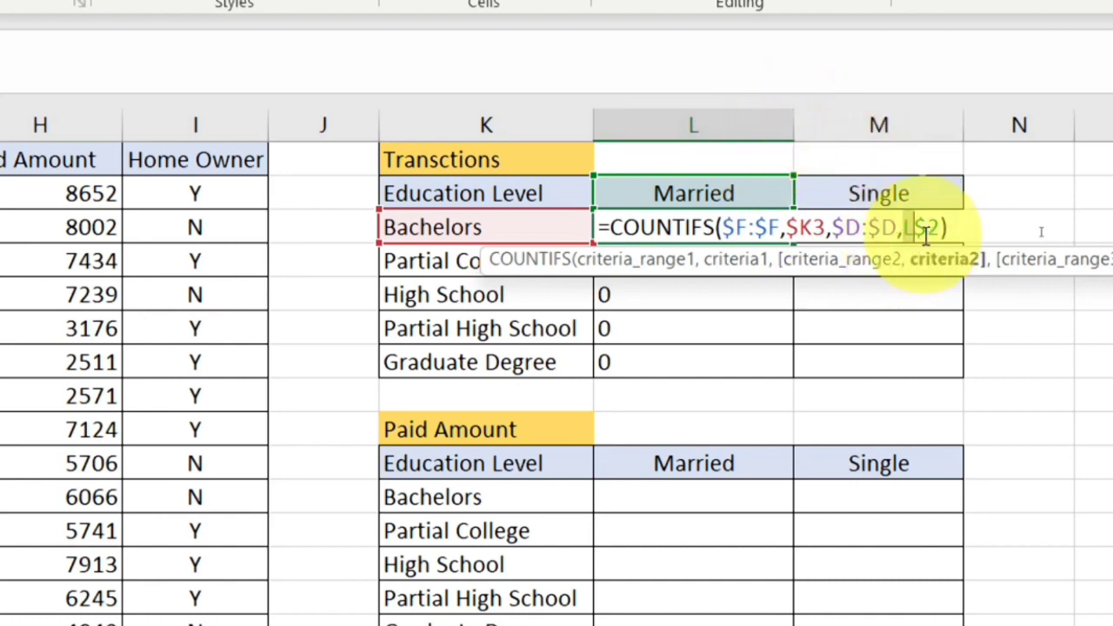
{"action": "key", "text": "Return"}
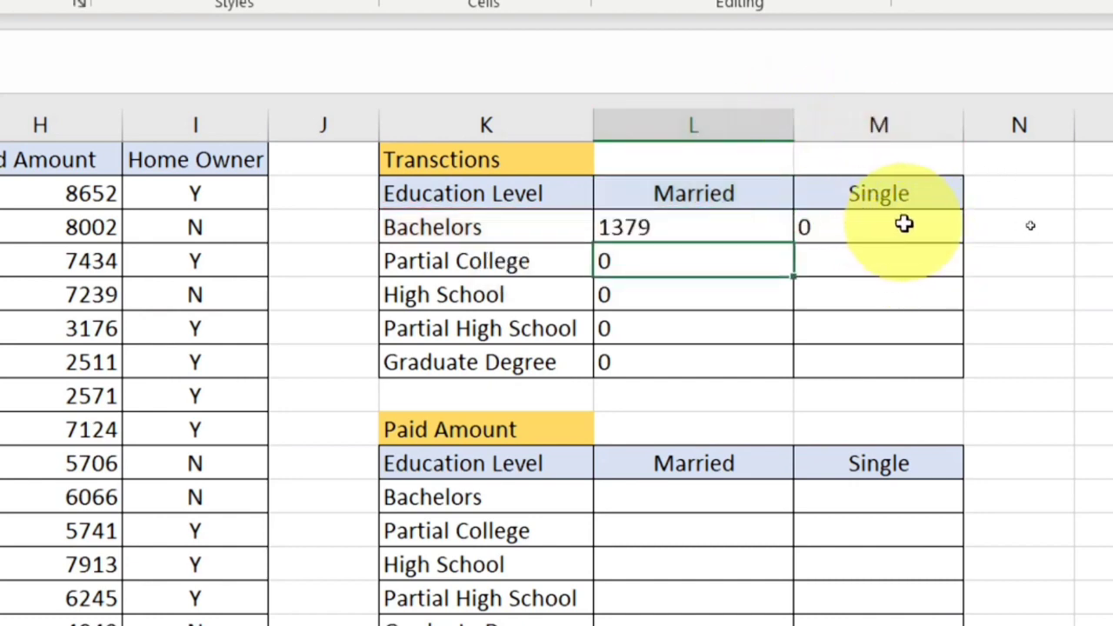
Step: Compare the Marital Status criterion in M3 with the row-locked reference in L3's COUNTIFS formula
{"action": "double_click", "coordinate": [905, 225]}
{"action": "double_click", "coordinate": [1051, 227]}
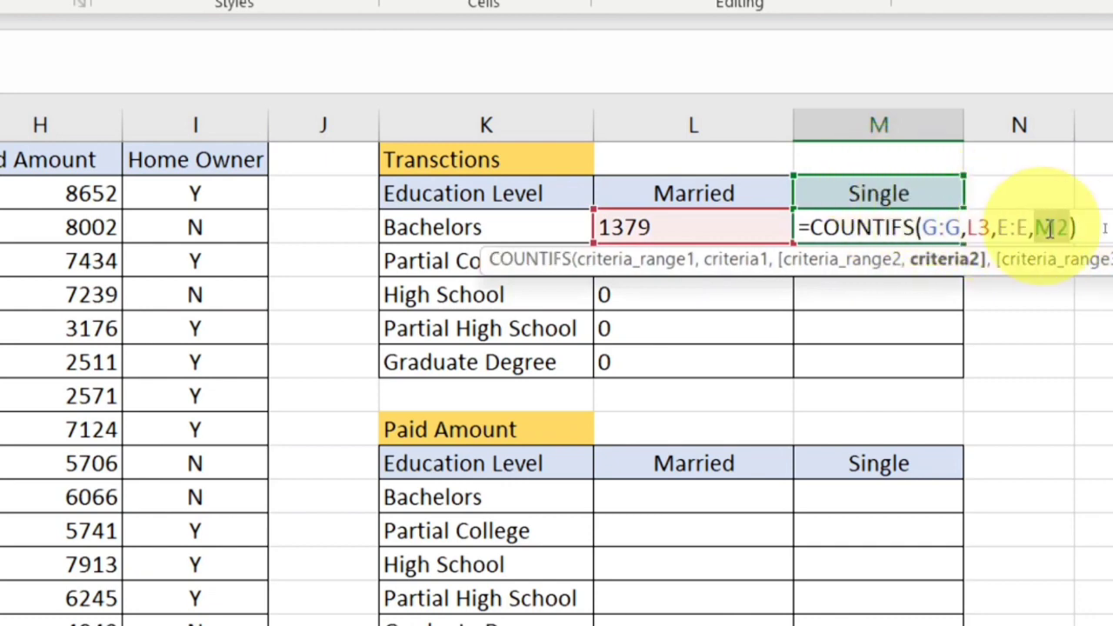
{"action": "key", "text": "Escape"}
{"action": "left_click", "coordinate": [658, 230]}
{"action": "double_click", "coordinate": [657, 229]}
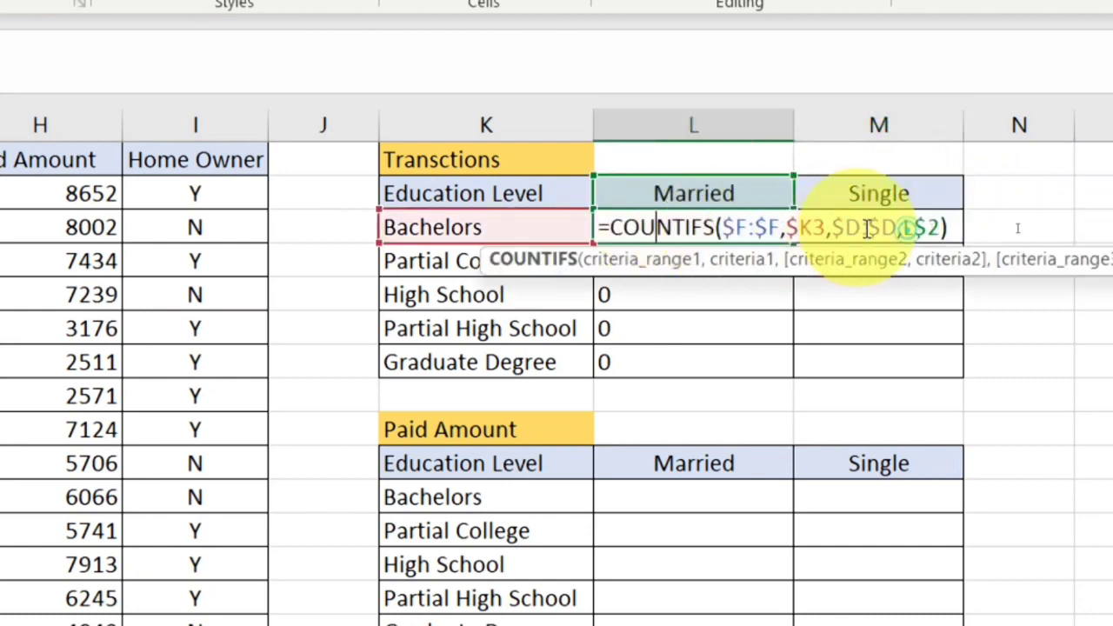
{"action": "key", "text": "Return"}
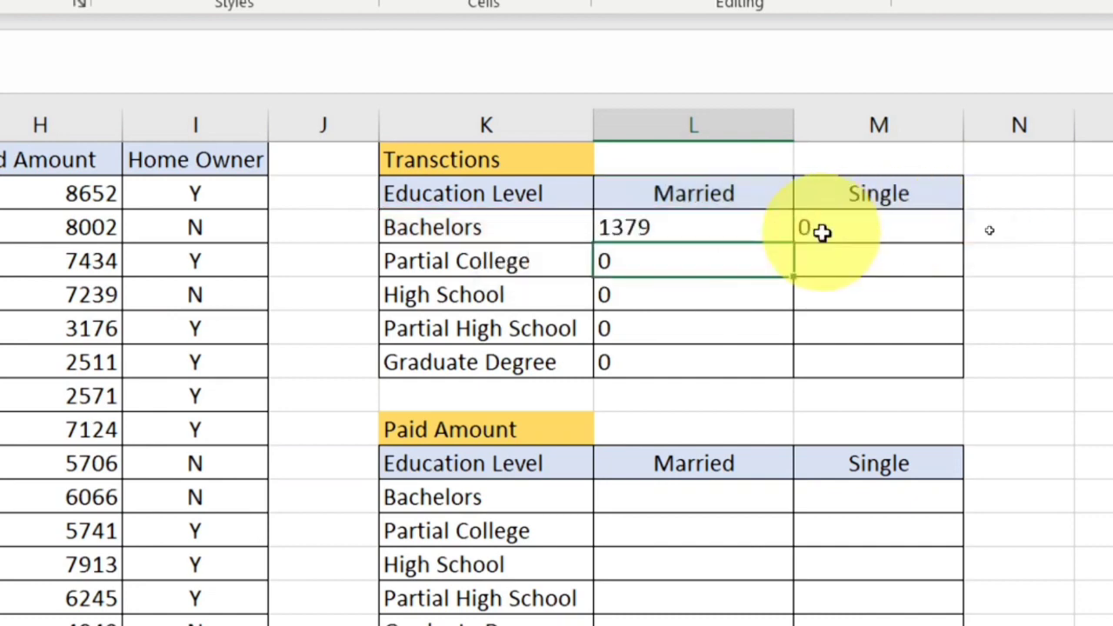
{"action": "double_click", "coordinate": [776, 232]}
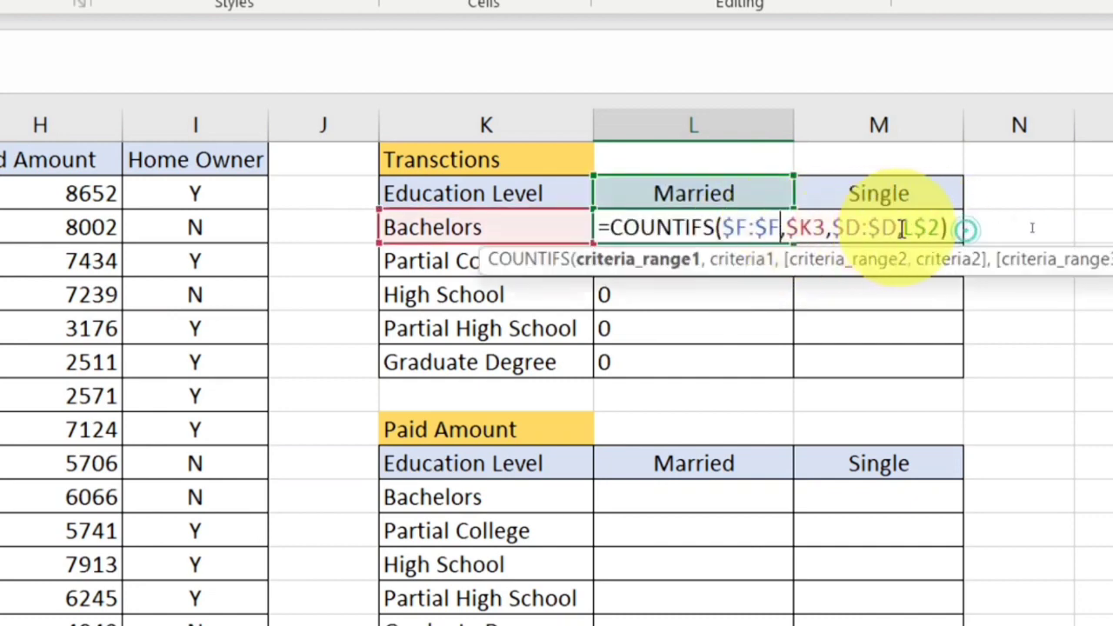
{"action": "key", "text": "Escape"}
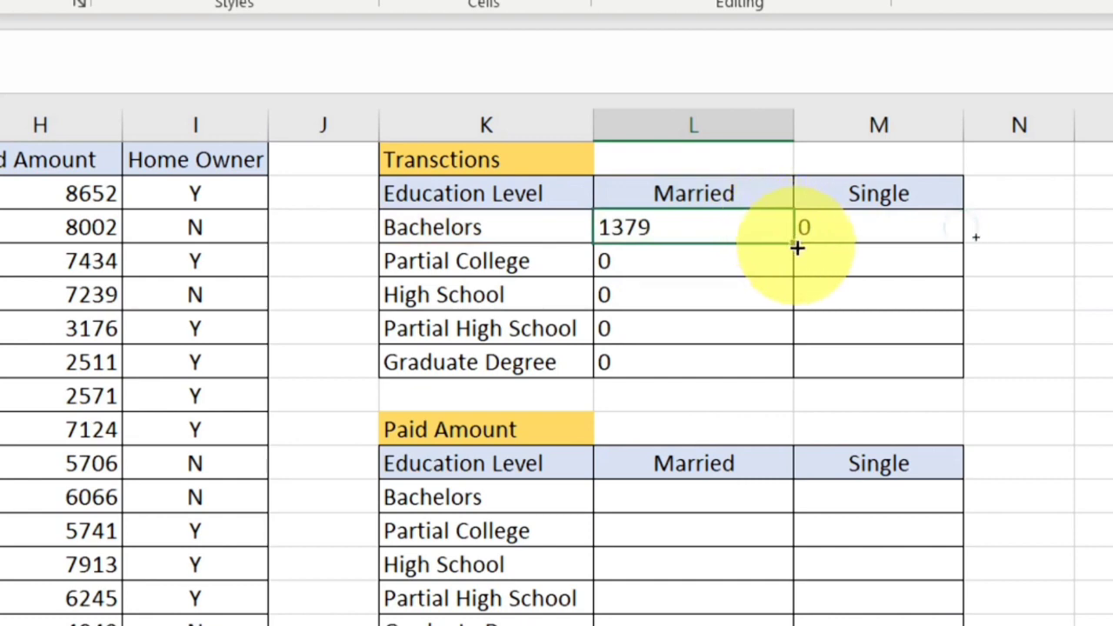
Step: Fill the COUNTIFS formula from L3 down to L7 and check the Marital Status criterion in each filled cell
{"action": "left_click_drag", "start_coordinate": [797, 248], "coordinate": [780, 370]}
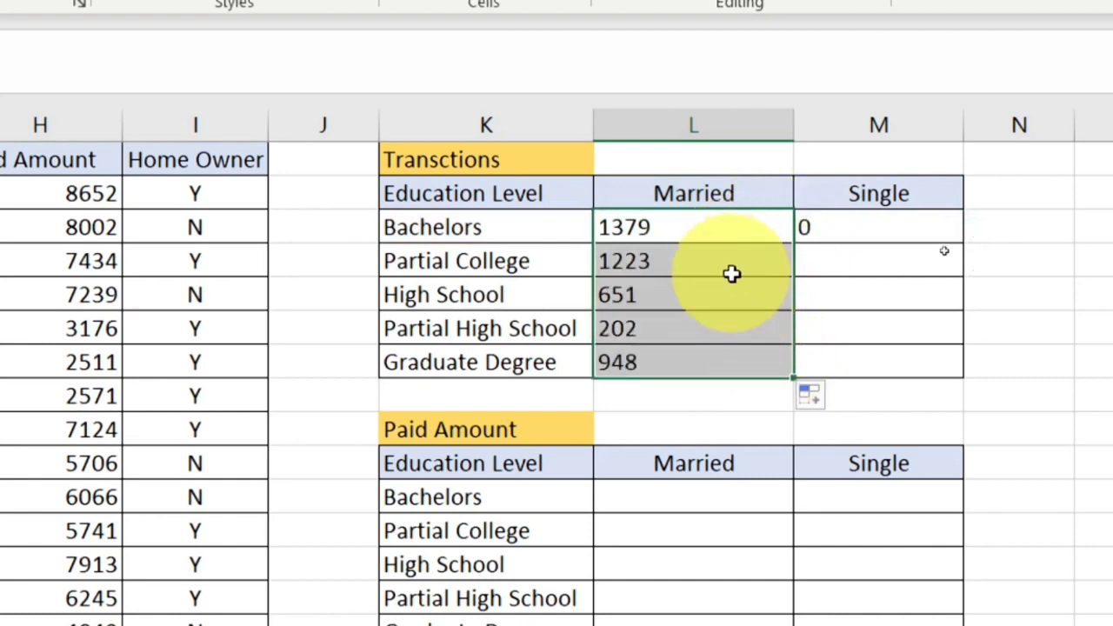
{"action": "double_click", "coordinate": [724, 254]}
{"action": "left_click_drag", "start_coordinate": [916, 260], "coordinate": [945, 261]}
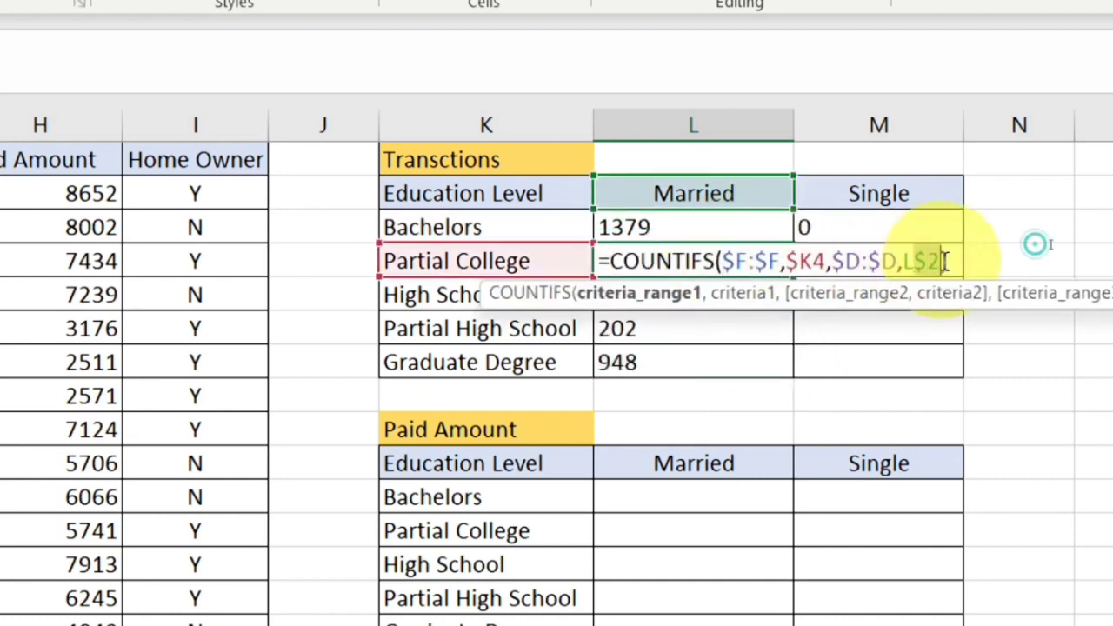
{"action": "key", "text": "Return"}
{"action": "double_click", "coordinate": [783, 292]}
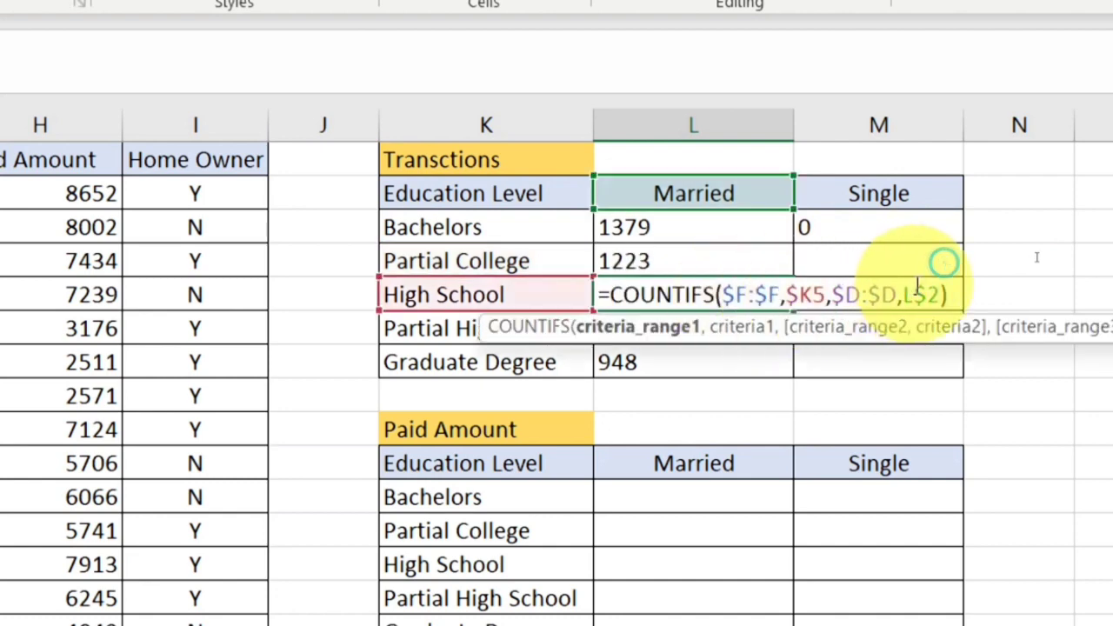
{"action": "key", "text": "Return"}
{"action": "double_click", "coordinate": [703, 330]}
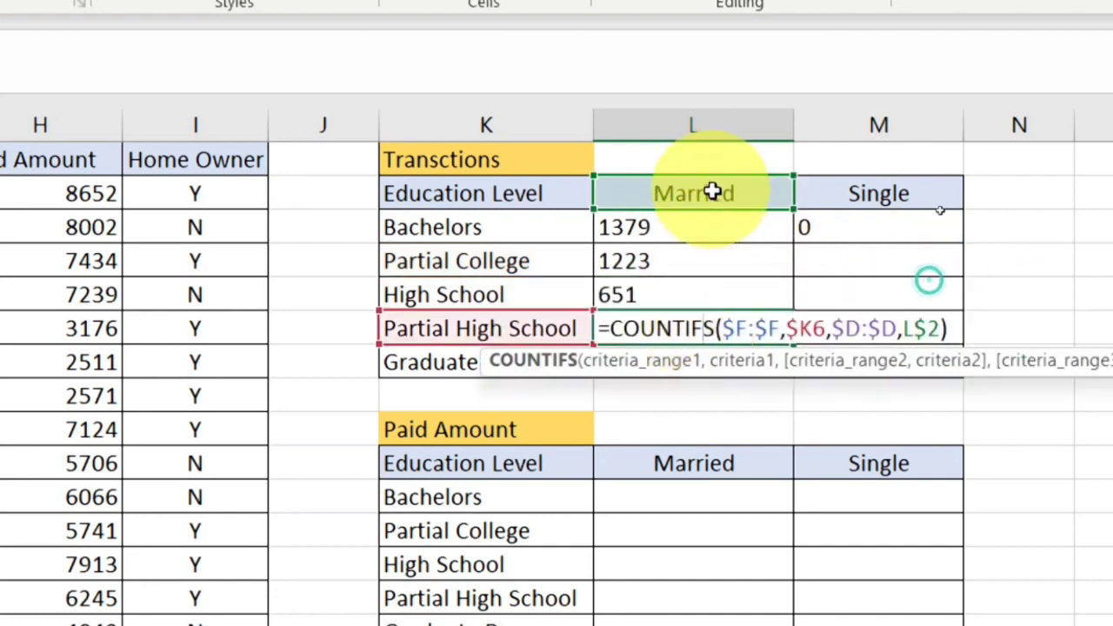
{"action": "key", "text": "Return"}
{"action": "double_click", "coordinate": [733, 351]}
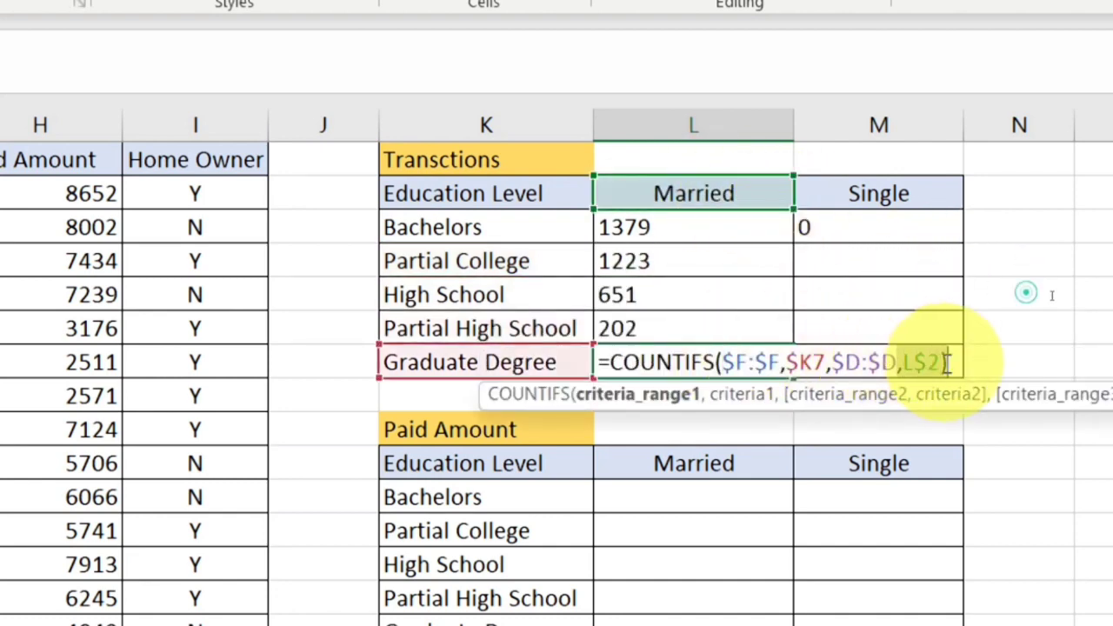
{"action": "type", "text": ")"}
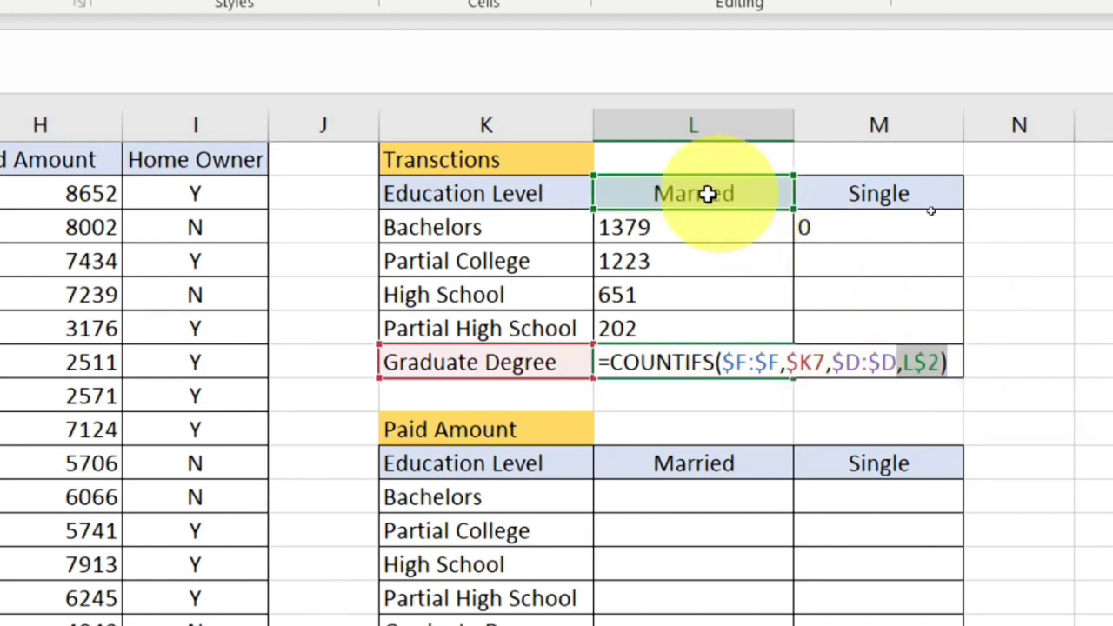
{"action": "key", "text": "Return"}
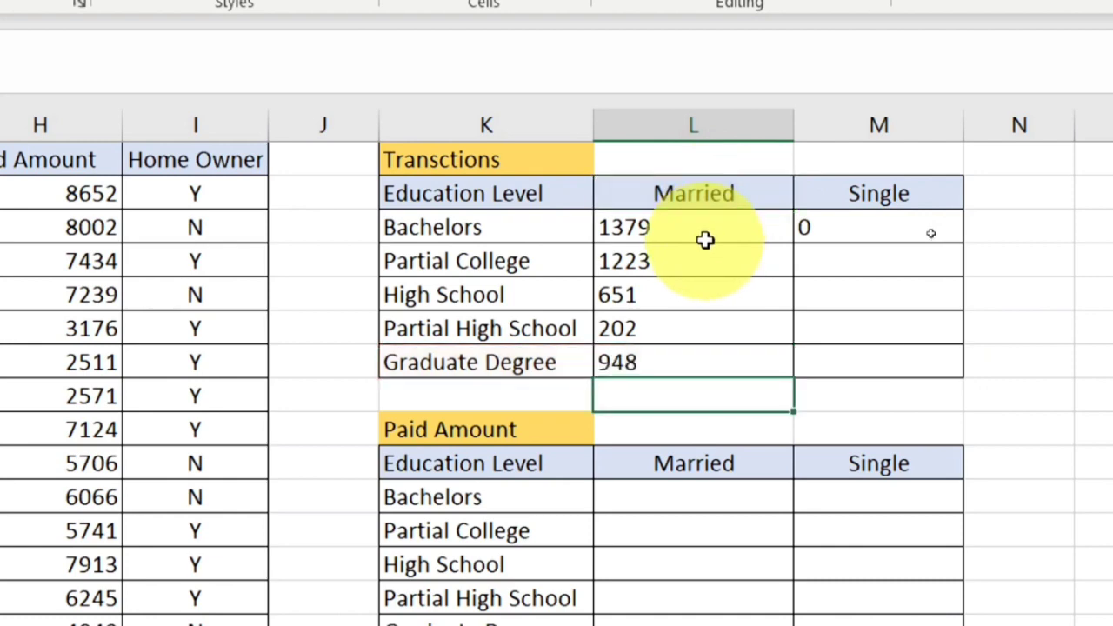
Step: Examine how the column-locked Education Level criterion changes from row to row in the Married column's COUNTIFS formulas
{"action": "double_click", "coordinate": [724, 228]}
{"action": "left_click", "coordinate": [828, 229]}
{"action": "key", "text": "Return"}
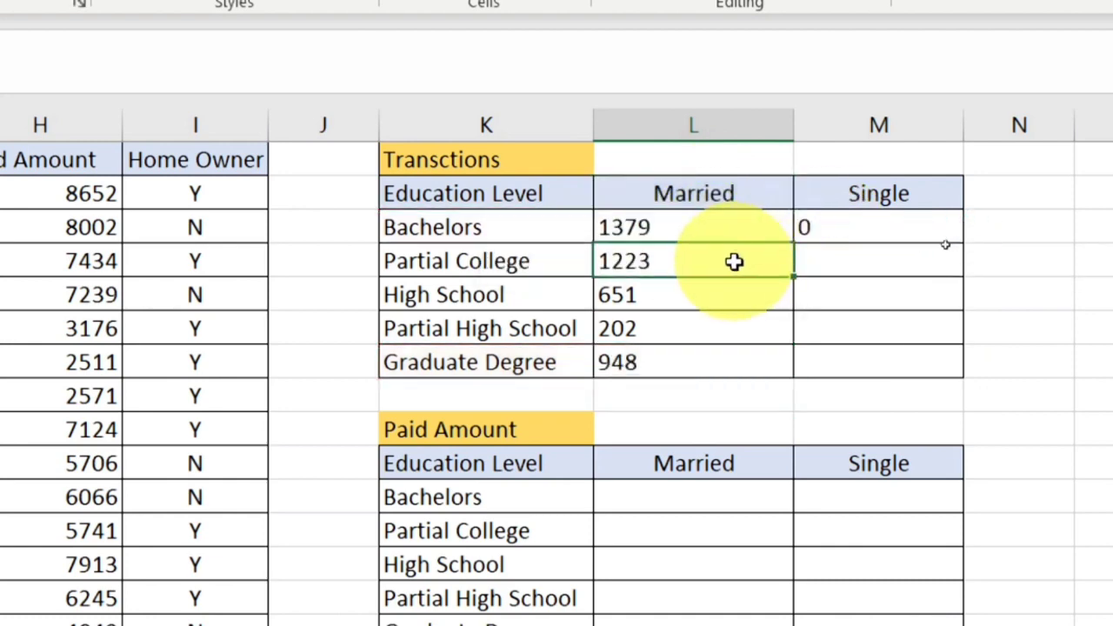
{"action": "double_click", "coordinate": [736, 261]}
{"action": "left_click_drag", "start_coordinate": [799, 262], "coordinate": [831, 259]}
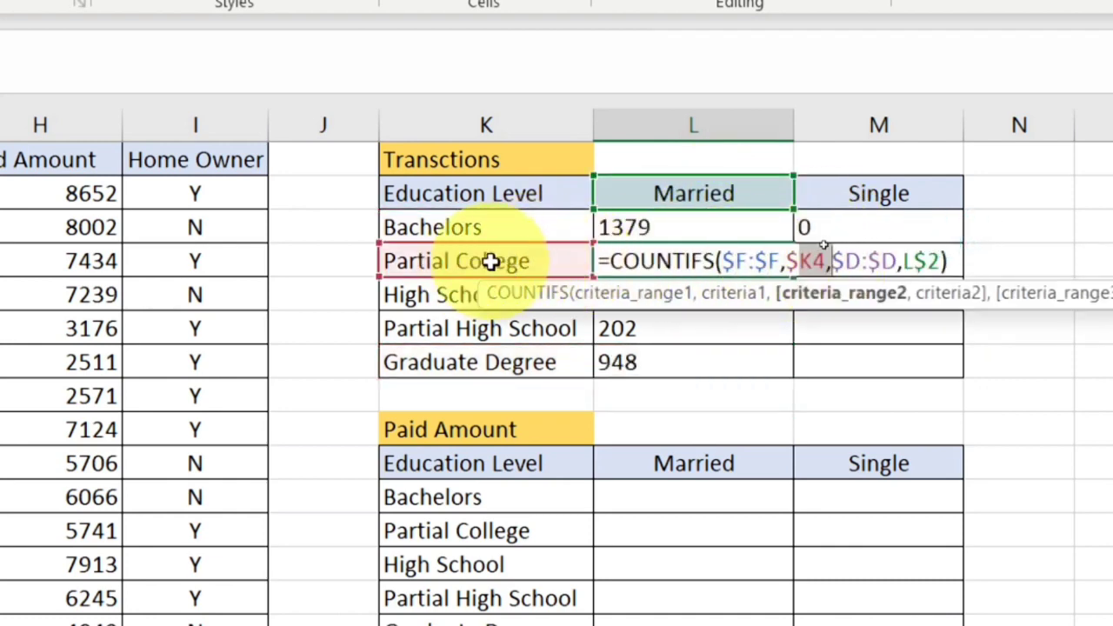
{"action": "left_click", "coordinate": [519, 259]}
{"action": "key", "text": "Return"}
{"action": "double_click", "coordinate": [641, 297]}
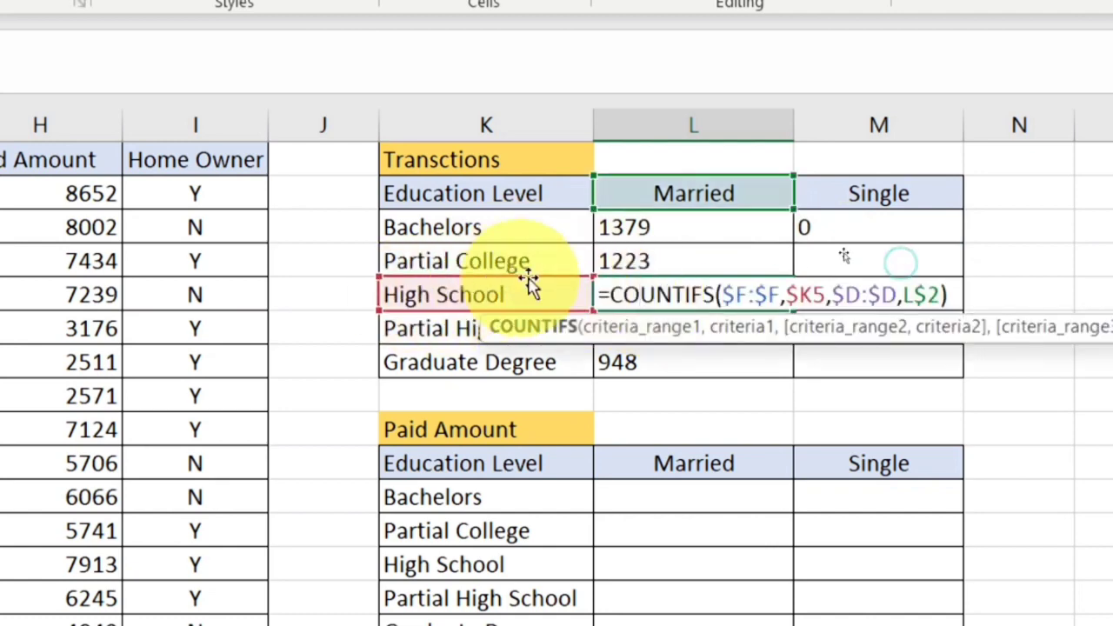
{"action": "key", "text": "Return"}
{"action": "double_click", "coordinate": [676, 331]}
{"action": "key", "text": "Return"}
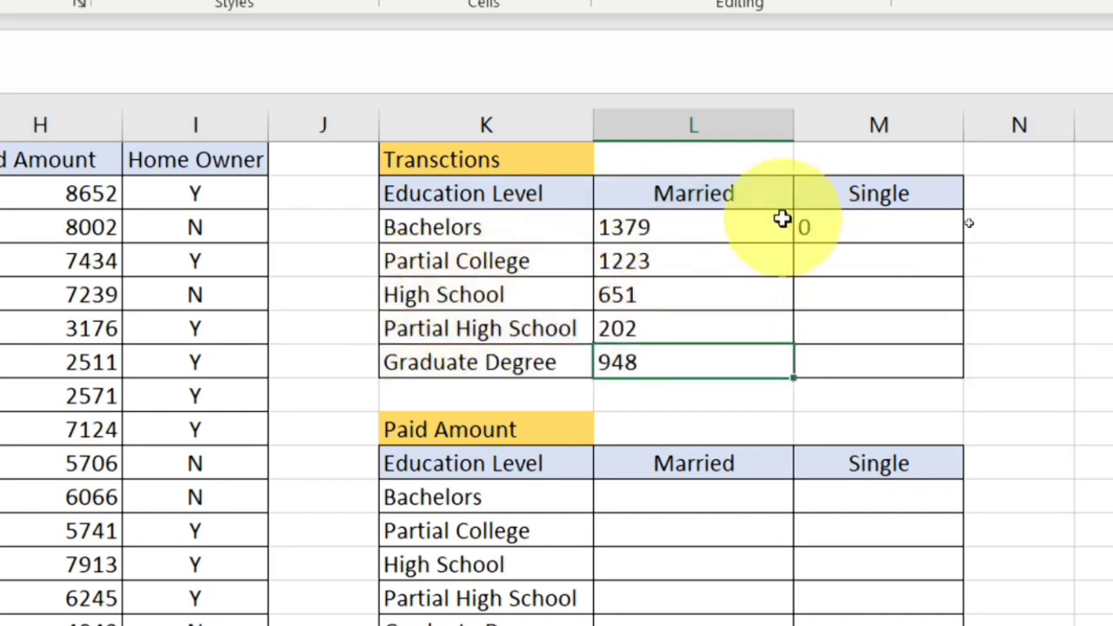
Step: Copy the COUNTIFS formula from L3 across to M3 and down the Single column to M7
{"action": "left_click", "coordinate": [783, 224]}
{"action": "left_click_drag", "start_coordinate": [794, 244], "coordinate": [952, 387]}
{"action": "left_click", "coordinate": [944, 240]}
Step: Check the ranges and both criteria references in M3's COUNTIFS formula, and fill it down to M7 again
{"action": "double_click", "coordinate": [894, 226]}
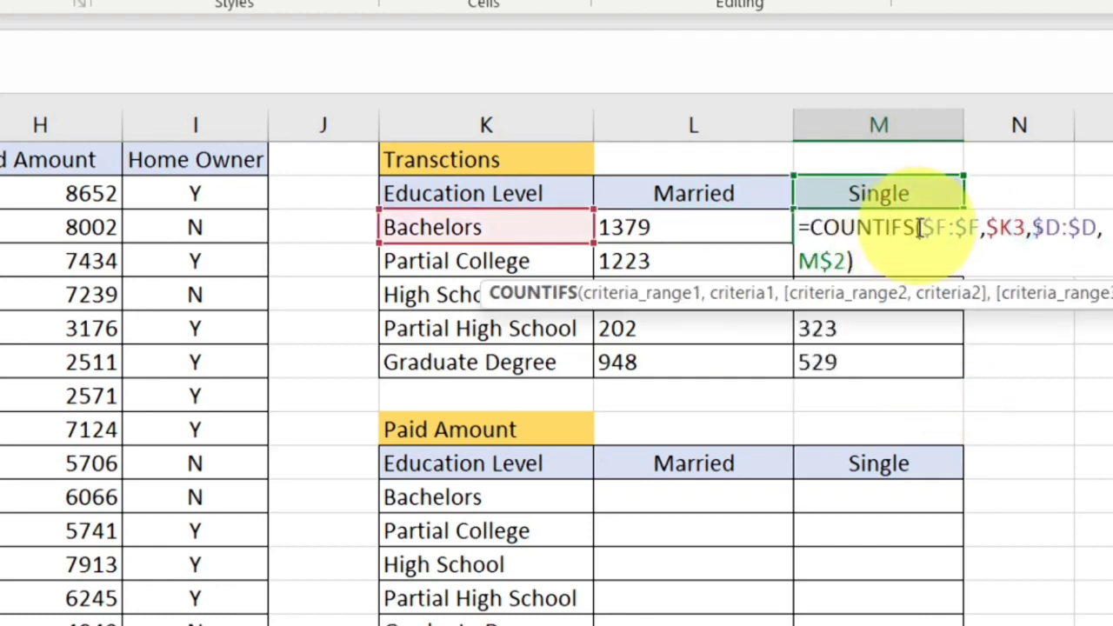
{"action": "double_click", "coordinate": [955, 227]}
{"action": "left_click", "coordinate": [1089, 229]}
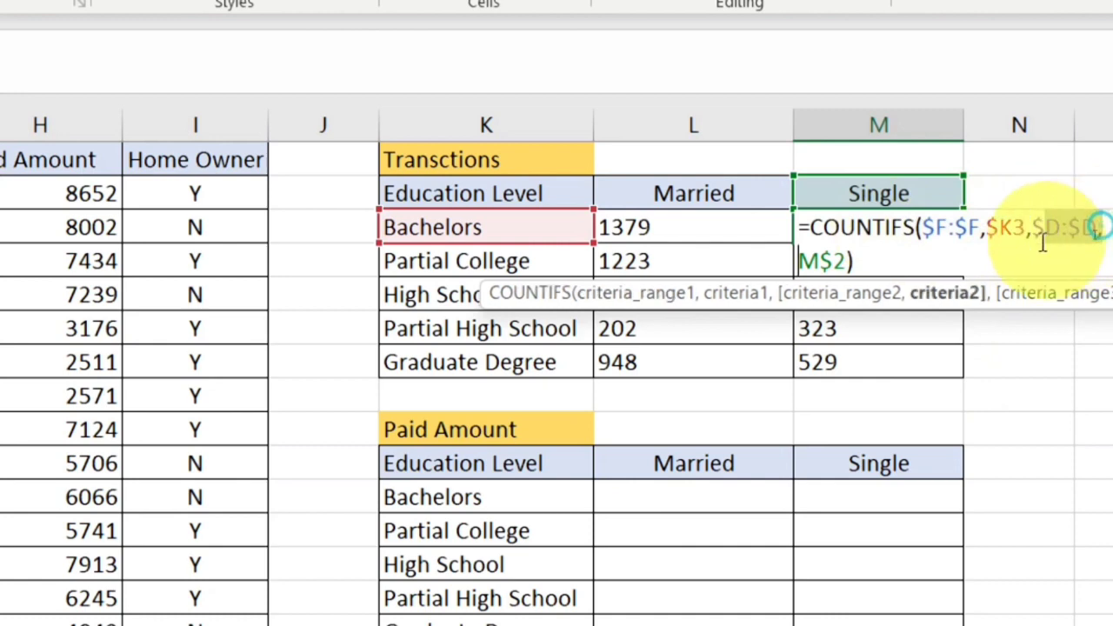
{"action": "left_click_drag", "start_coordinate": [983, 228], "coordinate": [1026, 228]}
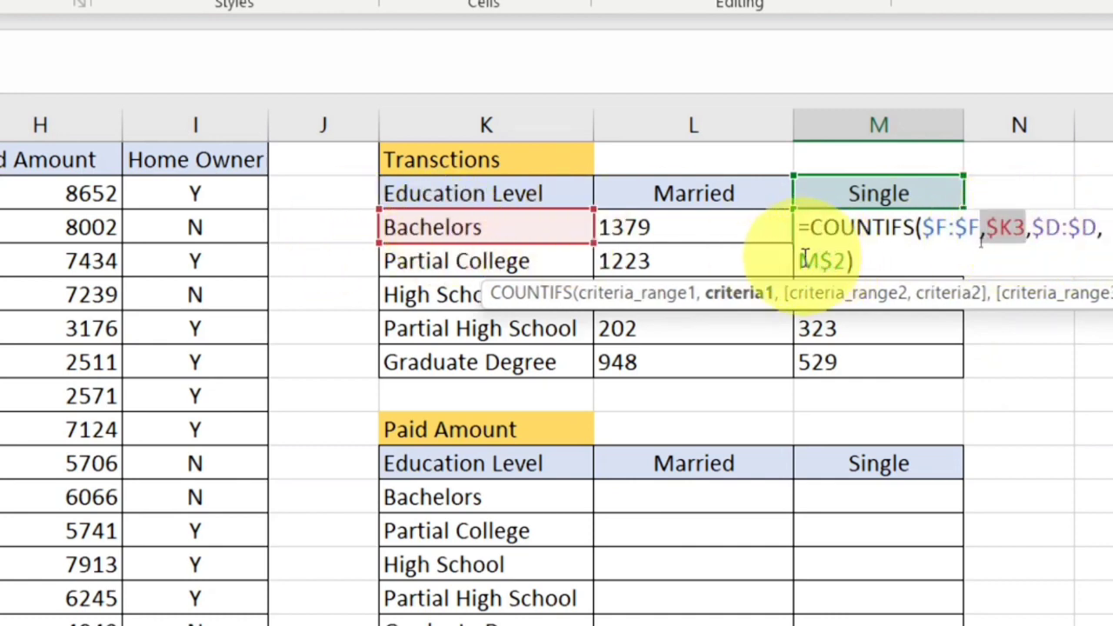
{"action": "left_click_drag", "start_coordinate": [800, 260], "coordinate": [844, 260]}
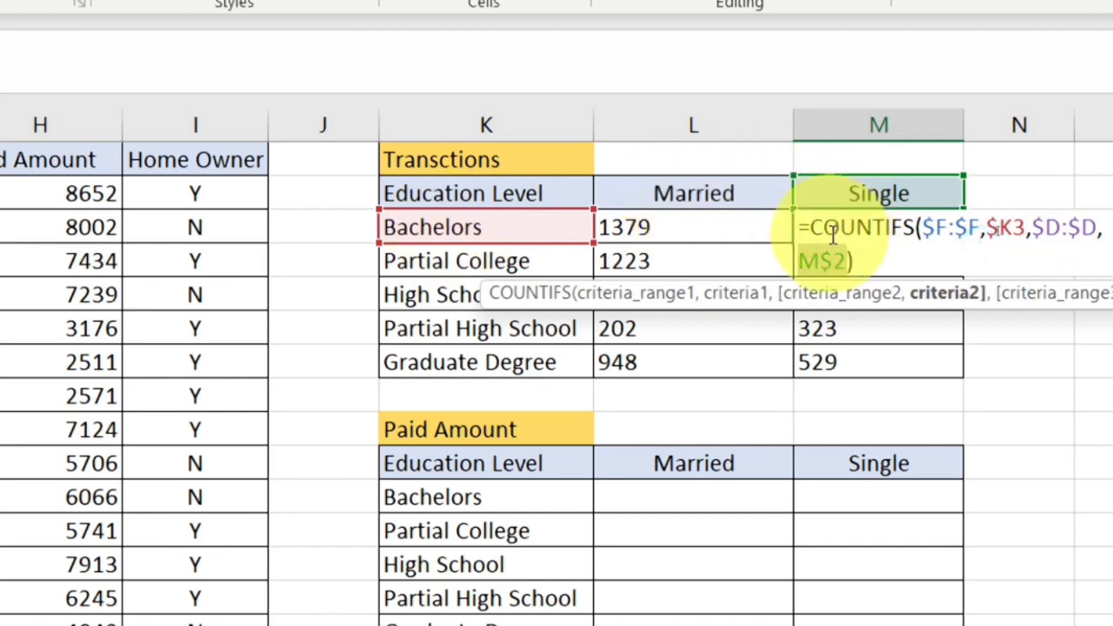
{"action": "key", "text": "Return"}
{"action": "left_click", "coordinate": [884, 229]}
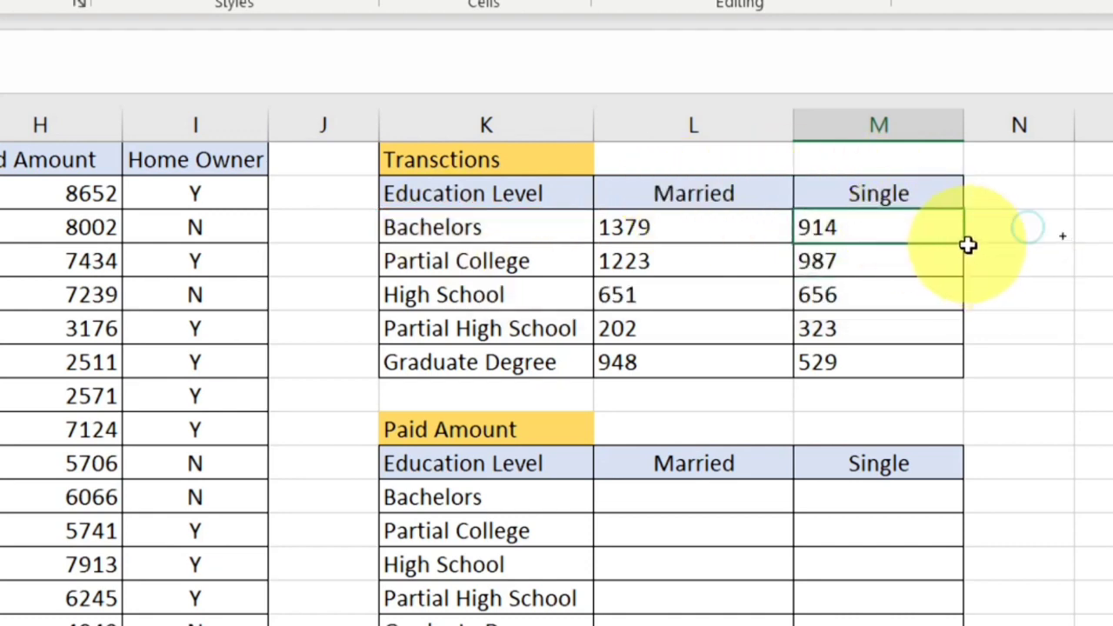
{"action": "left_click_drag", "start_coordinate": [966, 244], "coordinate": [954, 386]}
Step: Review the absolute ranges and mixed criteria references in L3's COUNTIFS formula and leave it unchanged
{"action": "double_click", "coordinate": [708, 233]}
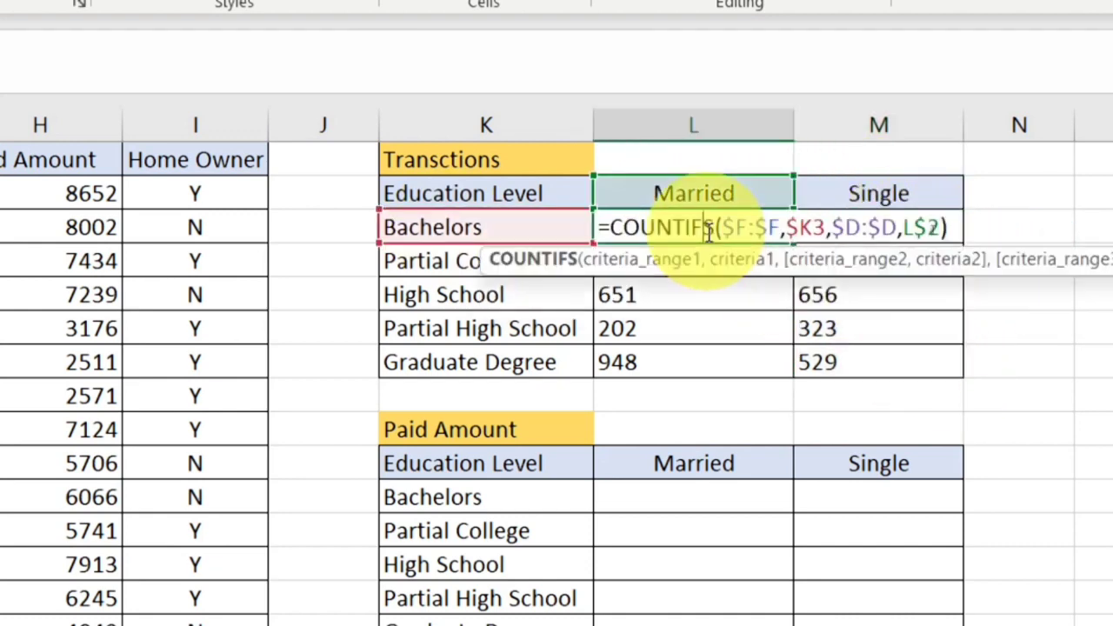
{"action": "left_click", "coordinate": [726, 227]}
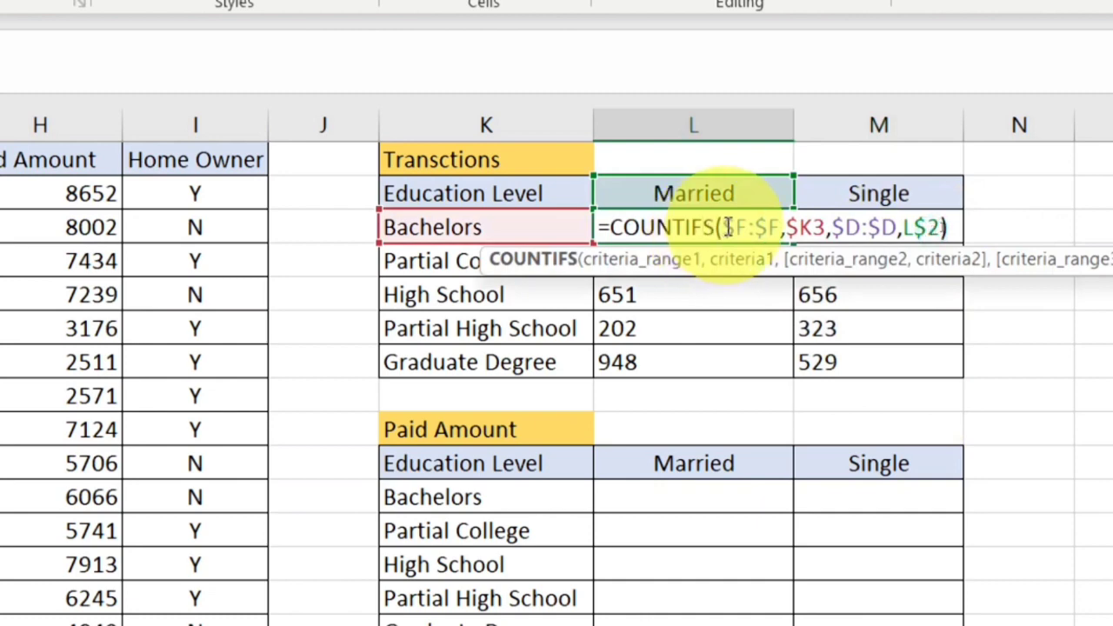
{"action": "left_click_drag", "start_coordinate": [727, 228], "coordinate": [781, 228]}
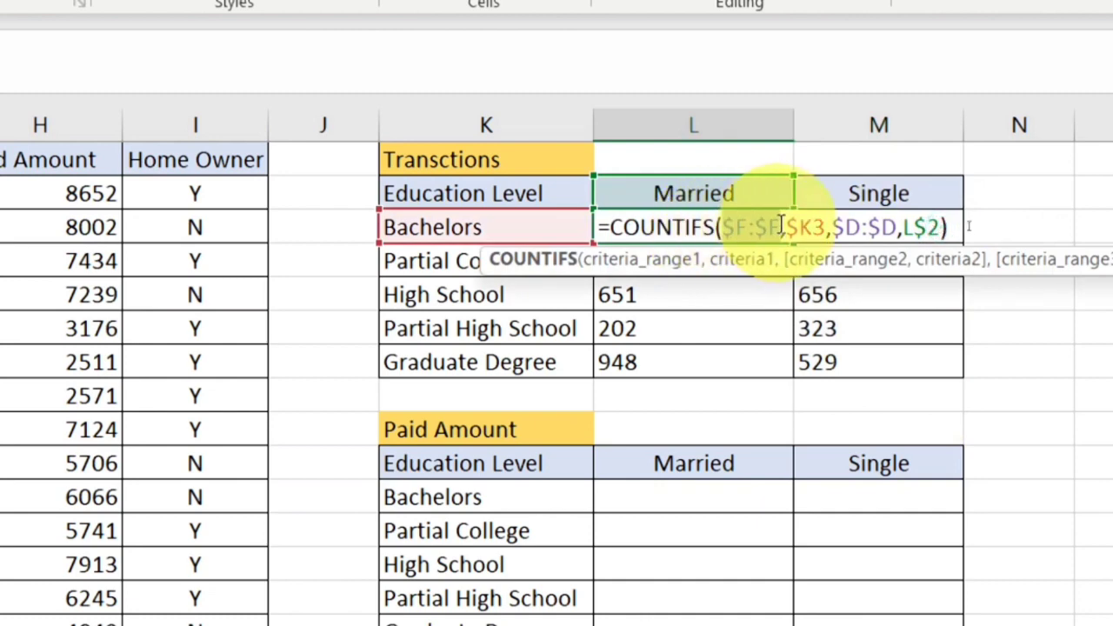
{"action": "left_click", "coordinate": [781, 226]}
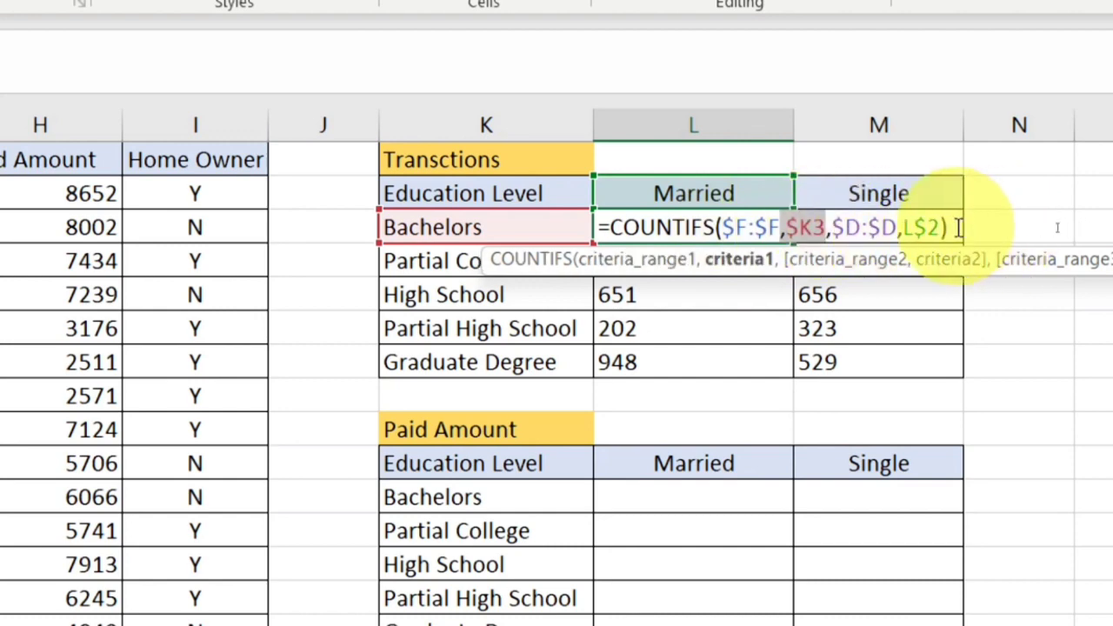
{"action": "left_click_drag", "start_coordinate": [956, 228], "coordinate": [586, 229]}
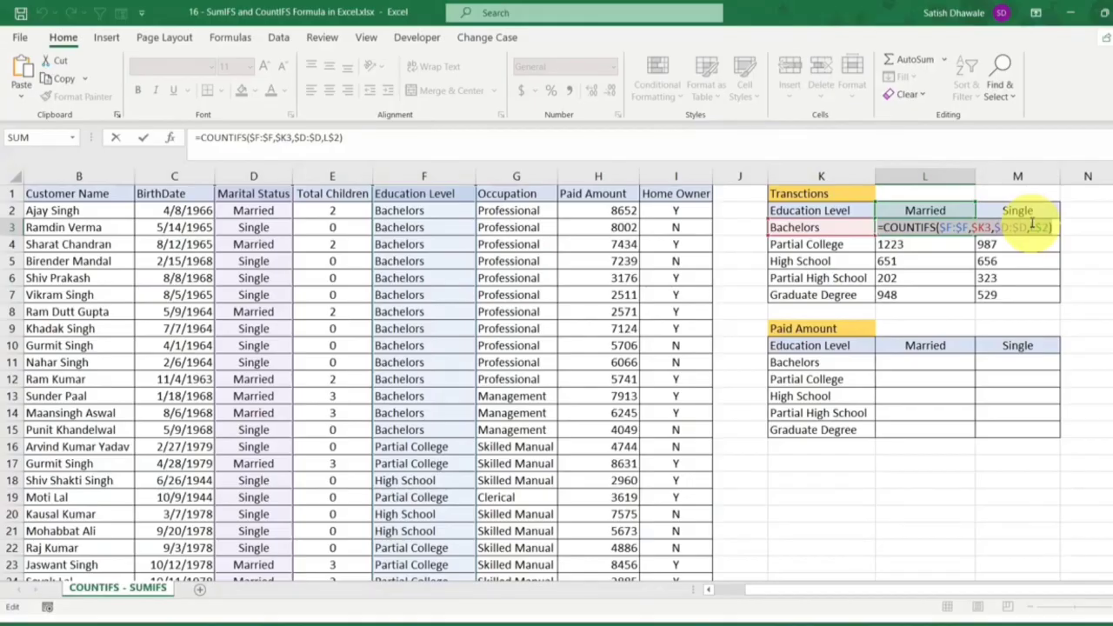
{"action": "key", "text": "Escape"}
Step: Inspect the filled COUNTIFS formulas in L4 to L7 and compare their criteria references
{"action": "double_click", "coordinate": [939, 244]}
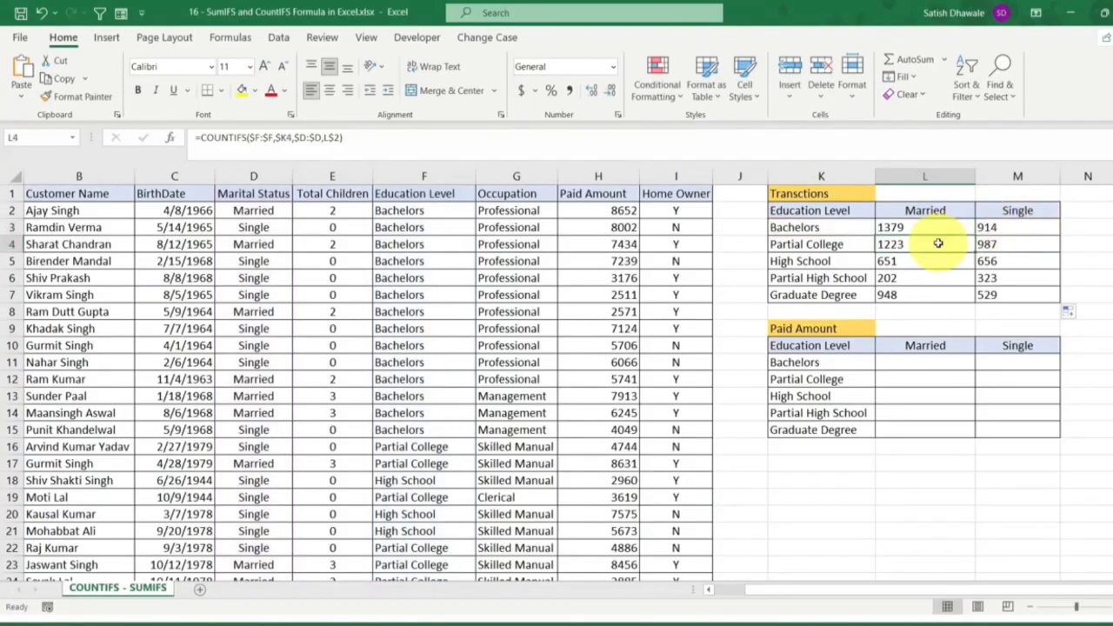
{"action": "key", "text": "Return"}
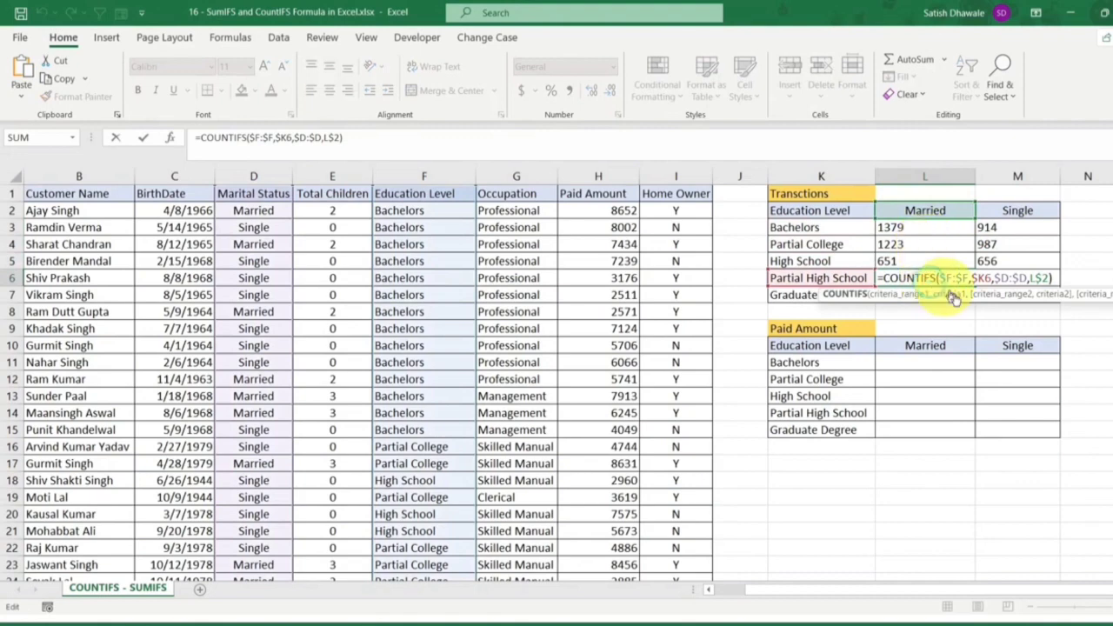
{"action": "key", "text": "ctrl+Return"}
{"action": "double_click", "coordinate": [935, 296]}
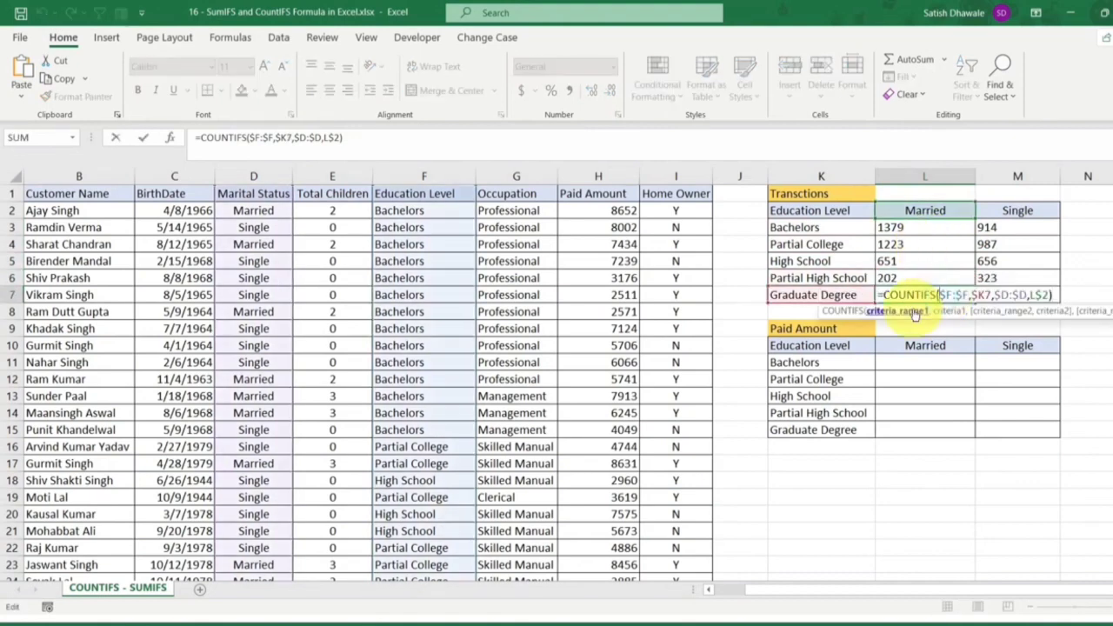
{"action": "key", "text": "Return"}
{"action": "double_click", "coordinate": [922, 280]}
{"action": "key", "text": "Return"}
{"action": "left_click", "coordinate": [926, 263]}
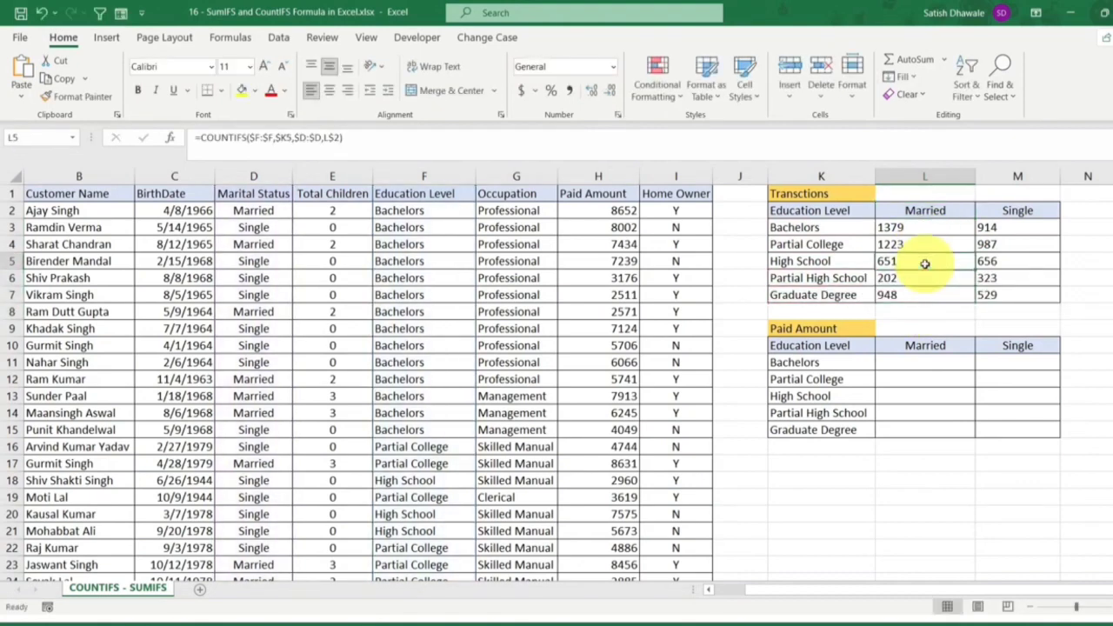
{"action": "left_click", "coordinate": [925, 275]}
{"action": "double_click", "coordinate": [926, 295]}
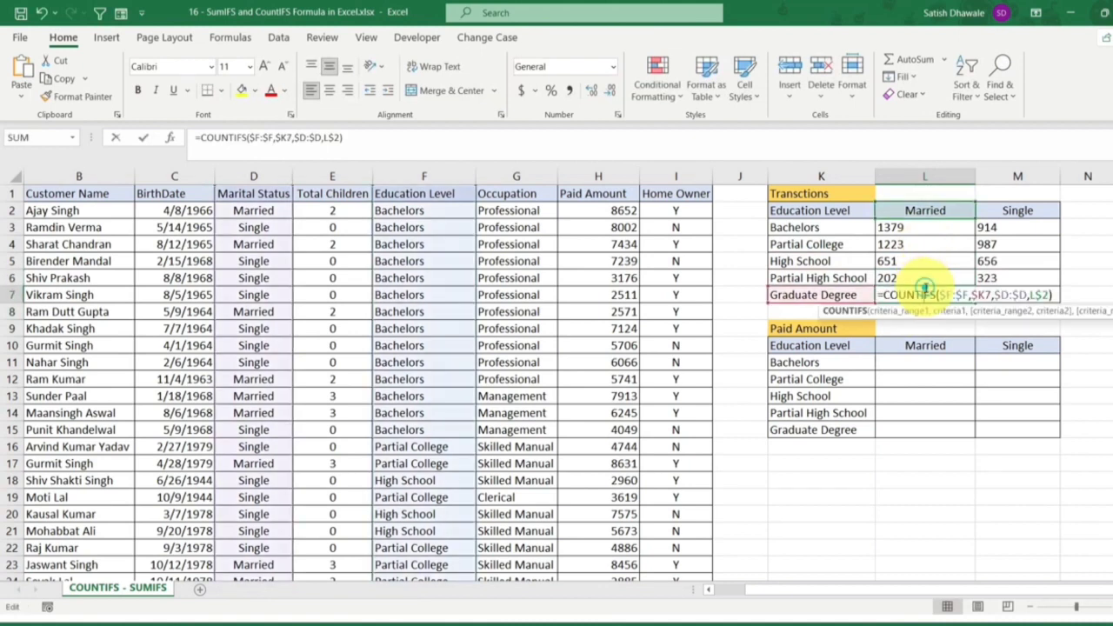
{"action": "key", "text": "Return"}
Step: Start a SUMIFS formula in L11 with the Paid Amount column locked as the sum range $H:$H
{"action": "left_click", "coordinate": [928, 363]}
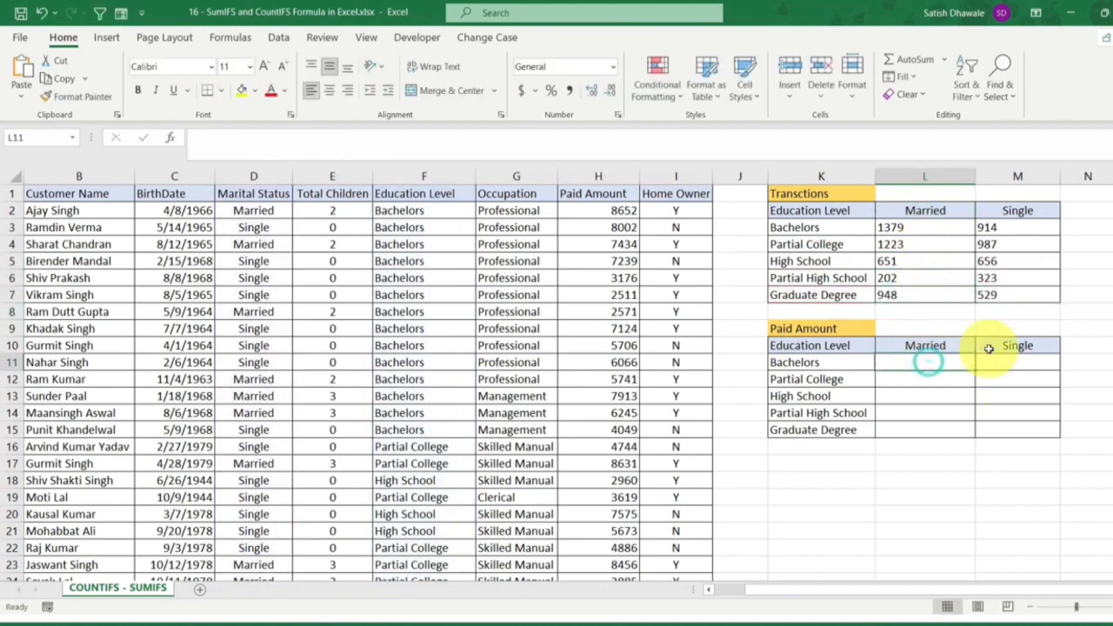
{"action": "type", "text": "=SUMIF"}
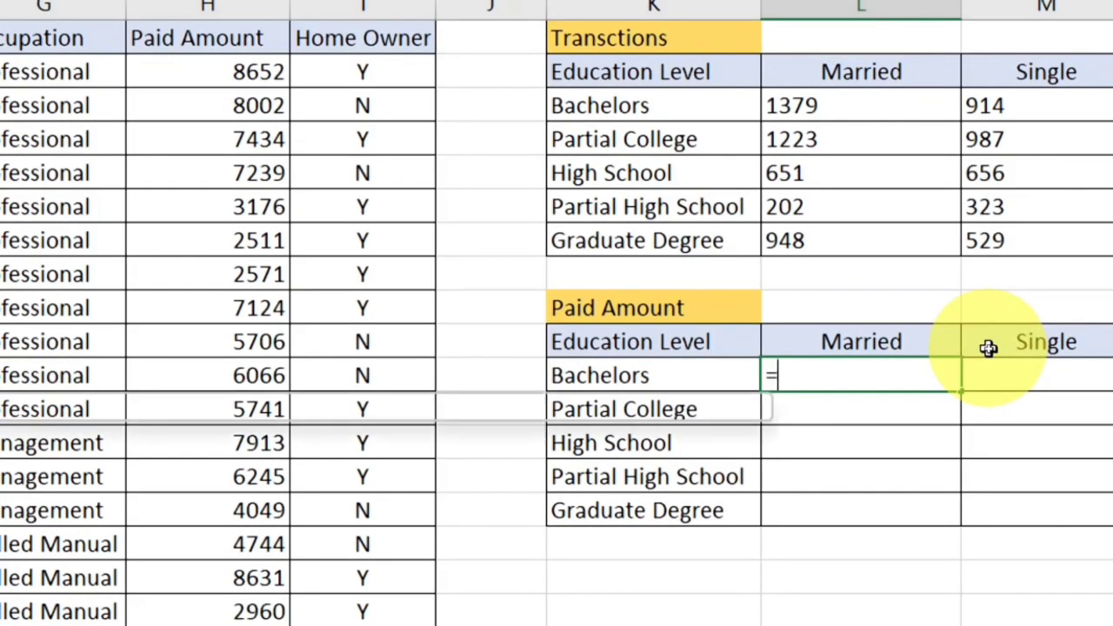
{"action": "type", "text": "S("}
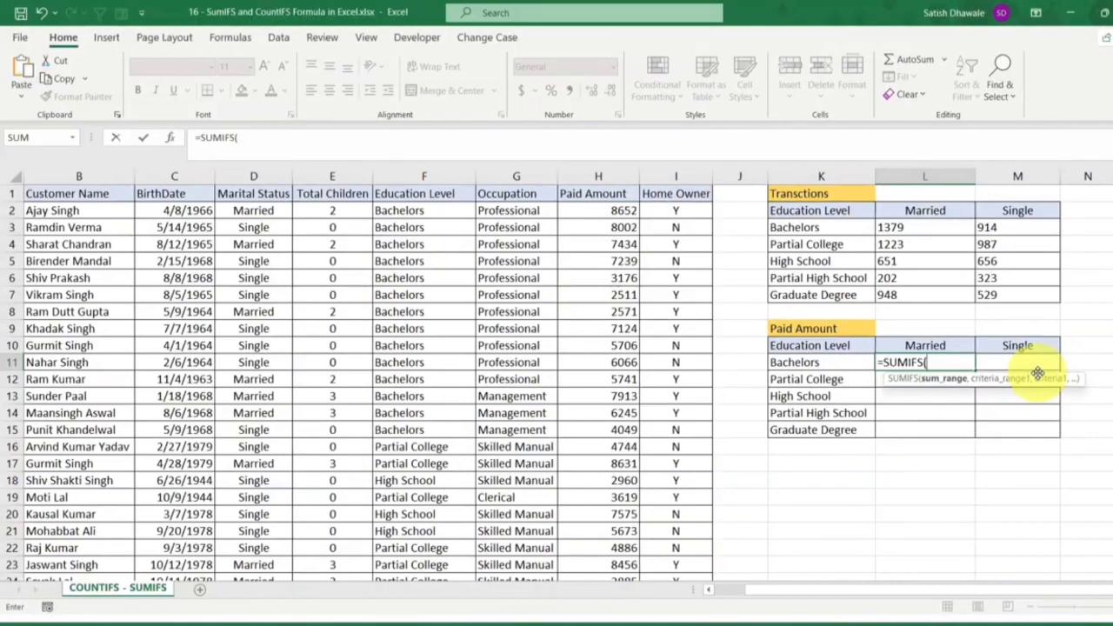
{"action": "left_click", "coordinate": [588, 177]}
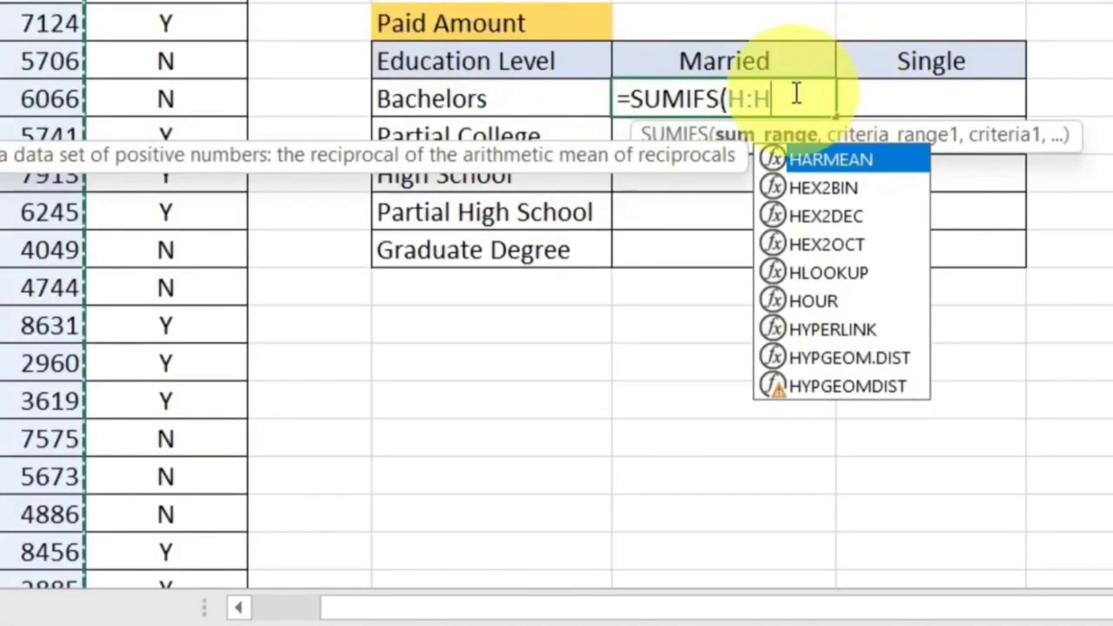
{"action": "key", "text": "F4"}
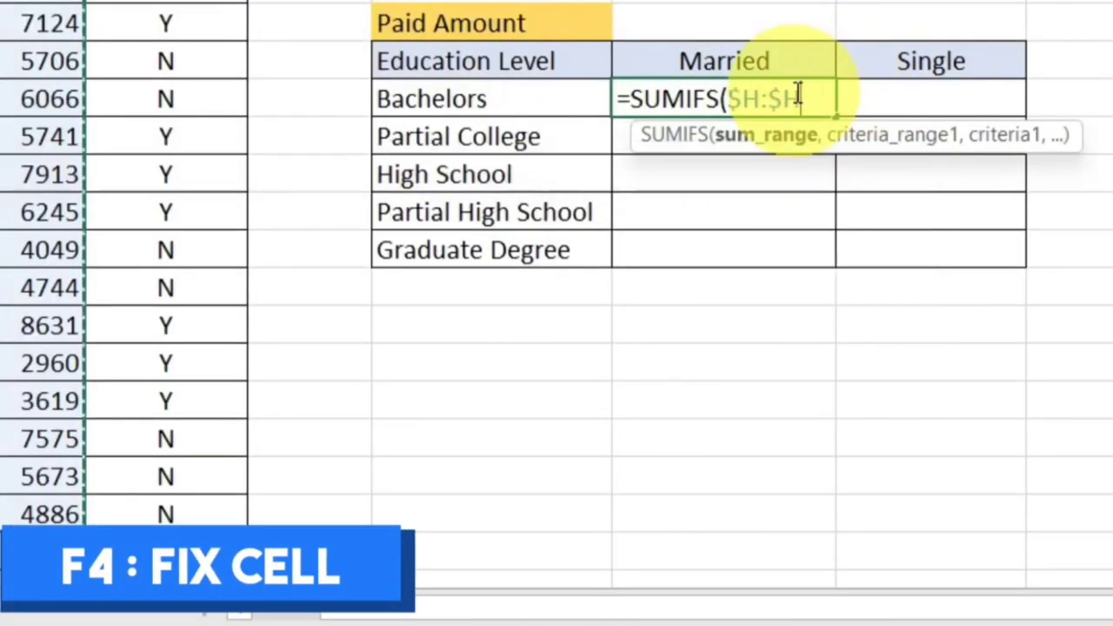
{"action": "type", "text": ","}
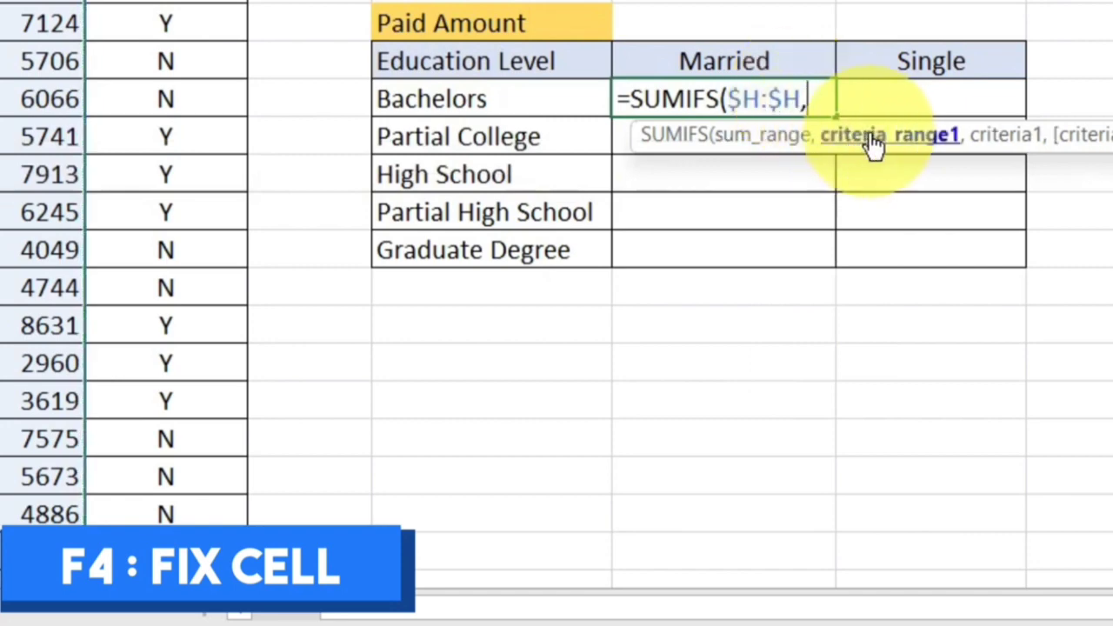
{"action": "left_click", "coordinate": [543, 104]}
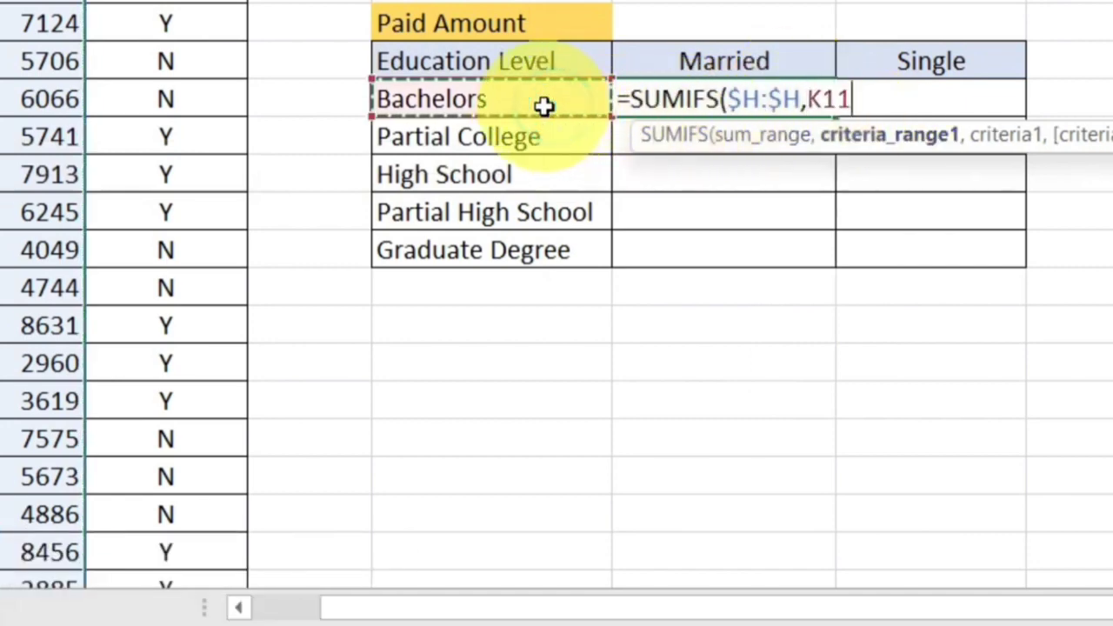
{"action": "key", "text": "BackSpace"}
{"action": "key", "text": "BackSpace"}
{"action": "key", "text": "BackSpace"}
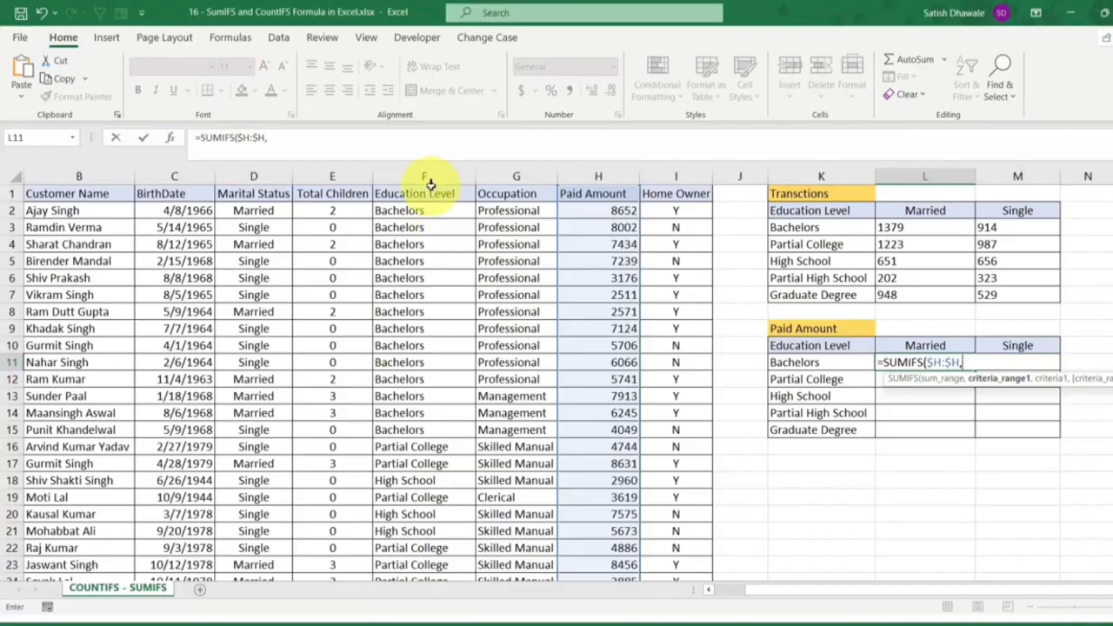
Step: Add the Education Level column $F:$F to L11's SUMIFS as the first criteria range, with $K11 as its criterion
{"action": "left_click", "coordinate": [424, 178]}
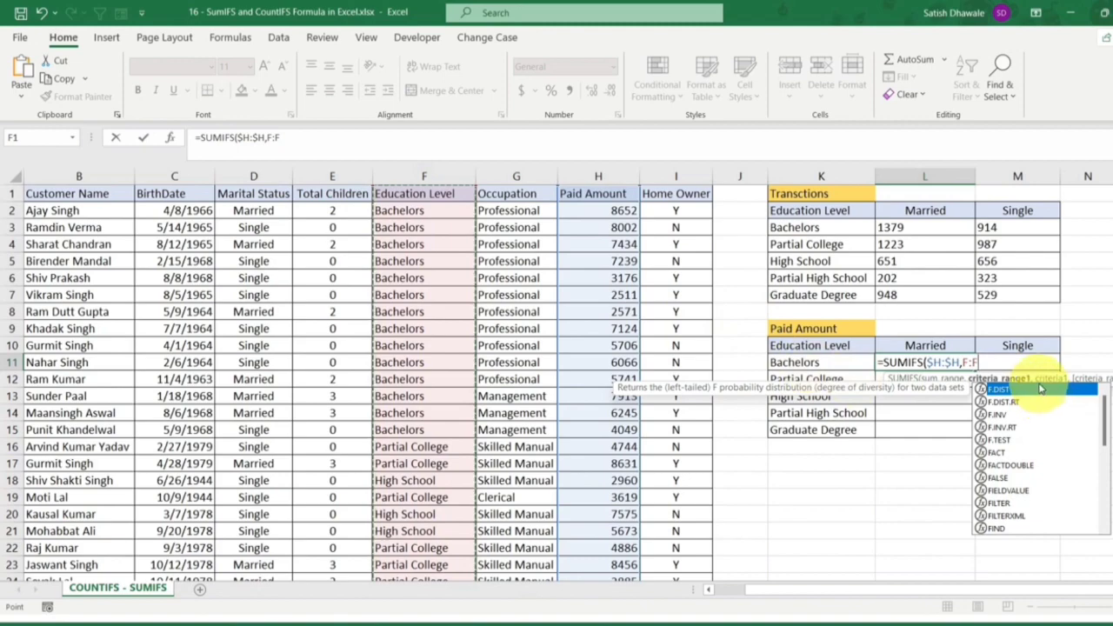
{"action": "key", "text": "F4"}
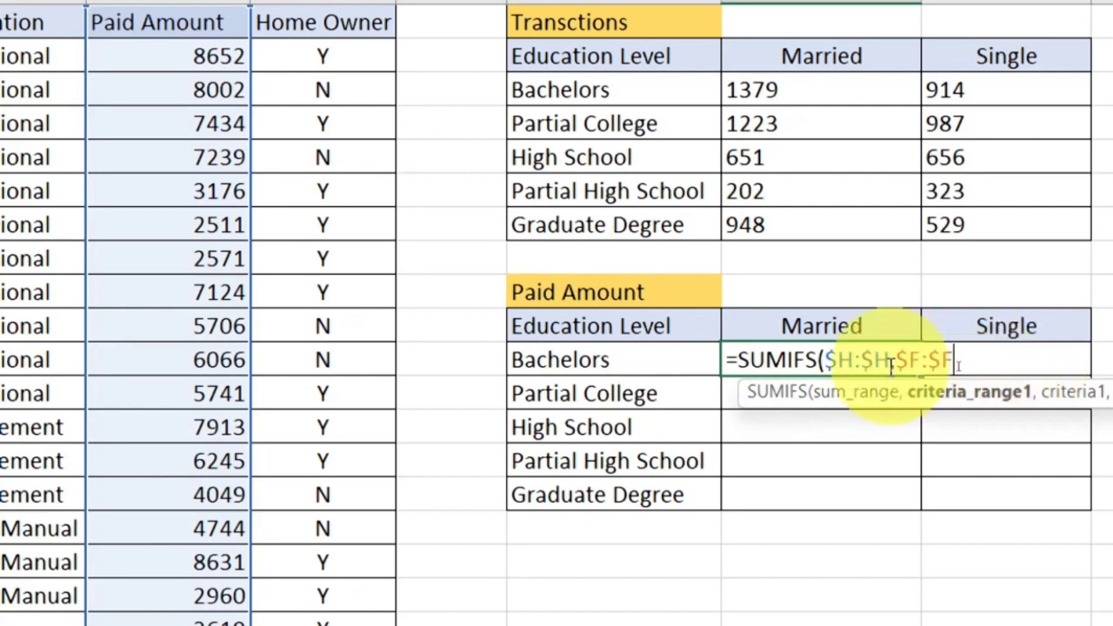
{"action": "left_click", "coordinate": [826, 360]}
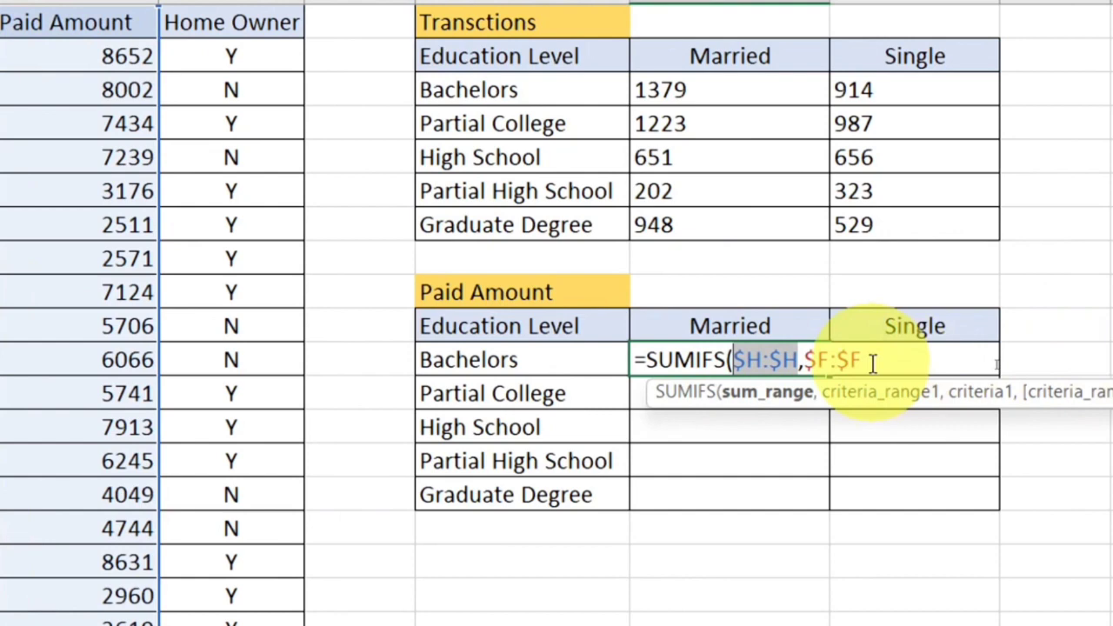
{"action": "left_click", "coordinate": [873, 360]}
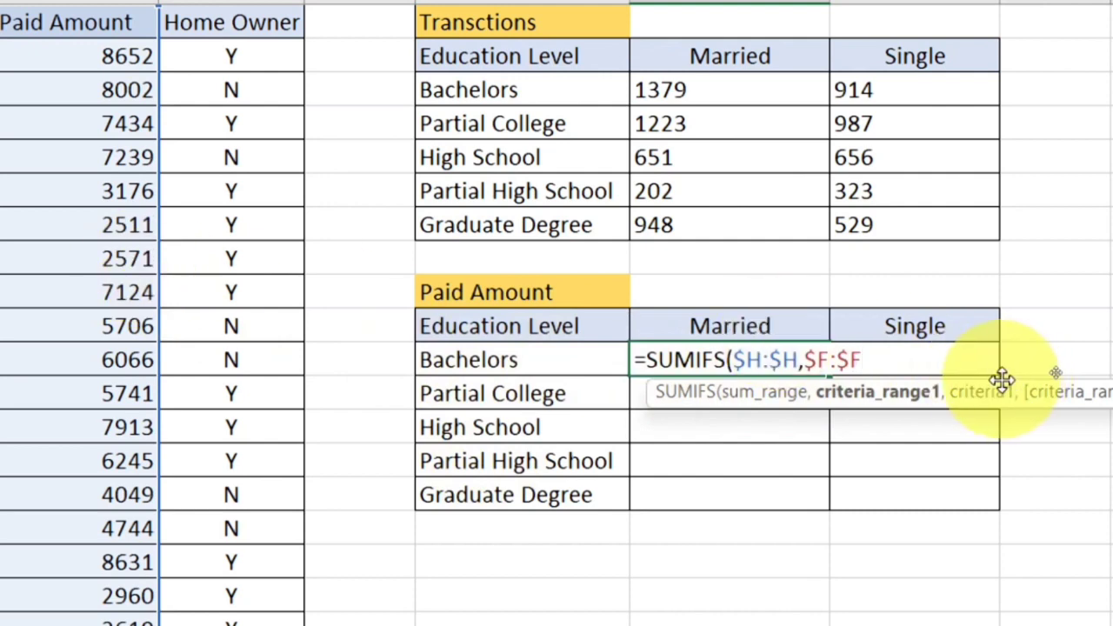
{"action": "type", "text": ","}
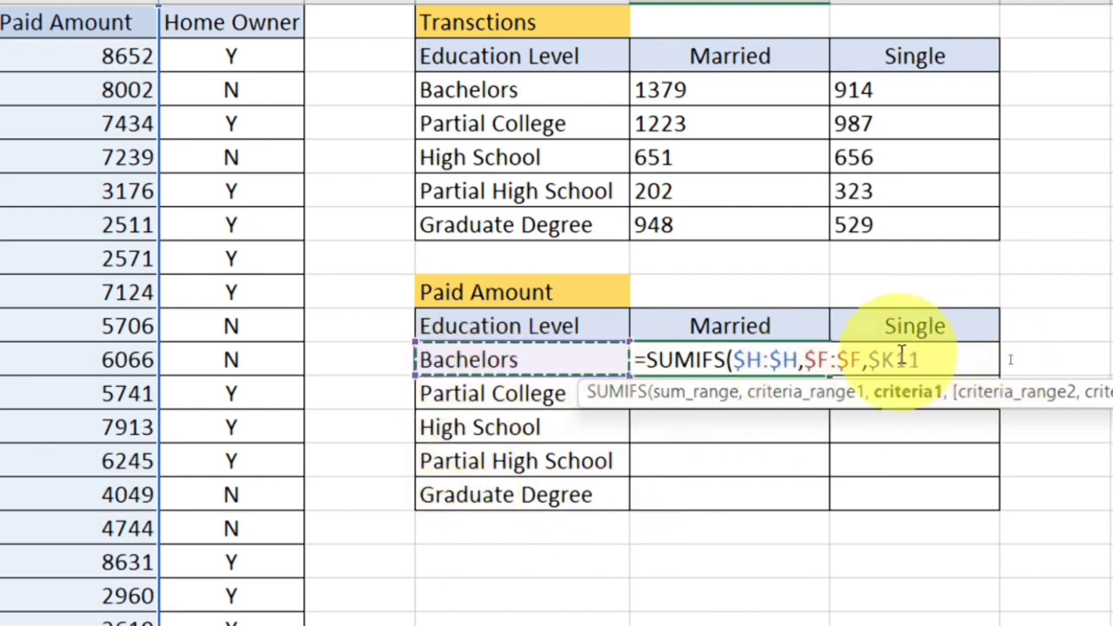
{"action": "left_click_drag", "start_coordinate": [869, 357], "coordinate": [924, 358]}
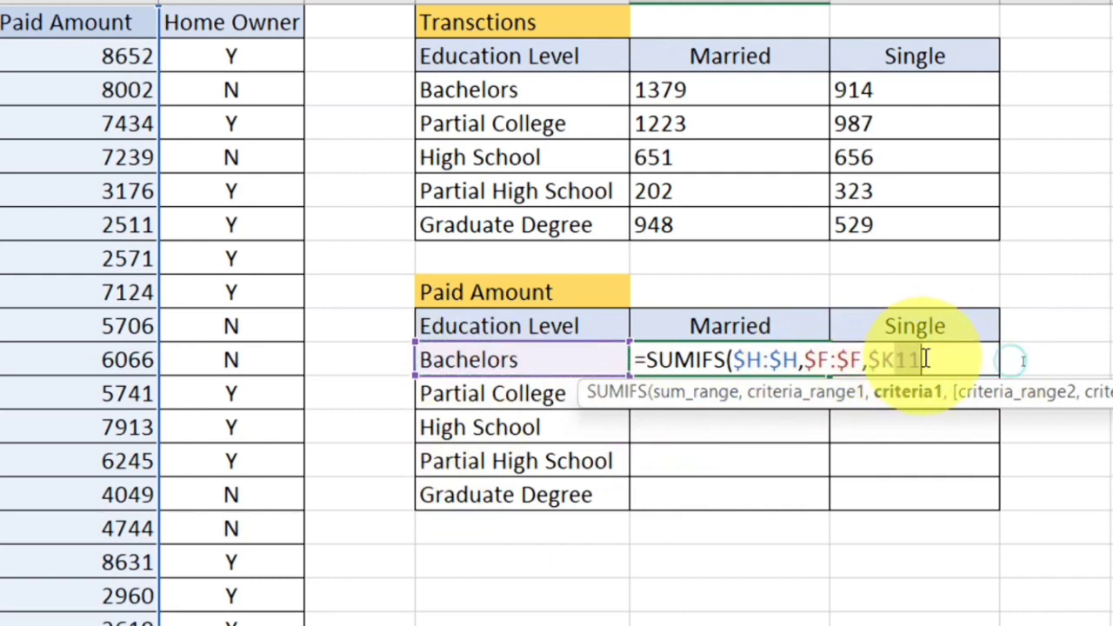
{"action": "left_click", "coordinate": [931, 358]}
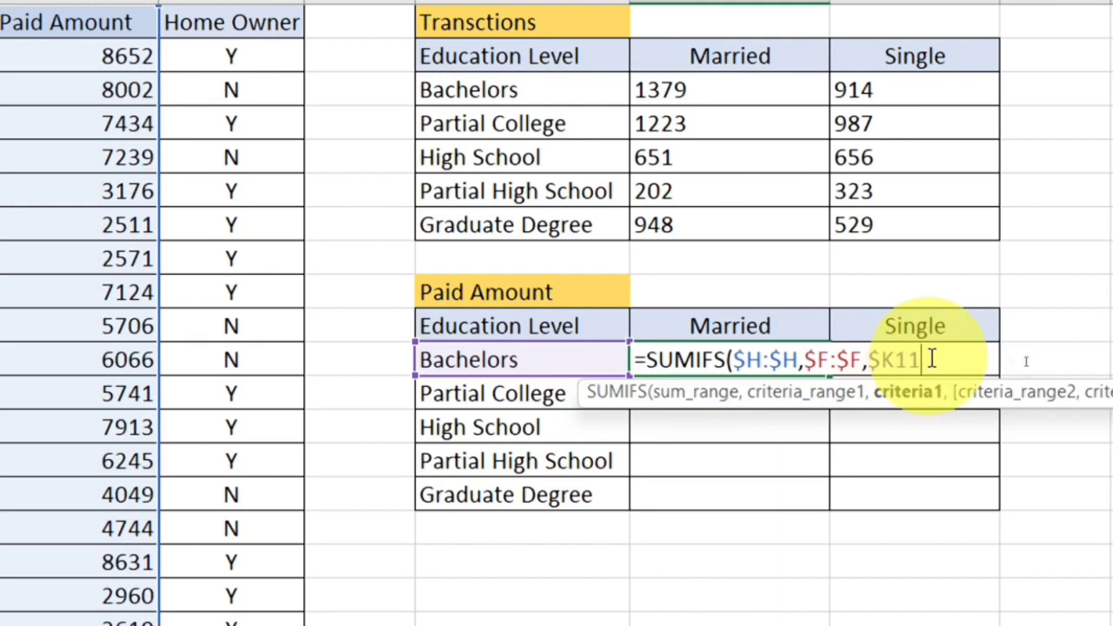
Step: Add the Marital Status column $D:$D as the second criteria range, with the Married header L10 as its criterion
{"action": "type", "text": ","}
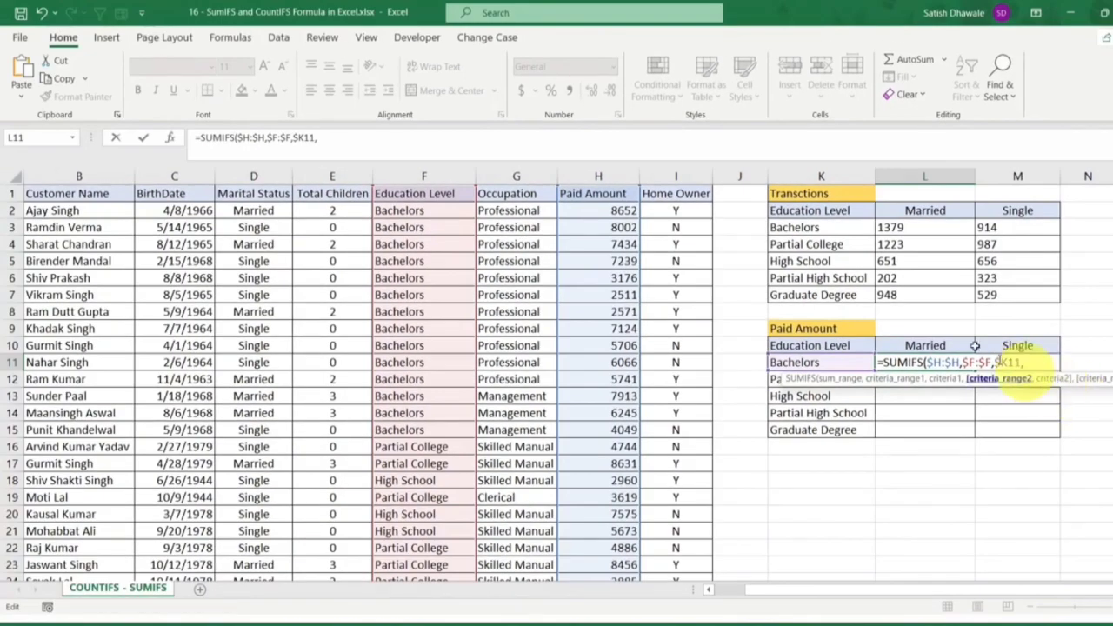
{"action": "left_click", "coordinate": [257, 181]}
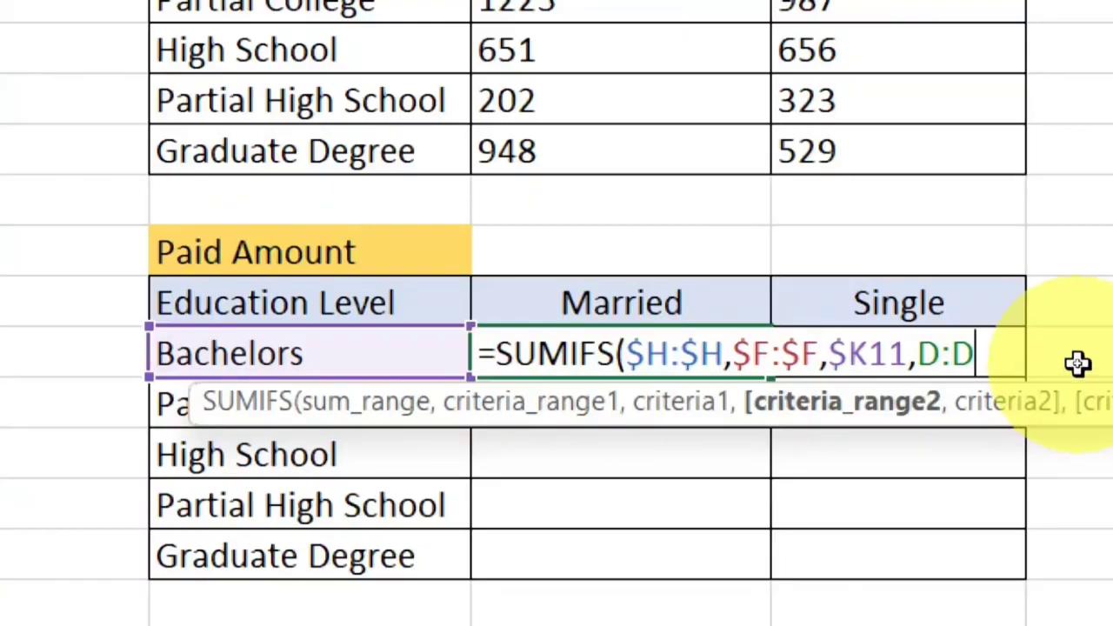
{"action": "key", "text": "F4"}
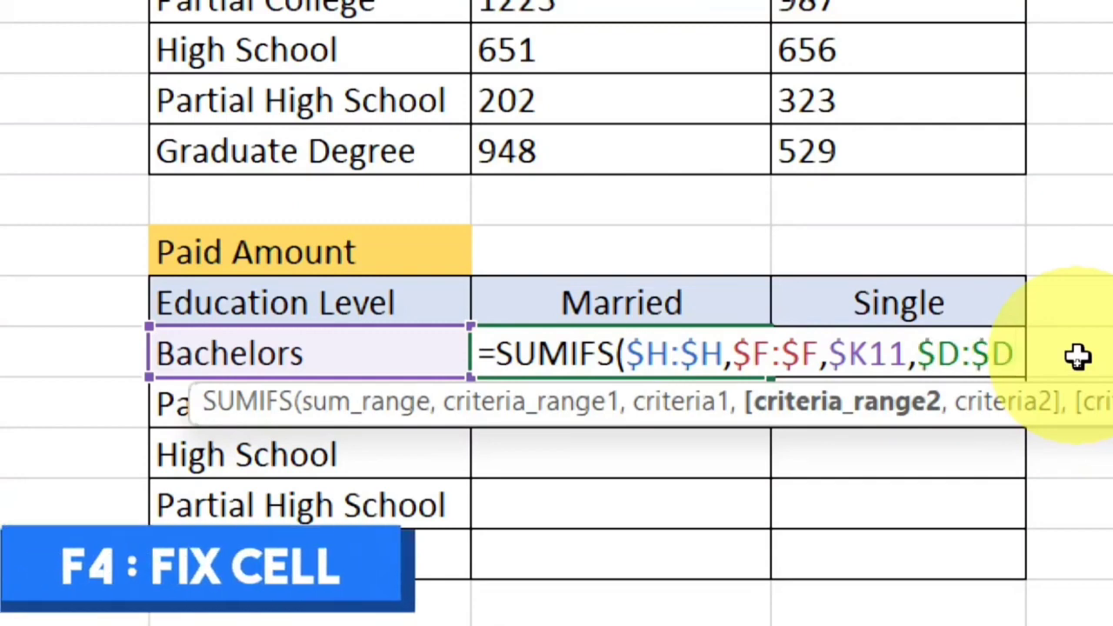
{"action": "type", "text": ","}
{"action": "left_click", "coordinate": [925, 301]}
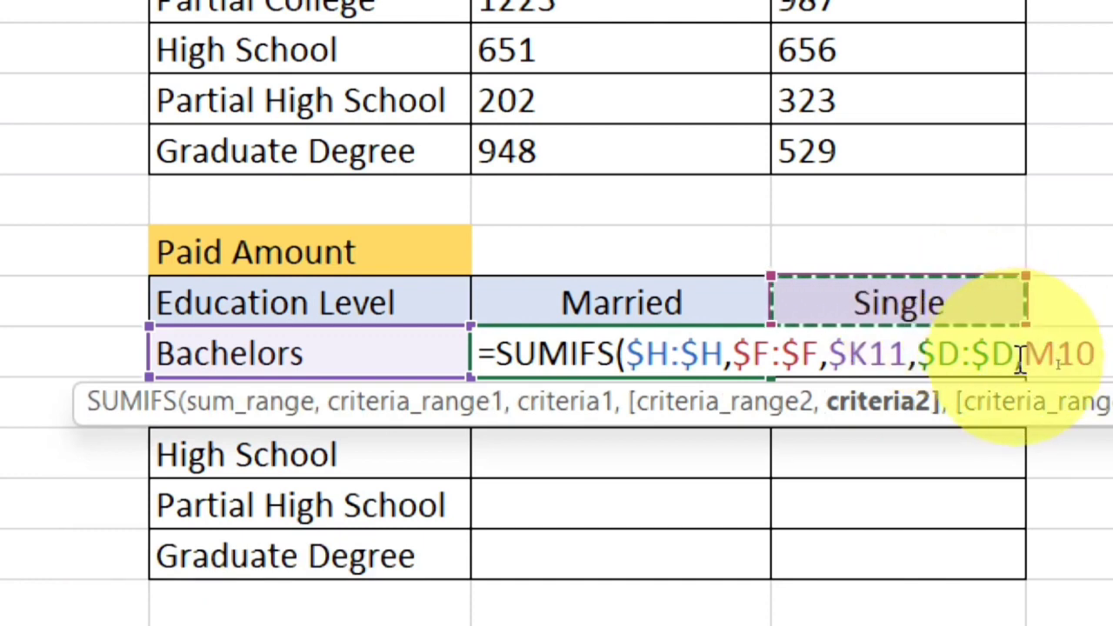
{"action": "left_click", "coordinate": [639, 301]}
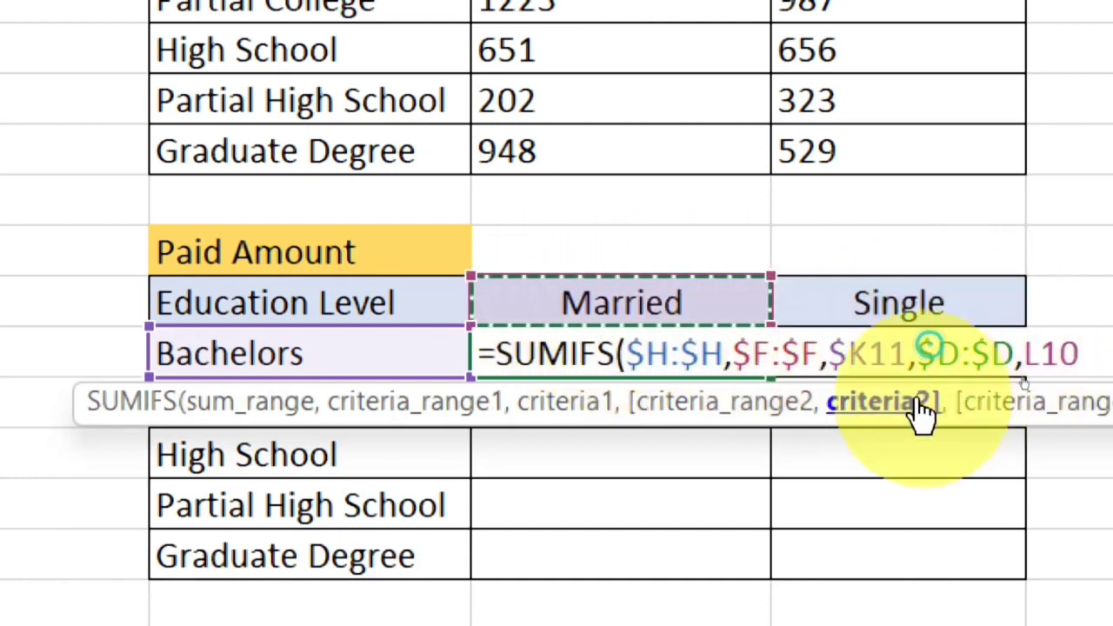
{"action": "left_click", "coordinate": [922, 301]}
{"action": "left_click", "coordinate": [638, 302]}
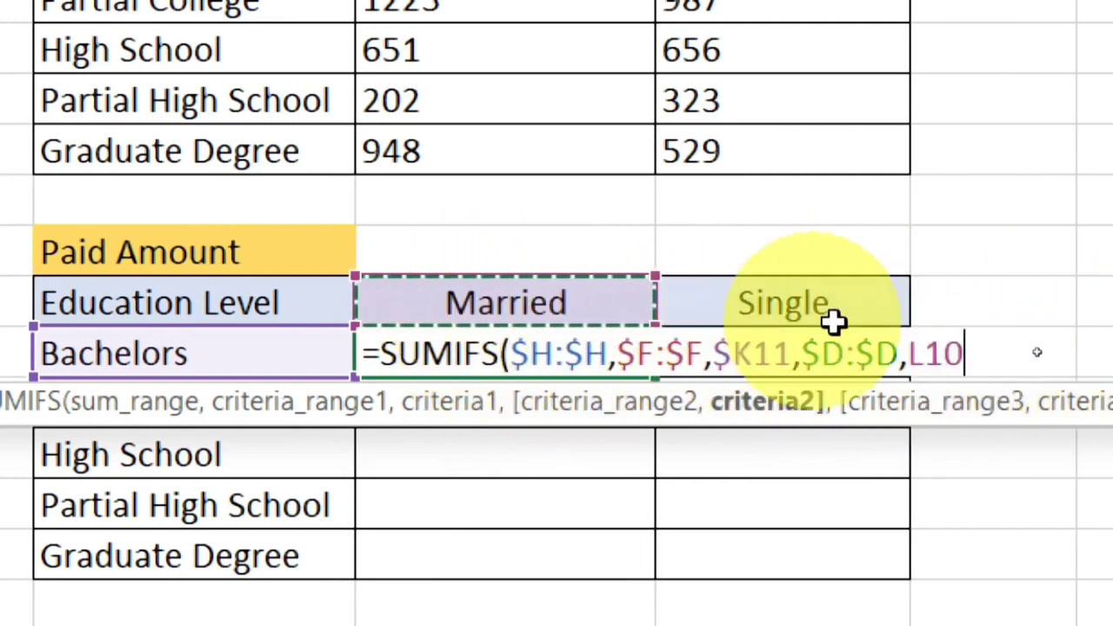
Step: Lock the Married criterion's row as L$10 and fill the completed SUMIFS formula from L11 across and down to M15
{"action": "left_click_drag", "start_coordinate": [828, 354], "coordinate": [969, 359]}
{"action": "key", "text": "F4"}
{"action": "key", "text": "F4"}
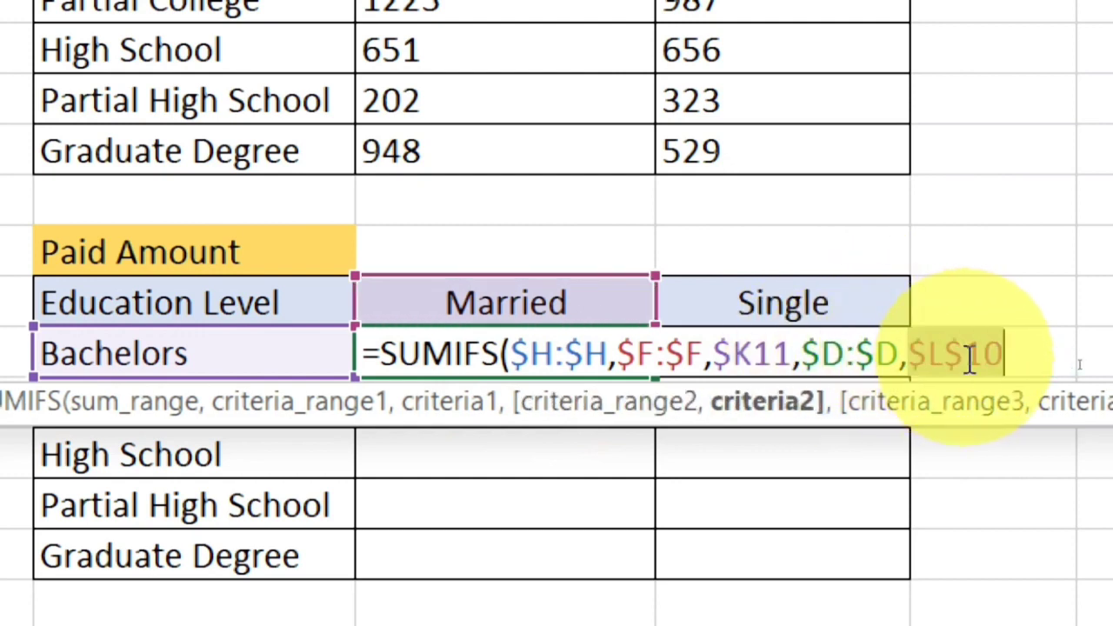
{"action": "left_click", "coordinate": [975, 357]}
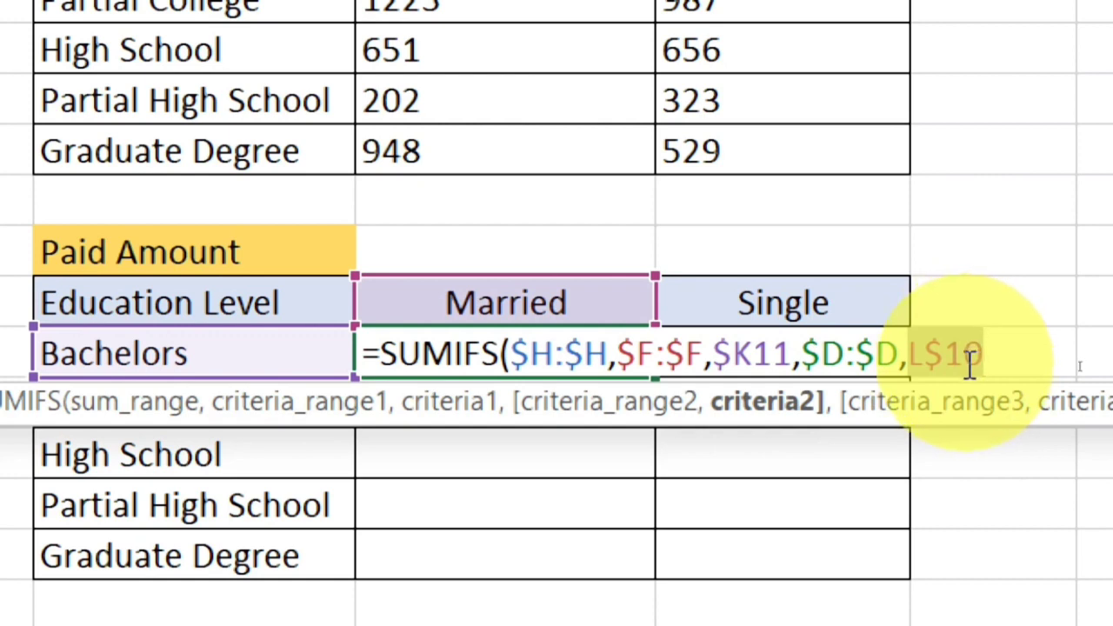
{"action": "key", "text": "Return"}
{"action": "left_click", "coordinate": [583, 363]}
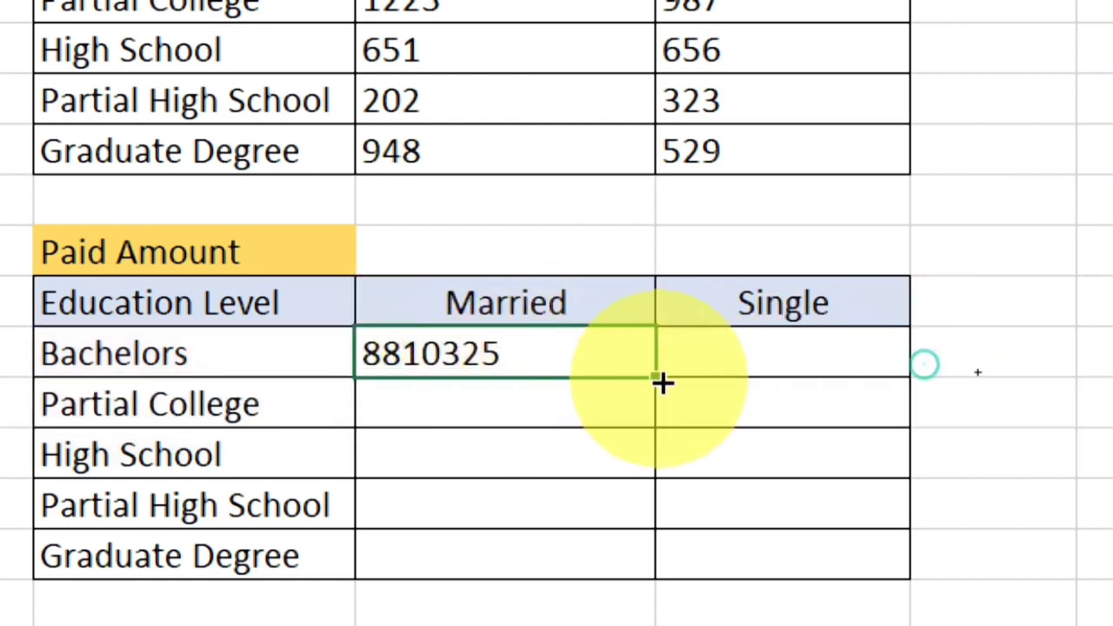
{"action": "left_click_drag", "start_coordinate": [662, 383], "coordinate": [901, 561]}
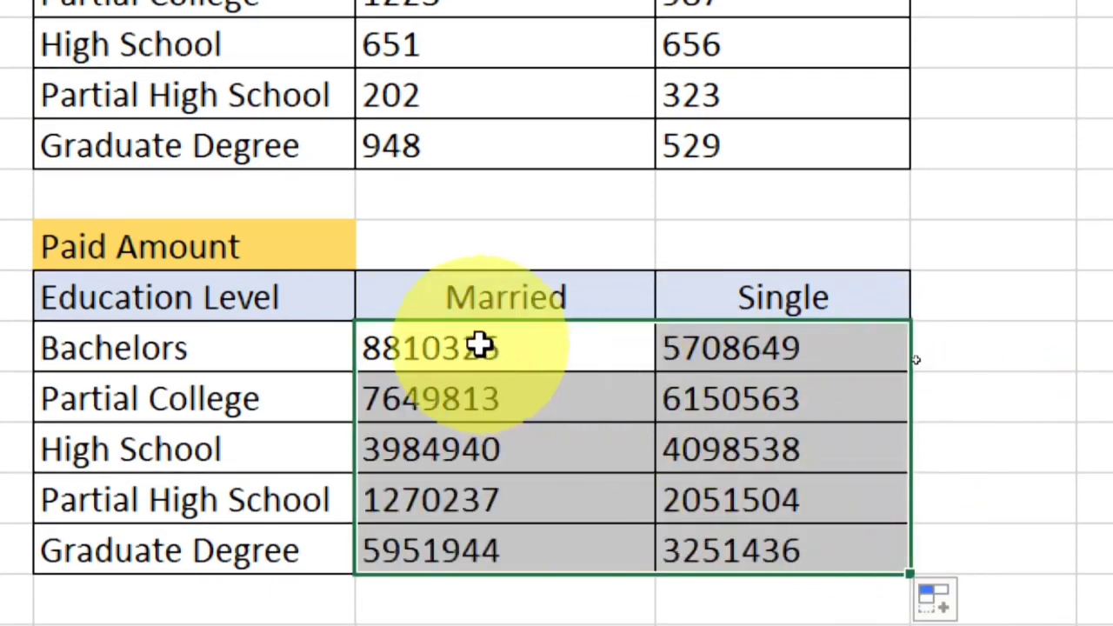
Step: Review the locked ranges and mixed criteria references in the SUMIFS formulas of L11 and L12, leaving them unchanged
{"action": "double_click", "coordinate": [479, 346]}
{"action": "left_click", "coordinate": [514, 349]}
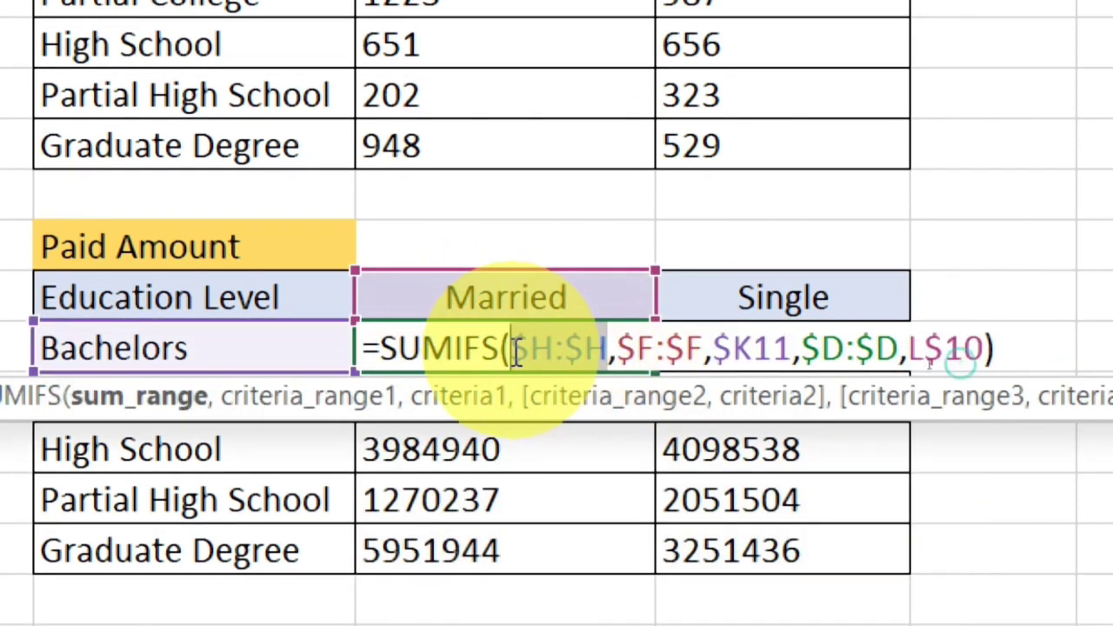
{"action": "key", "text": "Escape"}
{"action": "double_click", "coordinate": [553, 401]}
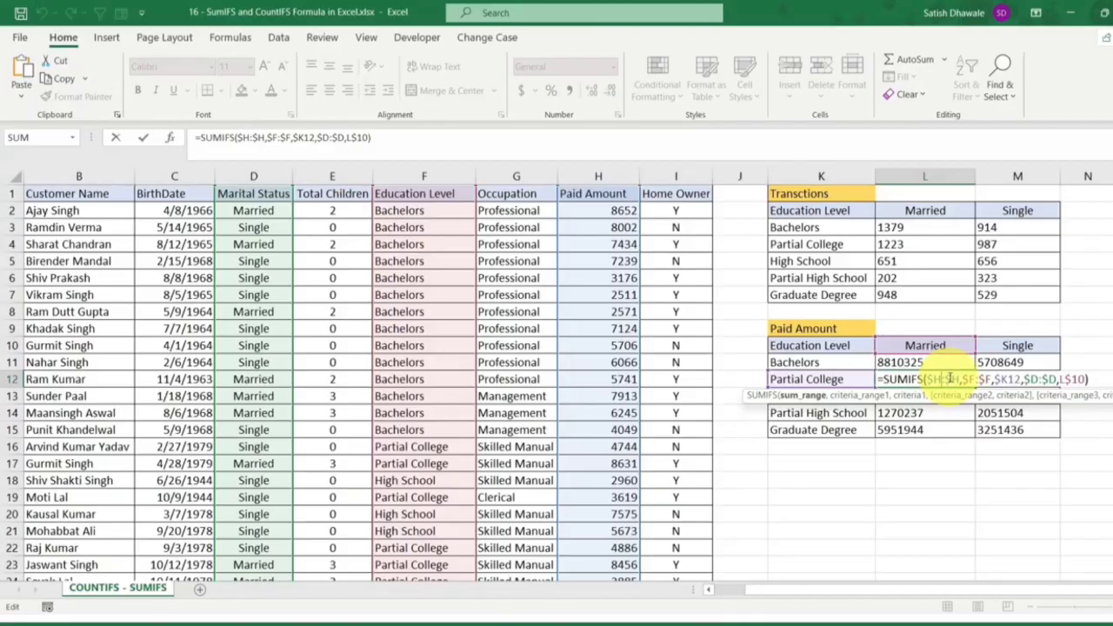
{"action": "key", "text": "Escape"}
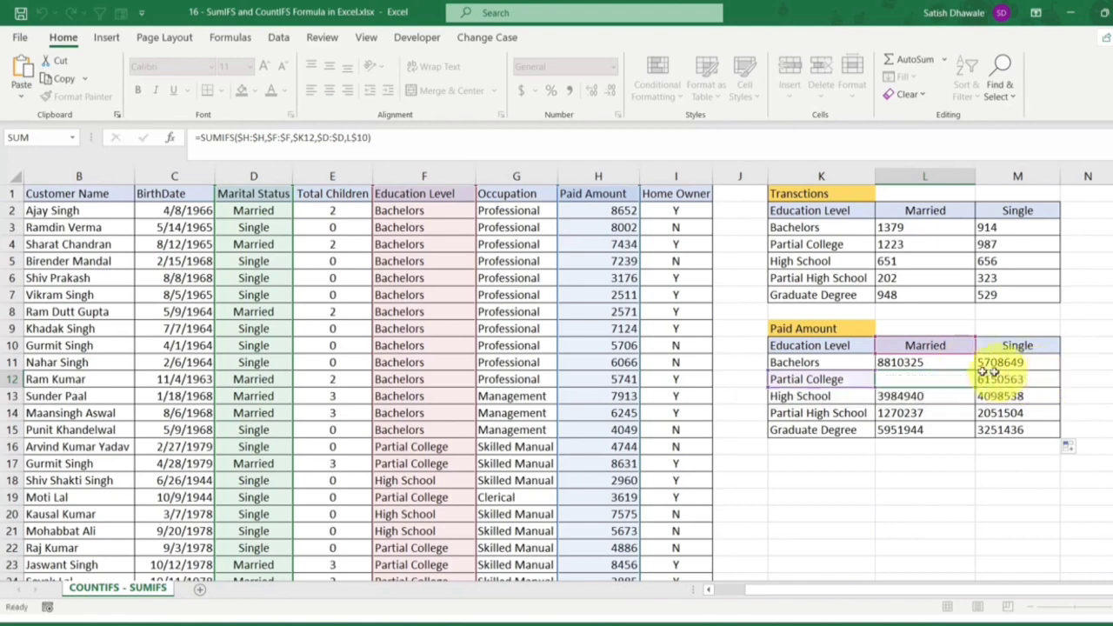
{"action": "double_click", "coordinate": [952, 363]}
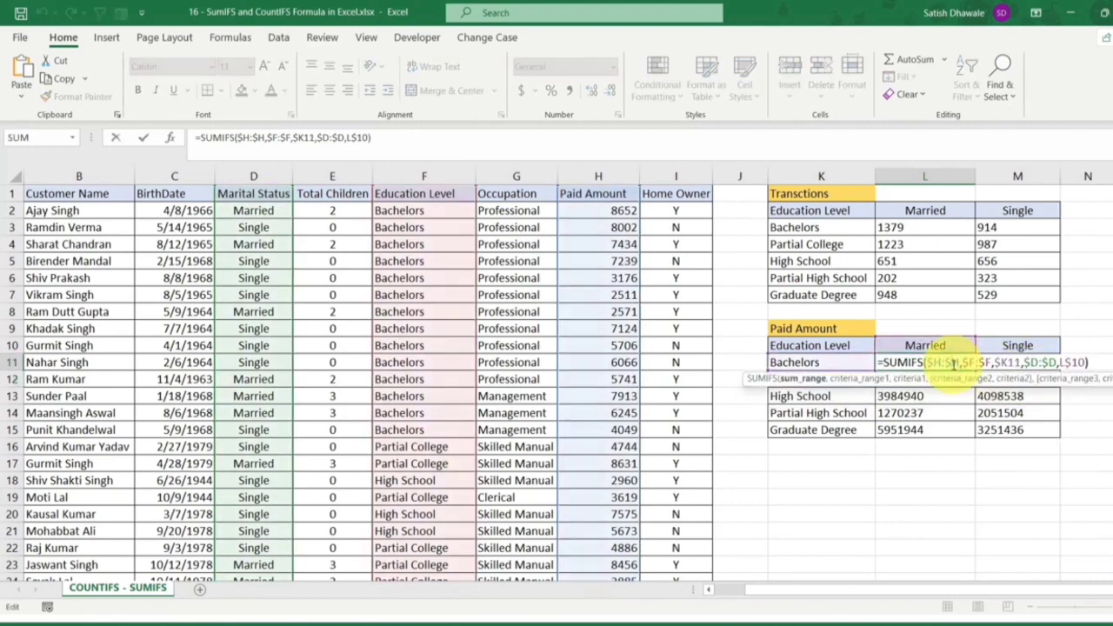
{"action": "key", "text": "Escape"}
{"action": "double_click", "coordinate": [953, 365]}
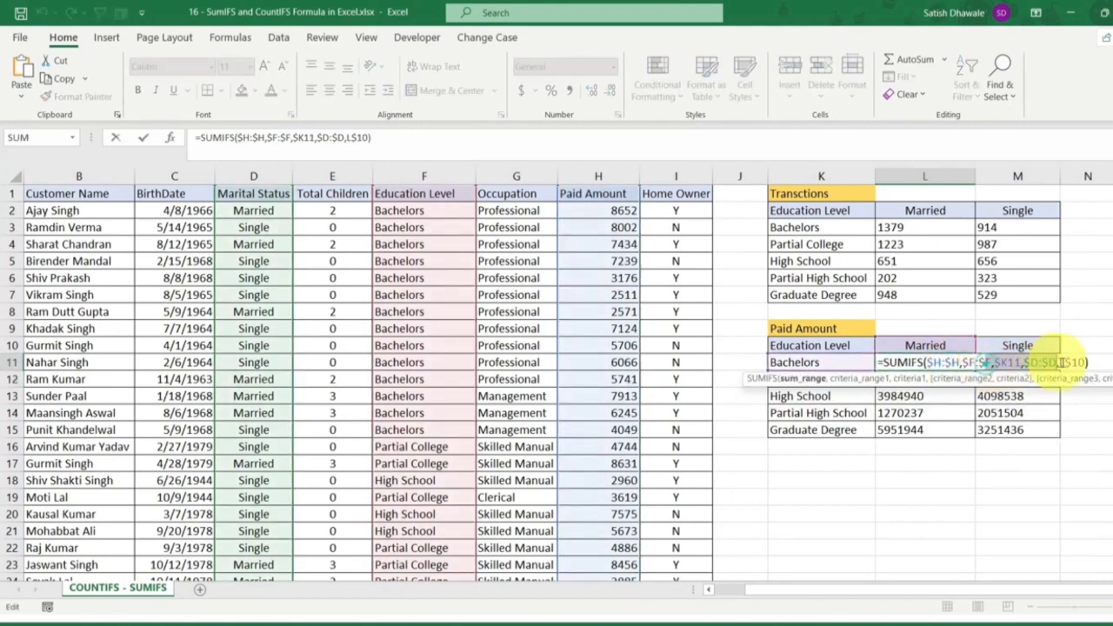
{"action": "key", "text": "Return"}
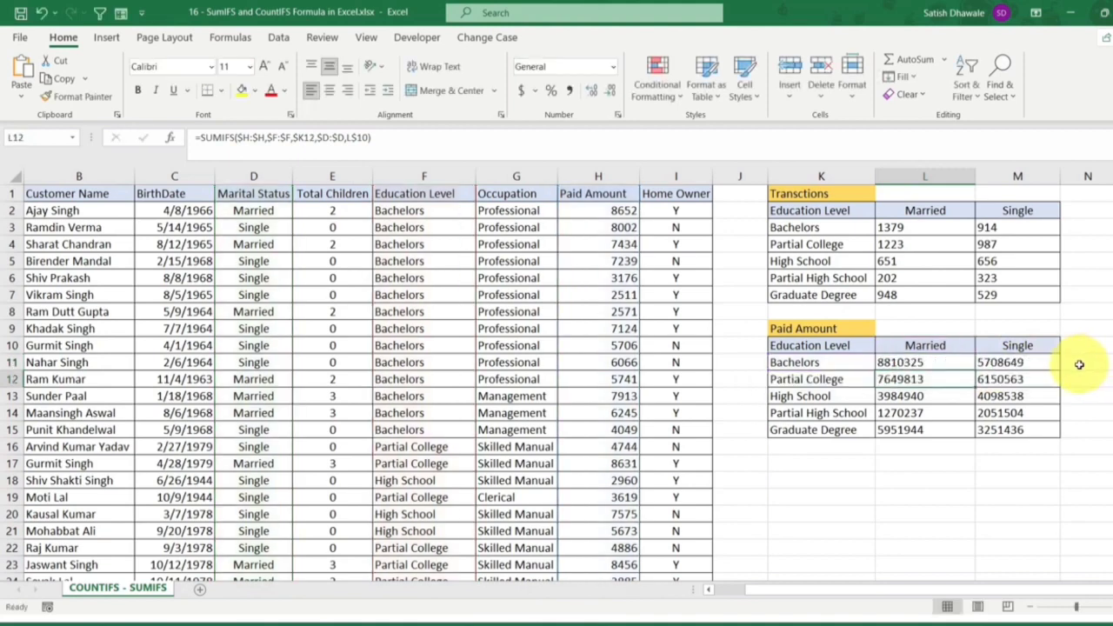